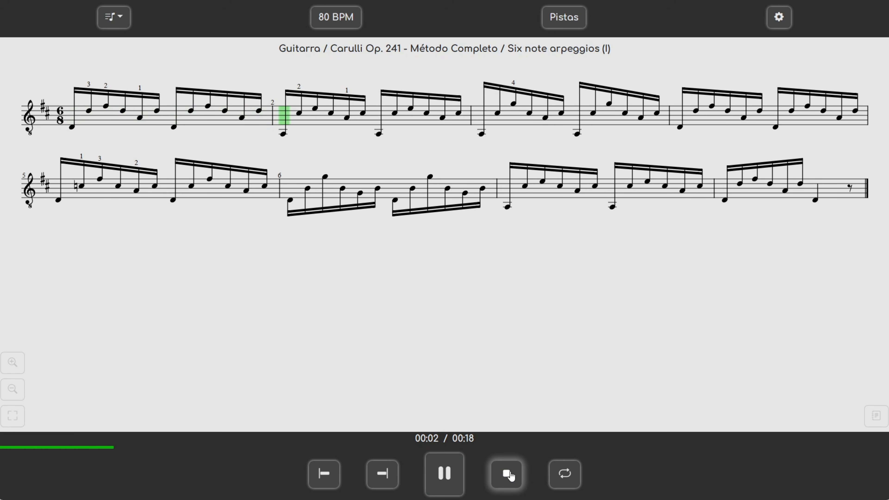
Stop the arpeggio exercise's playback and adjust its tempo, first to 48 BPM and finally to 84 BPM
{"action": "left_click", "coordinate": [506, 475]}
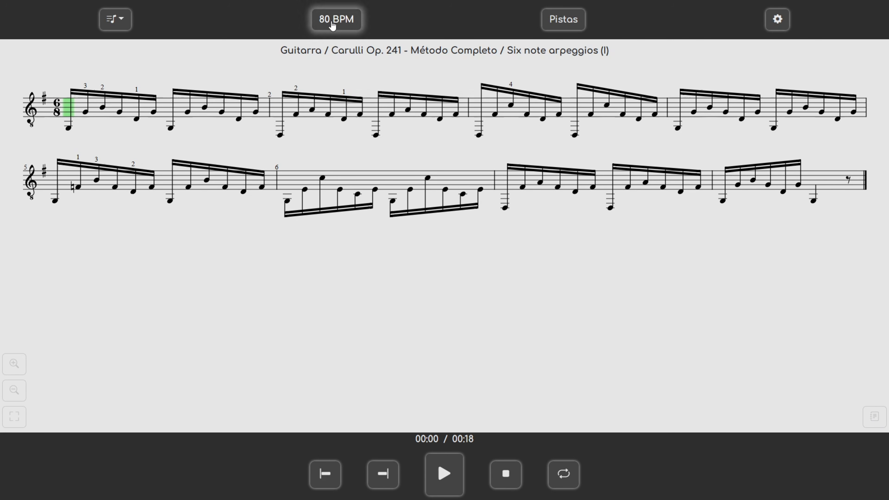
{"action": "left_click", "coordinate": [334, 19]}
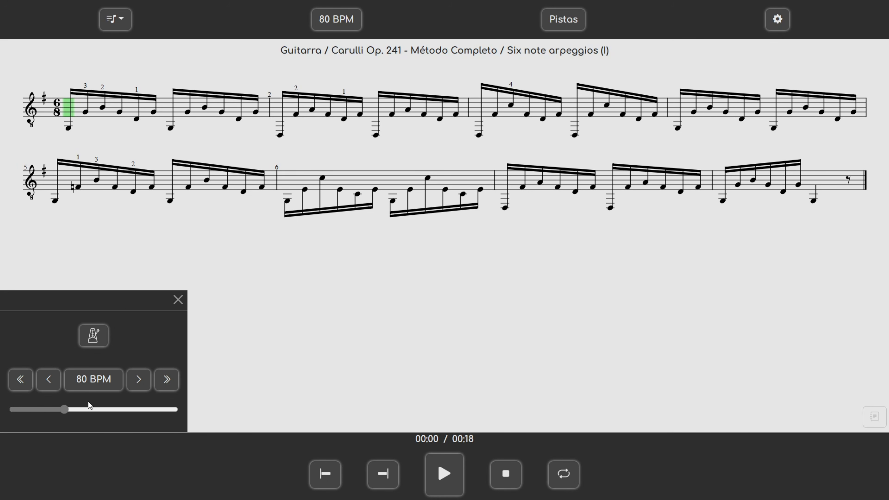
{"action": "left_click_drag", "start_coordinate": [65, 414], "coordinate": [43, 410]}
{"action": "left_click", "coordinate": [94, 336]}
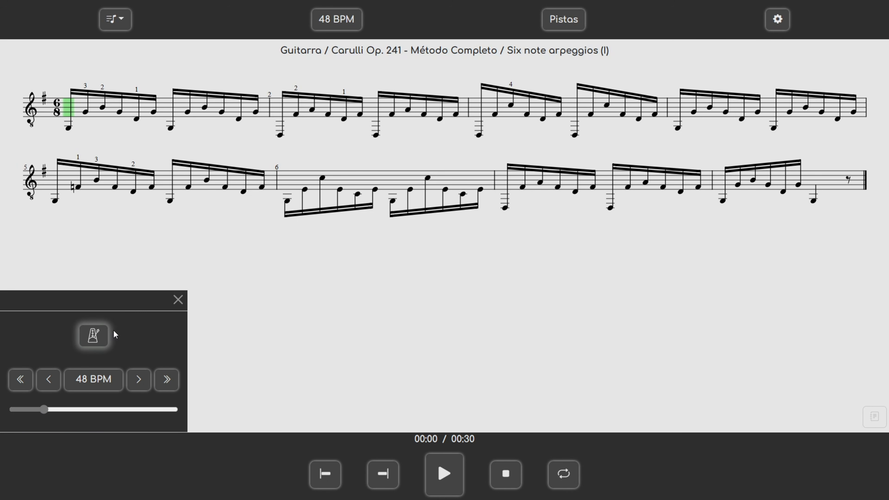
{"action": "left_click", "coordinate": [177, 300]}
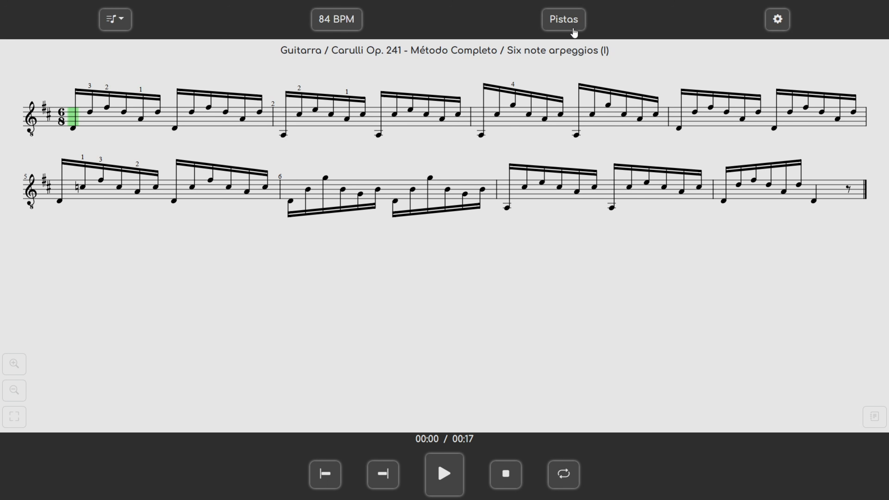
Change the Guitar track's clef to the bass clef on the fourth line
{"action": "left_click", "coordinate": [574, 32]}
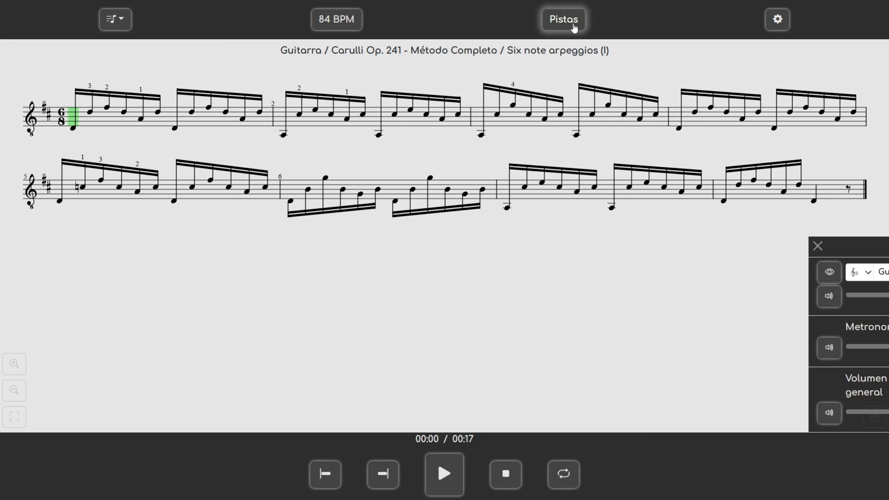
{"action": "left_click", "coordinate": [527, 358]}
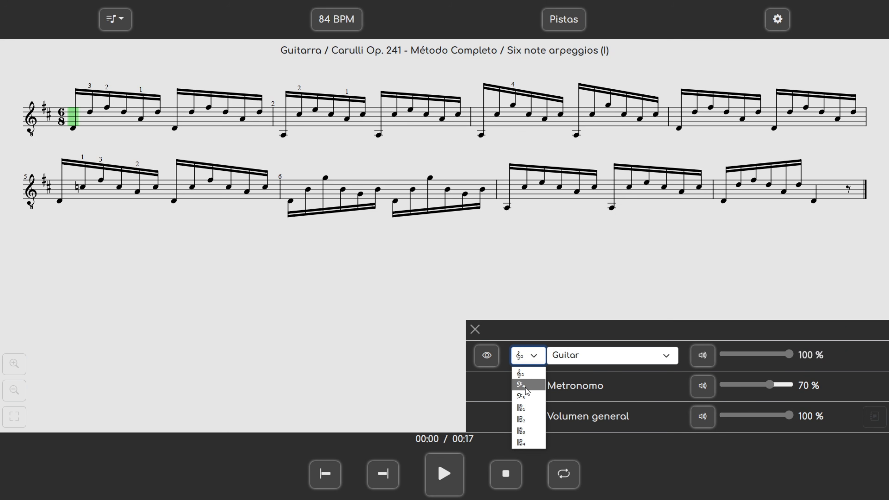
{"action": "left_click", "coordinate": [521, 384]}
Transpose the score up two steps to 4♯ - E / C♯m, and choose a different key signature
{"action": "left_click", "coordinate": [774, 20]}
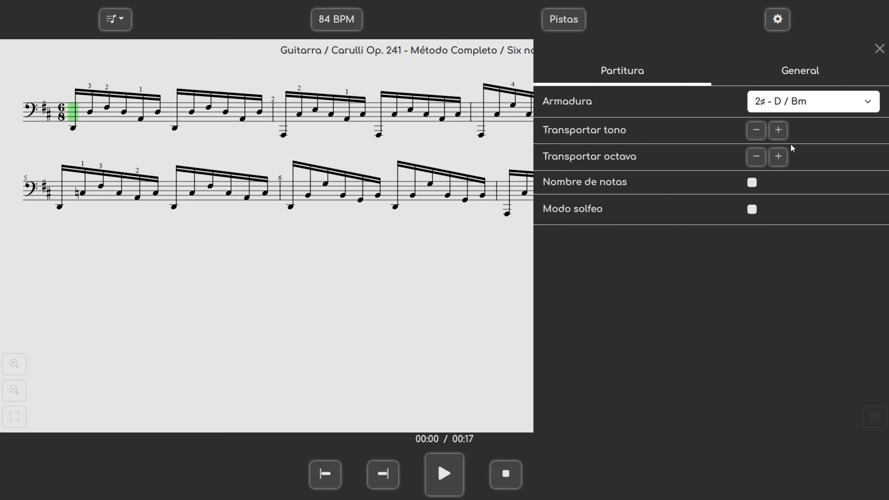
{"action": "left_click", "coordinate": [778, 131]}
{"action": "left_click", "coordinate": [778, 131]}
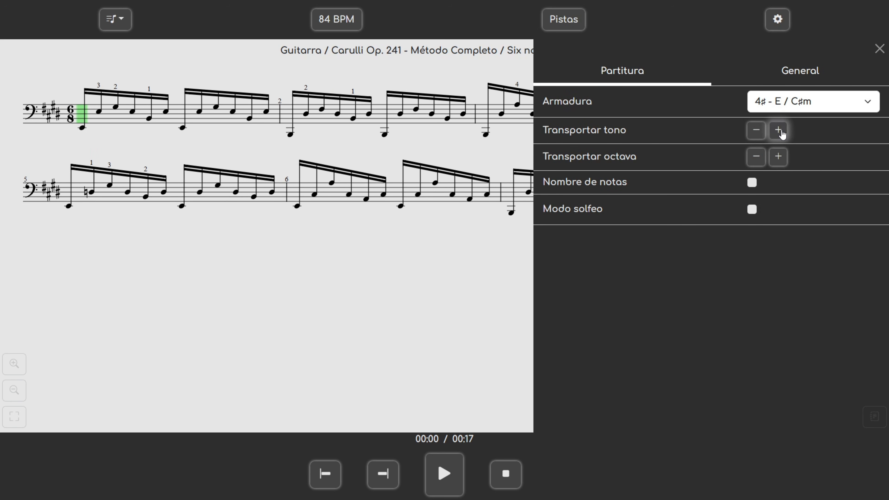
{"action": "left_click", "coordinate": [780, 106]}
{"action": "left_click", "coordinate": [783, 192]}
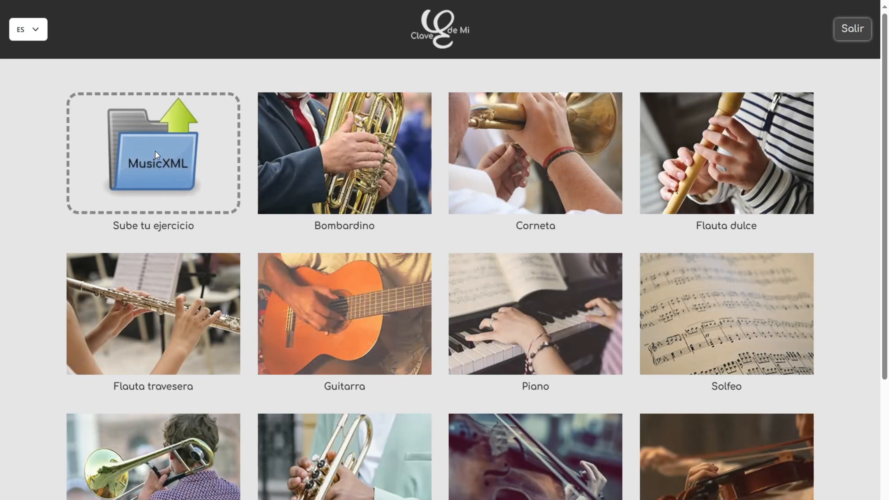
Upload the file Concerto in B minor.musicxml from the Descargas folder as a custom exercise
{"action": "left_click", "coordinate": [155, 152]}
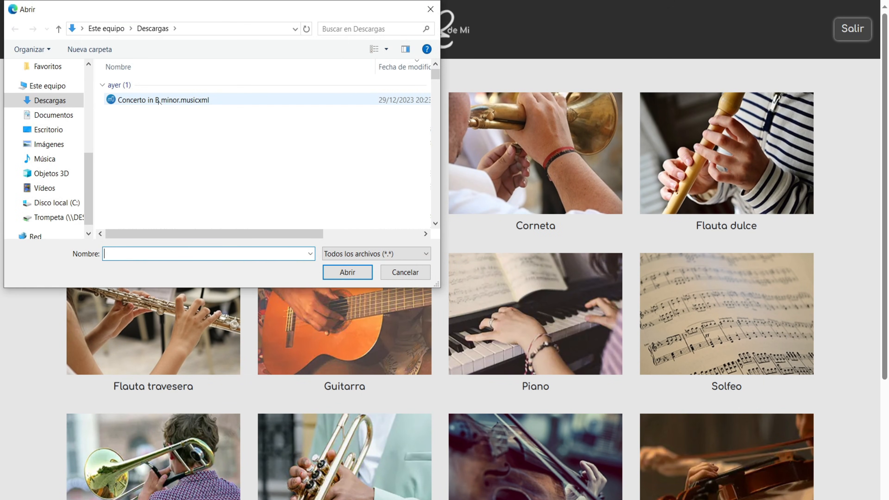
{"action": "double_click", "coordinate": [159, 100]}
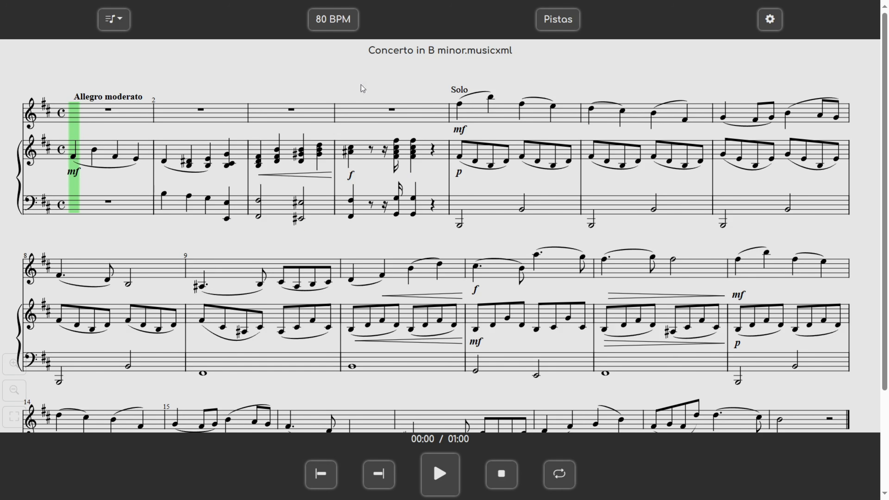
Enable note names and solfège mode for the uploaded concerto, and play back its opening briefly
{"action": "left_click", "coordinate": [769, 21]}
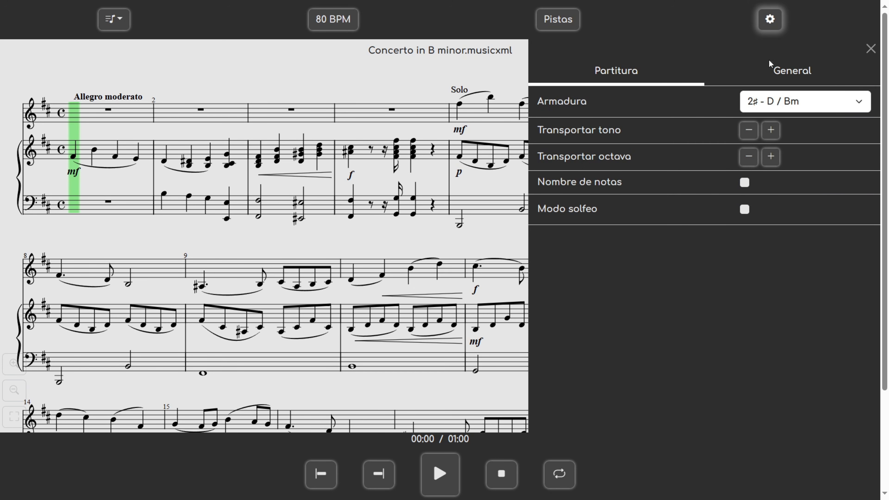
{"action": "left_click", "coordinate": [744, 182]}
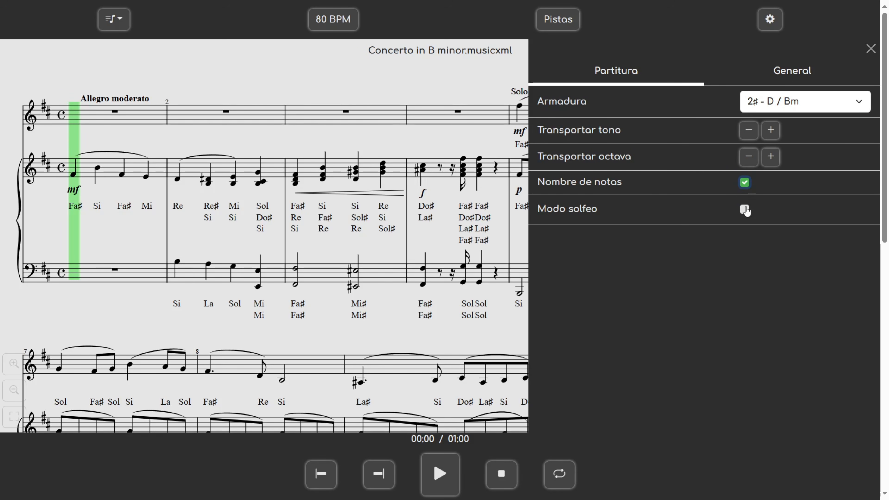
{"action": "left_click", "coordinate": [745, 209]}
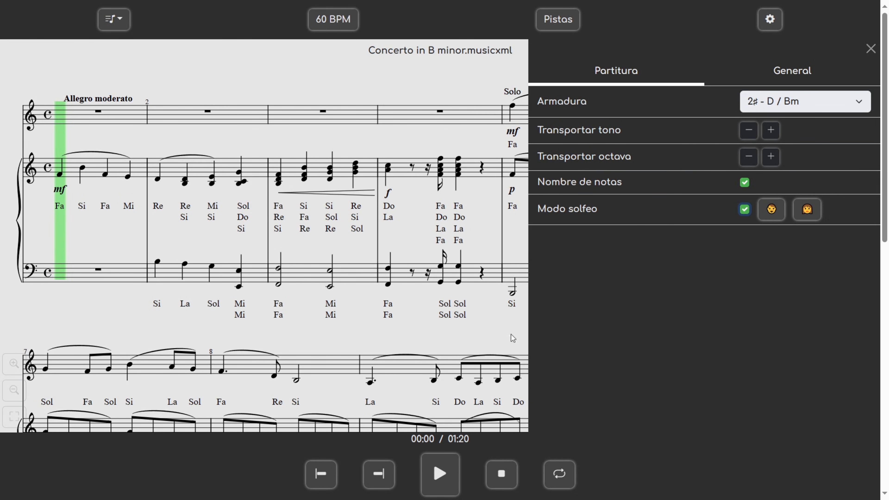
{"action": "left_click", "coordinate": [437, 468]}
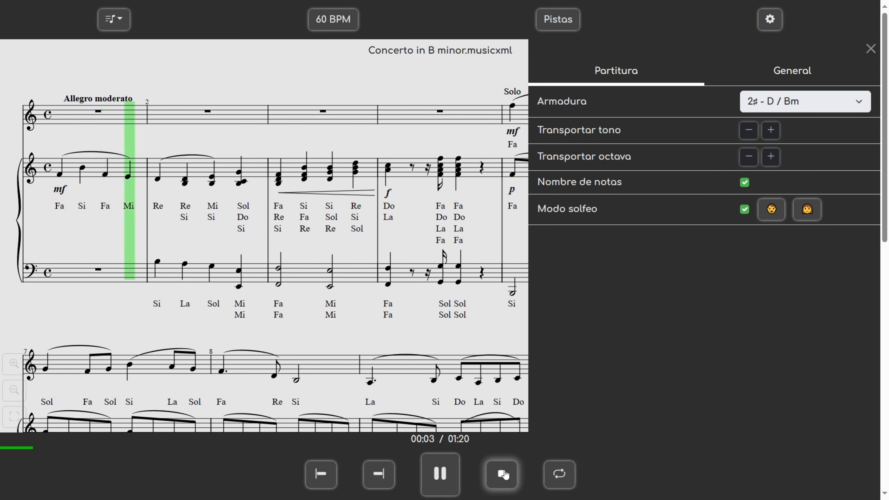
{"action": "left_click", "coordinate": [503, 473]}
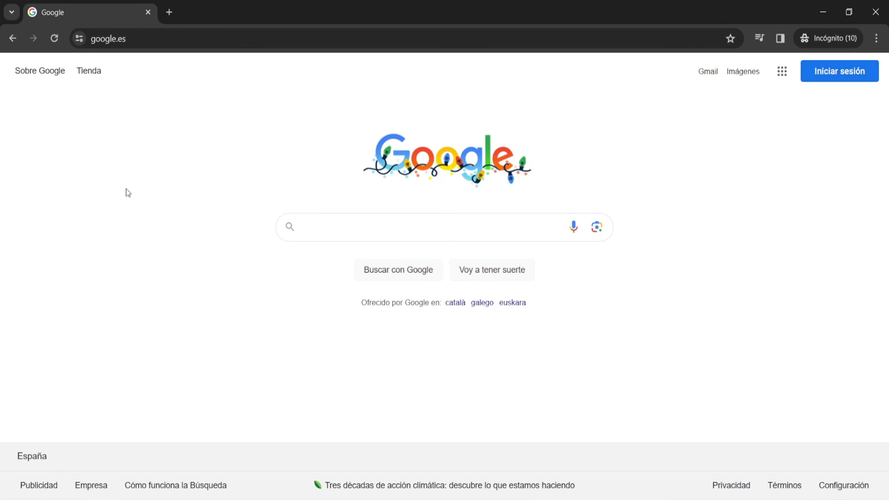
Search Google for "musescore" in the browser and open the download page of the official MuseScore site
{"action": "left_click", "coordinate": [356, 233]}
{"action": "type", "text": "m"}
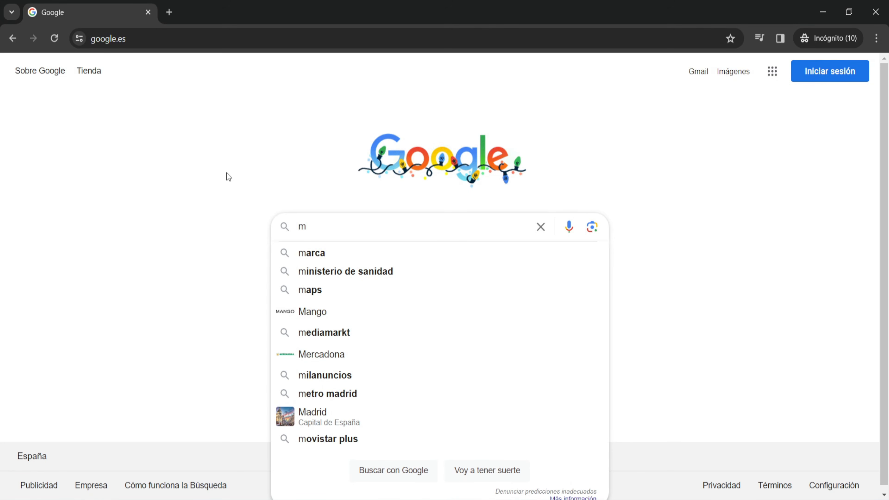
{"action": "type", "text": "usescore"}
{"action": "key", "text": "Return"}
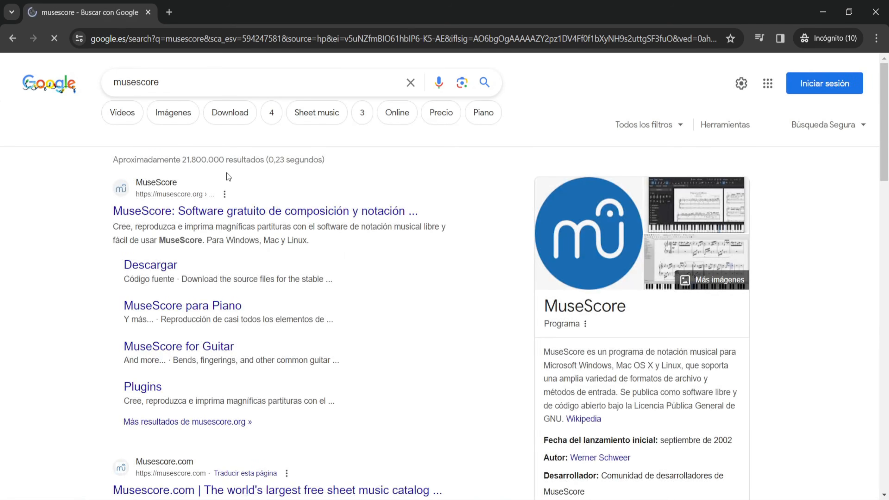
{"action": "left_click", "coordinate": [150, 267]}
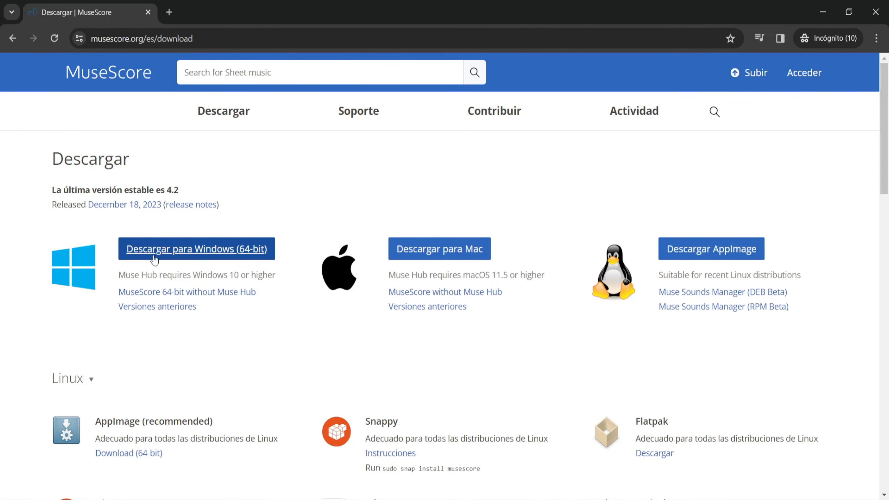
Download the 64-bit Windows version of MuseScore without Muse Hub to the Descargas folder and run the installer
{"action": "left_click", "coordinate": [214, 291]}
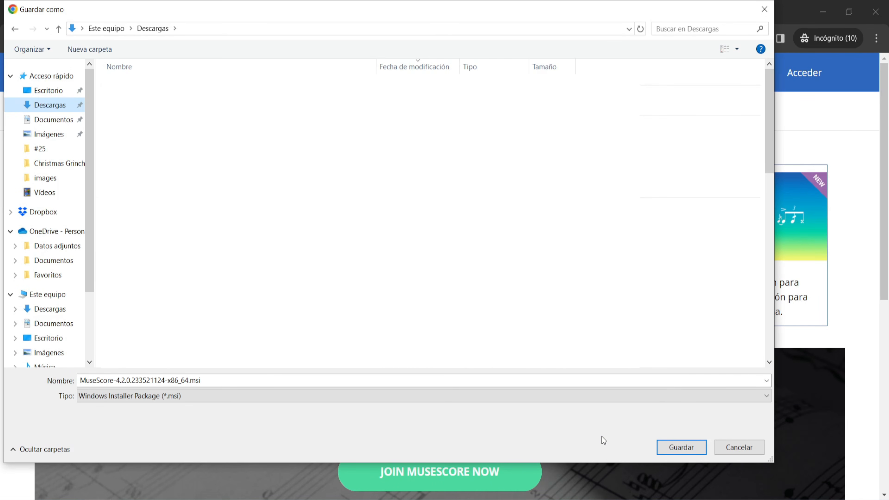
{"action": "left_click", "coordinate": [672, 449]}
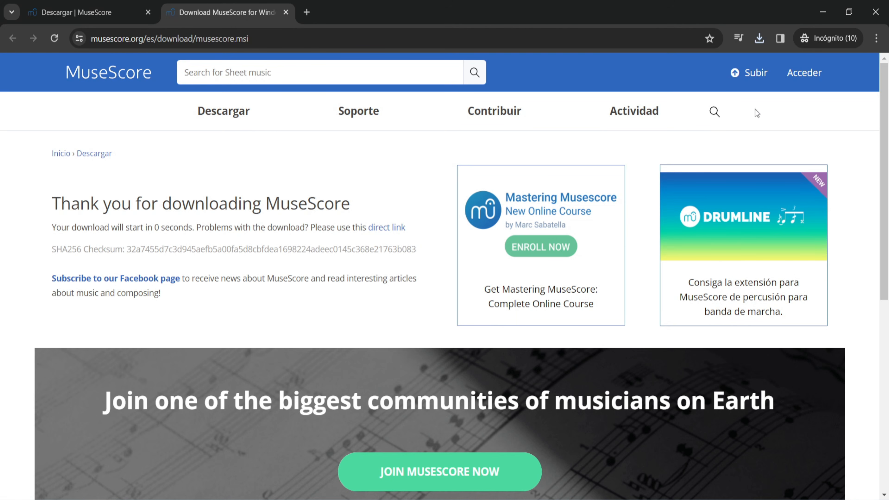
{"action": "left_click", "coordinate": [759, 38]}
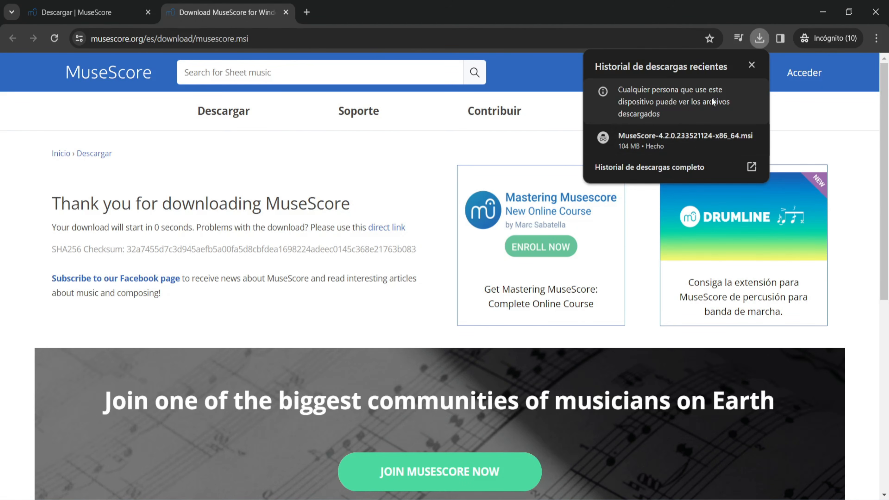
{"action": "left_click", "coordinate": [658, 146]}
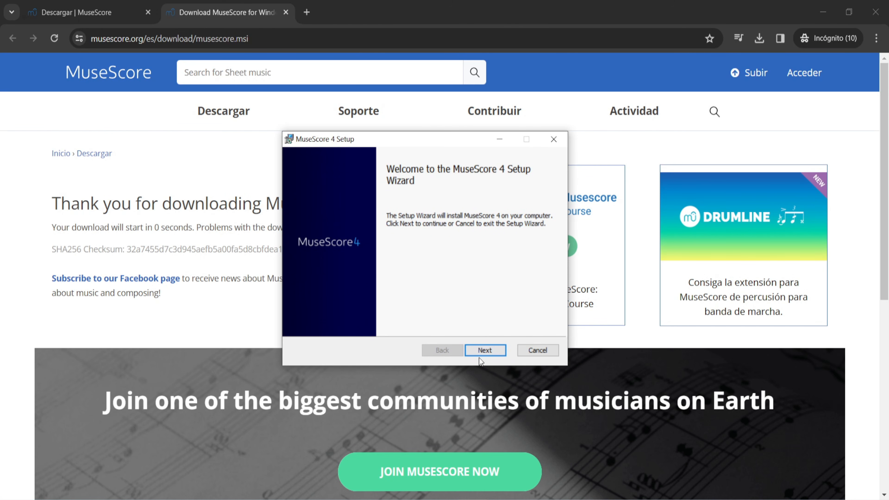
Accept the license agreement, install MuseScore 4 in the default folder, and finish the setup with the program launching
{"action": "left_click", "coordinate": [483, 350]}
{"action": "left_click", "coordinate": [301, 321]}
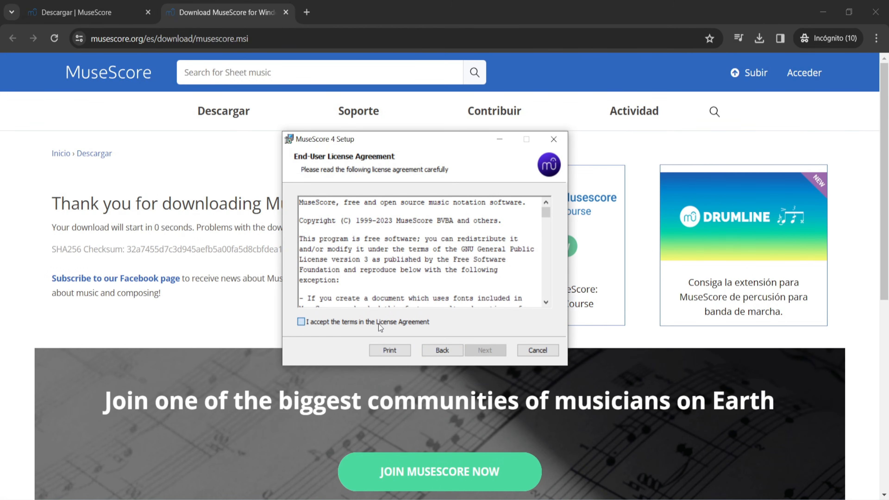
{"action": "left_click", "coordinate": [484, 350]}
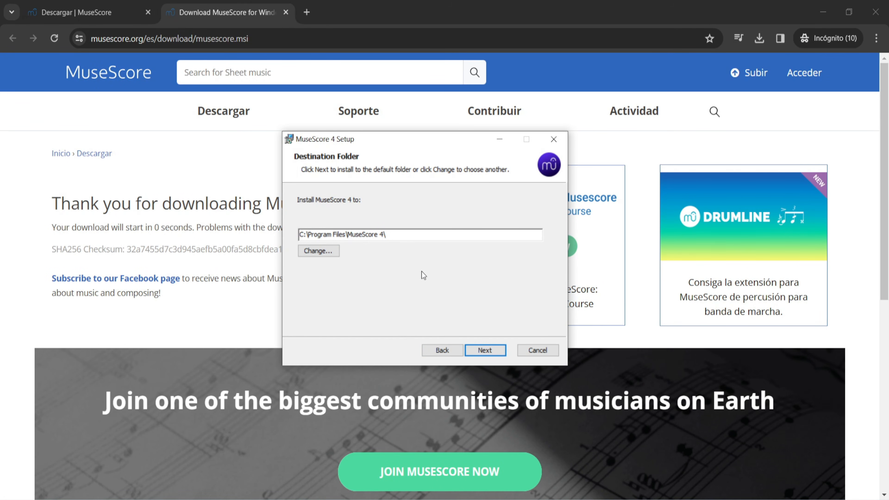
{"action": "left_click", "coordinate": [490, 352]}
{"action": "left_click", "coordinate": [490, 351]}
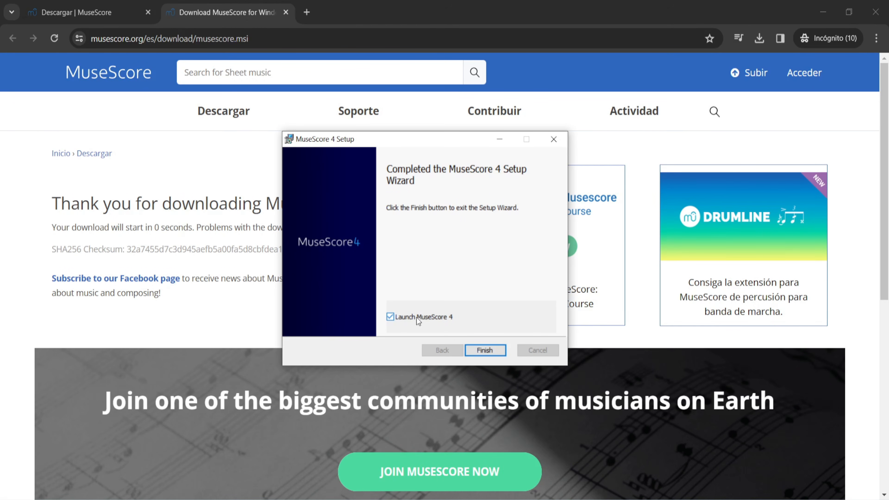
{"action": "left_click", "coordinate": [491, 351]}
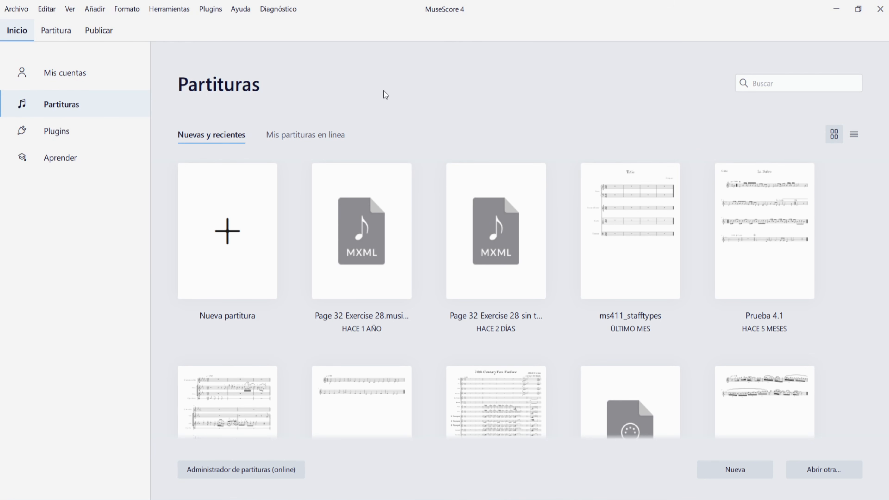
Look through the accounts, plugins and learning sections of the MuseScore 4 home area
{"action": "left_click", "coordinate": [68, 75]}
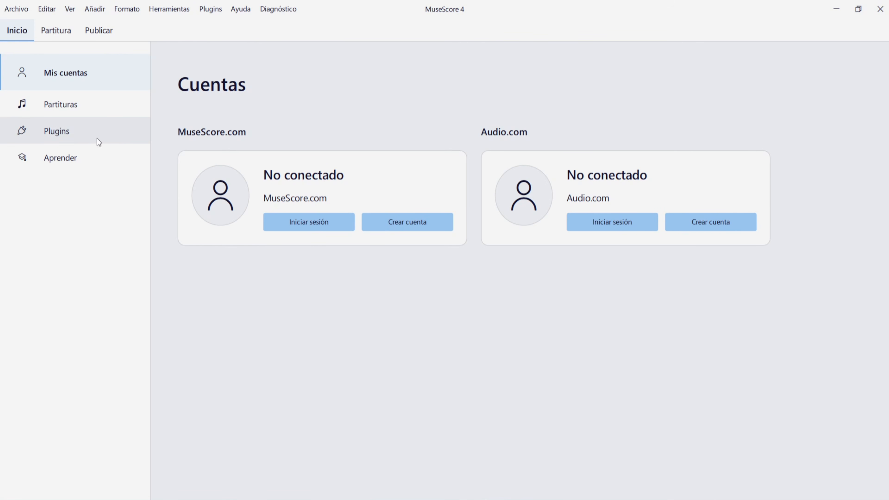
{"action": "left_click", "coordinate": [89, 134]}
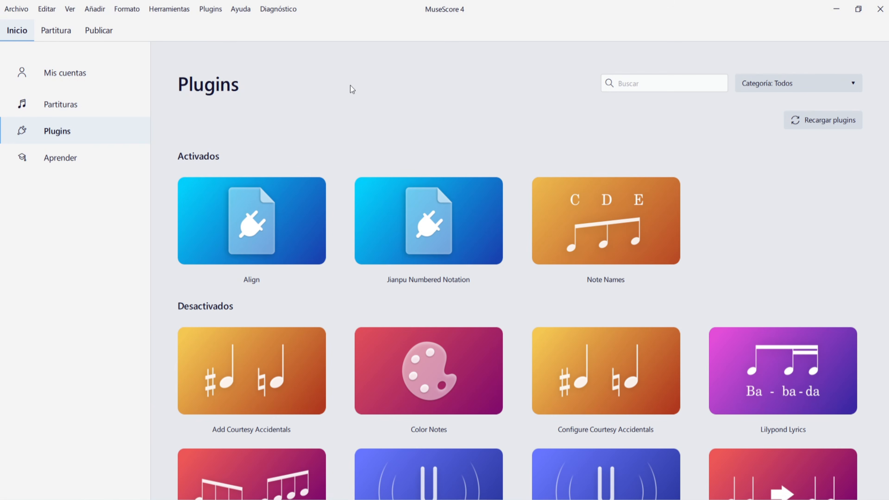
{"action": "left_click", "coordinate": [93, 158]}
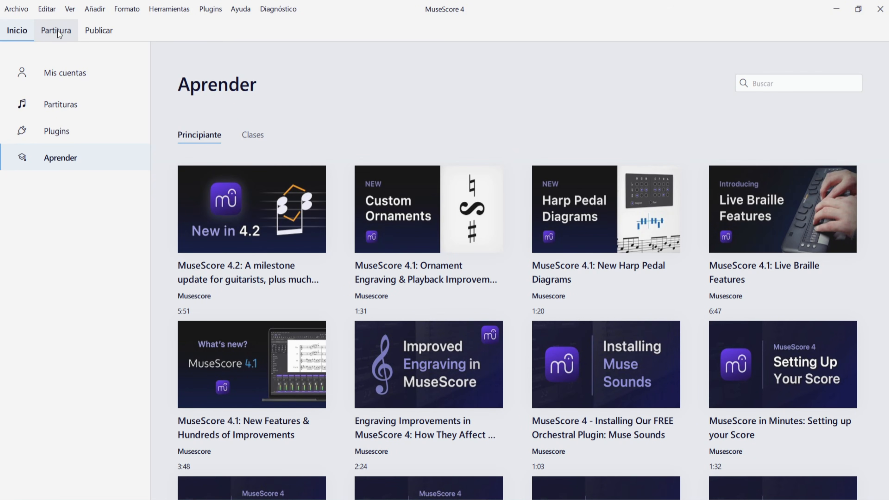
Examine the publishing and score workspaces and the available file commands, and return to the home area
{"action": "left_click", "coordinate": [100, 33]}
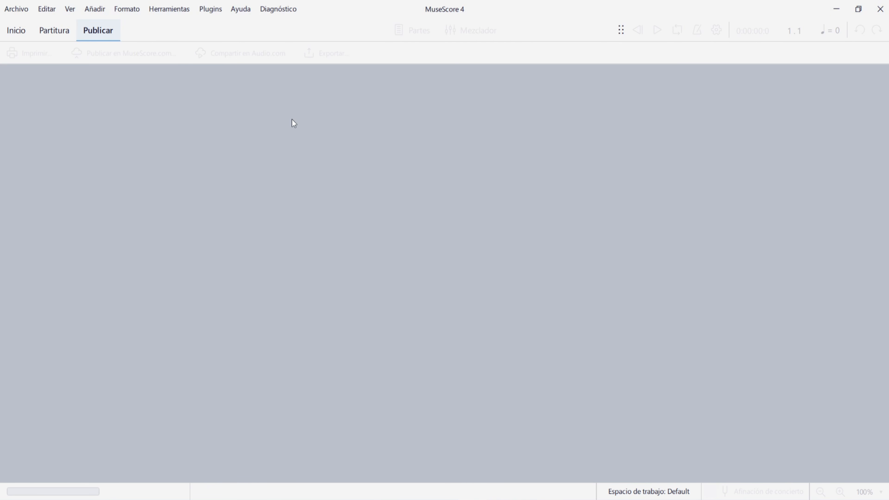
{"action": "left_click", "coordinate": [57, 33]}
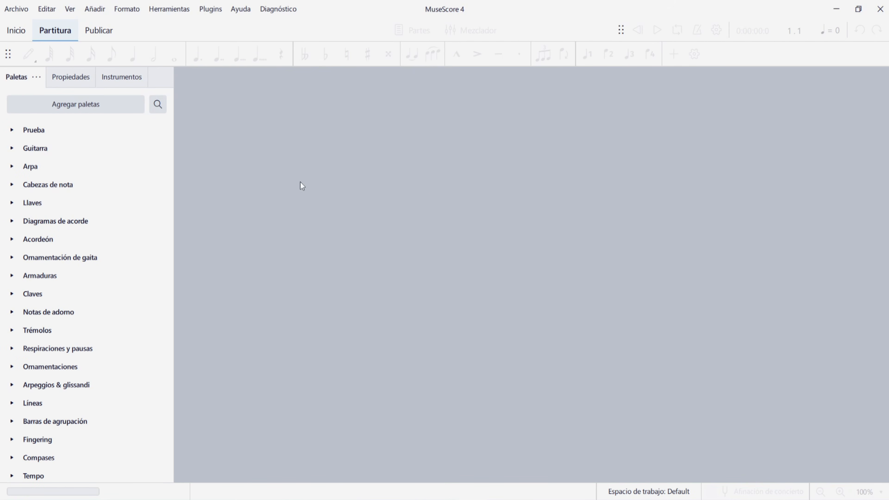
{"action": "left_click", "coordinate": [21, 10]}
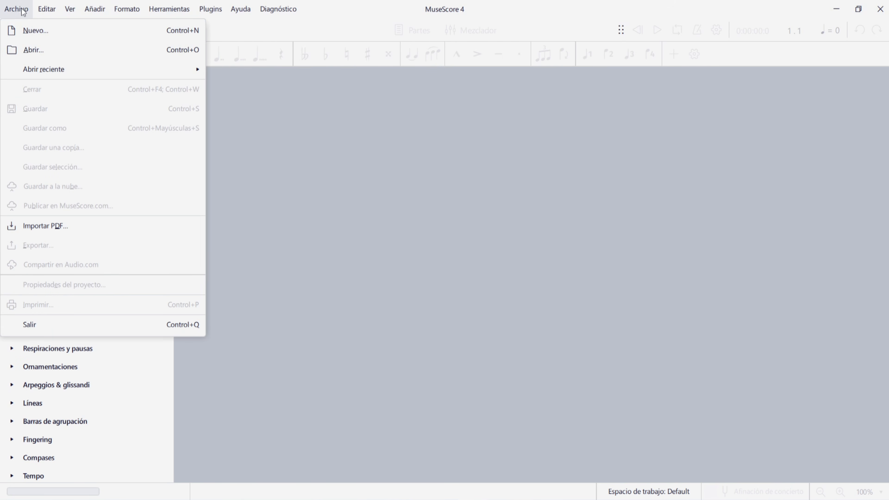
{"action": "left_click", "coordinate": [311, 122]}
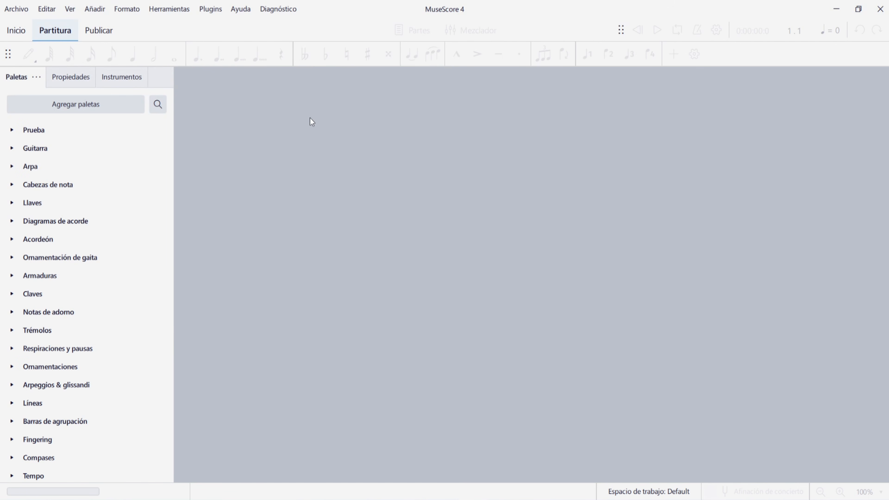
{"action": "left_click", "coordinate": [16, 31]}
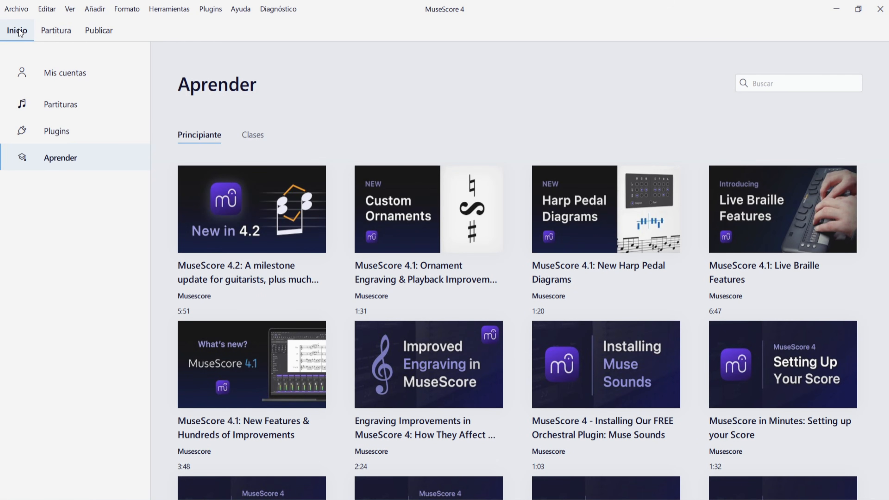
Start a new score from the scores area and look through the Jazz and Choral template categories
{"action": "left_click", "coordinate": [69, 103]}
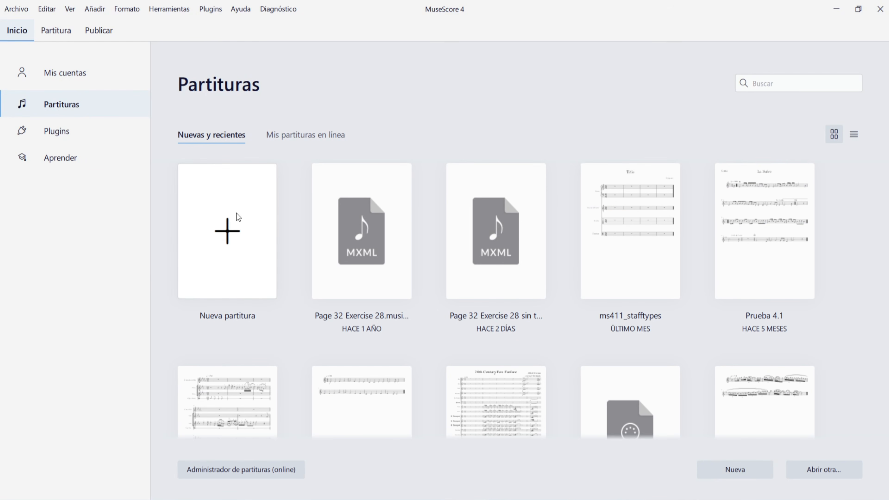
{"action": "left_click", "coordinate": [227, 236]}
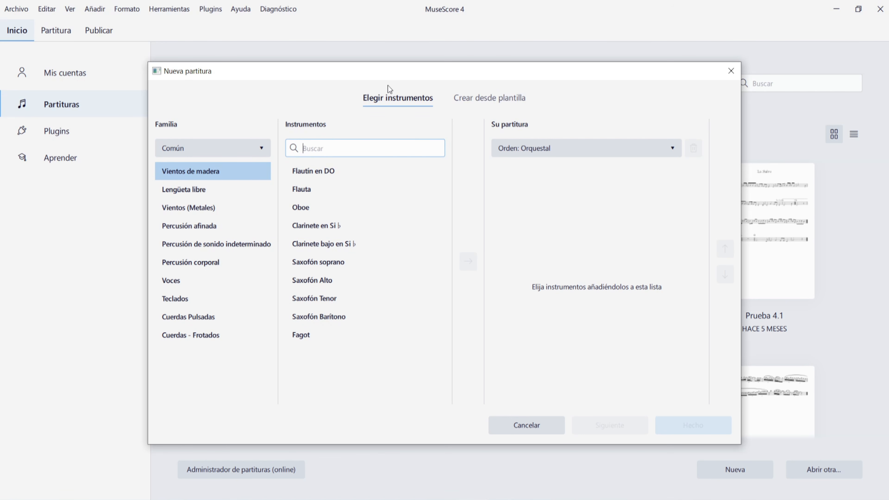
{"action": "left_click", "coordinate": [497, 99]}
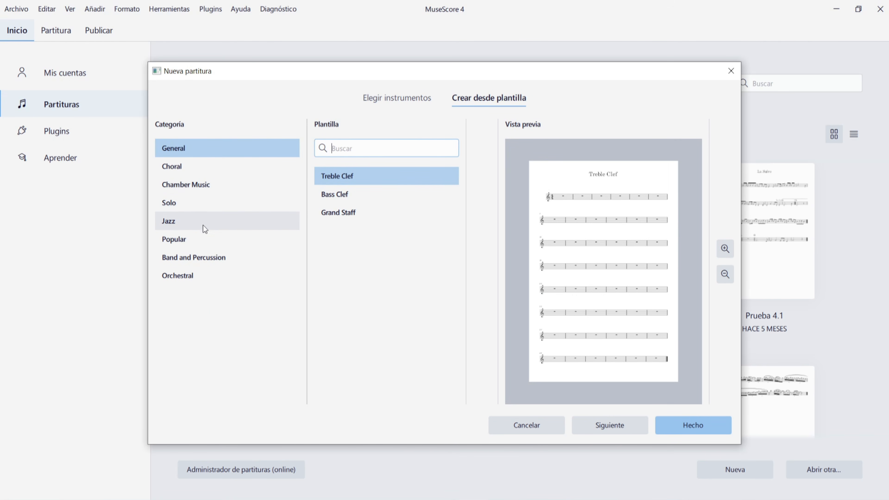
{"action": "left_click", "coordinate": [206, 257]}
{"action": "left_click", "coordinate": [243, 224]}
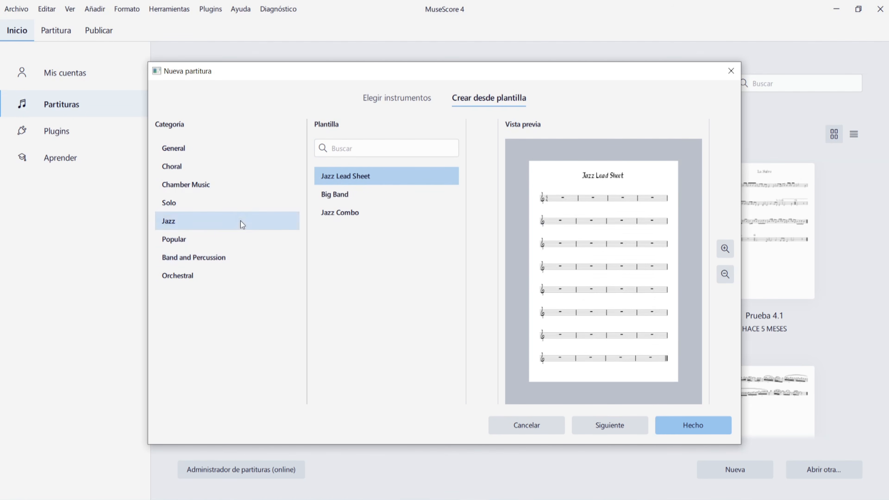
{"action": "left_click", "coordinate": [221, 167]}
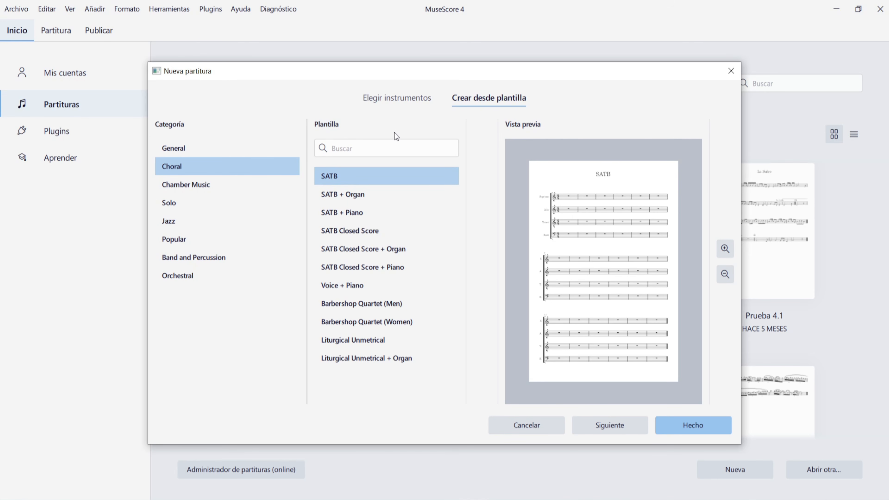
Choose Violín and Piano as the score's instruments and place Violín above Piano in the order
{"action": "left_click", "coordinate": [394, 100]}
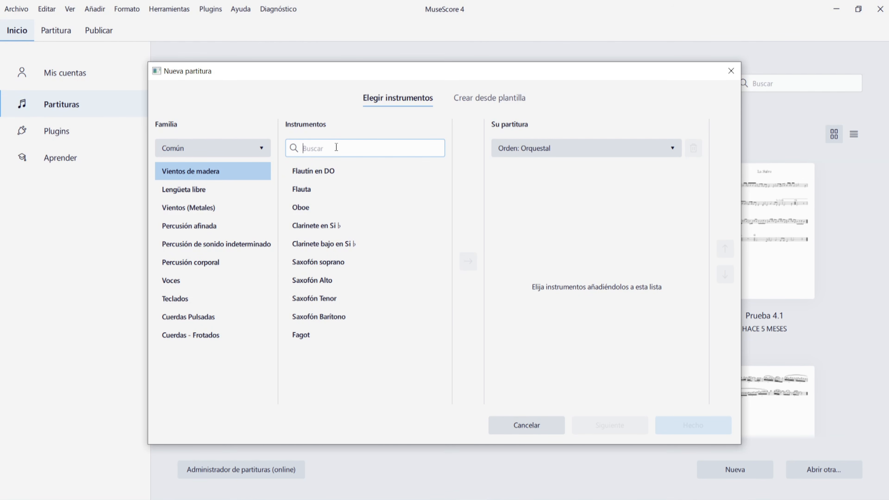
{"action": "type", "text": "viol"}
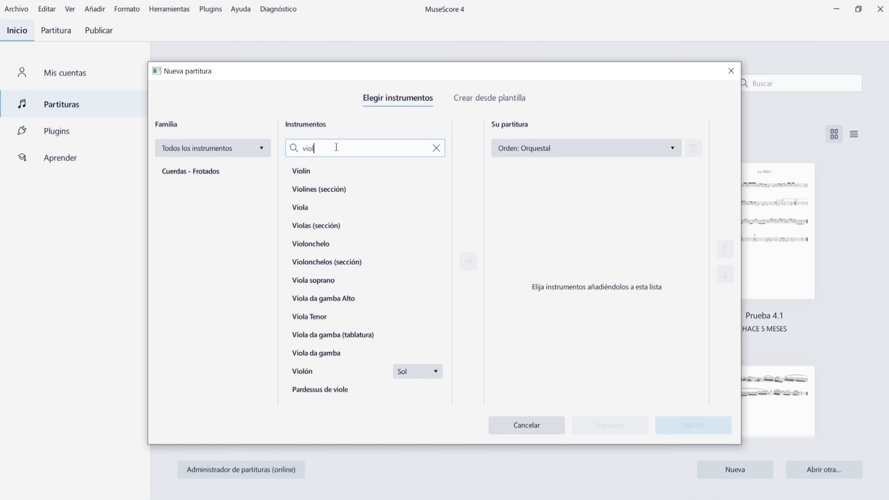
{"action": "double_click", "coordinate": [314, 172]}
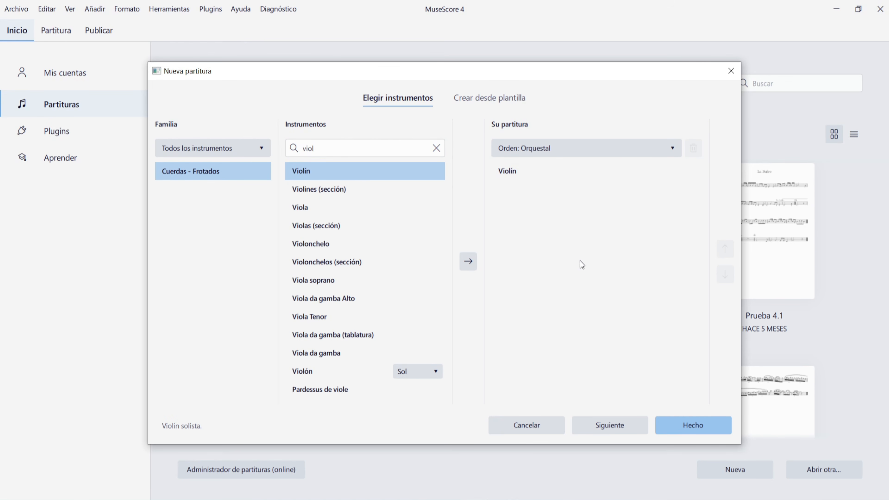
{"action": "left_click_drag", "start_coordinate": [317, 149], "coordinate": [303, 149]}
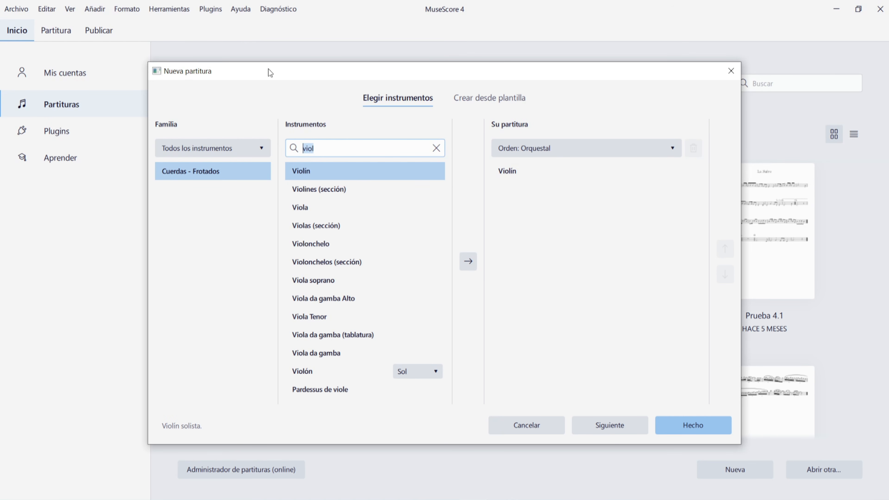
{"action": "type", "text": "piano"}
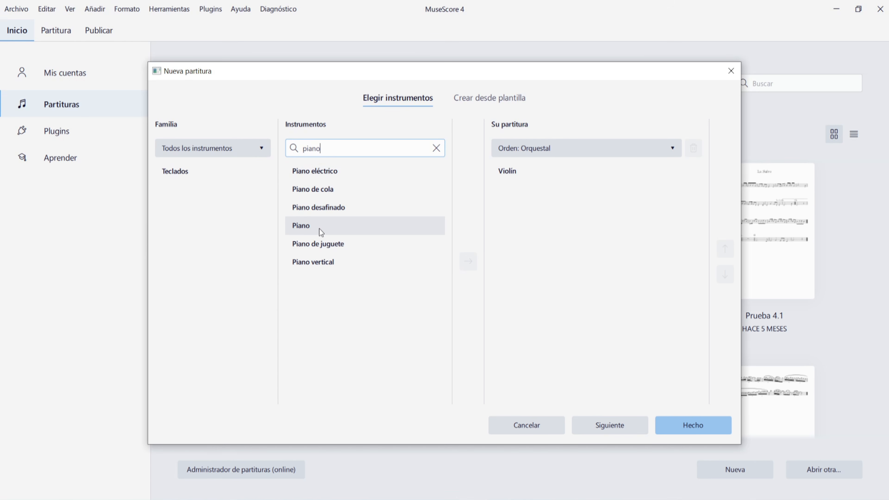
{"action": "left_click", "coordinate": [315, 227]}
{"action": "left_click", "coordinate": [468, 262]}
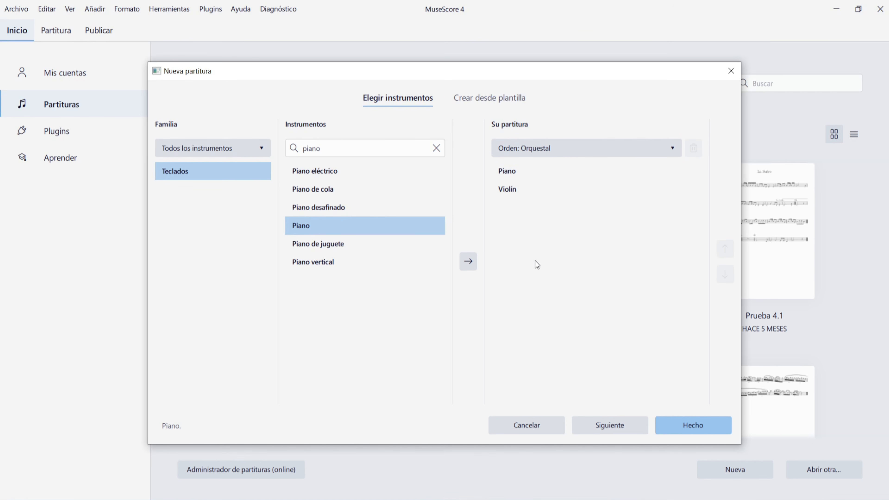
{"action": "left_click", "coordinate": [545, 191]}
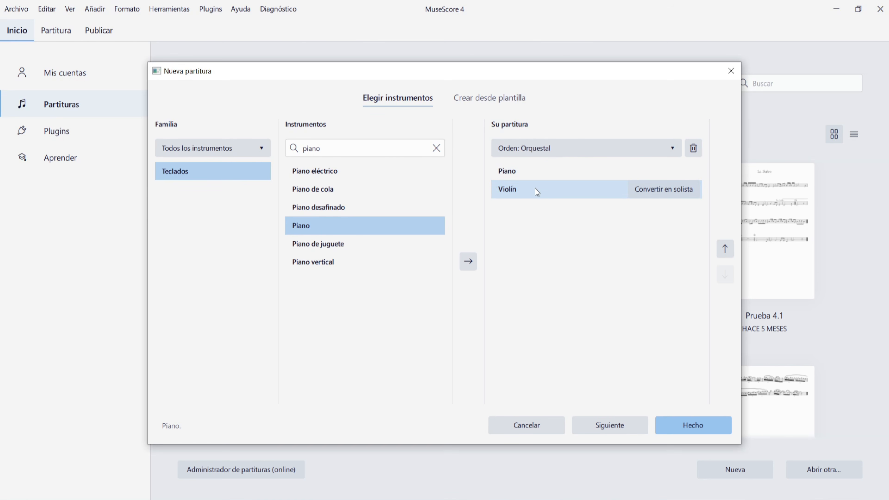
{"action": "left_click", "coordinate": [725, 249]}
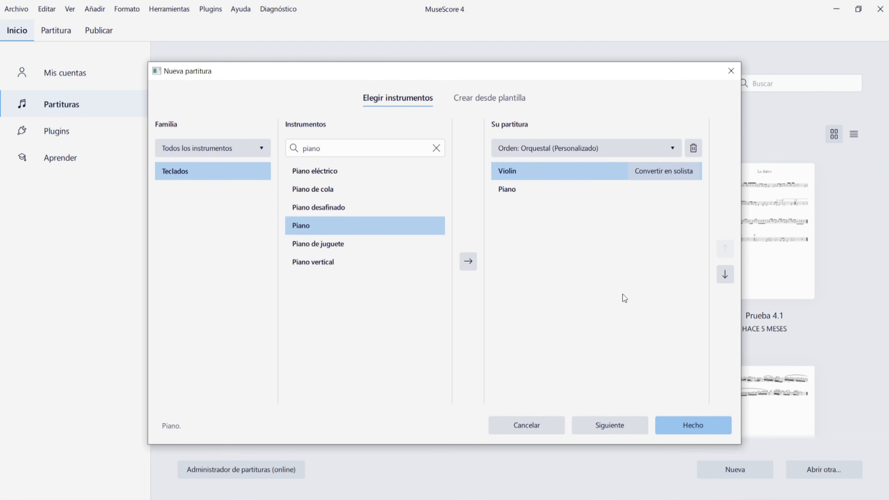
Set the new score's key signature to Re mayor and its time signature to common time (C)
{"action": "left_click", "coordinate": [609, 426]}
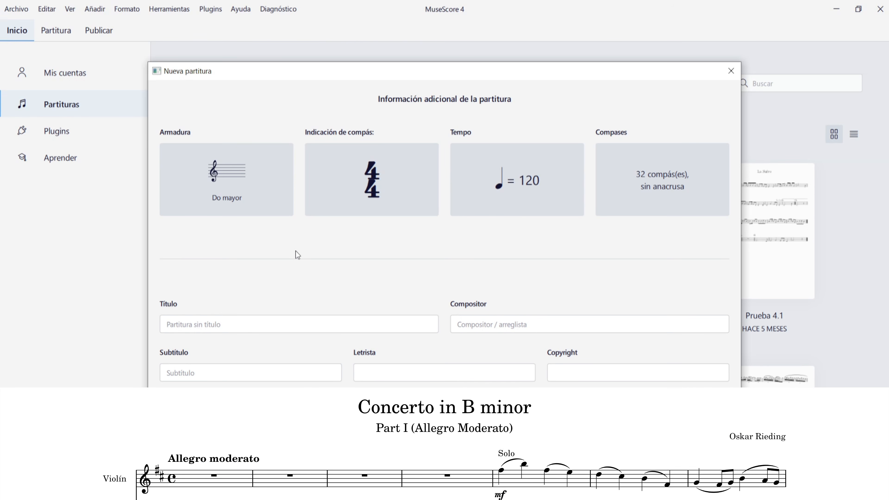
{"action": "left_click", "coordinate": [242, 185]}
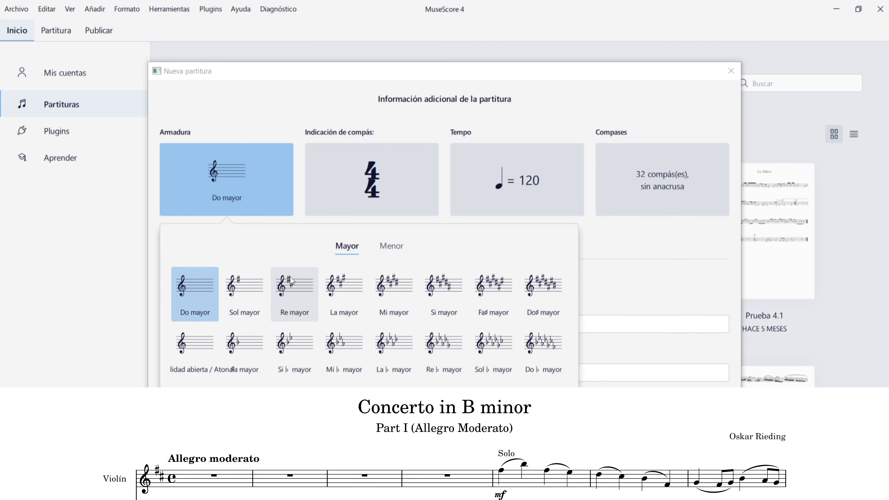
{"action": "left_click", "coordinate": [293, 294]}
{"action": "left_click", "coordinate": [336, 192]}
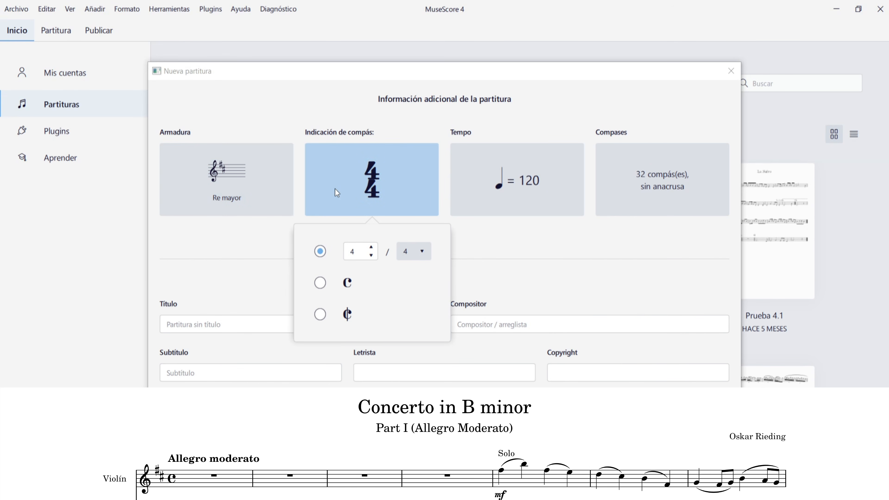
{"action": "left_click", "coordinate": [321, 284]}
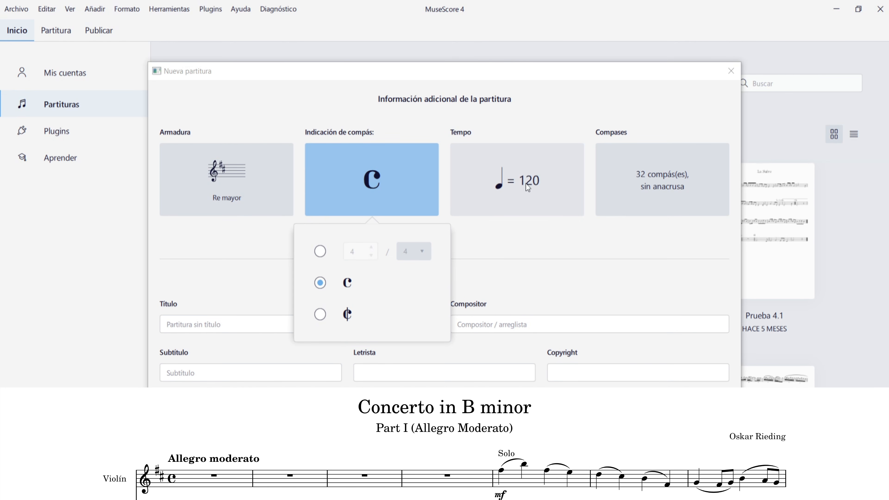
{"action": "left_click", "coordinate": [534, 239]}
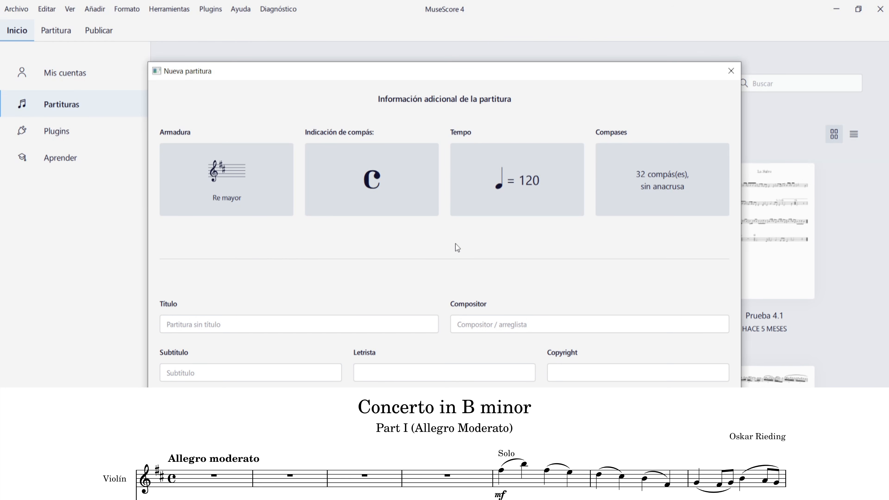
Enter the title Concerto in B minor, composer Oskar Rieding and copyright clavedemi.com, and create the score
{"action": "left_click", "coordinate": [318, 327]}
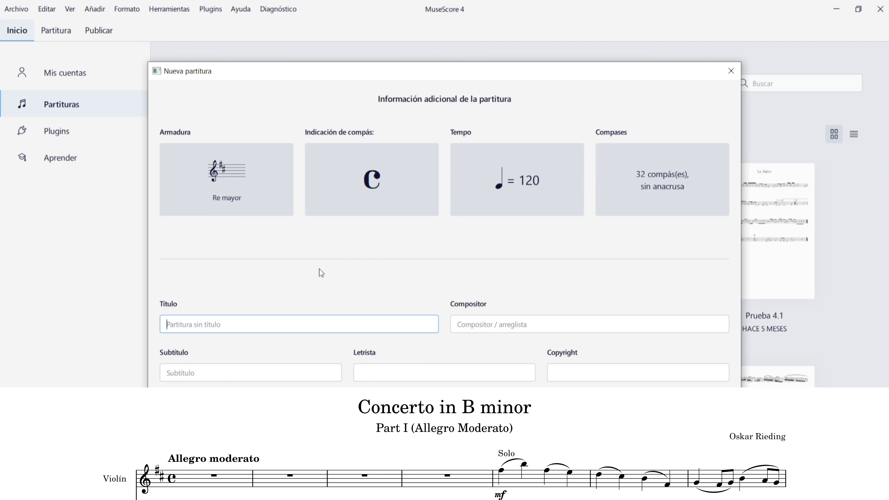
{"action": "type", "text": "Concerto in B minor"}
{"action": "key", "text": "Tab"}
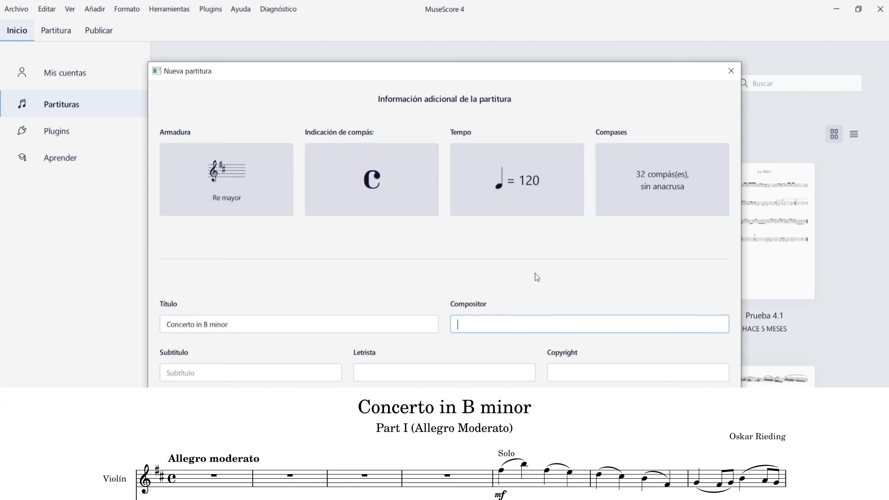
{"action": "type", "text": "Oskar Rieding"}
{"action": "key", "text": "Tab"}
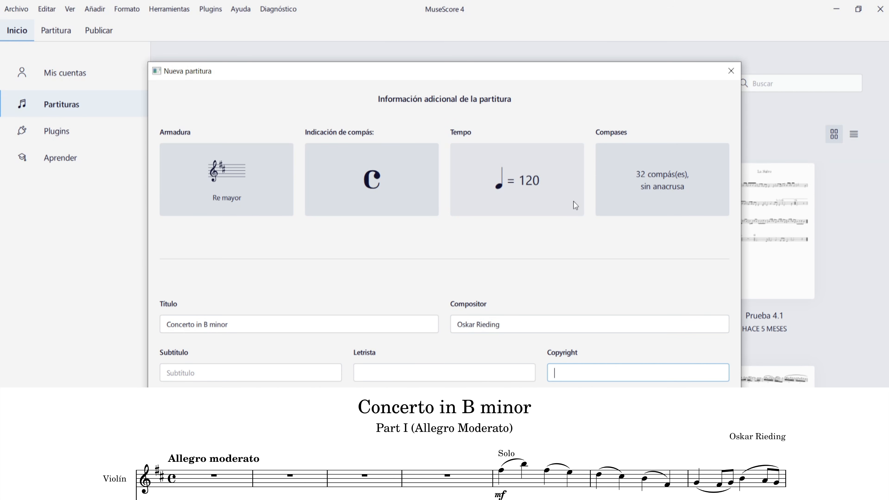
{"action": "type", "text": "clavedemi.com"}
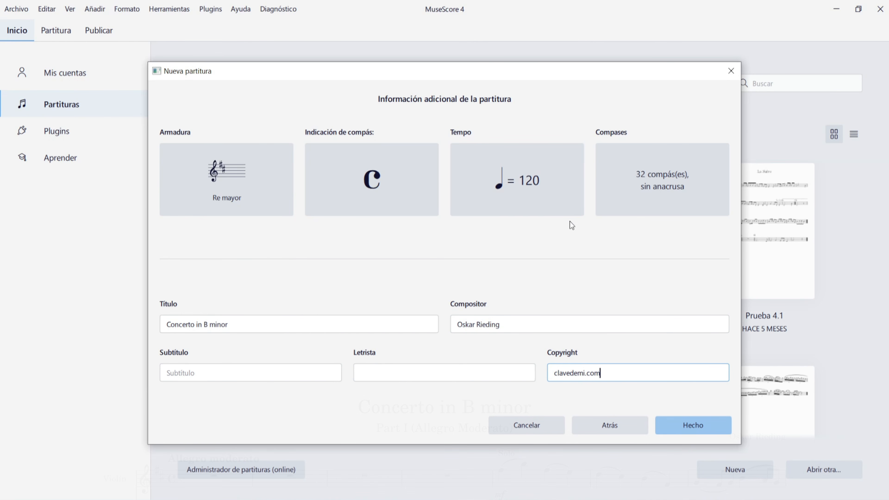
{"action": "left_click", "coordinate": [693, 430]}
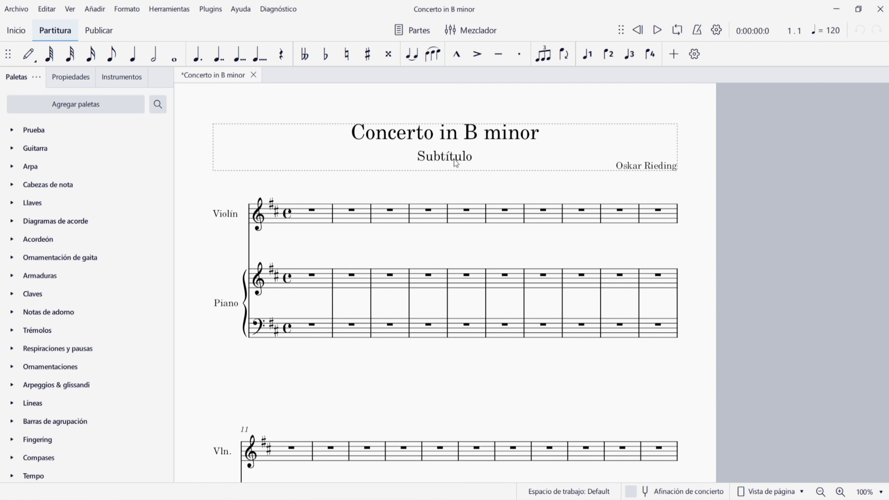
Replace the subtitle placeholder in the score header with "Part I (Allegro Moderato)"
{"action": "double_click", "coordinate": [437, 160]}
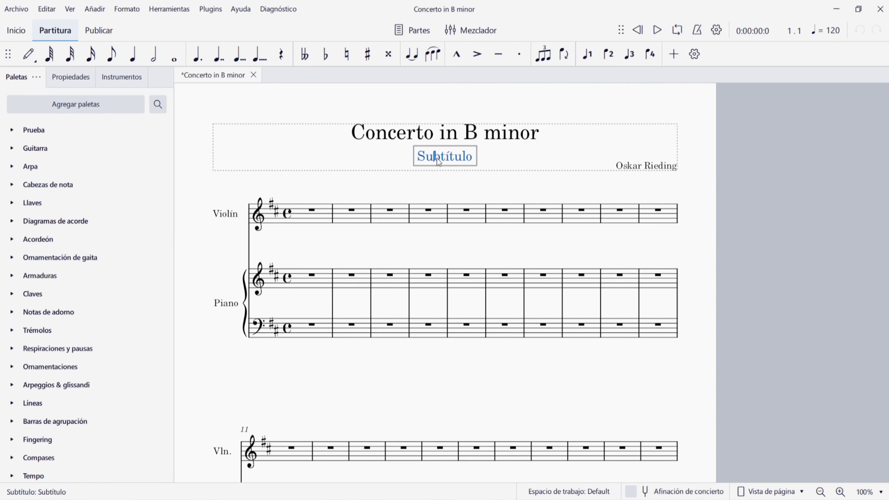
{"action": "type", "text": "Part I (U"}
{"action": "key", "text": "BackSpace"}
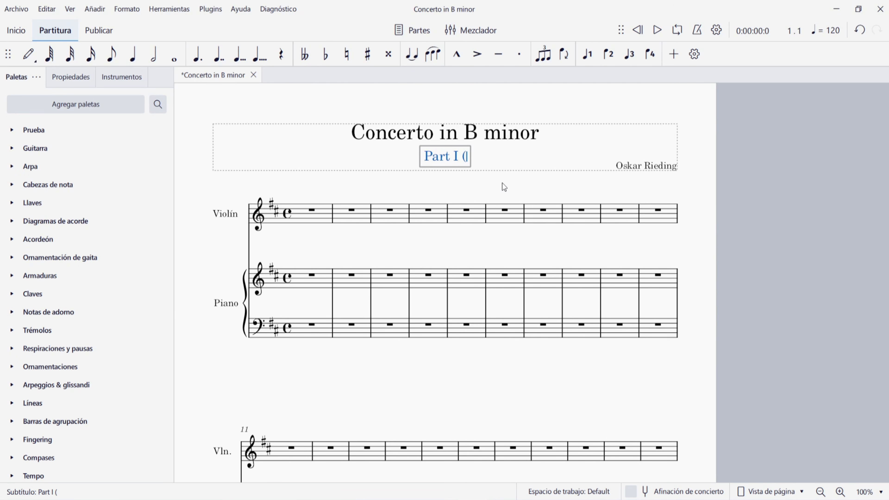
{"action": "type", "text": "Allegro Moder"}
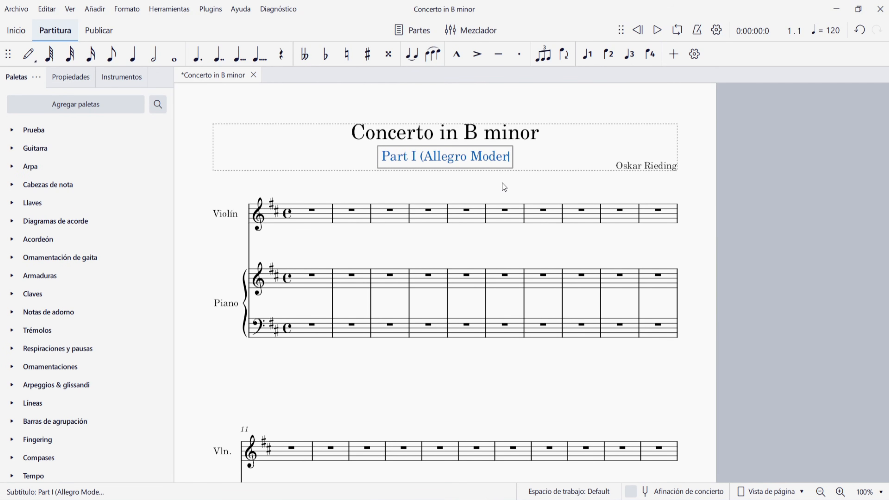
{"action": "type", "text": "ato)"}
{"action": "left_click", "coordinate": [441, 179]}
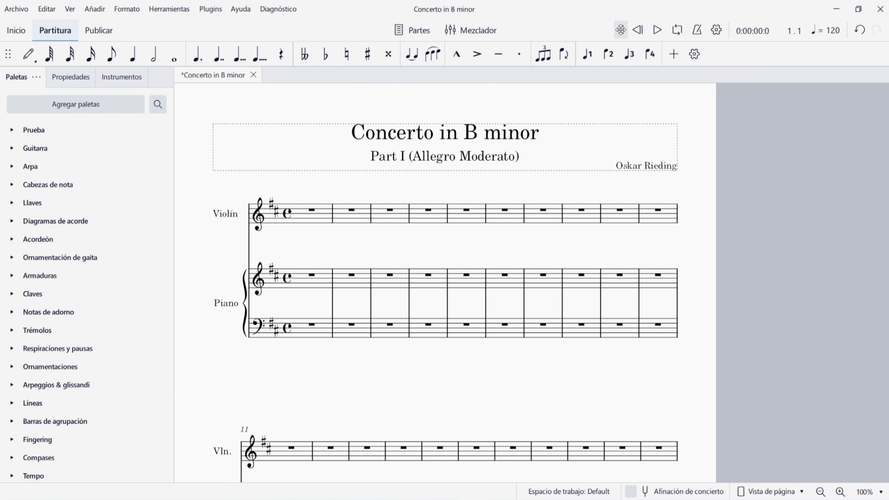
Undock the playback controls and dock them back, and examine the mixer's channels before closing it
{"action": "left_click_drag", "start_coordinate": [620, 30], "coordinate": [600, 121]}
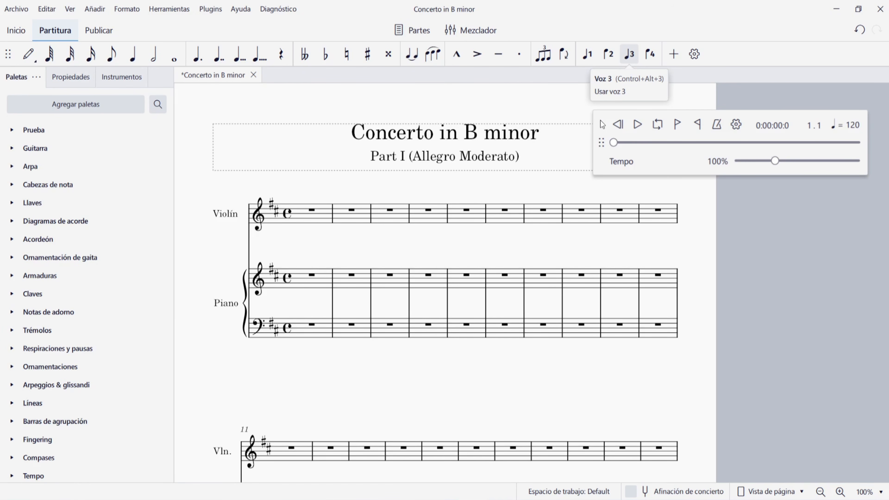
{"action": "left_click_drag", "start_coordinate": [602, 124], "coordinate": [611, 28]}
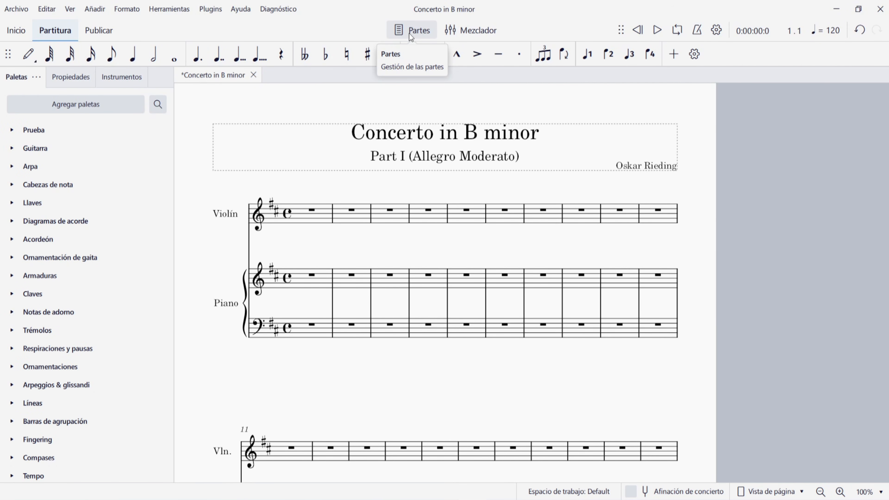
{"action": "left_click", "coordinate": [460, 28]}
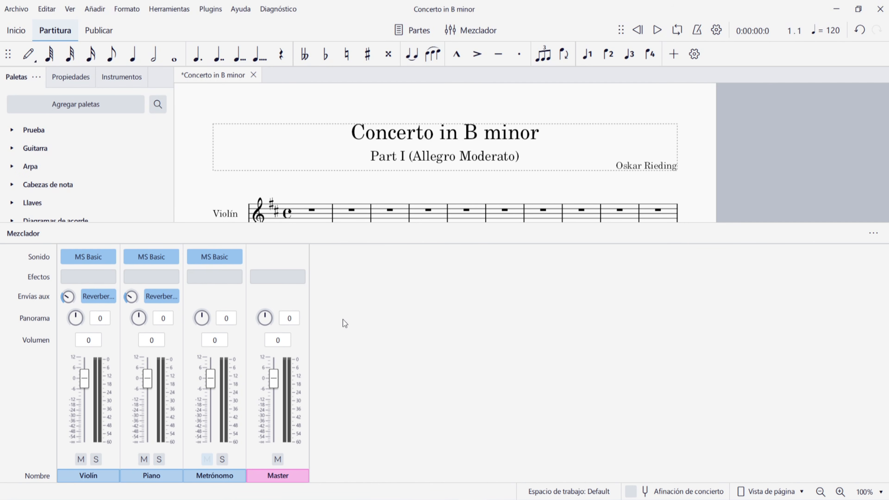
{"action": "left_click", "coordinate": [485, 31]}
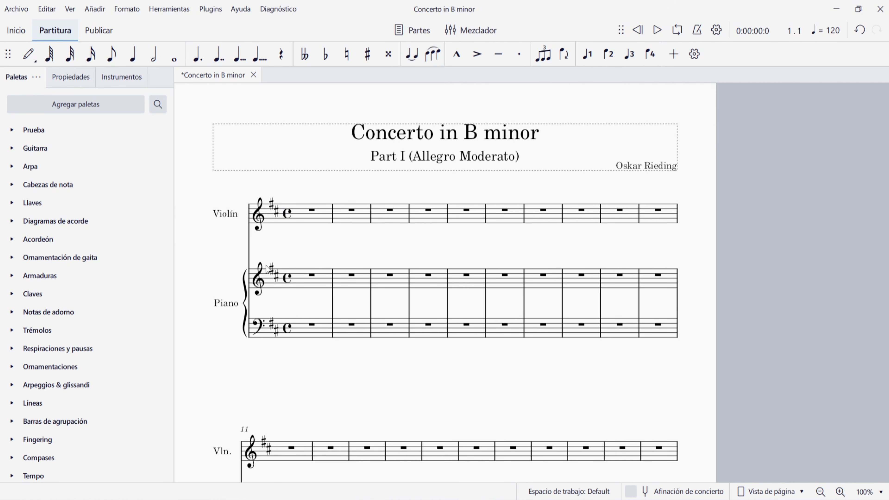
Switch concert pitch on and back off for the score
{"action": "left_click", "coordinate": [636, 494]}
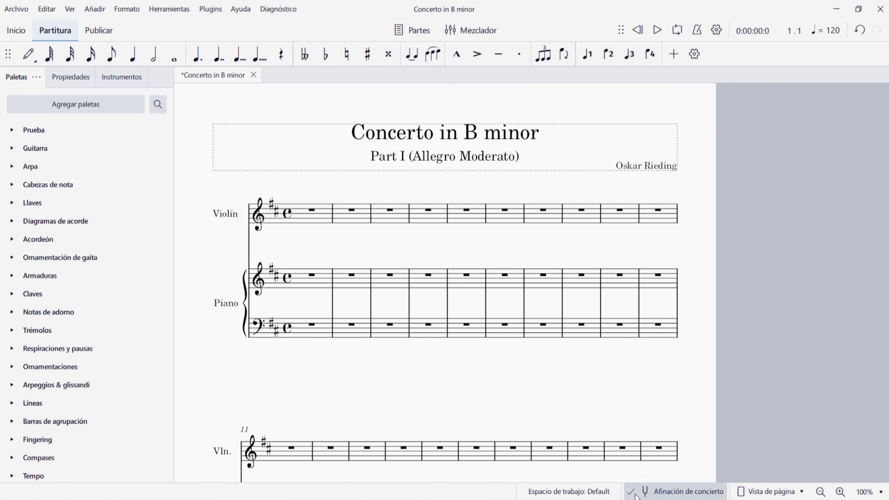
{"action": "left_click", "coordinate": [636, 495]}
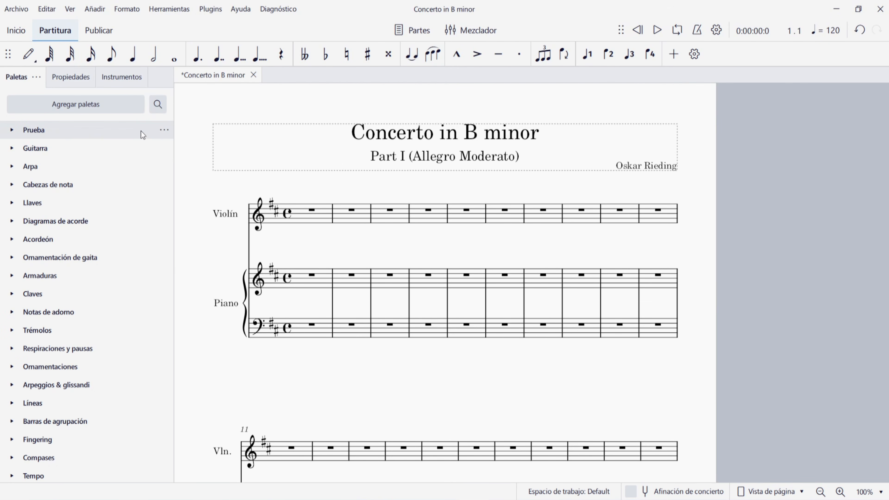
Permanently delete the custom Prueba palette and look through the remaining palettes
{"action": "left_click", "coordinate": [164, 131]}
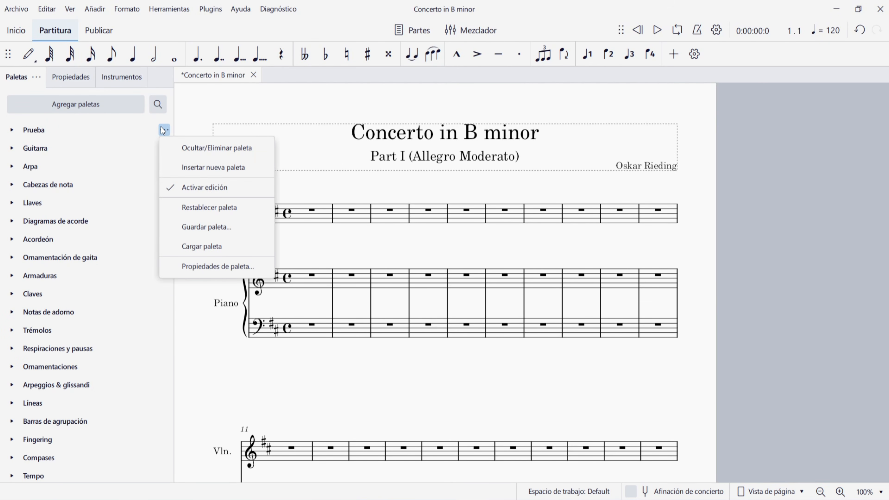
{"action": "left_click", "coordinate": [229, 147]}
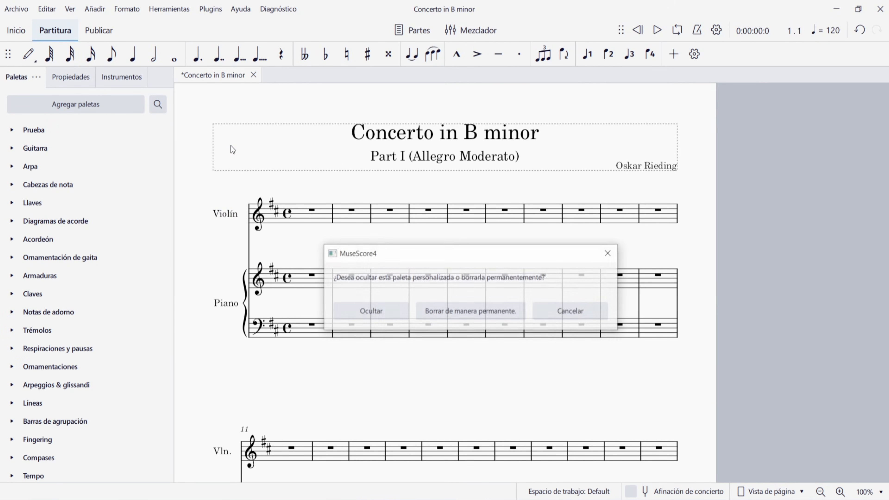
{"action": "left_click", "coordinate": [463, 312]}
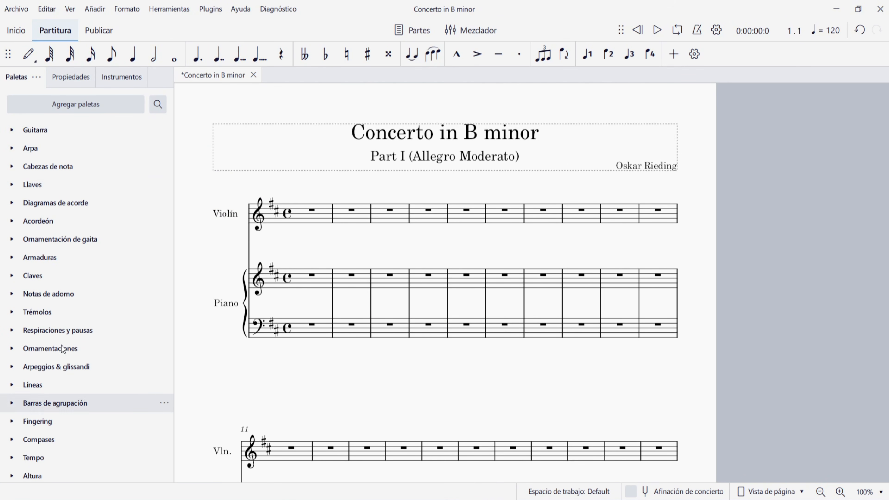
{"action": "scroll", "coordinate": [62, 319], "scroll_direction": "down", "scroll_amount": 4}
{"action": "scroll", "coordinate": [62, 320], "scroll_direction": "up", "scroll_amount": 3}
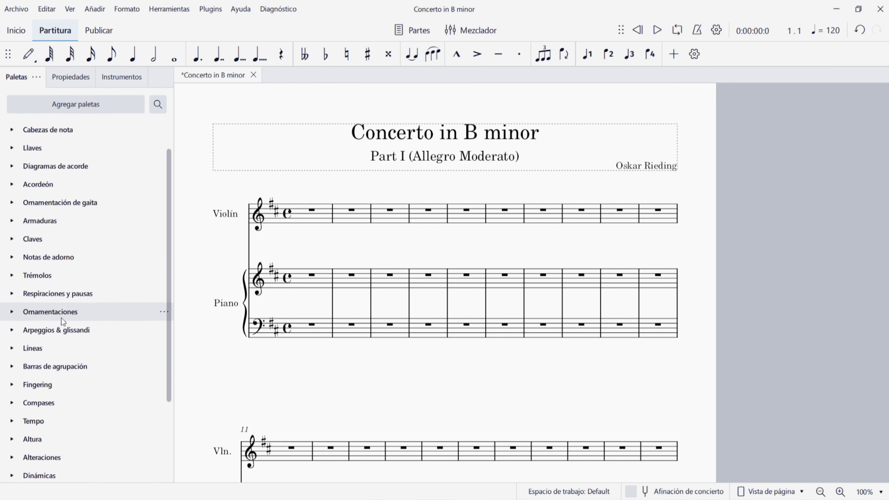
{"action": "scroll", "coordinate": [61, 318], "scroll_direction": "up", "scroll_amount": 1}
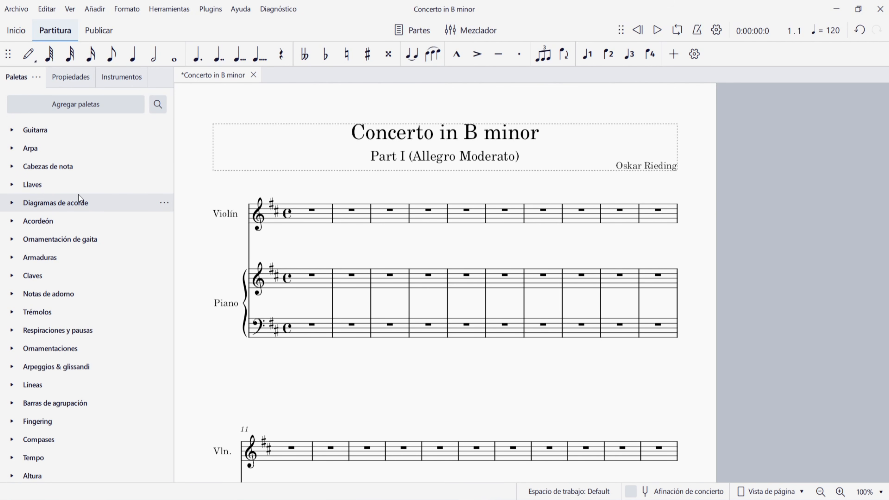
Examine the properties of the violin staff's key signature, time signature, rests and barline, then clear the selection
{"action": "left_click", "coordinate": [65, 77]}
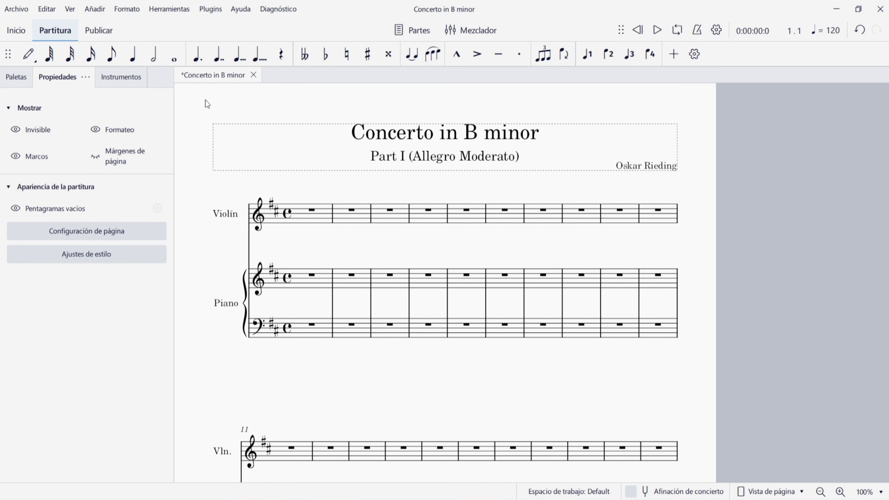
{"action": "left_click", "coordinate": [274, 210]}
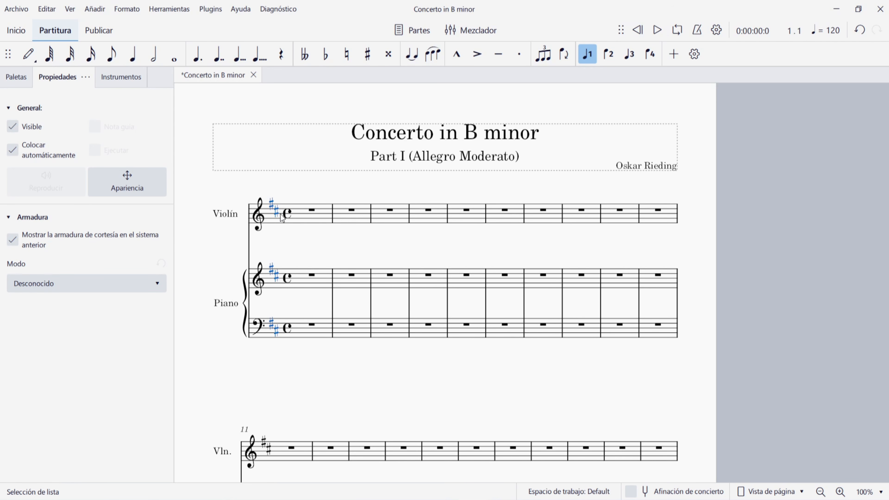
{"action": "left_click", "coordinate": [286, 214]}
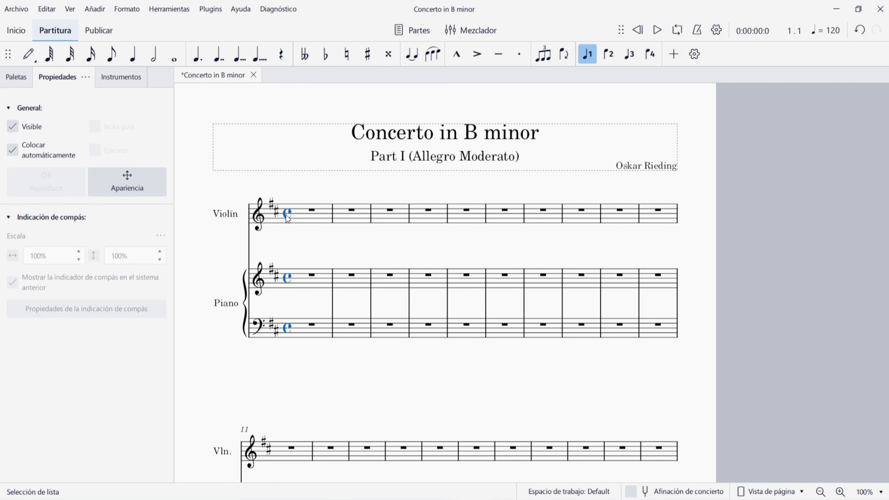
{"action": "left_click", "coordinate": [311, 210]}
{"action": "left_click", "coordinate": [332, 214]}
{"action": "left_click", "coordinate": [349, 210]}
{"action": "left_click", "coordinate": [260, 183]}
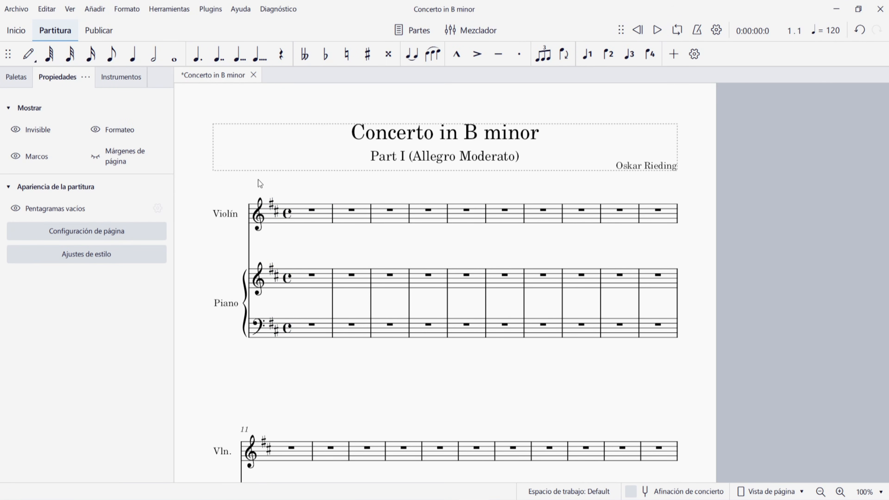
Hide the Piano instrument in the score and show it again
{"action": "left_click", "coordinate": [121, 77]}
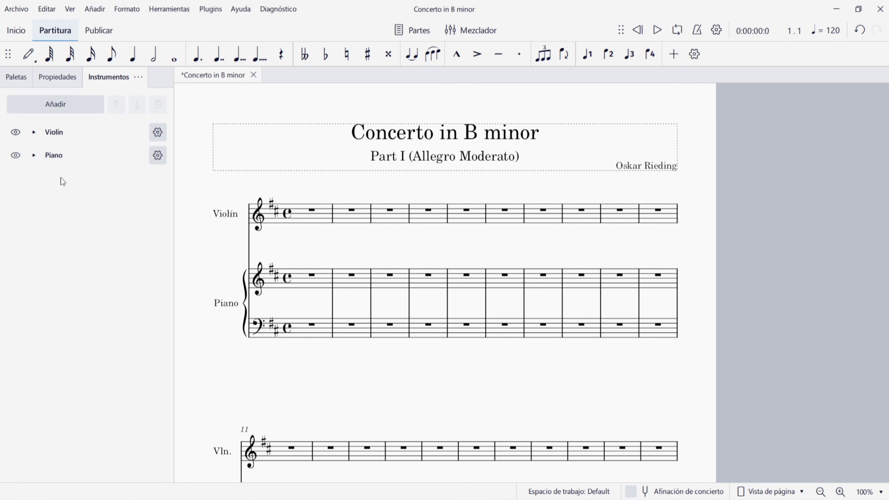
{"action": "left_click", "coordinate": [17, 157]}
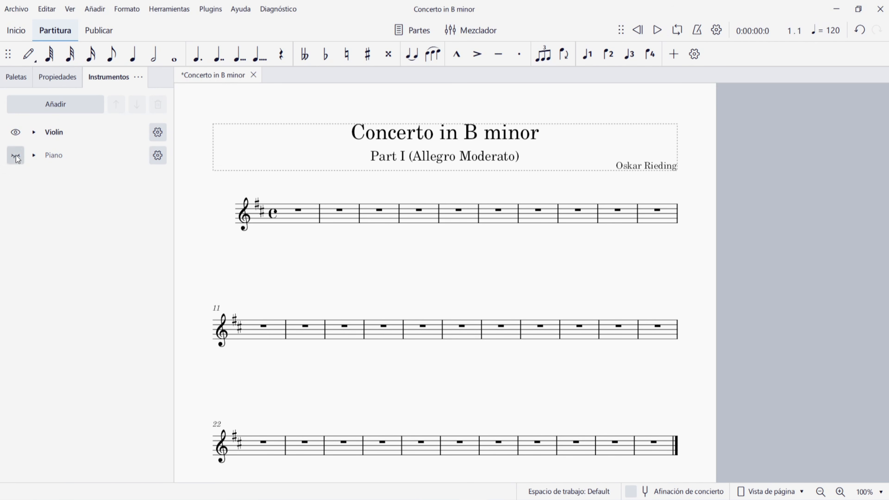
{"action": "left_click", "coordinate": [17, 158]}
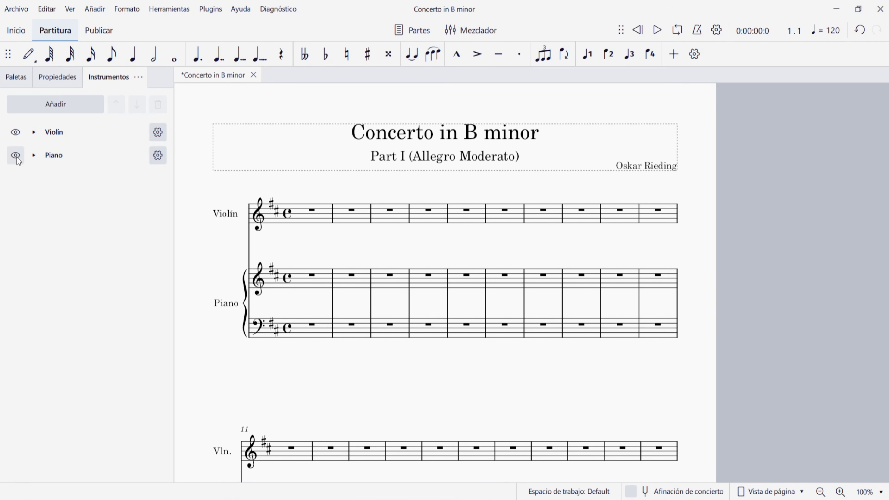
Expand the Piano and Violin to examine their staves, and view the violin's instrument settings
{"action": "left_click", "coordinate": [34, 156]}
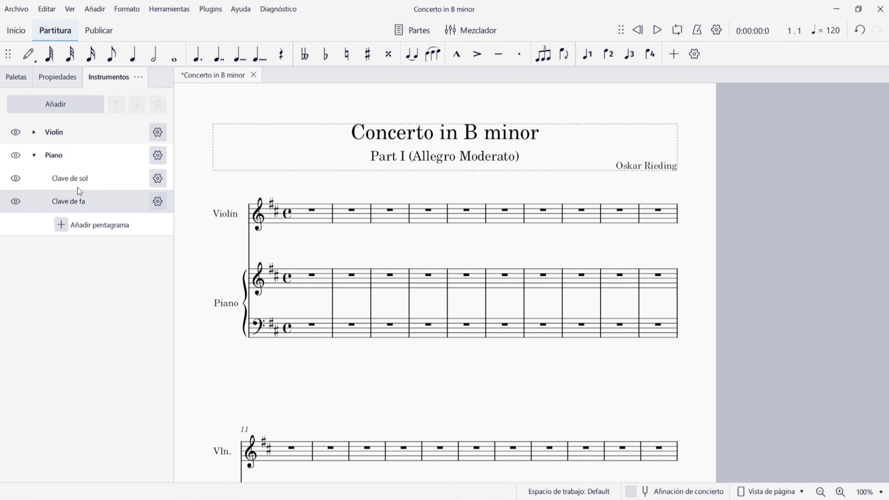
{"action": "left_click", "coordinate": [87, 178]}
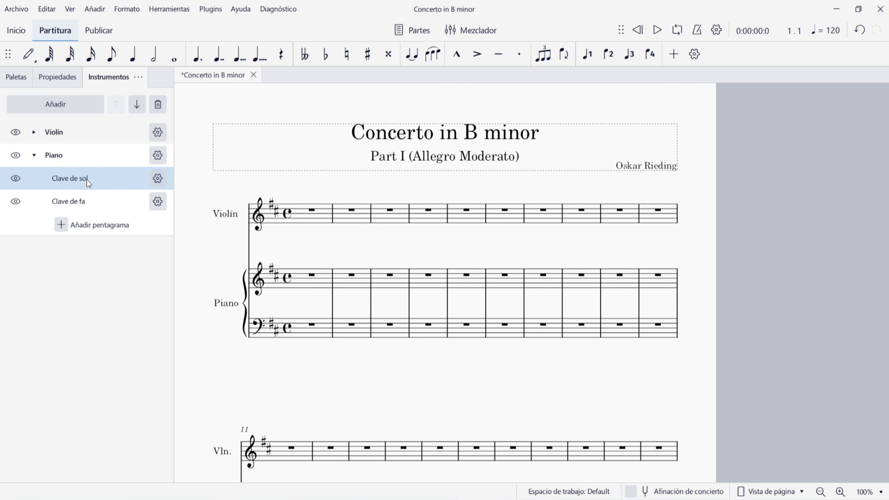
{"action": "left_click", "coordinate": [92, 207]}
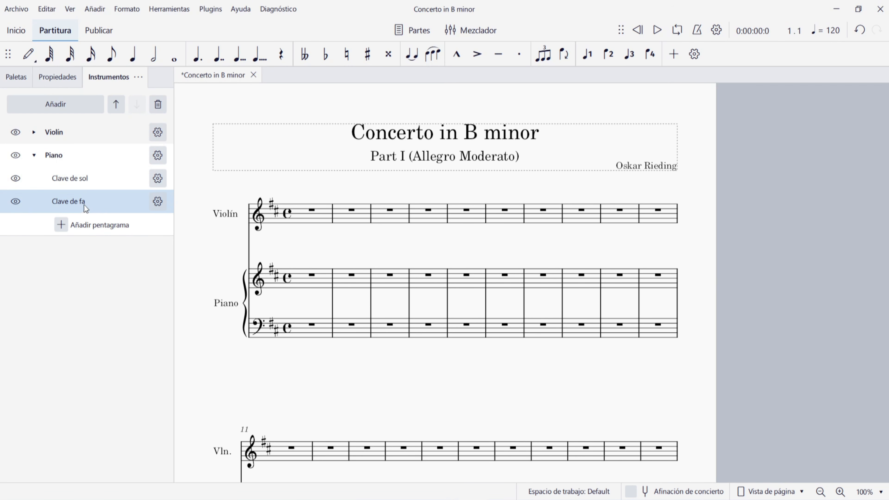
{"action": "left_click", "coordinate": [34, 132]}
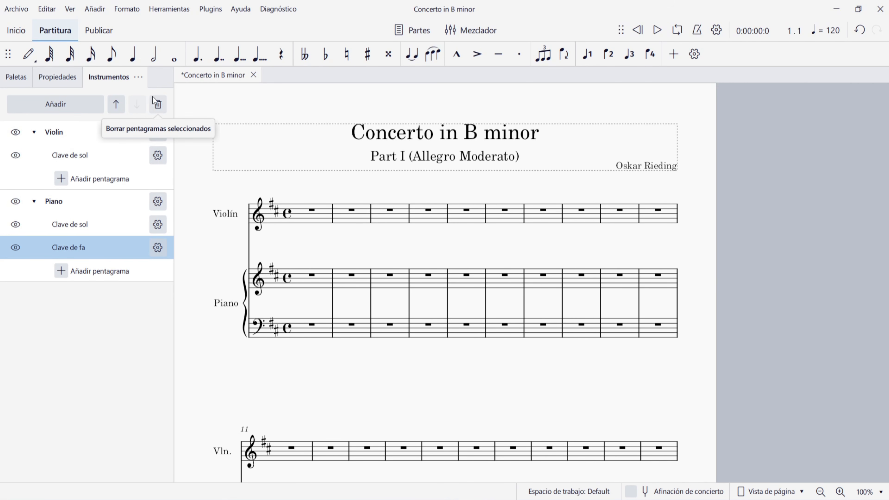
{"action": "left_click", "coordinate": [158, 132]}
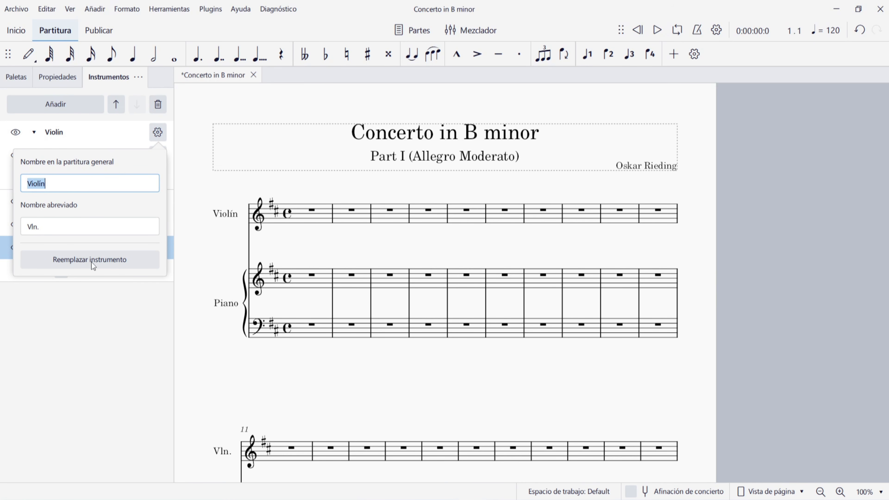
{"action": "left_click", "coordinate": [210, 347]}
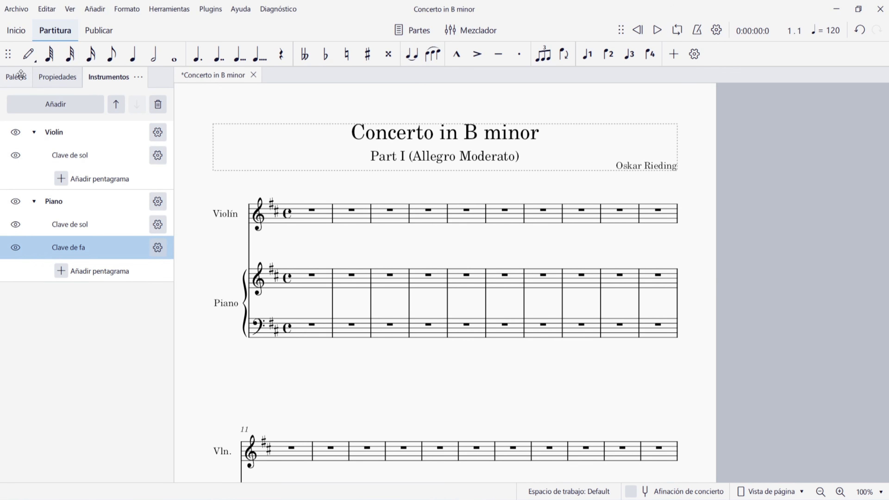
Start note input at violin measure 5 and enter the quarter notes F, B, F and E
{"action": "left_click", "coordinate": [14, 78]}
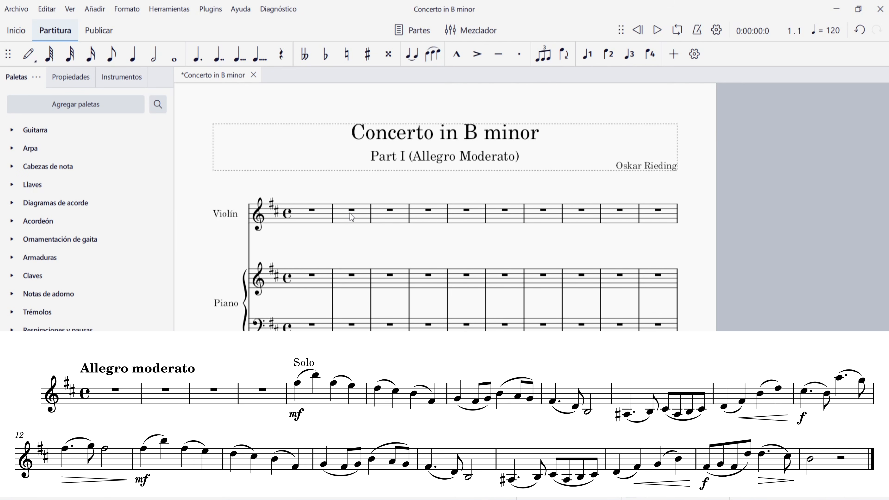
{"action": "left_click", "coordinate": [470, 223]}
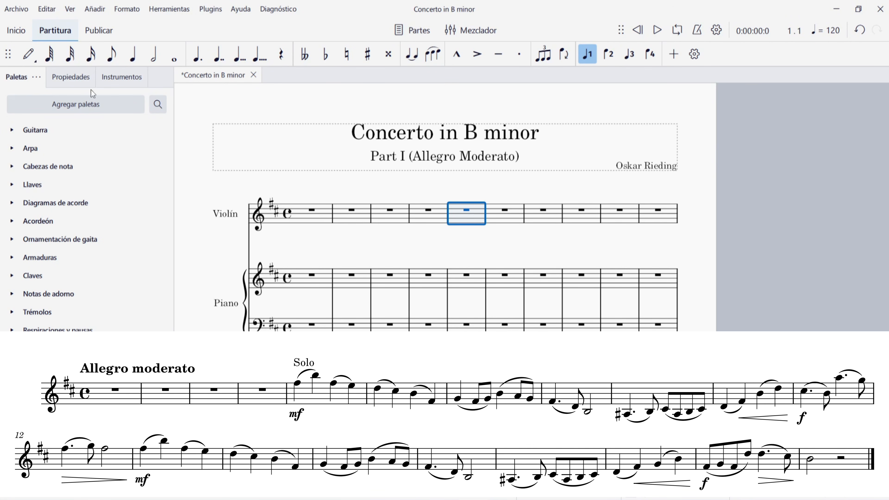
{"action": "left_click", "coordinate": [30, 54]}
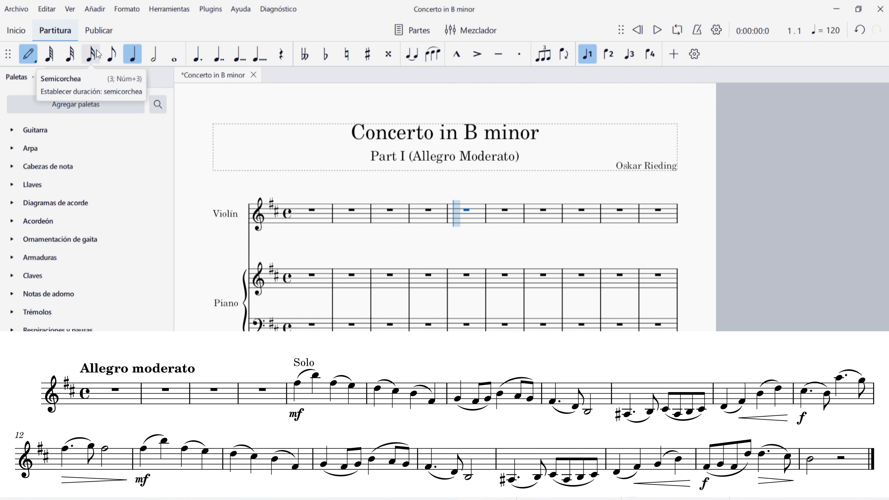
{"action": "left_click", "coordinate": [132, 56]}
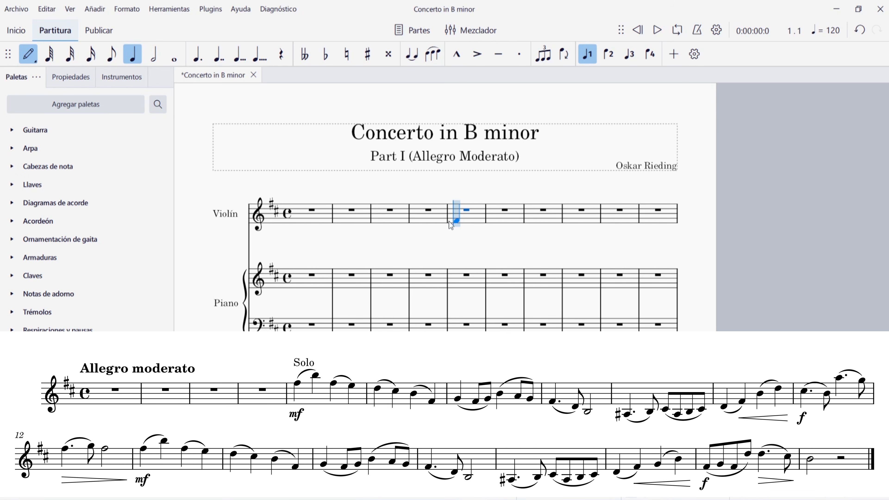
{"action": "left_click", "coordinate": [454, 204]}
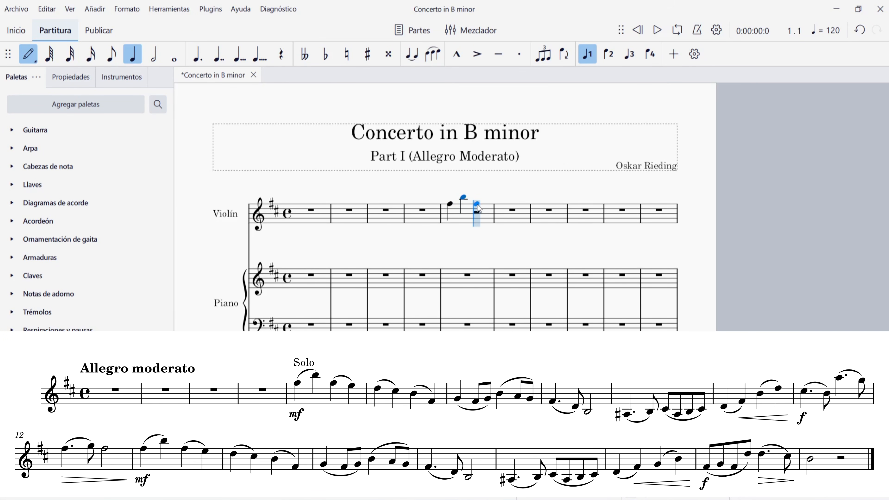
{"action": "left_click", "coordinate": [461, 198]}
{"action": "left_click", "coordinate": [492, 204]}
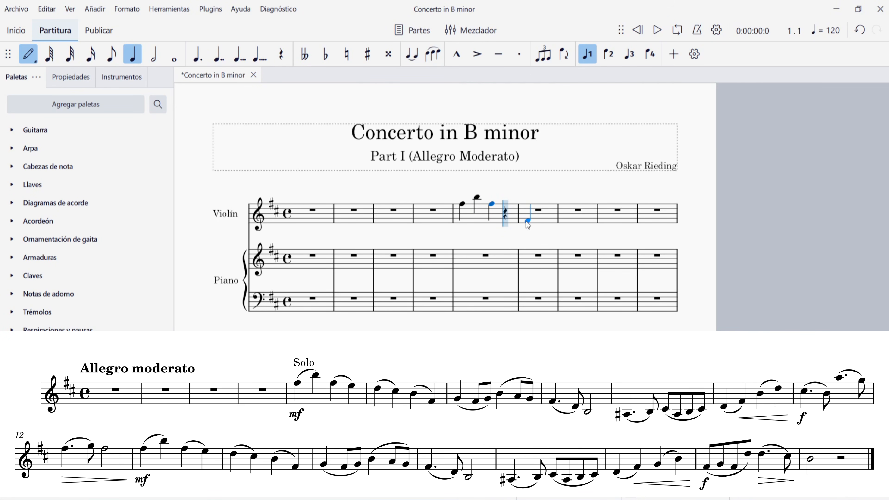
{"action": "scroll", "coordinate": [515, 226], "scroll_direction": "up", "scroll_amount": 5}
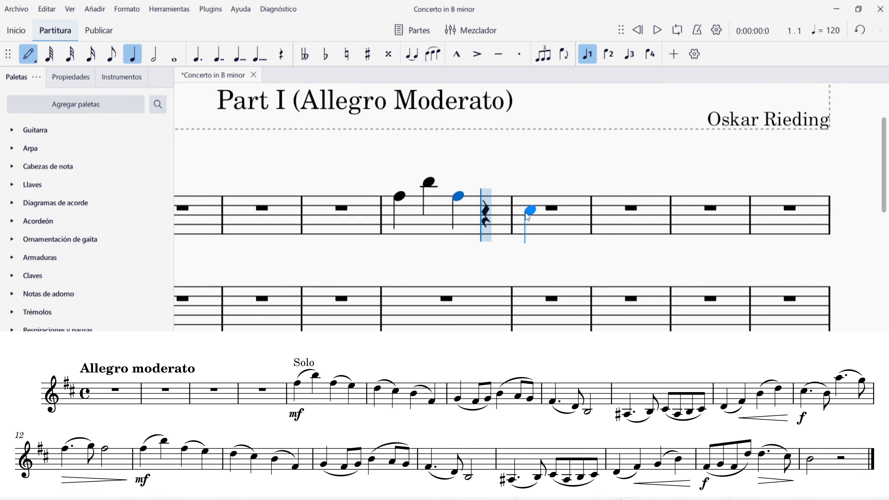
{"action": "scroll", "coordinate": [488, 187], "scroll_direction": "up", "scroll_amount": 2}
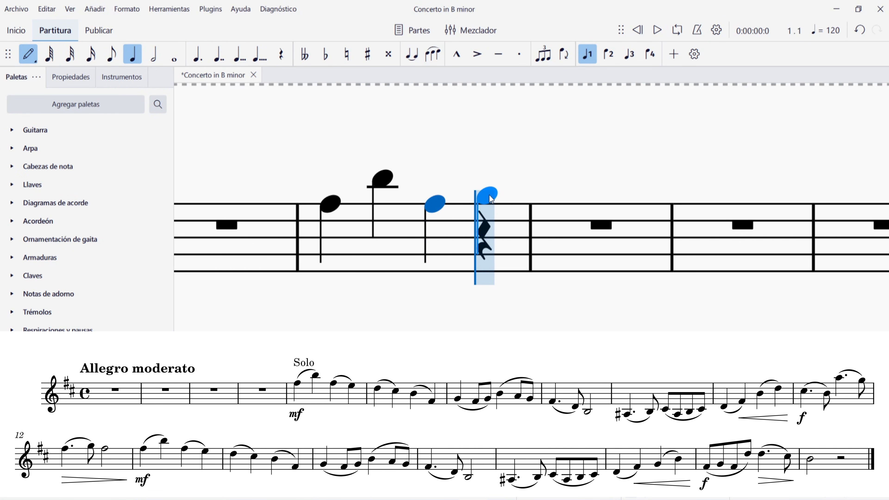
{"action": "left_click", "coordinate": [486, 212]}
Enter the quarter notes D, C, B and low F in violin measure 6
{"action": "left_click", "coordinate": [558, 221]}
{"action": "left_click", "coordinate": [574, 230]}
{"action": "left_click", "coordinate": [620, 238]}
{"action": "left_click", "coordinate": [659, 264]}
Fill violin measure 7 with a quarter G, eighths F and G, a quarter B, and eighths A and G
{"action": "left_click", "coordinate": [722, 255]}
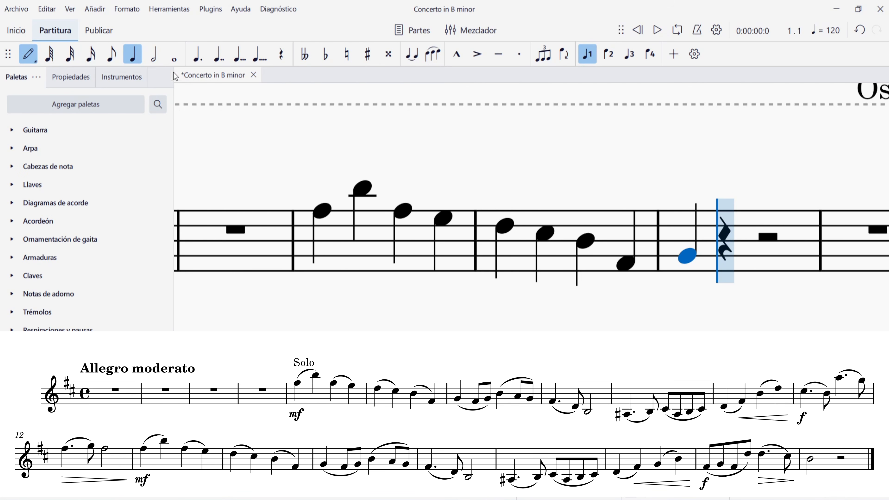
{"action": "left_click", "coordinate": [116, 57]}
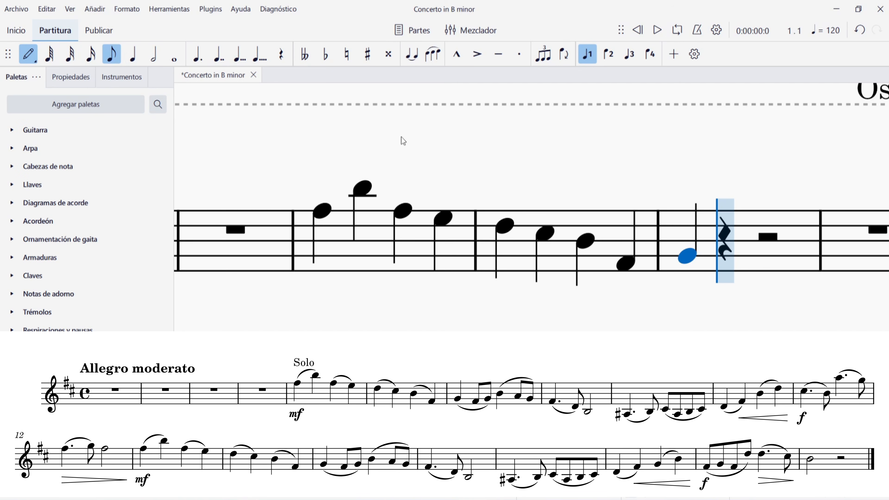
{"action": "left_click", "coordinate": [733, 261]}
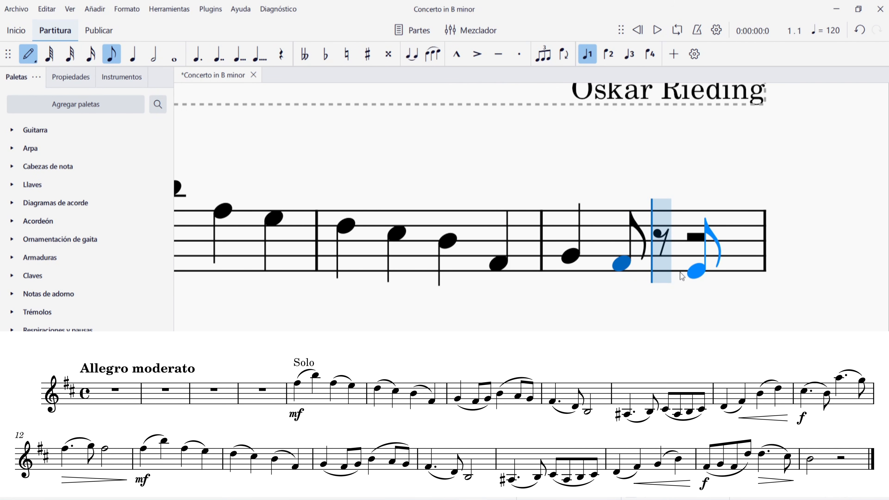
{"action": "left_click", "coordinate": [655, 256]}
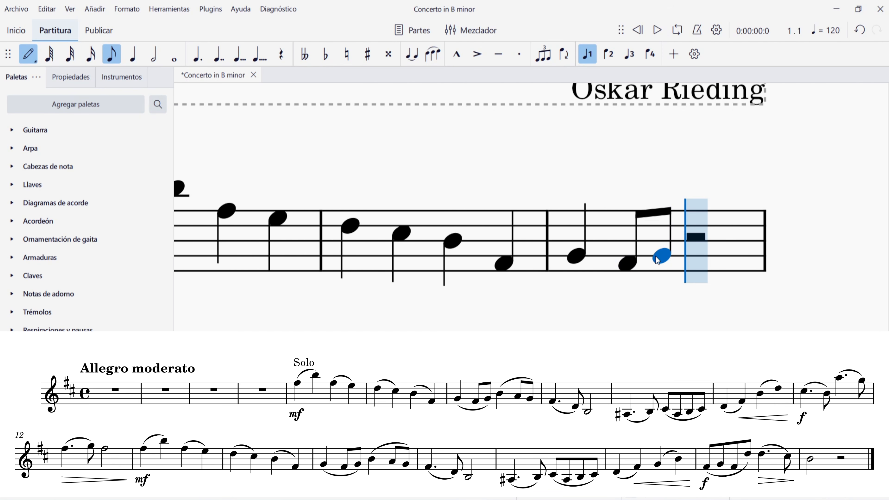
{"action": "key", "text": "5"}
{"action": "left_click", "coordinate": [698, 243]}
{"action": "key", "text": "4"}
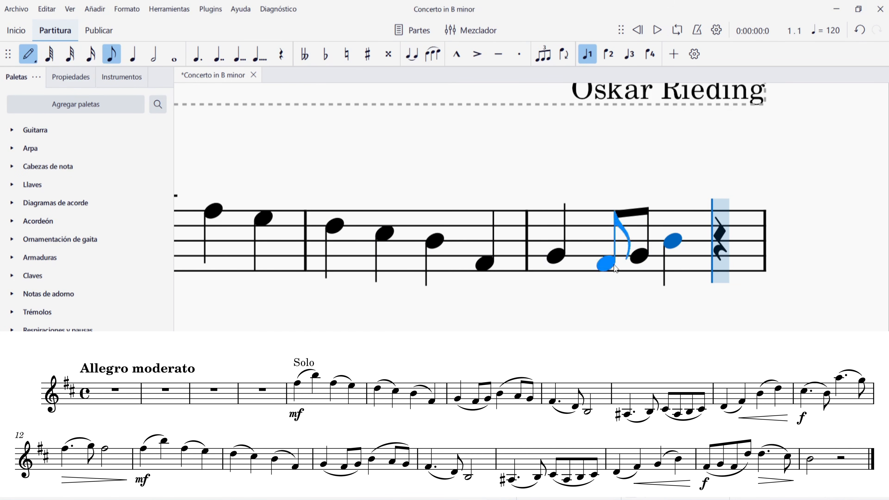
{"action": "left_click", "coordinate": [717, 248]}
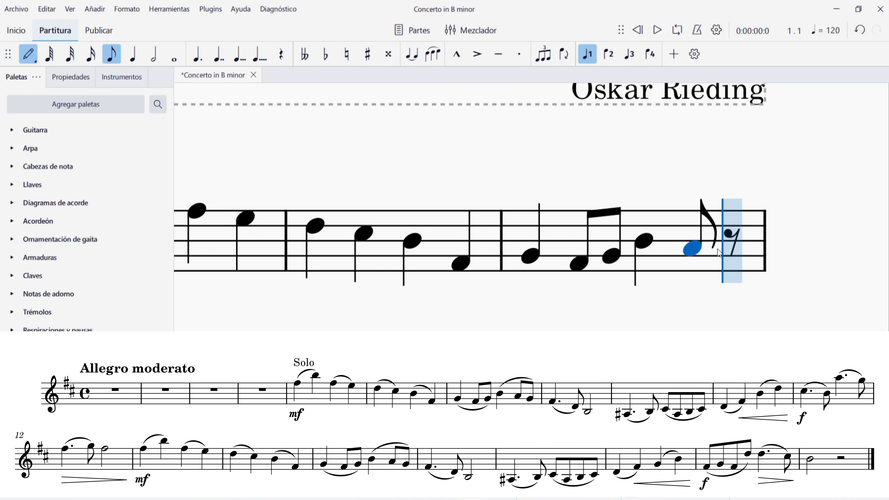
{"action": "left_click", "coordinate": [735, 257]}
Enter a dotted quarter F at the start of violin measure 8
{"action": "scroll", "coordinate": [503, 308], "scroll_direction": "down", "scroll_amount": 3}
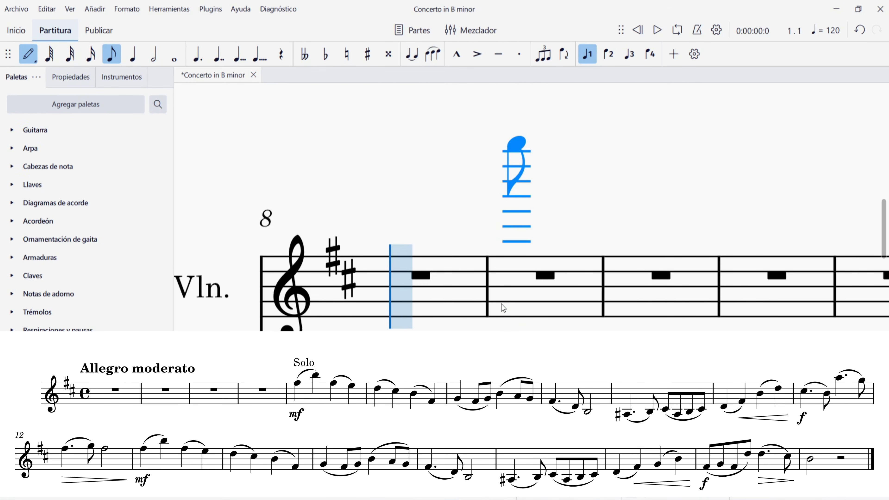
{"action": "scroll", "coordinate": [513, 206], "scroll_direction": "down", "scroll_amount": 1}
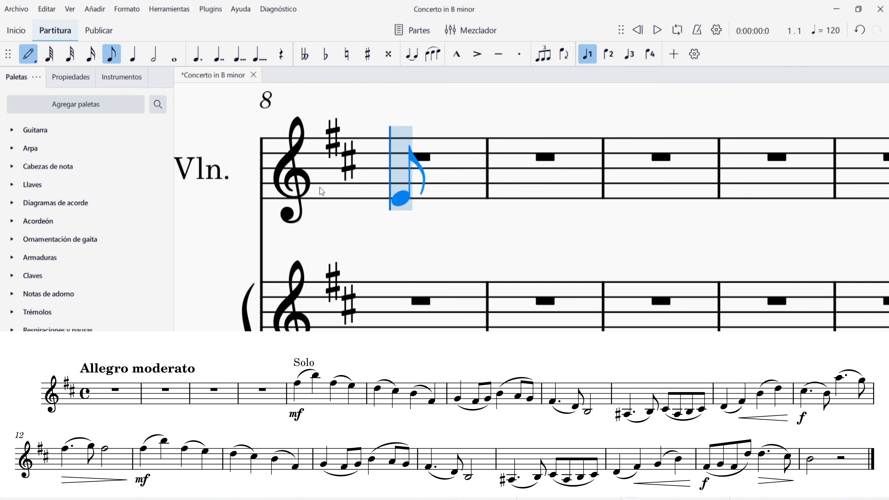
{"action": "left_click", "coordinate": [135, 53]}
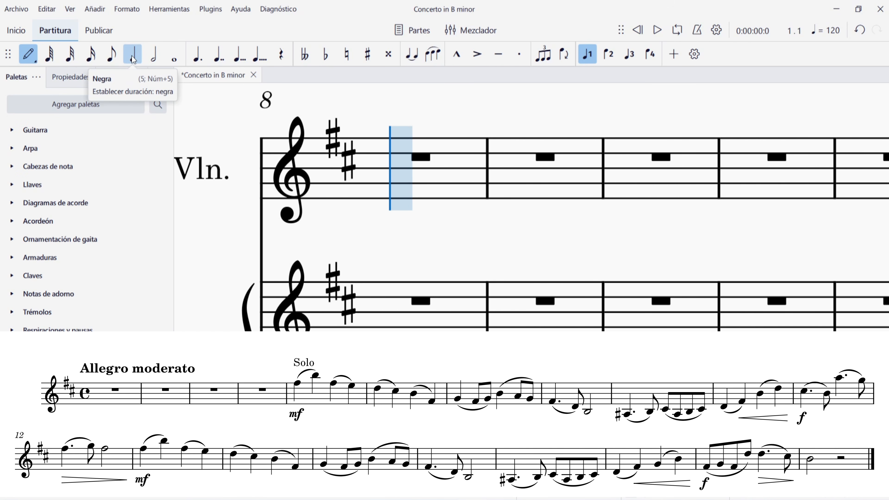
{"action": "left_click", "coordinate": [199, 56]}
{"action": "left_click", "coordinate": [392, 187]}
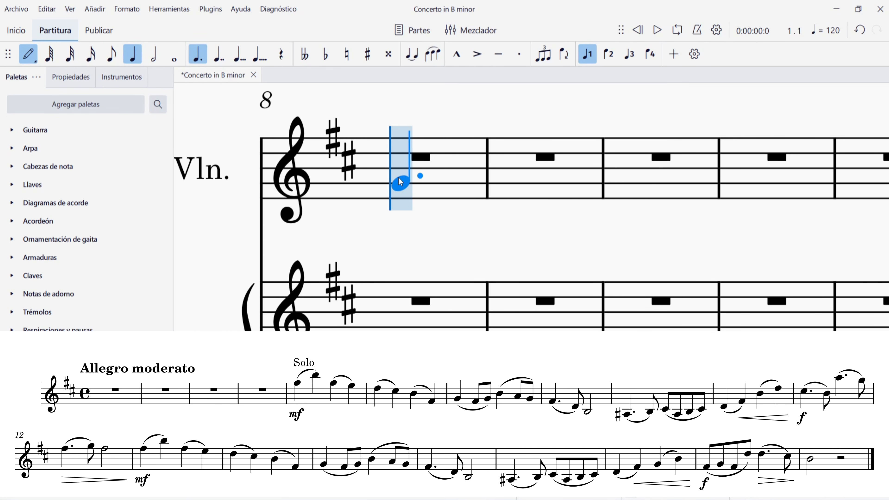
{"action": "left_click", "coordinate": [407, 157]}
{"action": "left_click", "coordinate": [408, 199]}
{"action": "left_click", "coordinate": [405, 195]}
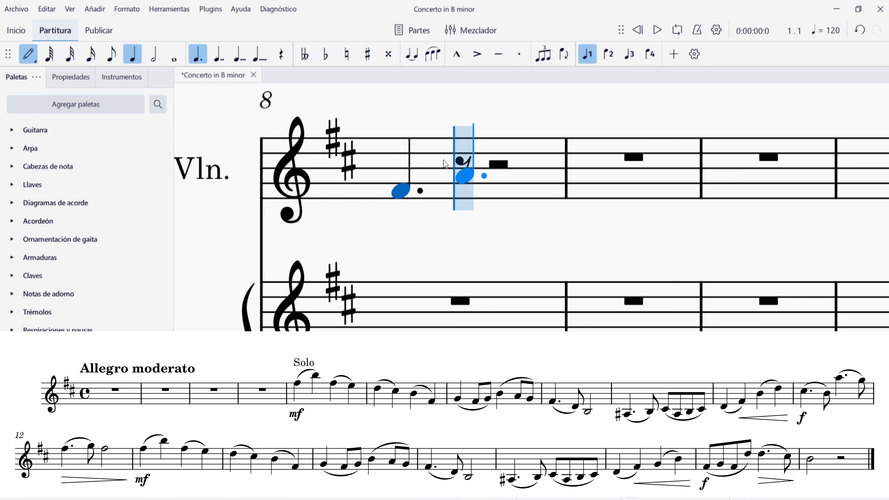
{"action": "left_click", "coordinate": [421, 189]}
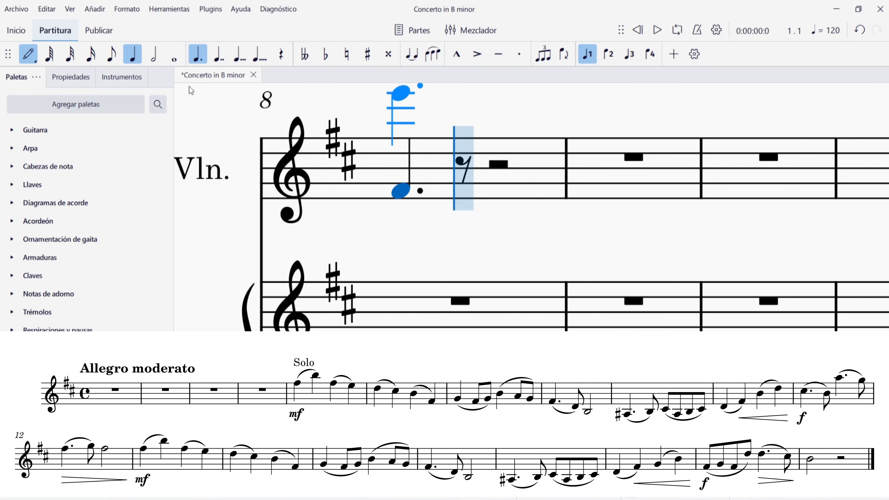
Complete violin measure 8 with an eighth D and a half-note low B
{"action": "left_click", "coordinate": [137, 58]}
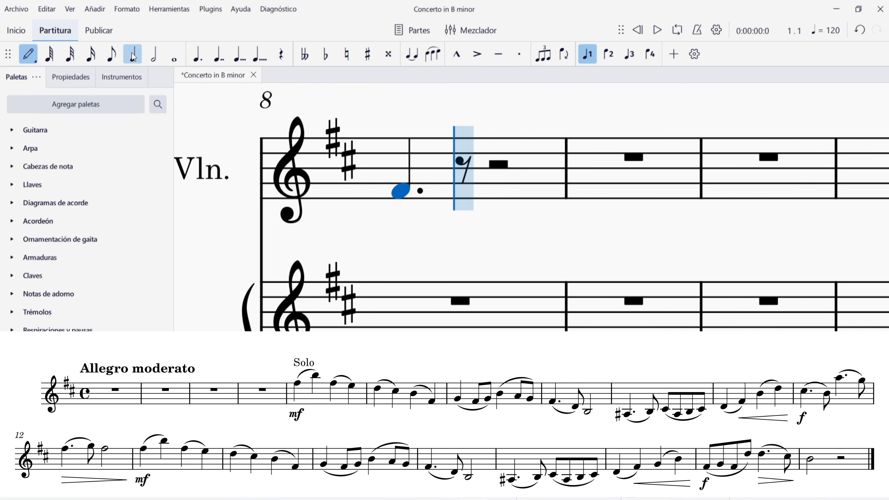
{"action": "left_click", "coordinate": [198, 61]}
{"action": "left_click", "coordinate": [111, 56]}
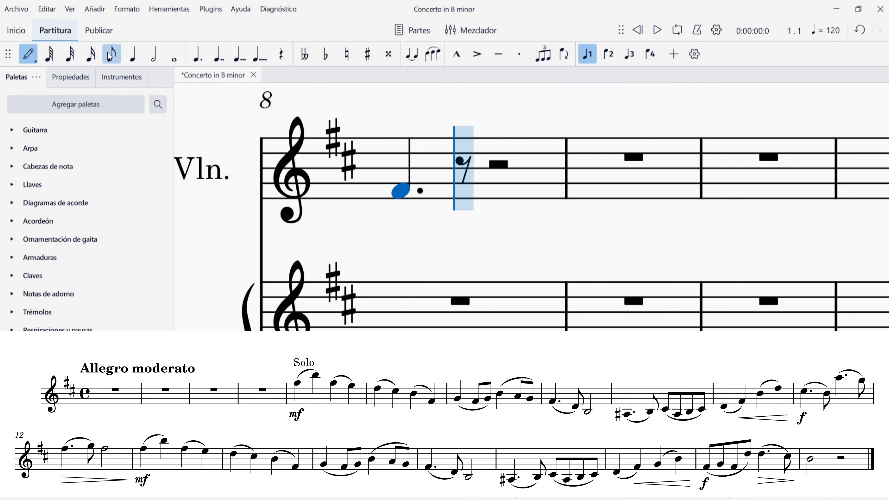
{"action": "left_click", "coordinate": [463, 205]}
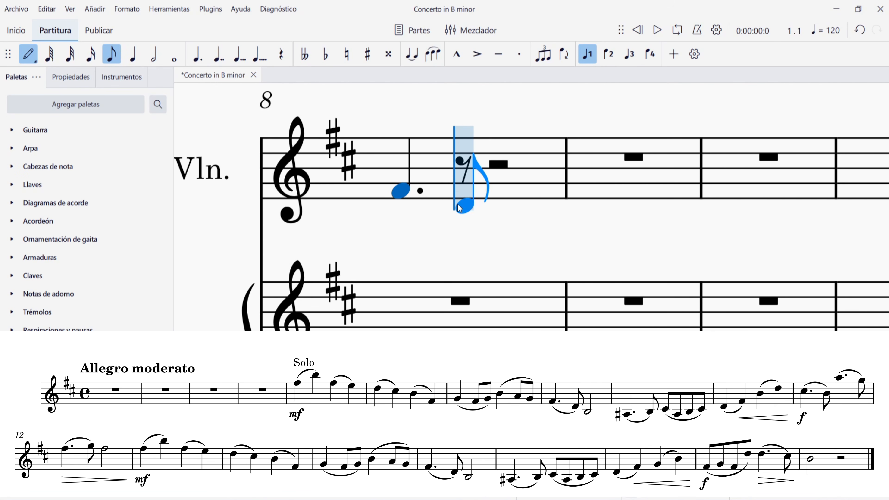
{"action": "left_click", "coordinate": [153, 54]}
{"action": "left_click", "coordinate": [504, 222]}
{"action": "left_click", "coordinate": [504, 222]}
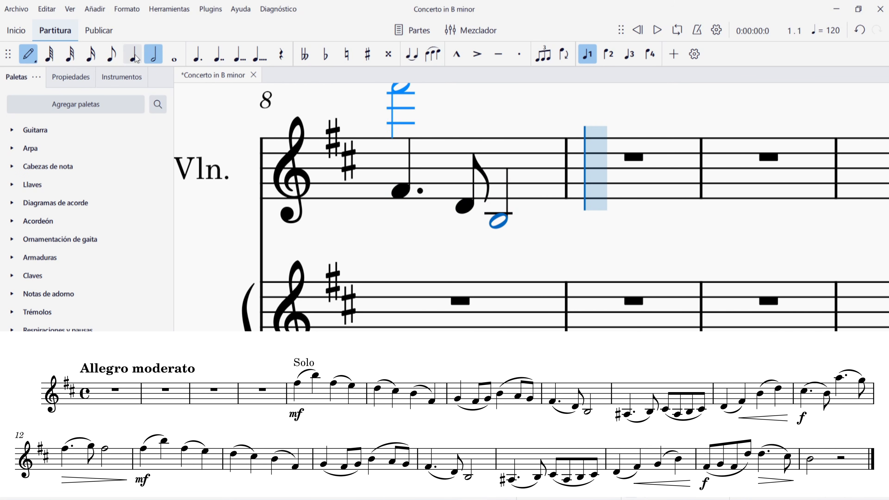
Fill violin measure 9 with a dotted quarter low A sharp, an eighth B, and eighths C, A, B and C
{"action": "left_click", "coordinate": [133, 55]}
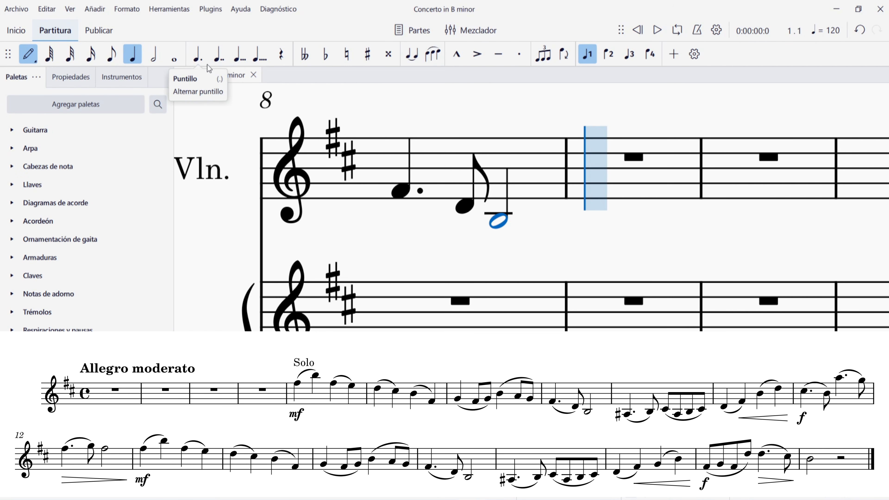
{"action": "left_click", "coordinate": [200, 54]}
{"action": "left_click", "coordinate": [372, 56]}
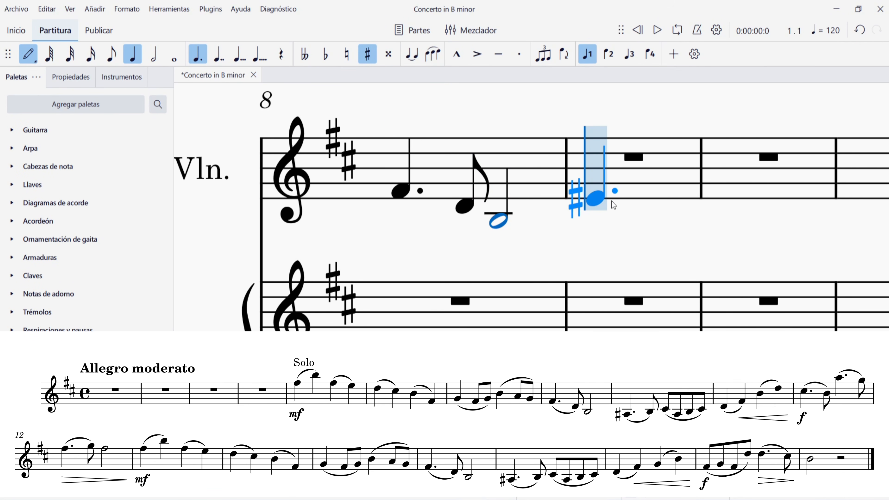
{"action": "left_click", "coordinate": [596, 231]}
{"action": "key", "text": "4"}
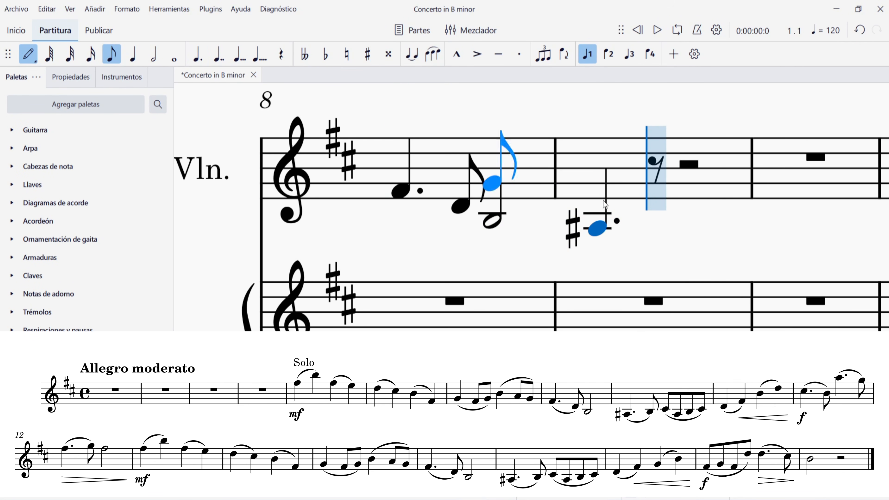
{"action": "left_click", "coordinate": [649, 216]}
{"action": "left_click", "coordinate": [773, 218]}
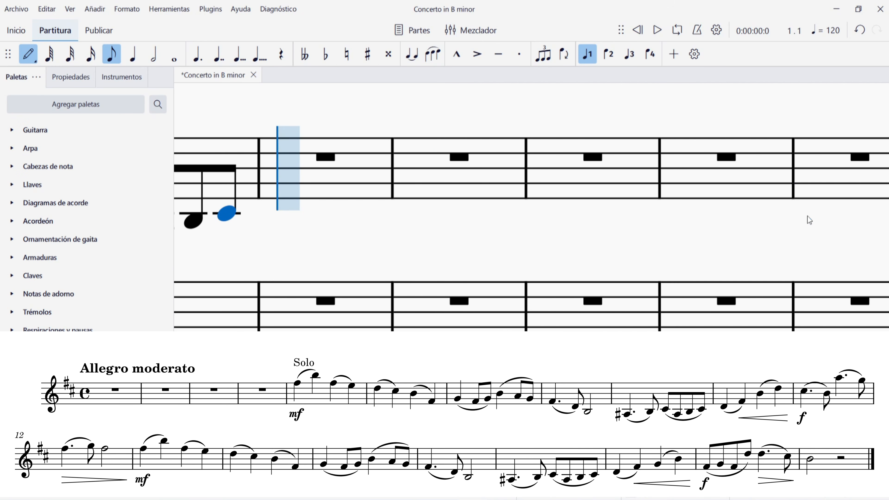
Enter the ascending quarter notes D, F, B and D in violin measure 10
{"action": "key", "text": "5"}
{"action": "left_click", "coordinate": [300, 206]}
{"action": "left_click", "coordinate": [314, 191]}
{"action": "left_click", "coordinate": [364, 168]}
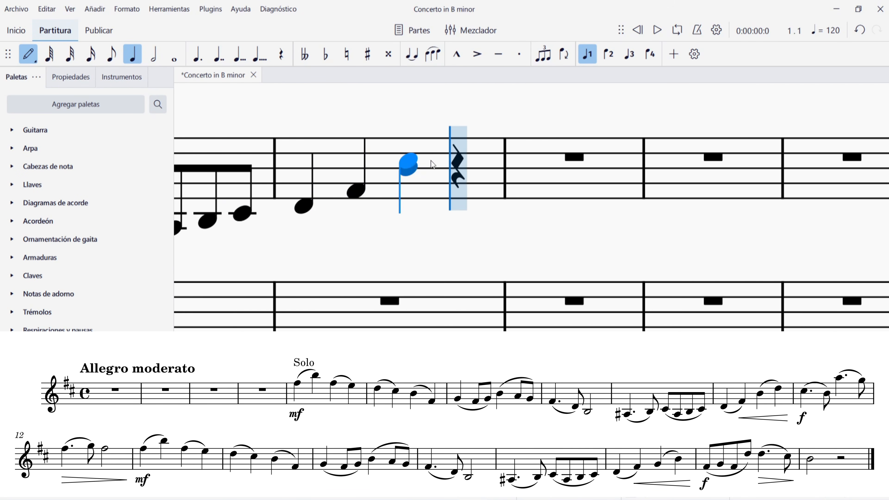
{"action": "left_click", "coordinate": [457, 153]}
Fill violin measure 11 with a dotted quarter C, eighth B, dotted quarter high A and eighth G
{"action": "key", "text": "period"}
{"action": "left_click", "coordinate": [523, 162]}
{"action": "key", "text": "4"}
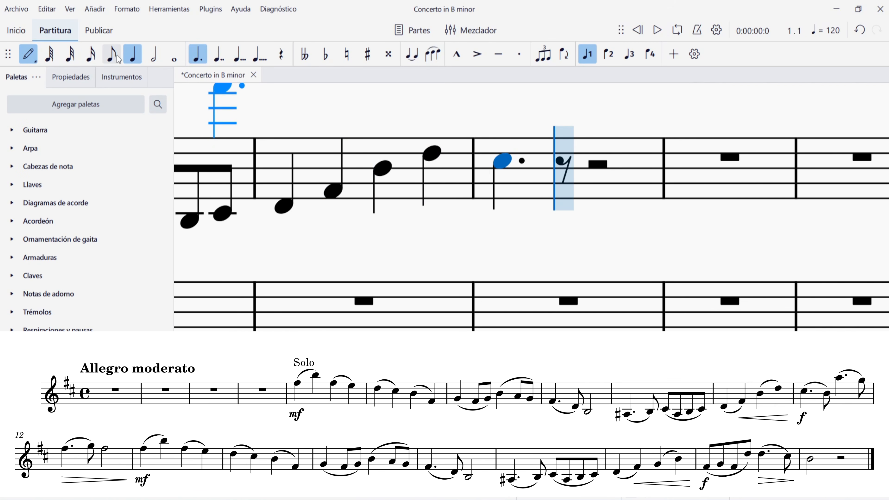
{"action": "left_click", "coordinate": [564, 170]}
{"action": "key", "text": "5"}
{"action": "key", "text": "period"}
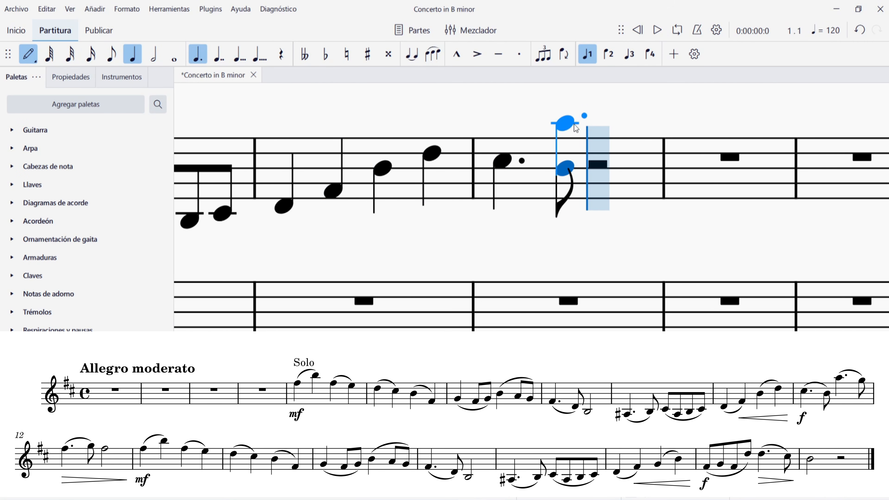
{"action": "left_click", "coordinate": [565, 123]}
{"action": "left_click", "coordinate": [118, 61]}
{"action": "key", "text": "g"}
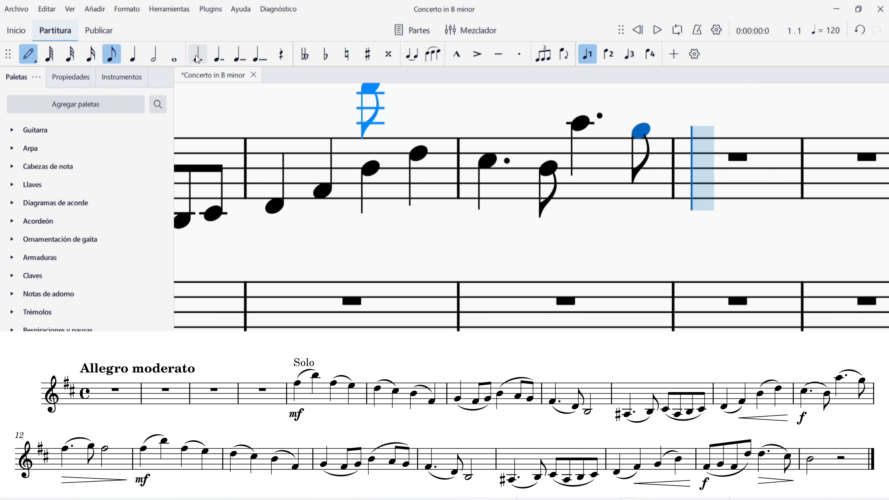
Fill violin measure 12 with a dotted quarter F, eighth G and half-note F, and end note input
{"action": "key", "text": "5"}
{"action": "key", "text": "period"}
{"action": "left_click", "coordinate": [712, 140]}
{"action": "key", "text": "4"}
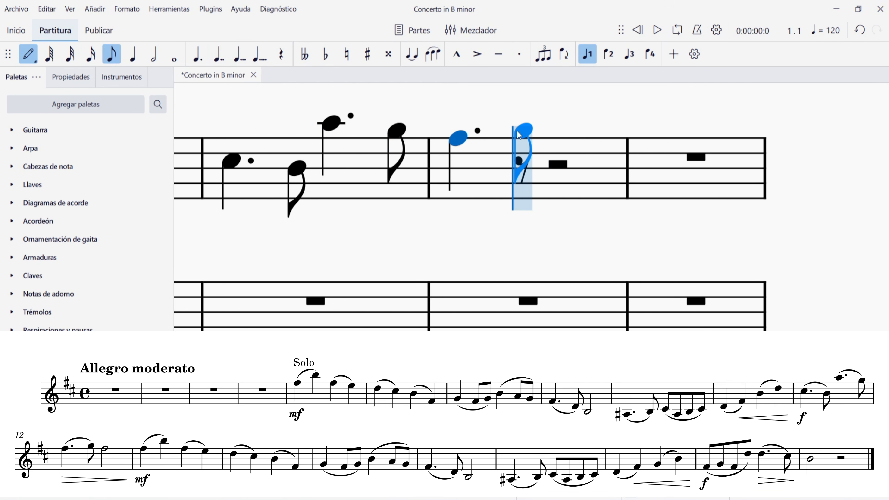
{"action": "left_click", "coordinate": [516, 130]}
{"action": "key", "text": "6"}
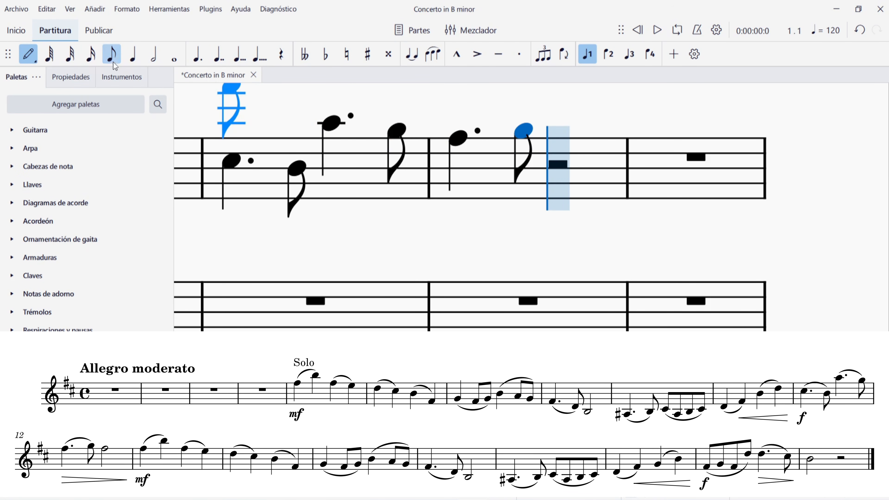
{"action": "left_click", "coordinate": [564, 137]}
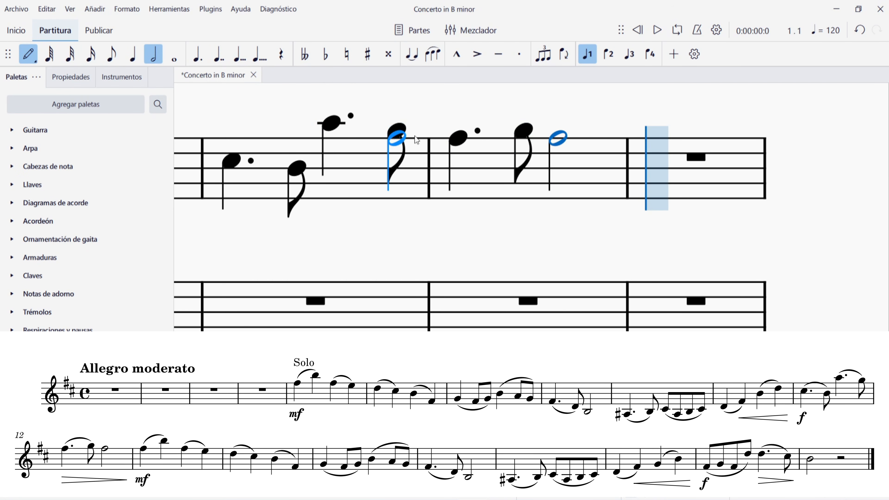
{"action": "key", "text": "Escape"}
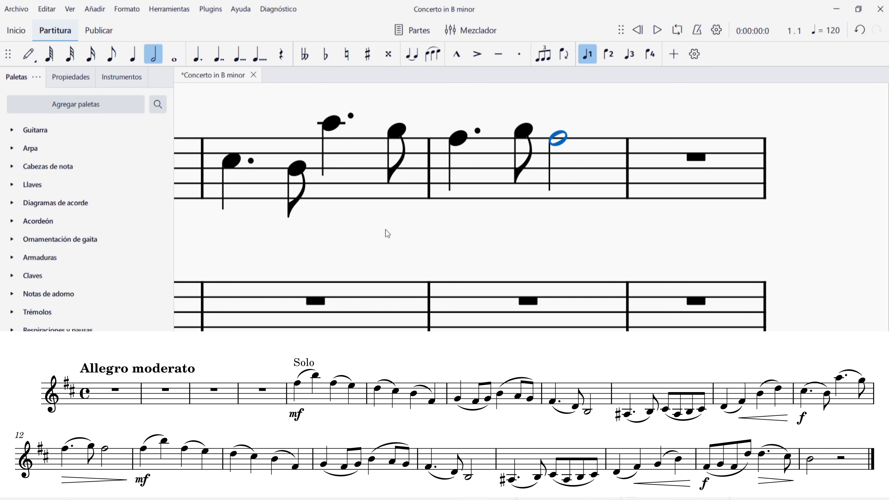
{"action": "key", "text": "Escape"}
Copy violin measures 5 through 12
{"action": "scroll", "coordinate": [393, 225], "scroll_direction": "down", "scroll_amount": 3, "text": "ctrl"}
{"action": "scroll", "coordinate": [393, 225], "scroll_direction": "up", "scroll_amount": 8}
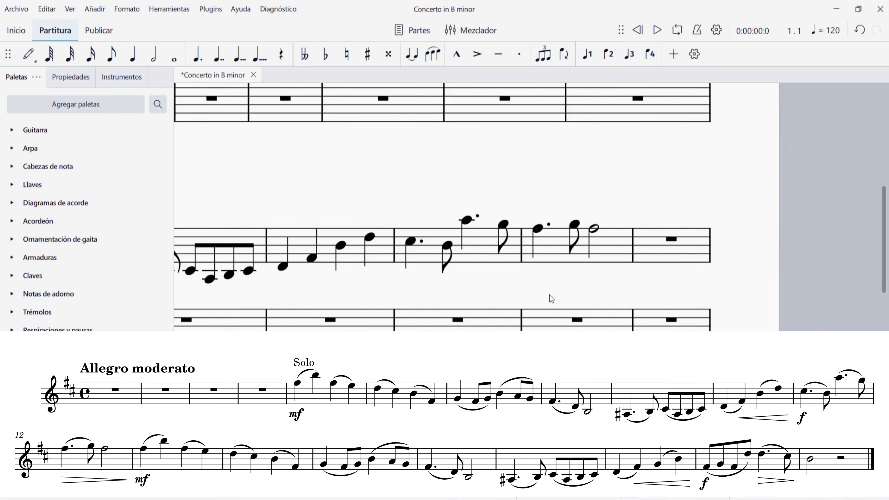
{"action": "scroll", "coordinate": [410, 227], "scroll_direction": "down", "scroll_amount": 2, "text": "ctrl"}
{"action": "scroll", "coordinate": [461, 297], "scroll_direction": "down", "scroll_amount": 1, "text": "ctrl"}
{"action": "scroll", "coordinate": [462, 280], "scroll_direction": "down", "scroll_amount": 2}
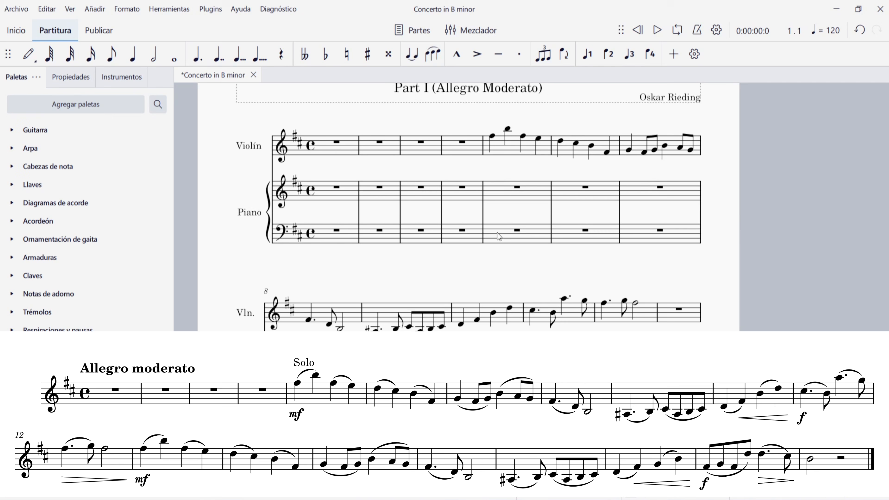
{"action": "left_click", "coordinate": [517, 148]}
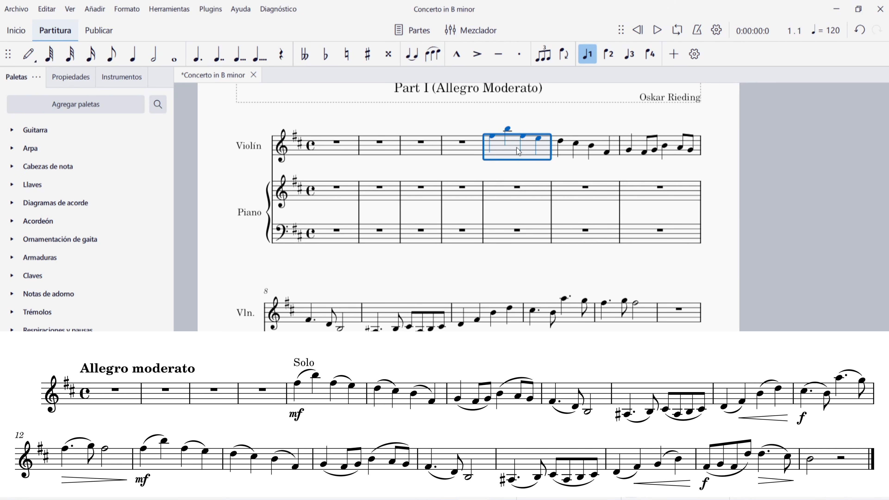
{"action": "left_click", "coordinate": [650, 321], "text": "shift"}
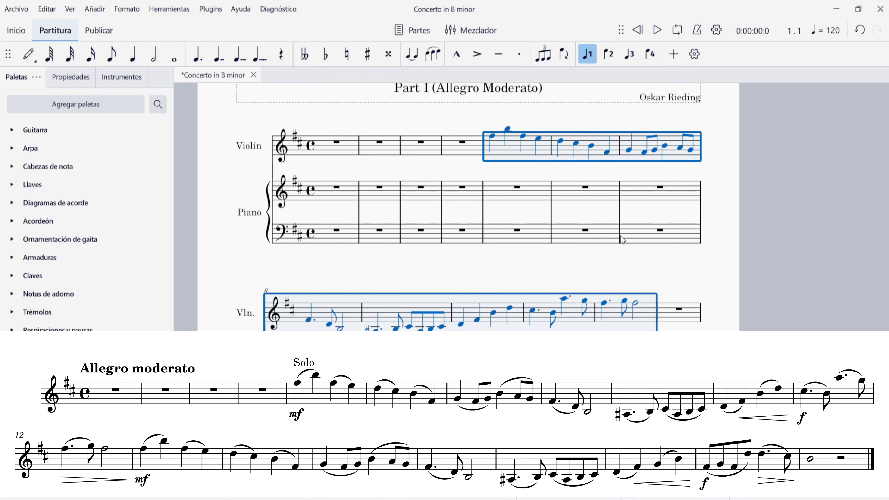
{"action": "right_click", "coordinate": [513, 150]}
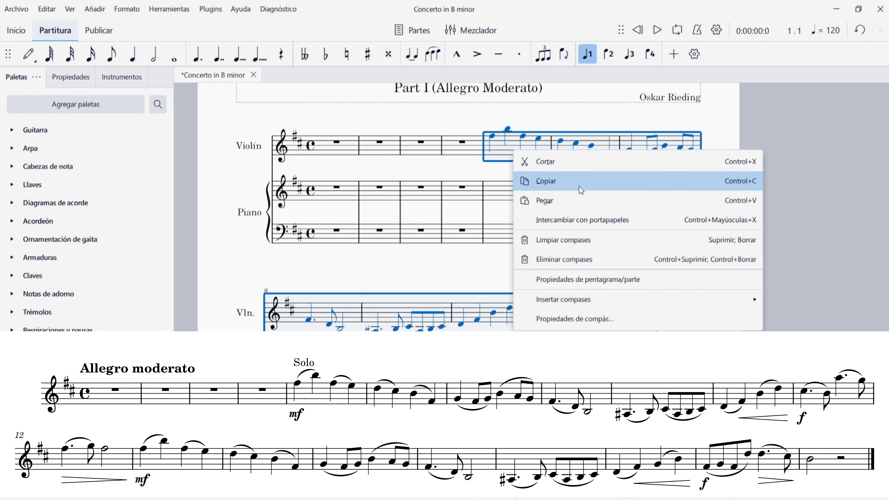
{"action": "left_click", "coordinate": [561, 183]}
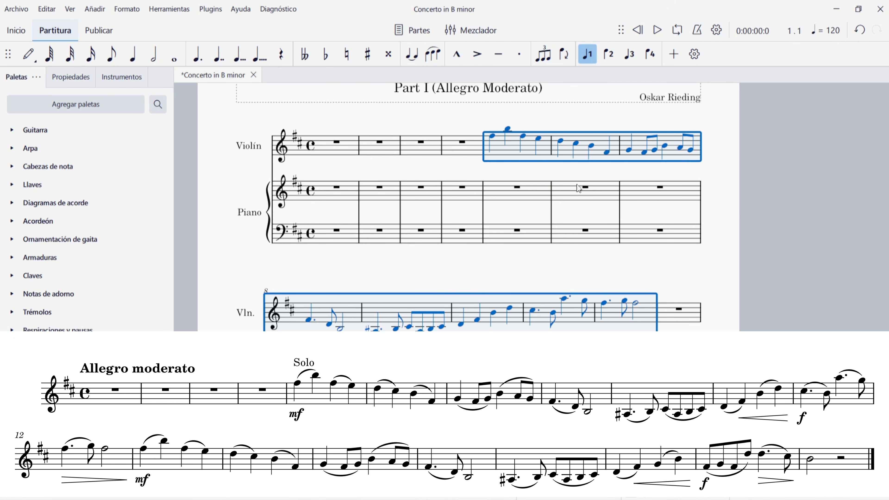
Paste the copied violin passage starting at measure 13 and clear the selection
{"action": "left_click", "coordinate": [690, 322]}
{"action": "right_click", "coordinate": [674, 320]}
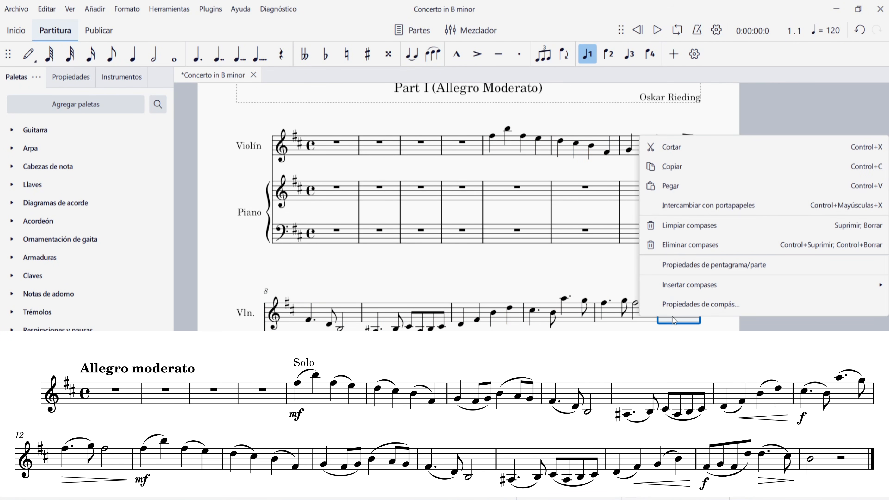
{"action": "left_click", "coordinate": [680, 191]}
{"action": "scroll", "coordinate": [750, 273], "scroll_direction": "down", "scroll_amount": 5}
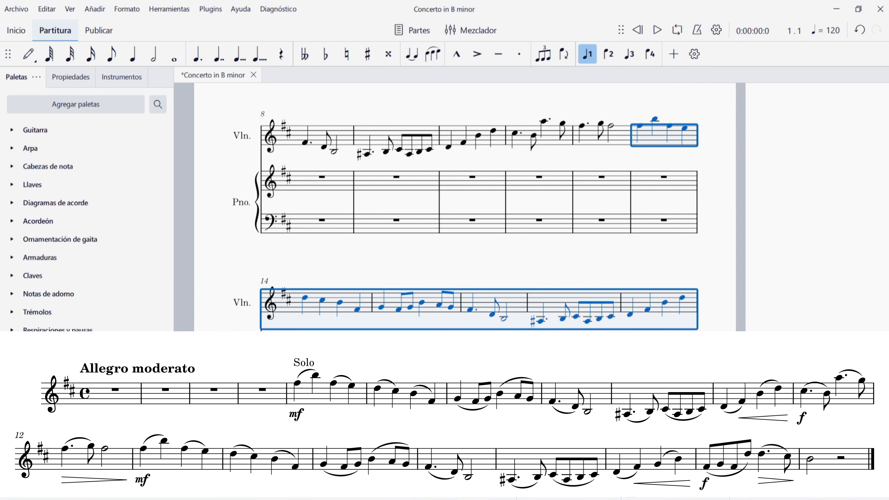
{"action": "scroll", "coordinate": [580, 323], "scroll_direction": "down", "scroll_amount": 5}
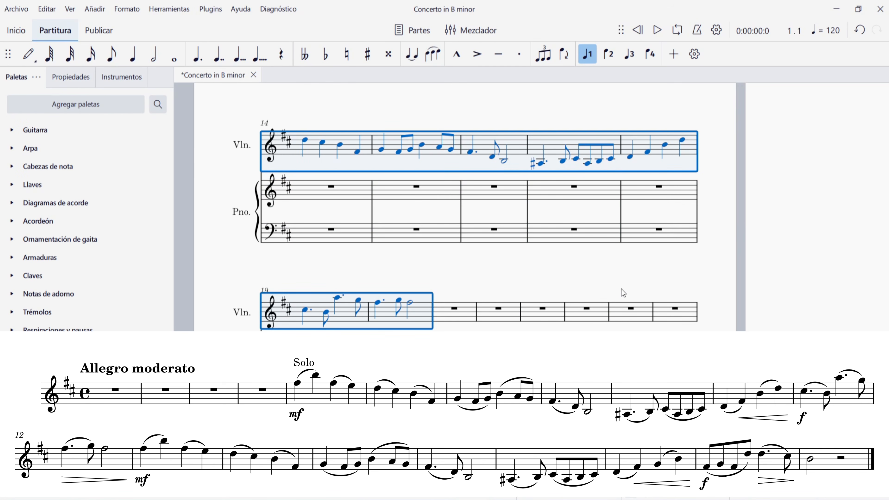
{"action": "key", "text": "Escape"}
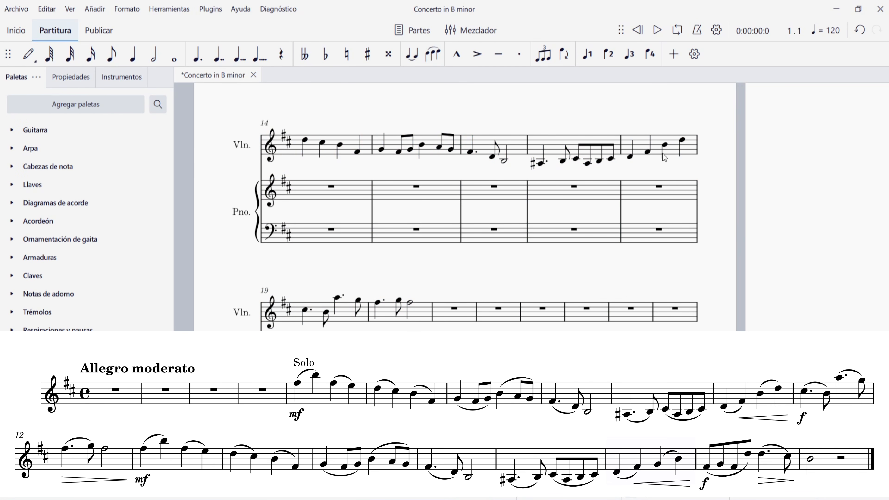
Change the last two quarter notes of violin measure 18 to G and B
{"action": "left_click", "coordinate": [630, 158]}
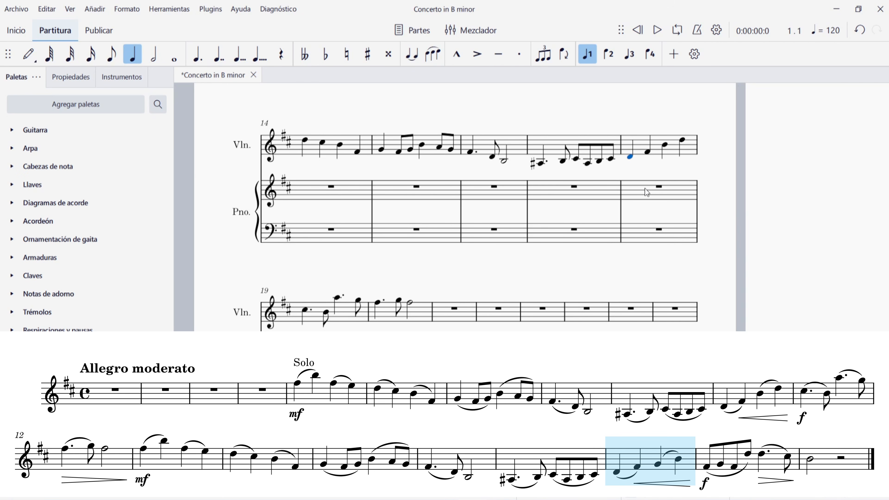
{"action": "key", "text": "Right"}
{"action": "key", "text": "Right"}
{"action": "left_click_drag", "start_coordinate": [666, 146], "coordinate": [666, 151]}
{"action": "left_click", "coordinate": [682, 142]}
{"action": "left_click_drag", "start_coordinate": [682, 143], "coordinate": [684, 154]}
Clear the pasted notes from violin measures 19 and 20
{"action": "left_click", "coordinate": [346, 320]}
{"action": "left_click", "coordinate": [378, 315], "text": "shift"}
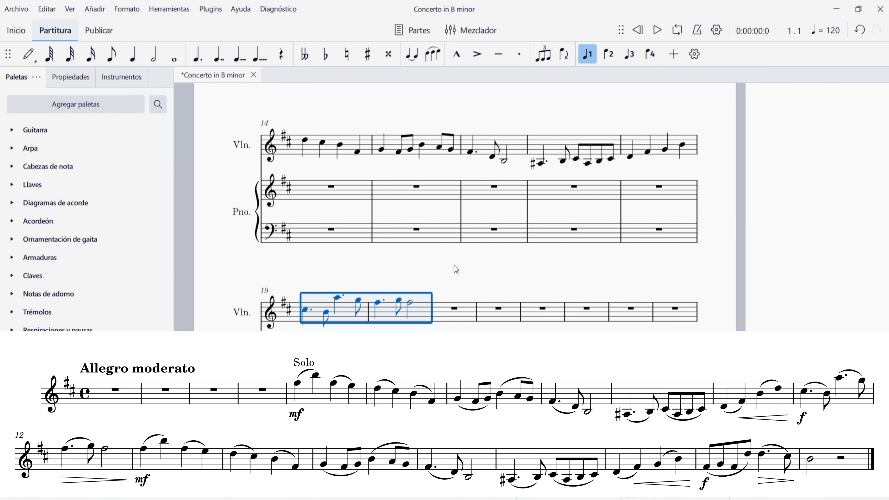
{"action": "key", "text": "Delete"}
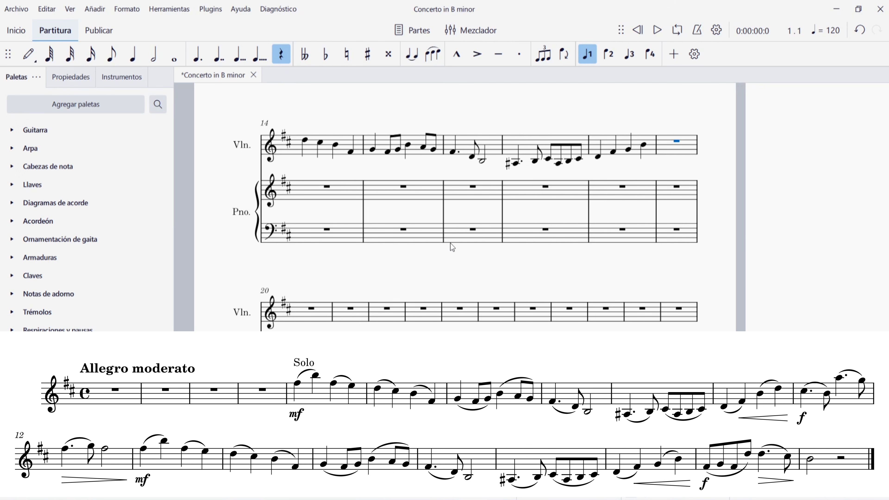
Enter the eighth notes F, G, F and D at the start of violin measure 19
{"action": "key", "text": "ctrl+z"}
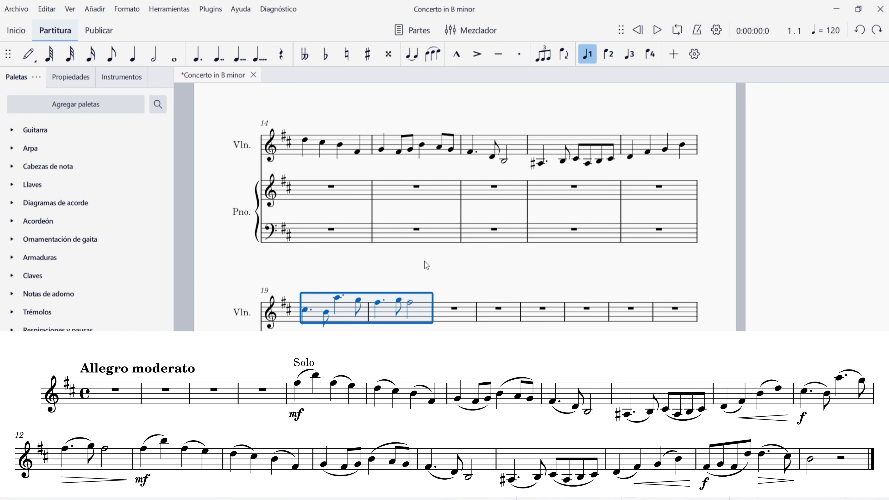
{"action": "key", "text": "ctrl+y"}
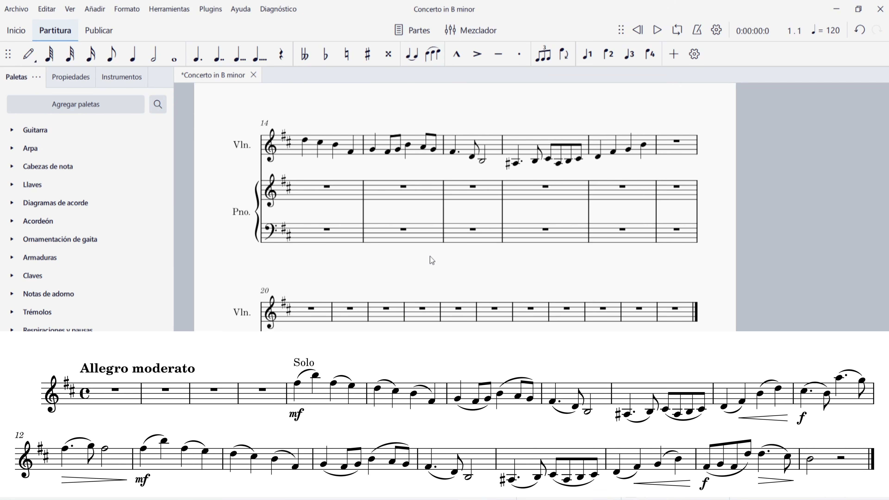
{"action": "left_click", "coordinate": [667, 143]}
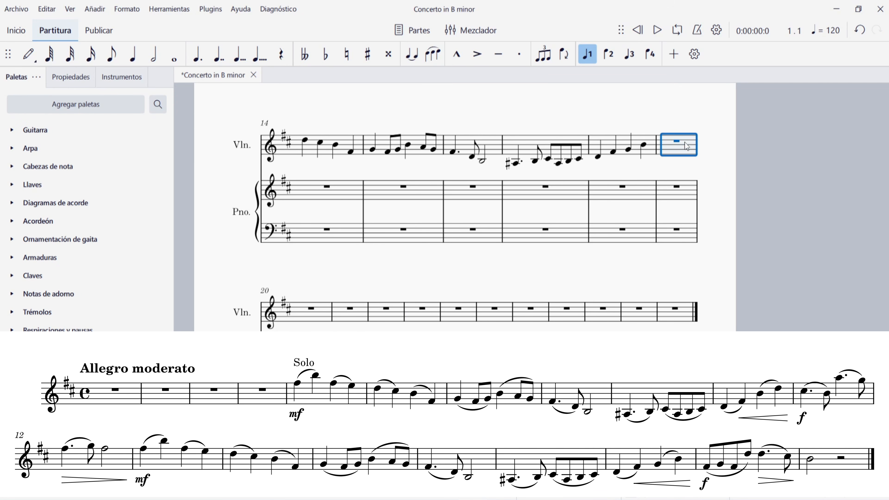
{"action": "left_click", "coordinate": [27, 55]}
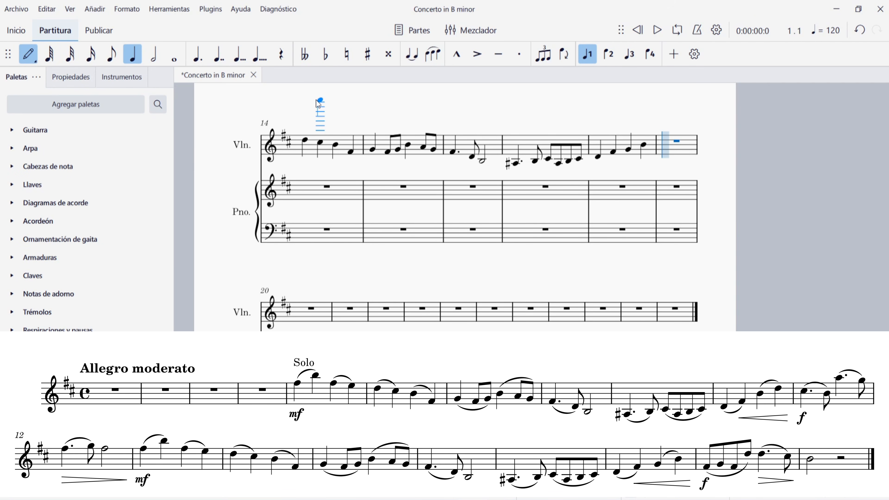
{"action": "left_click", "coordinate": [111, 56]}
{"action": "left_click", "coordinate": [667, 152]}
{"action": "left_click", "coordinate": [319, 318]}
{"action": "left_click", "coordinate": [328, 321]}
{"action": "left_click", "coordinate": [336, 305]}
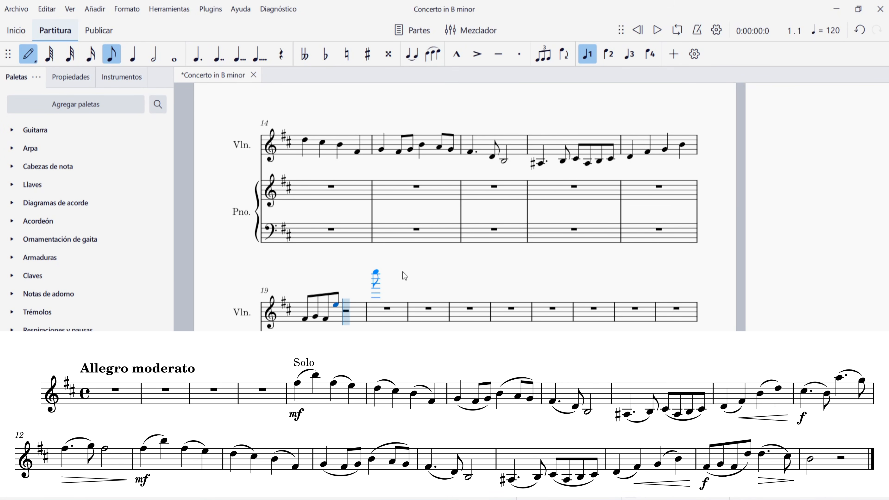
{"action": "key", "text": "ctrl+z"}
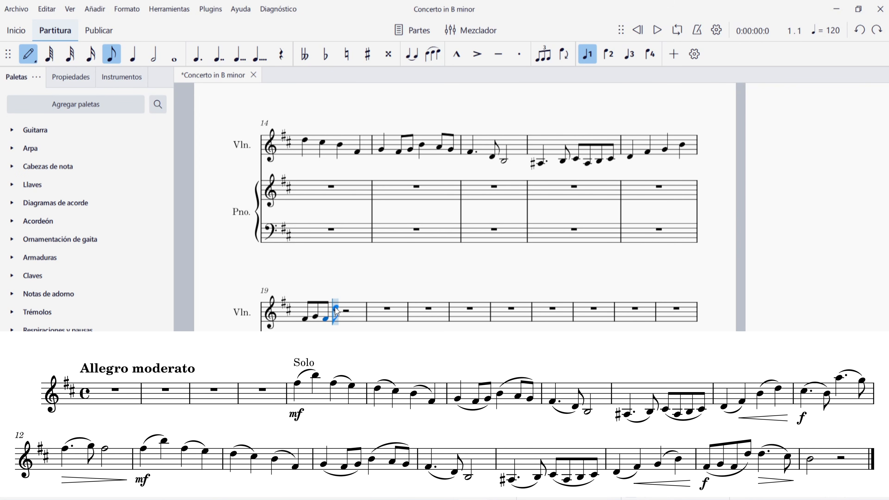
{"action": "left_click", "coordinate": [335, 307]}
Complete violin measure 19 with a dotted quarter note D and an eighth note C
{"action": "left_click", "coordinate": [132, 55]}
{"action": "left_click", "coordinate": [198, 54]}
{"action": "left_click", "coordinate": [347, 307]}
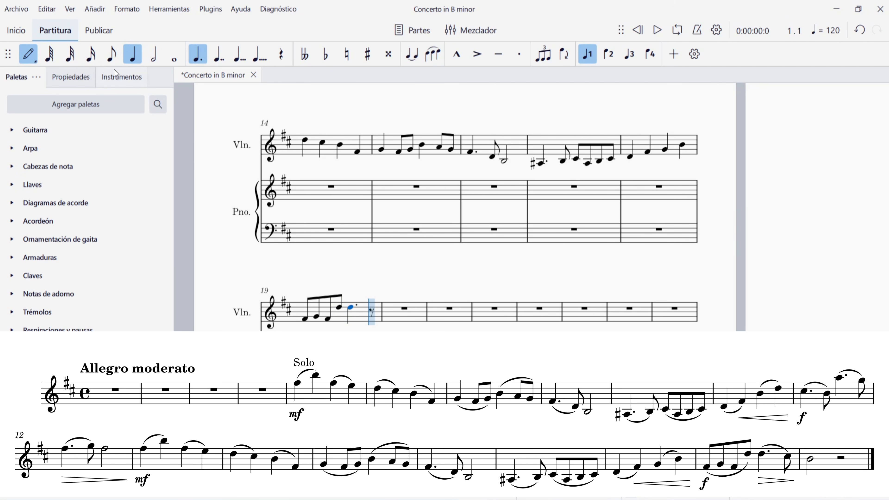
{"action": "left_click", "coordinate": [111, 54]}
{"action": "left_click", "coordinate": [370, 309]}
Enter a half note B at the start of violin measure 20 and leave note input
{"action": "left_click", "coordinate": [153, 54]}
{"action": "left_click", "coordinate": [388, 311]}
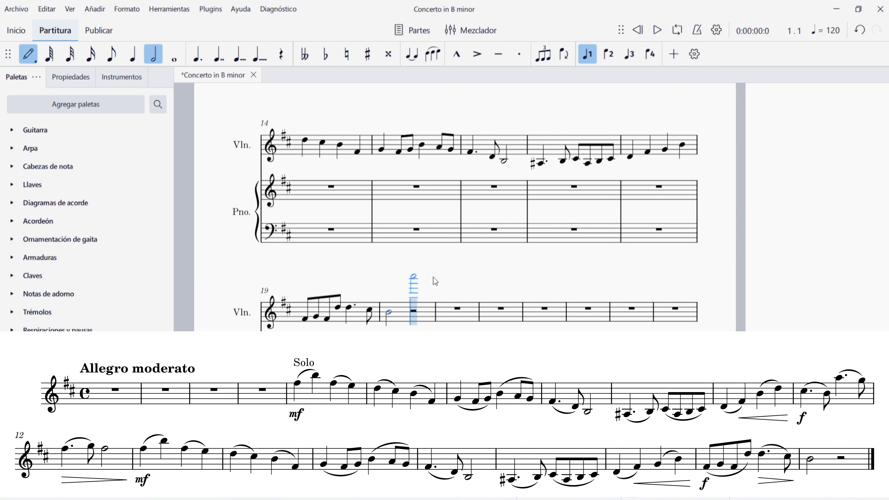
{"action": "left_click", "coordinate": [468, 306]}
{"action": "left_click", "coordinate": [30, 57]}
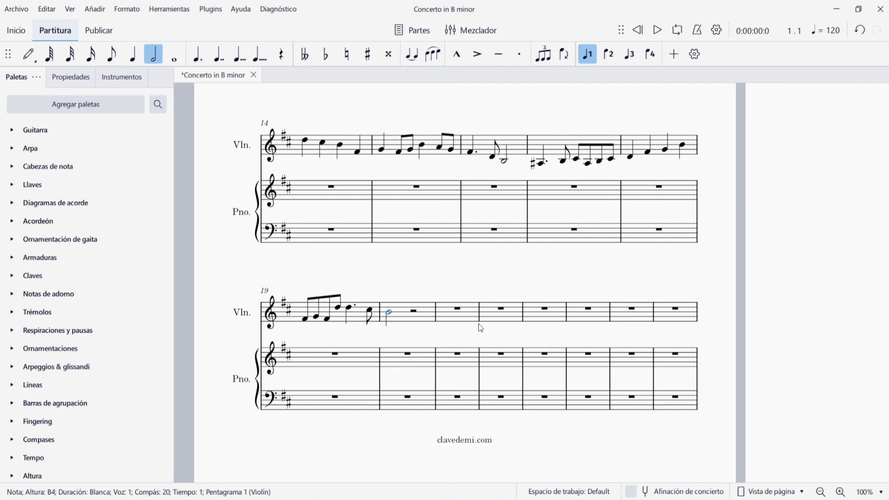
Delete the empty measures from 21 through the end of the score
{"action": "left_click", "coordinate": [466, 314]}
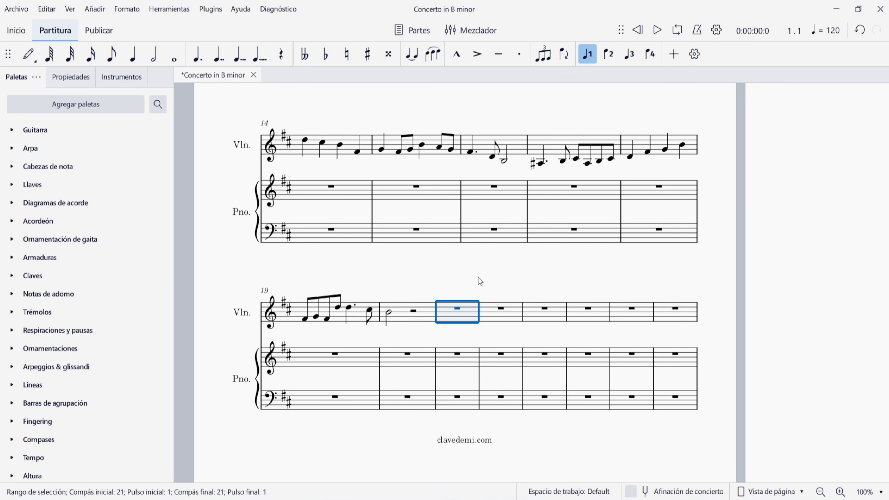
{"action": "scroll", "coordinate": [478, 277], "scroll_direction": "down", "scroll_amount": 1}
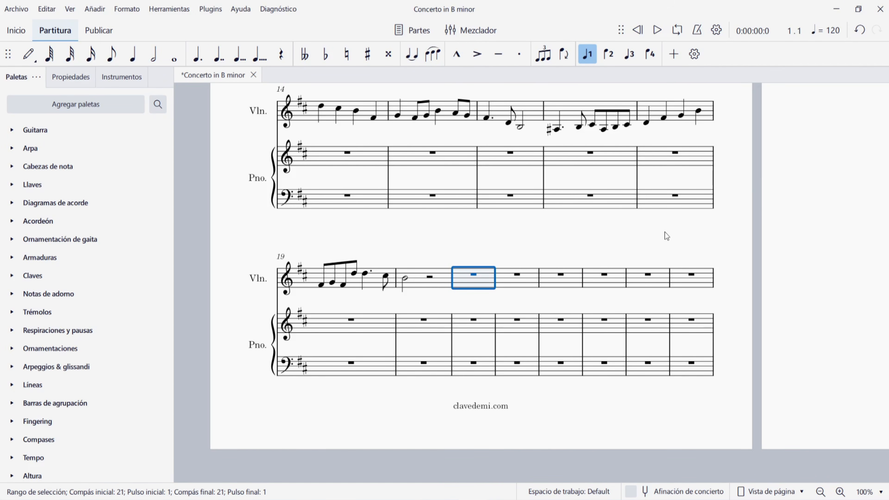
{"action": "key", "text": "ctrl+shift+End"}
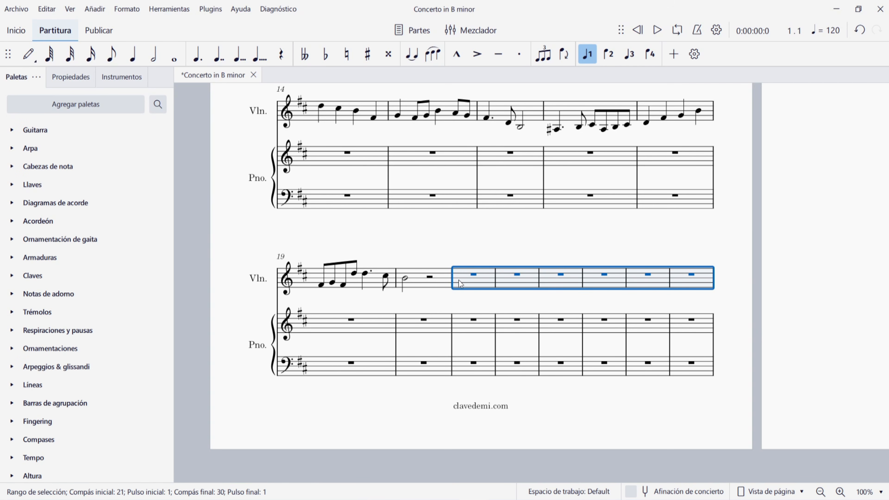
{"action": "scroll", "coordinate": [717, 214], "scroll_direction": "right", "scroll_amount": 15}
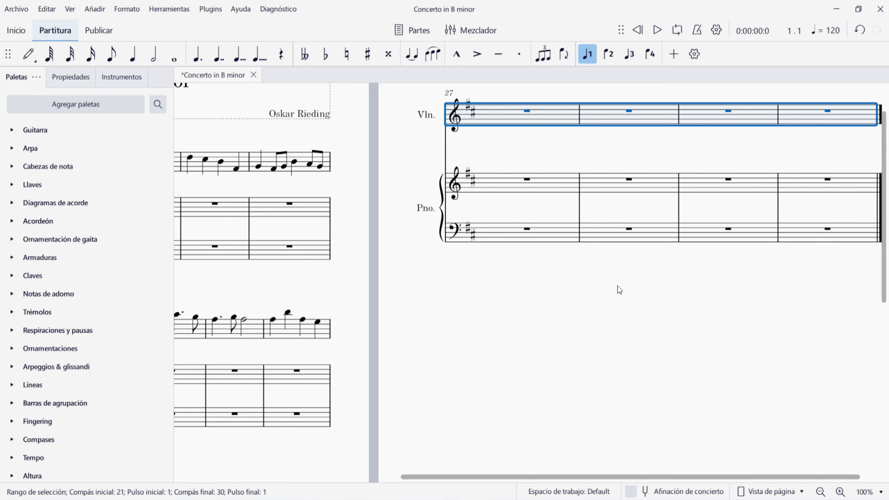
{"action": "scroll", "coordinate": [677, 236], "scroll_direction": "left", "scroll_amount": 10}
{"action": "scroll", "coordinate": [678, 236], "scroll_direction": "down", "scroll_amount": 5}
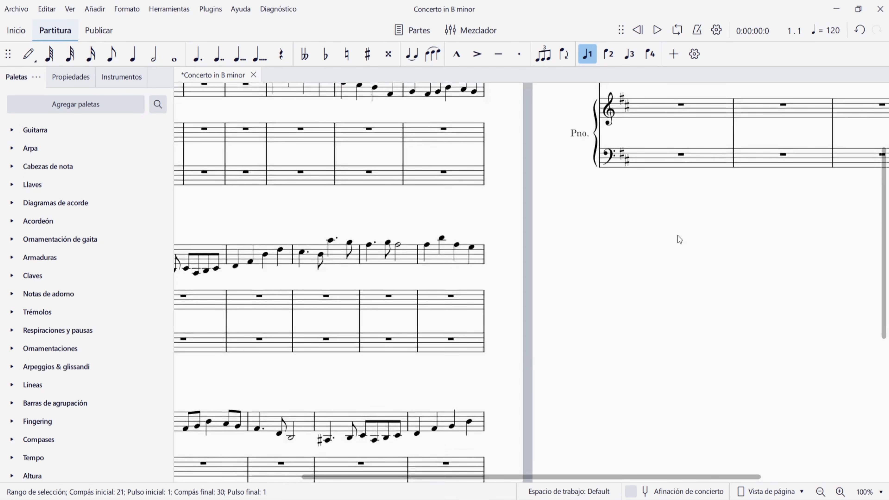
{"action": "scroll", "coordinate": [697, 227], "scroll_direction": "down", "scroll_amount": 5}
{"action": "scroll", "coordinate": [693, 327], "scroll_direction": "left", "scroll_amount": 5}
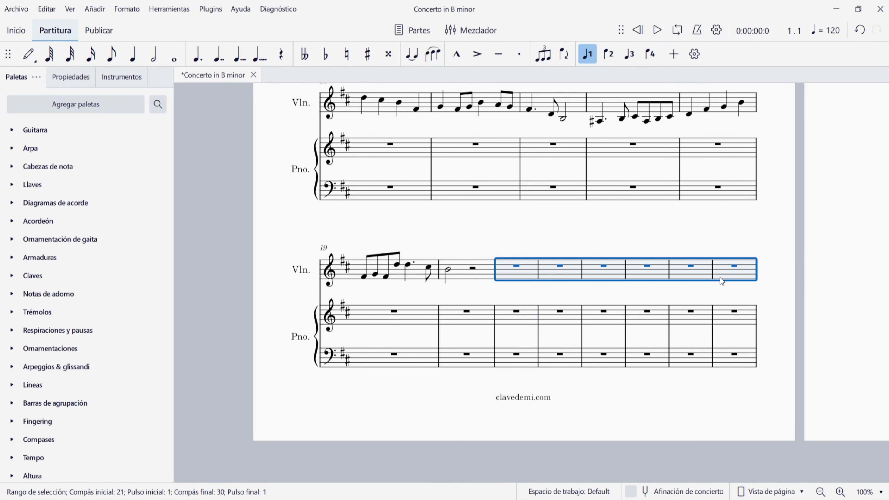
{"action": "right_click", "coordinate": [701, 271]}
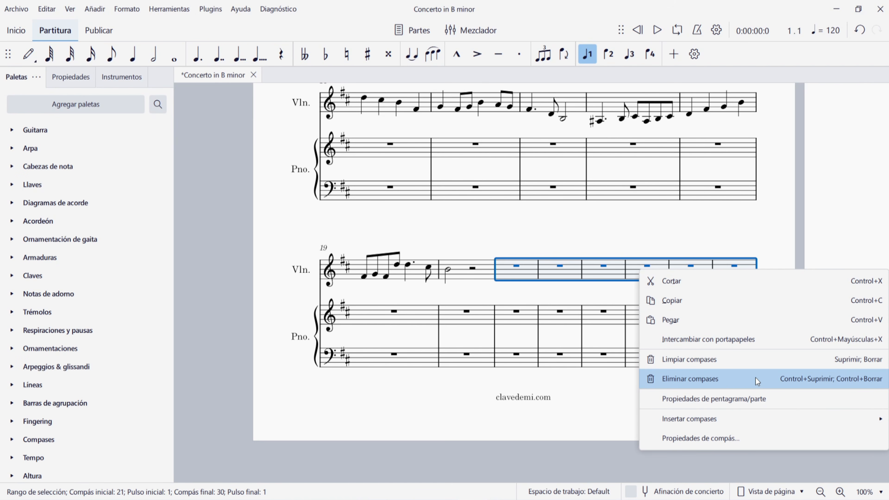
{"action": "left_click", "coordinate": [730, 379]}
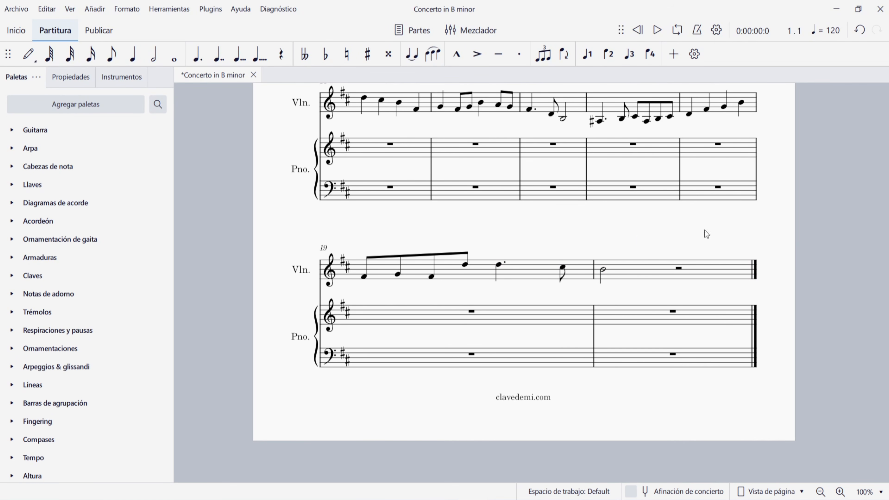
Start note input at the first measure of the piano's treble staff
{"action": "scroll", "coordinate": [525, 270], "scroll_direction": "up", "scroll_amount": 10}
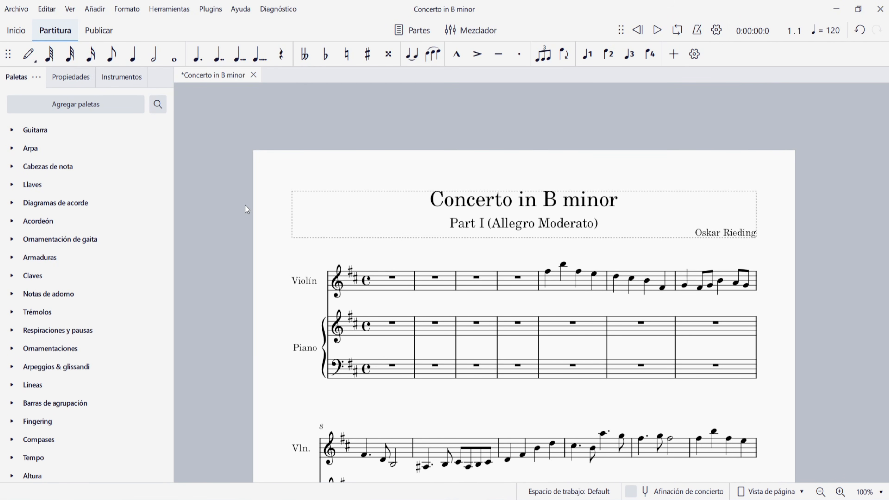
{"action": "left_click_drag", "start_coordinate": [226, 345], "coordinate": [185, 294]}
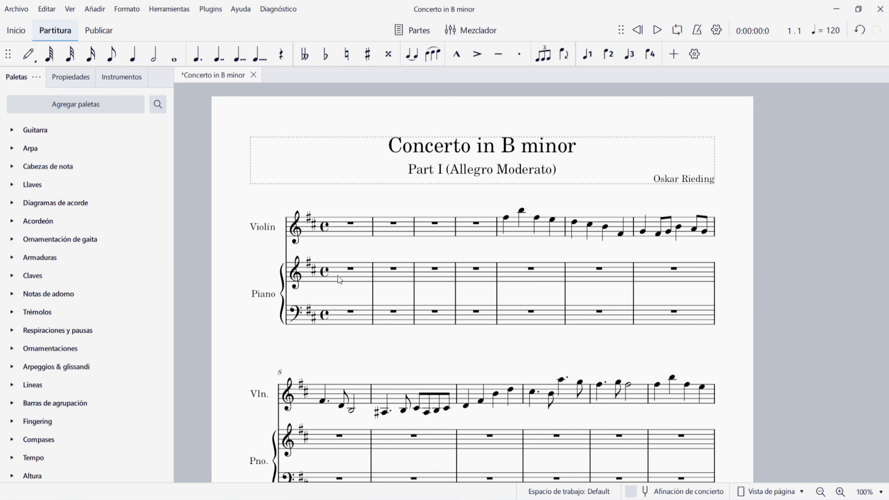
{"action": "left_click", "coordinate": [366, 277]}
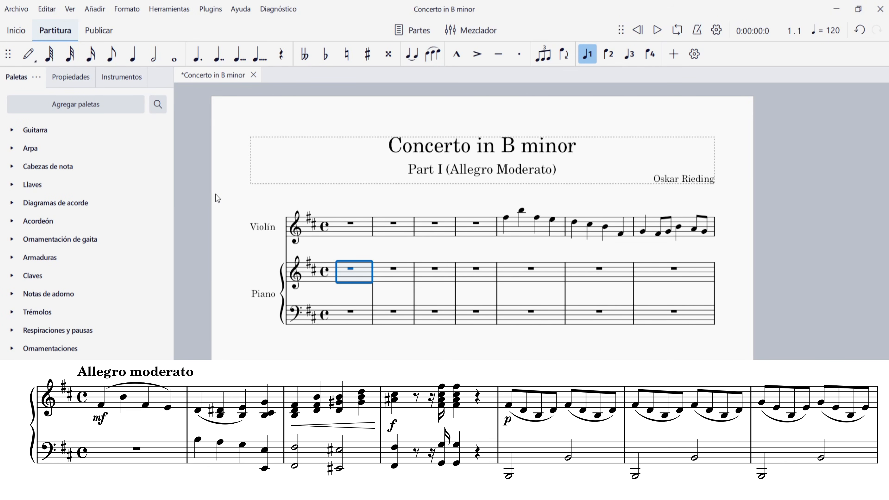
{"action": "key", "text": "n"}
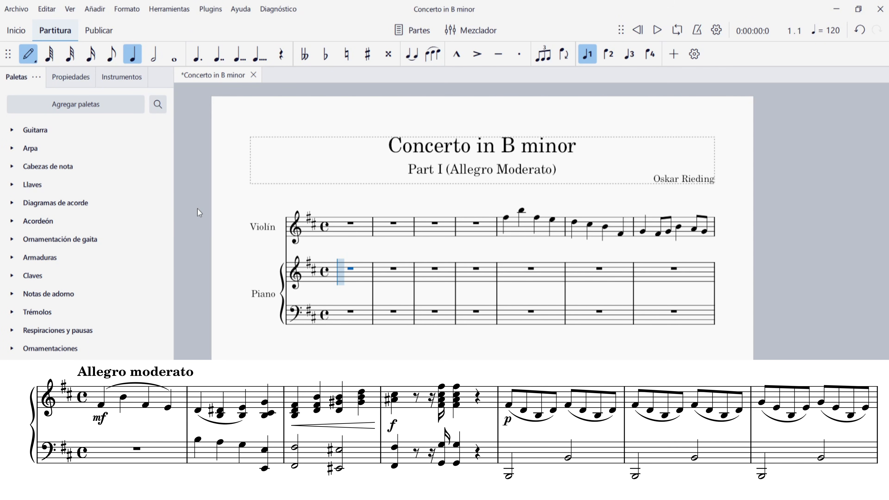
Cycle the note duration through every value from sixty-fourth note to whole note
{"action": "key", "text": "1"}
{"action": "key", "text": "2"}
{"action": "key", "text": "3"}
{"action": "key", "text": "4"}
{"action": "key", "text": "5"}
{"action": "key", "text": "6"}
{"action": "key", "text": "7"}
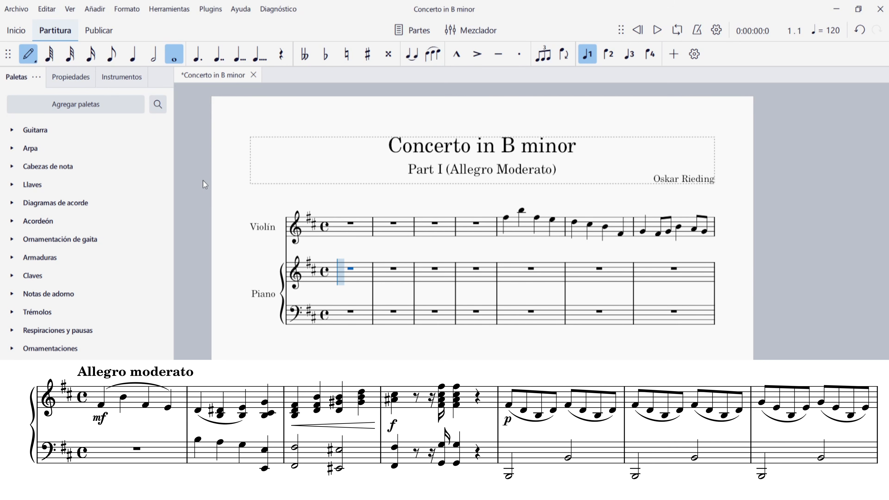
Enter quarter notes F, B, F, E in piano treble measure 1 and D, B at the start of measure 2
{"action": "key", "text": "5"}
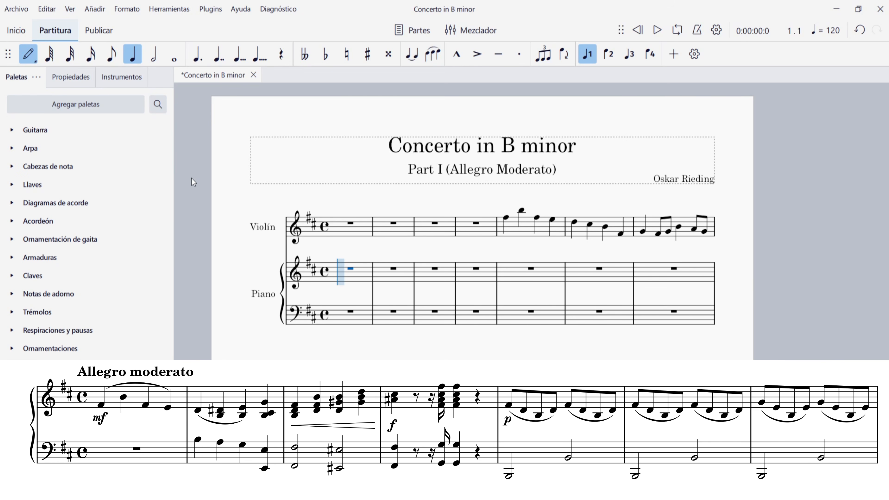
{"action": "key", "text": "f"}
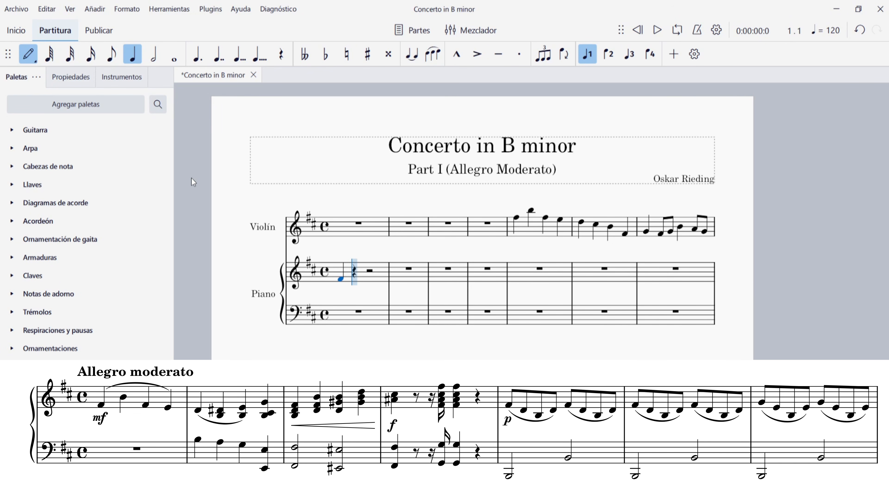
{"action": "key", "text": "b"}
{"action": "key", "text": "f"}
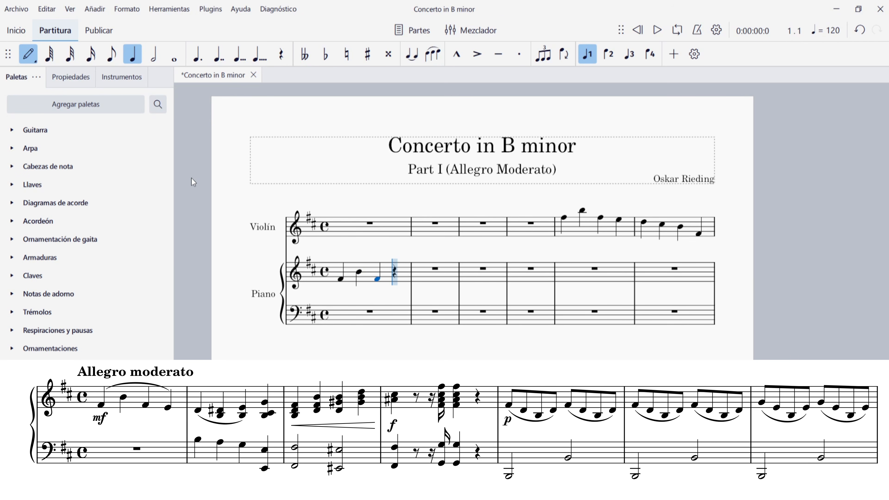
{"action": "key", "text": "e"}
{"action": "key", "text": "d"}
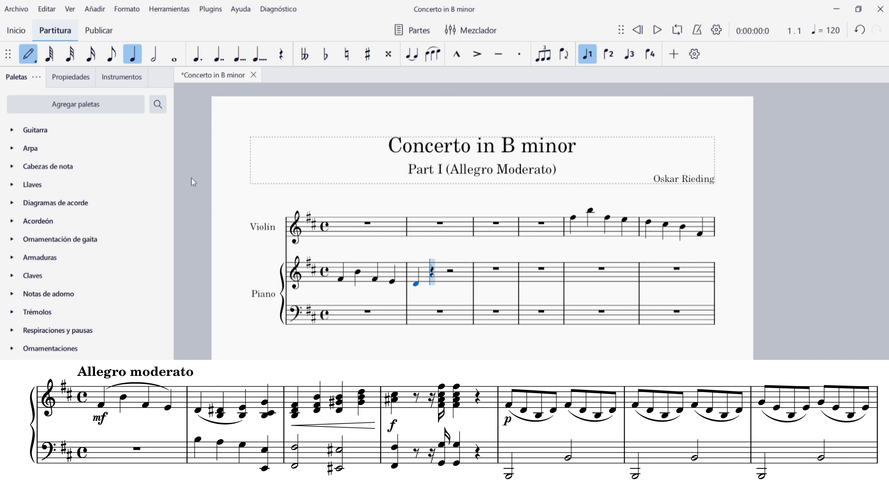
{"action": "key", "text": "c"}
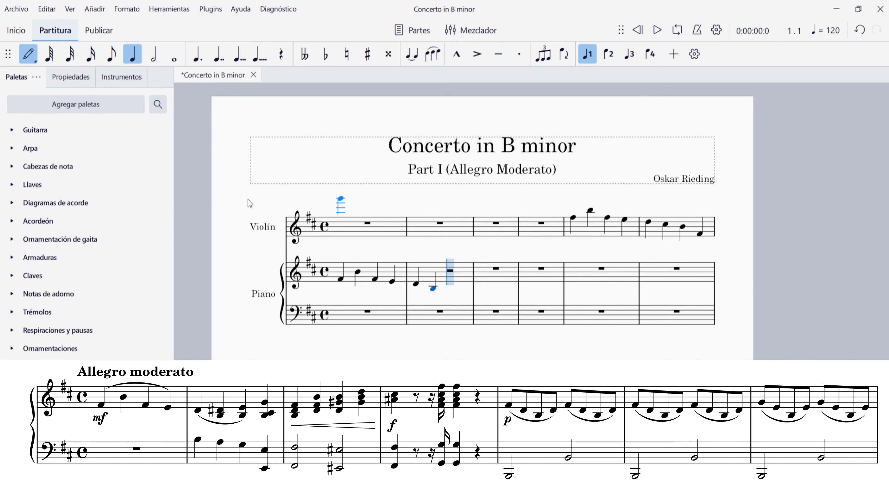
Toggle the sharp and flat accidentals on and off for note input
{"action": "left_click", "coordinate": [435, 287]}
{"action": "key", "text": "ctrl+z"}
{"action": "key", "text": "plus"}
{"action": "key", "text": "plus"}
{"action": "key", "text": "plus"}
{"action": "key", "text": "plus"}
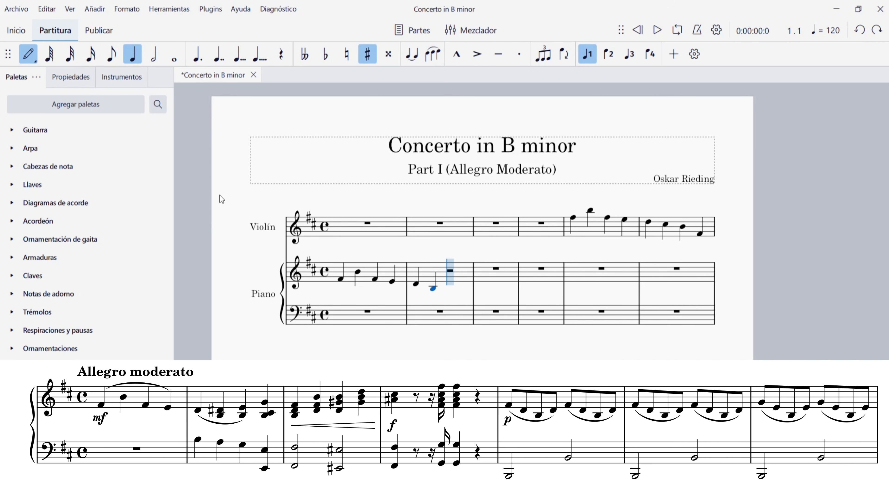
{"action": "key", "text": "minus"}
{"action": "key", "text": "minus"}
{"action": "key", "text": "minus"}
{"action": "key", "text": "minus"}
Add a D-sharp above the B on beat 2 of piano treble measure 2, undoing the D-sharp misplaced on beat 3
{"action": "key", "text": "plus"}
{"action": "key", "text": "f"}
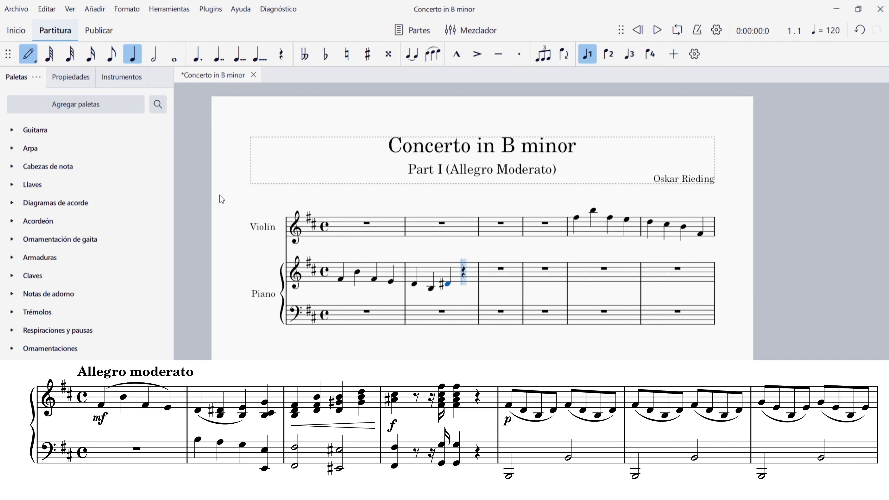
{"action": "key", "text": "ctrl+z"}
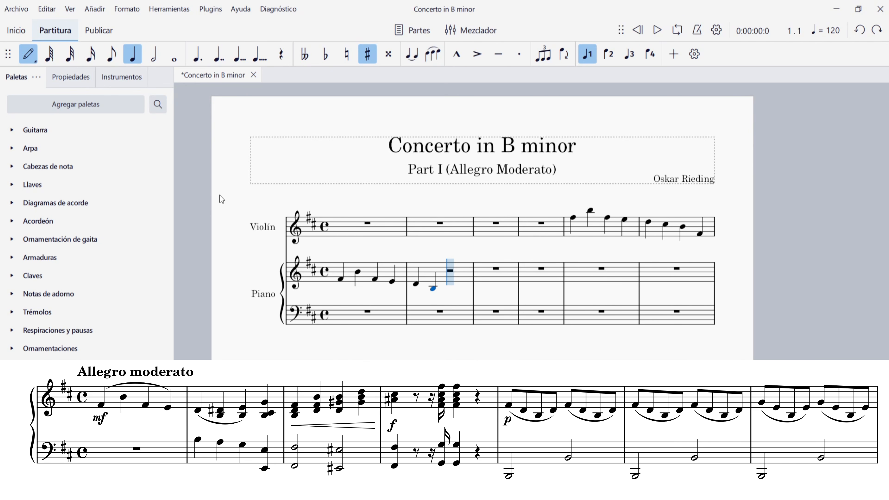
{"action": "key", "text": "Up"}
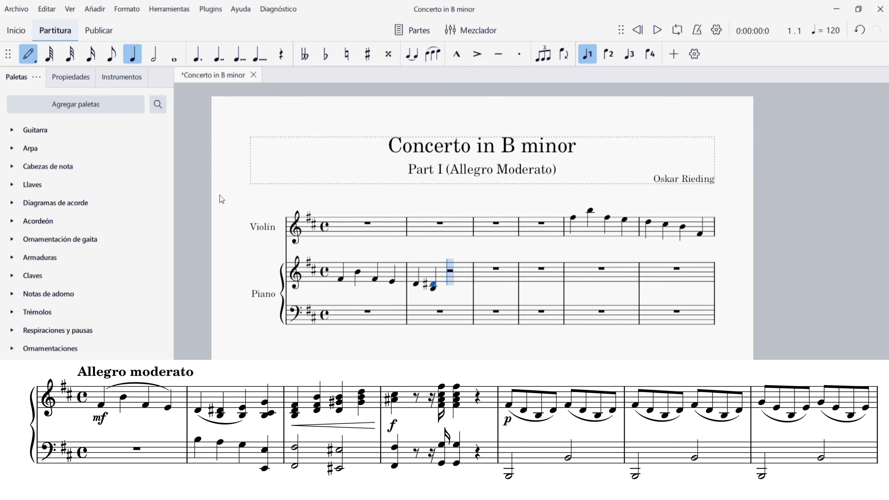
Complete piano treble measure 2 with a B–E quarter-note chord and a B–C–G quarter-note chord
{"action": "key", "text": "b"}
{"action": "key", "text": "shift+e"}
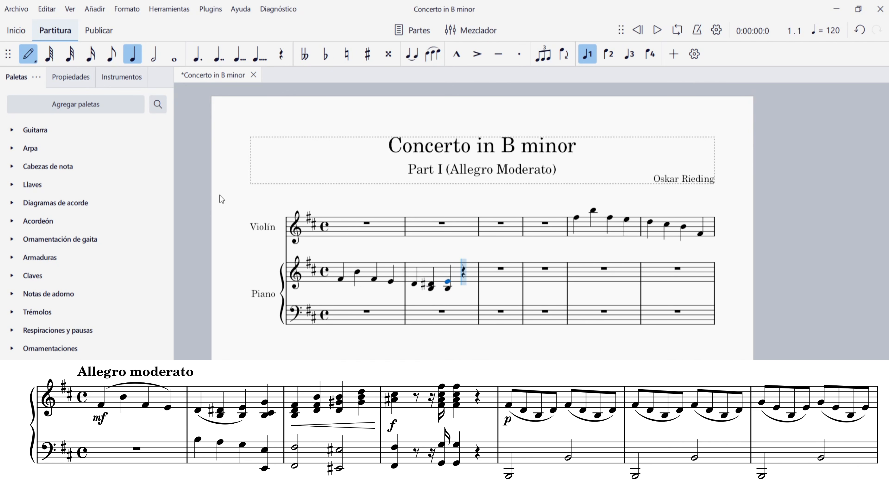
{"action": "key", "text": "b"}
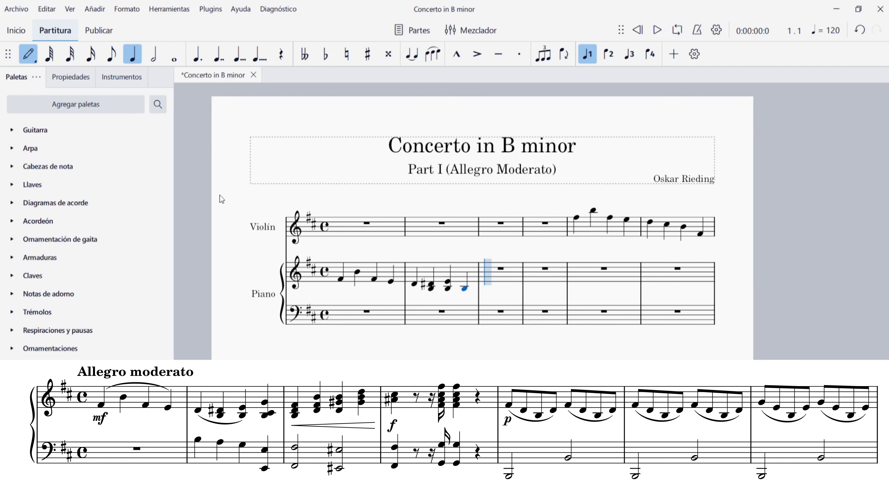
{"action": "key", "text": "shift+c"}
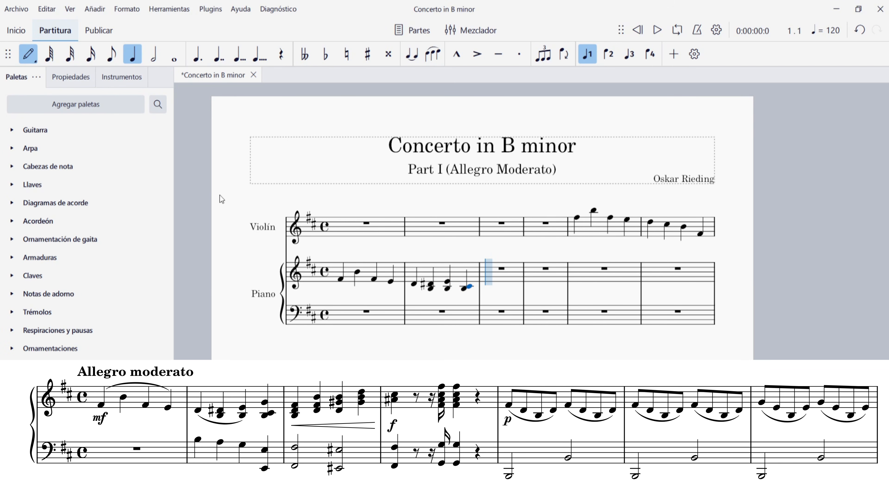
{"action": "key", "text": "shift+g"}
Enter the quarter-note chords B–D–F and D–F–B on beats 1 and 2 of piano treble measure 3
{"action": "key", "text": "b"}
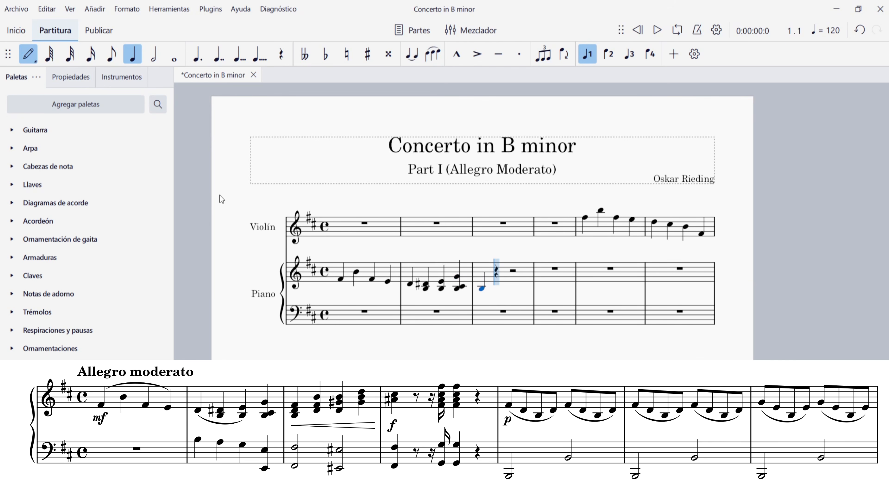
{"action": "key", "text": "shift+d"}
{"action": "key", "text": "shift+f"}
{"action": "key", "text": "d"}
{"action": "key", "text": "shift+f"}
{"action": "key", "text": "shift+b"}
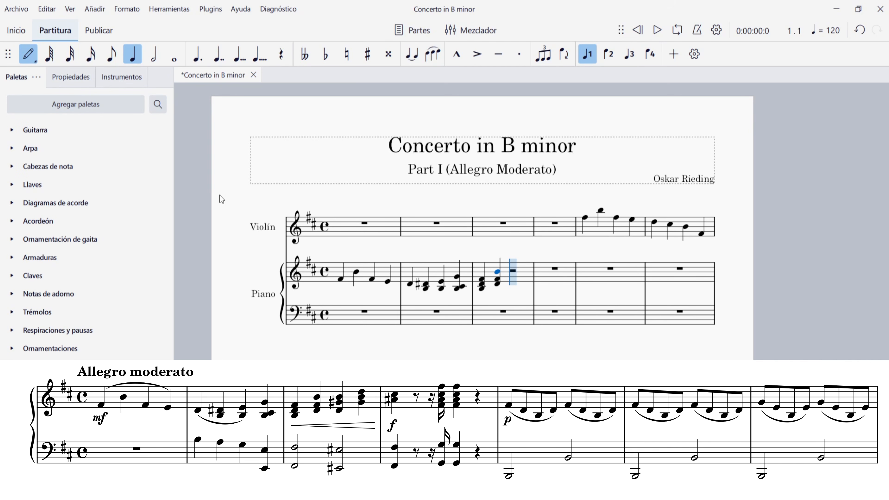
Build a D–G-sharp–B quarter-note chord on beat 3 of piano treble measure 3, adjusting the pitch by semitones
{"action": "key", "text": "d"}
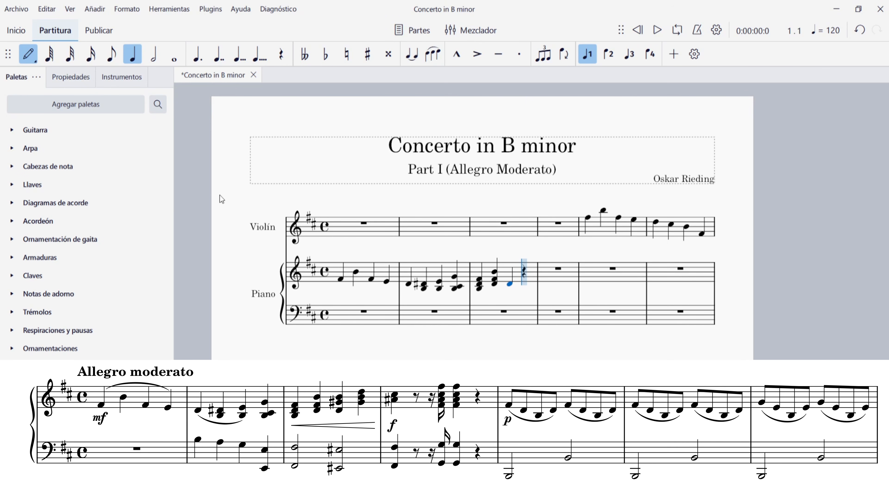
{"action": "key", "text": "plus"}
{"action": "key", "text": "plus"}
{"action": "key", "text": "shift+g"}
{"action": "key", "text": "Up"}
{"action": "key", "text": "Up"}
{"action": "key", "text": "Up"}
{"action": "key", "text": "Up"}
{"action": "key", "text": "Up"}
{"action": "key", "text": "Up"}
{"action": "key", "text": "Down"}
{"action": "key", "text": "Down"}
{"action": "key", "text": "Down"}
{"action": "key", "text": "Down"}
{"action": "key", "text": "Down"}
{"action": "key", "text": "Down"}
{"action": "key", "text": "Up"}
{"action": "key", "text": "Up"}
Complete piano treble measure 3 with a G–B–D quarter-note chord and start measure 4 with an A-sharp–C quarter-note chord
{"action": "key", "text": "g"}
{"action": "key", "text": "shift+b"}
{"action": "key", "text": "shift+d"}
{"action": "key", "text": "a"}
{"action": "key", "text": "Up"}
{"action": "key", "text": "shift+c"}
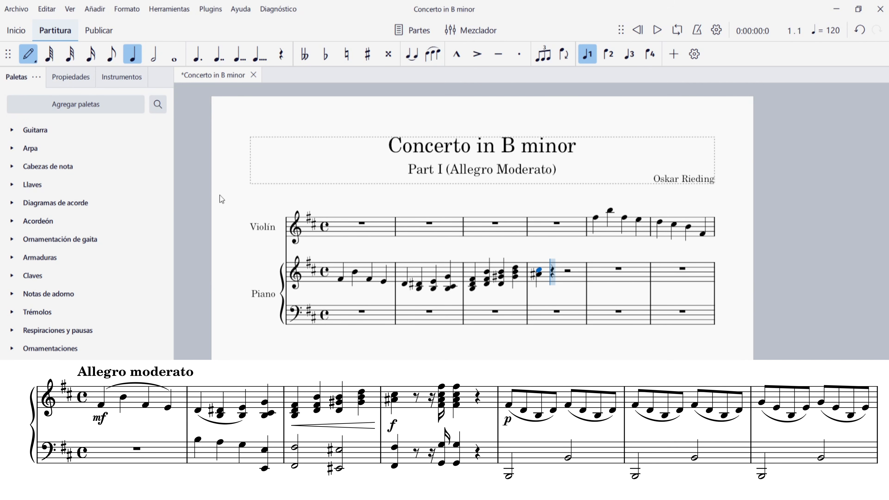
Fill beat 2 of piano treble measure 4 with an eighth rest, a sixteenth rest and a sixteenth-note F–A-sharp–C–F chord
{"action": "key", "text": "4"}
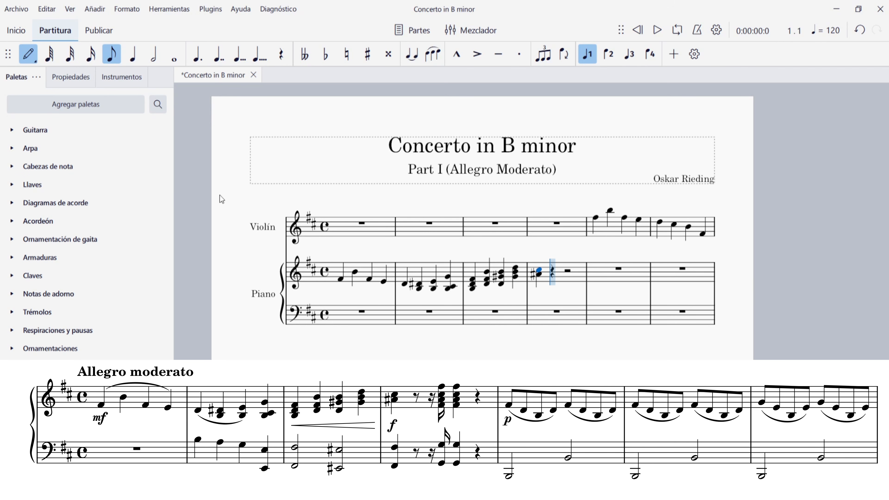
{"action": "key", "text": "0"}
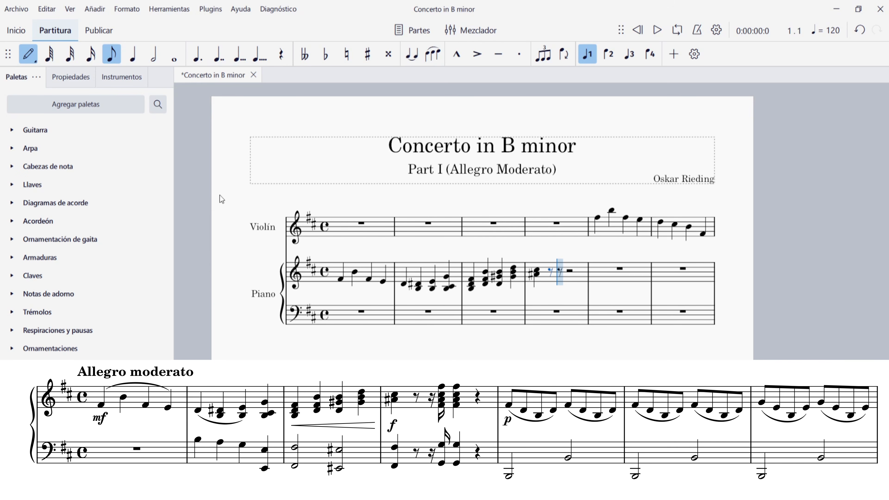
{"action": "key", "text": "4"}
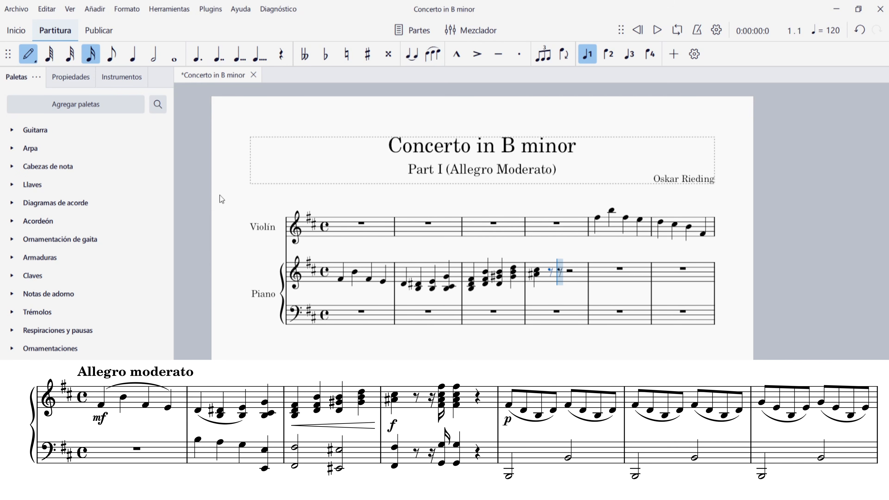
{"action": "key", "text": "0"}
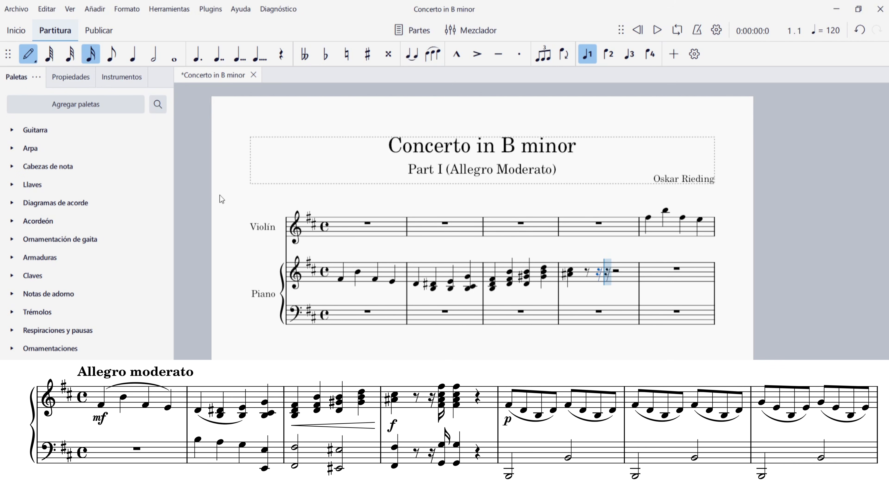
{"action": "key", "text": "f"}
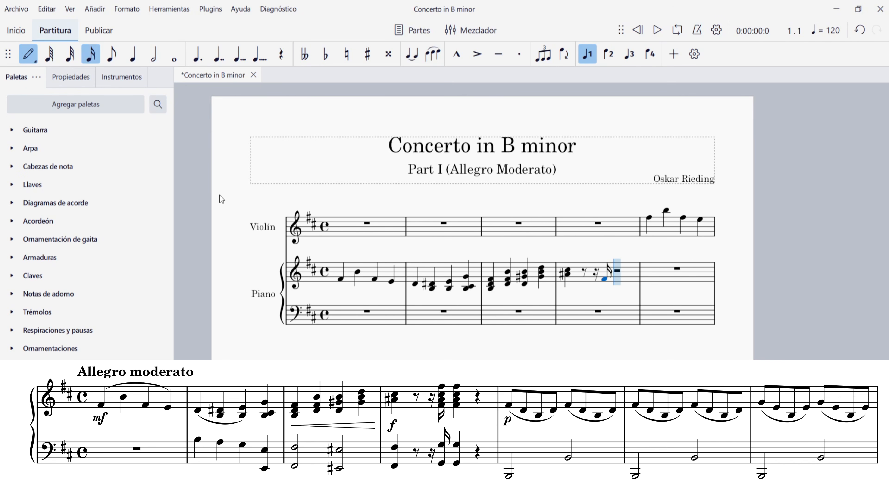
{"action": "key", "text": "shift+a"}
{"action": "key", "text": "shift+c"}
{"action": "key", "text": "shift+f"}
Enter a quarter-note F–A-sharp–C–F chord on beat 3 of piano treble measure 4, keeping the quarter rest on beat 4
{"action": "key", "text": "5"}
{"action": "key", "text": "f"}
{"action": "key", "text": "shift+a"}
{"action": "key", "text": "shift+c"}
{"action": "key", "text": "shift+f"}
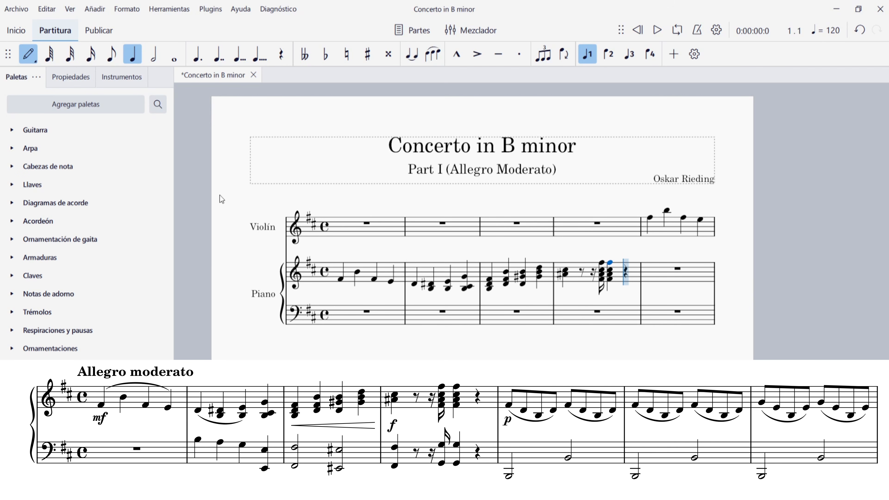
{"action": "key", "text": "Right"}
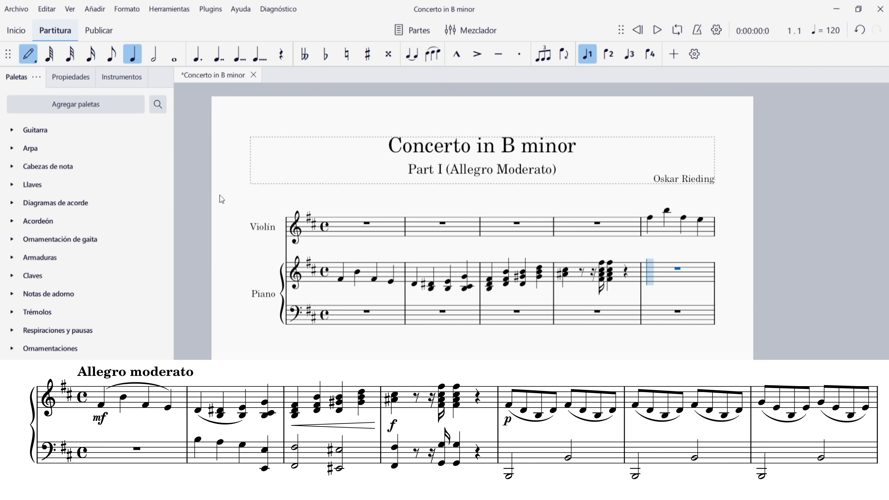
{"action": "key", "text": "Right"}
{"action": "key", "text": "Right"}
{"action": "key", "text": "Right"}
{"action": "key", "text": "Right"}
{"action": "key", "text": "Left"}
{"action": "key", "text": "Left"}
{"action": "key", "text": "Left"}
{"action": "key", "text": "Left"}
{"action": "key", "text": "Left"}
{"action": "key", "text": "Left"}
{"action": "key", "text": "Left"}
{"action": "key", "text": "Right"}
{"action": "key", "text": "Right"}
{"action": "key", "text": "Right"}
{"action": "key", "text": "Right"}
{"action": "key", "text": "Left"}
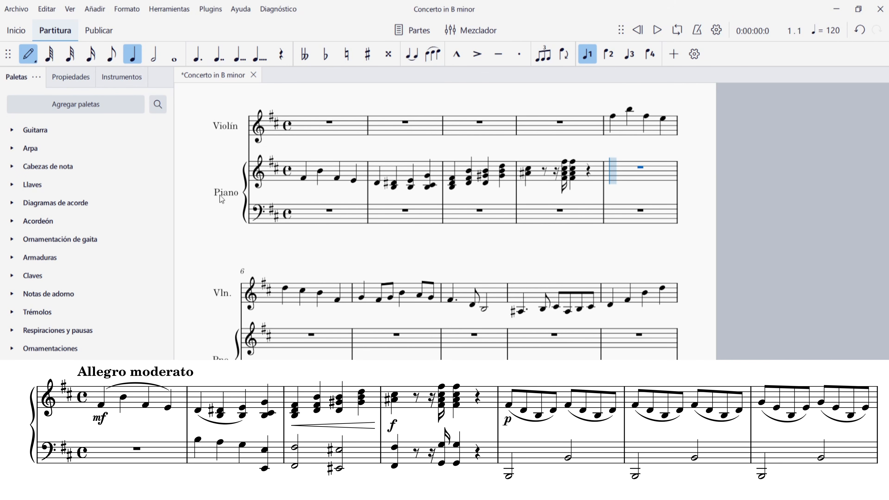
Fill piano treble measure 5 with the eighth notes F, D, B, D, F, D, B, D
{"action": "key", "text": "4"}
{"action": "key", "text": "g"}
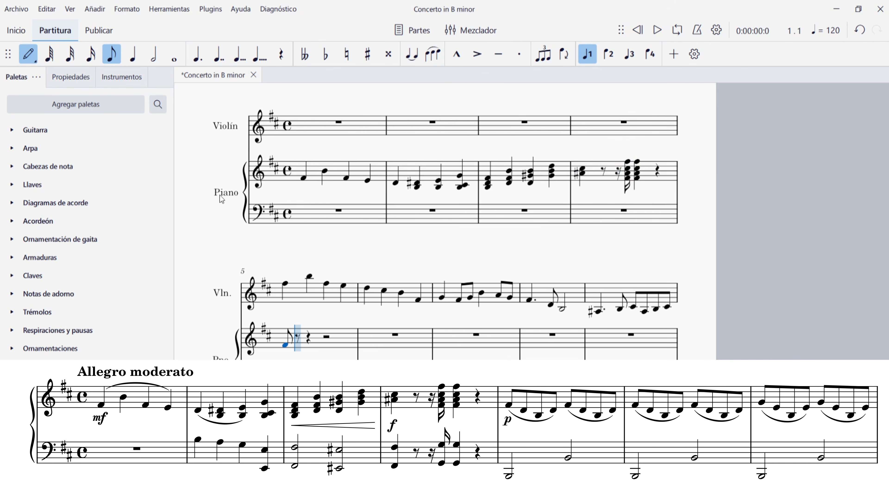
{"action": "key", "text": "d"}
{"action": "key", "text": "b"}
{"action": "key", "text": "d"}
{"action": "key", "text": "f"}
{"action": "key", "text": "d"}
{"action": "key", "text": "b"}
{"action": "key", "text": "d"}
Repeat the eighth-note pattern F, D, B, D twice in piano treble measure 6
{"action": "key", "text": "f"}
{"action": "key", "text": "d"}
{"action": "key", "text": "b"}
{"action": "key", "text": "d"}
{"action": "key", "text": "f"}
{"action": "key", "text": "d"}
{"action": "key", "text": "b"}
{"action": "key", "text": "d"}
Fill piano treble measure 7 with the eighth notes G, E, B, E, G, E, B, E
{"action": "key", "text": "g"}
{"action": "key", "text": "e"}
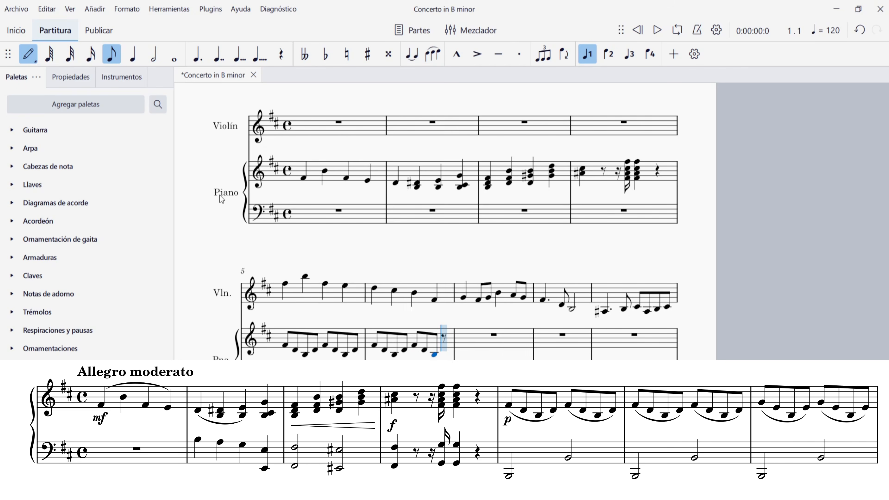
{"action": "key", "text": "b"}
{"action": "key", "text": "e"}
{"action": "key", "text": "g"}
{"action": "key", "text": "e"}
{"action": "key", "text": "b"}
{"action": "key", "text": "e"}
Fill piano treble measure 8 with the eighth notes F, D, B, D, F, D, B, D
{"action": "key", "text": "g"}
{"action": "key", "text": "e"}
{"action": "key", "text": "b"}
{"action": "key", "text": "e"}
{"action": "key", "text": "g"}
{"action": "key", "text": "e"}
{"action": "key", "text": "b"}
{"action": "key", "text": "e"}
{"action": "key", "text": "f"}
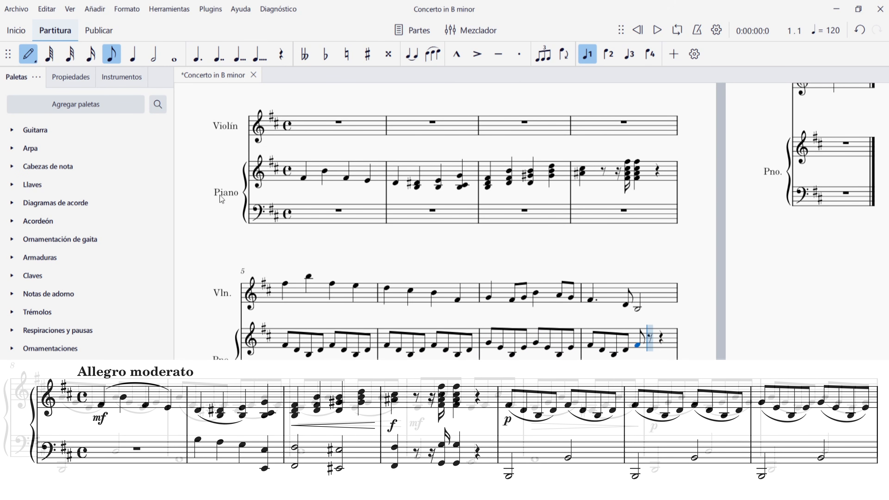
{"action": "key", "text": "d"}
{"action": "key", "text": "a"}
{"action": "key", "text": "Up"}
Fill piano treble measure 9 with the eighth notes F, C, A-sharp, C, A-sharp, C, F, C
{"action": "key", "text": "d"}
{"action": "key", "text": "b"}
{"action": "key", "text": "d"}
{"action": "key", "text": "f"}
{"action": "key", "text": "d"}
{"action": "key", "text": "b"}
{"action": "key", "text": "e"}
{"action": "key", "text": "g"}
{"action": "key", "text": "e"}
Enter eighth notes B, D, F, D, B, D, F, D in piano treble measure 10 and B, D, G, D, B, C, A in measure 11
{"action": "key", "text": "b"}
{"action": "key", "text": "e"}
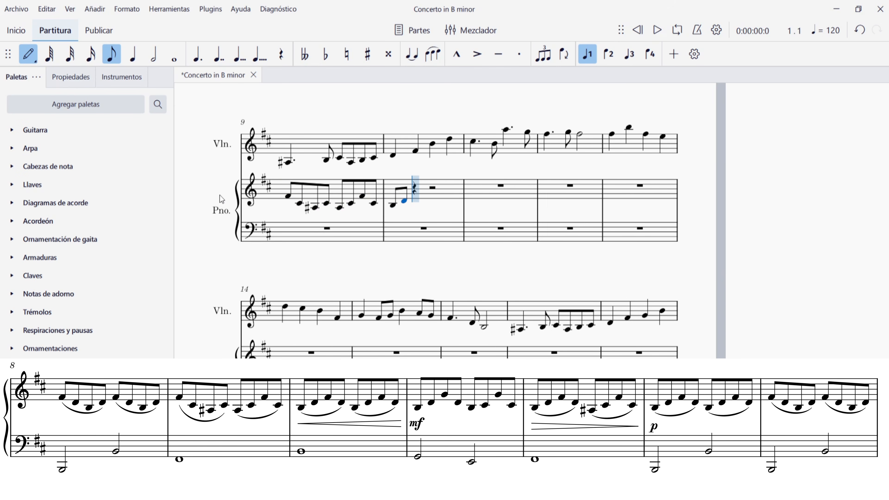
{"action": "key", "text": "g"}
{"action": "key", "text": "e"}
{"action": "key", "text": "b"}
{"action": "key", "text": "e"}
{"action": "key", "text": "a"}
{"action": "key", "text": "e"}
{"action": "key", "text": "b"}
{"action": "key", "text": "d"}
{"action": "key", "text": "a"}
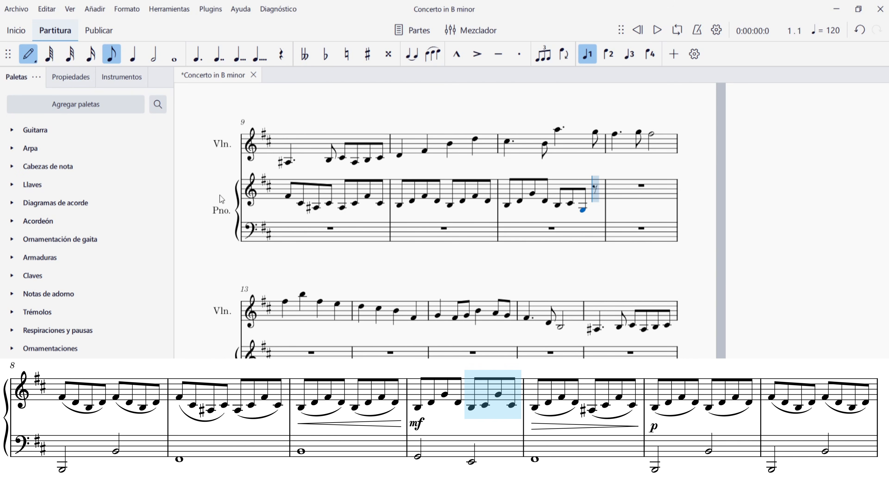
Correct beat 4 of piano treble measure 11 to the eighth notes G and C, shifting pitches by semitones and octaves
{"action": "left_click", "coordinate": [583, 210]}
{"action": "key", "text": "Left"}
{"action": "key", "text": "Up"}
{"action": "key", "text": "Up"}
{"action": "key", "text": "Up"}
{"action": "key", "text": "Up"}
{"action": "key", "text": "Up"}
{"action": "key", "text": "Down"}
{"action": "key", "text": "Down"}
{"action": "key", "text": "Down"}
{"action": "key", "text": "Down"}
{"action": "key", "text": "Down"}
{"action": "key", "text": "ctrl+Up"}
{"action": "key", "text": "ctrl+Up"}
{"action": "key", "text": "Up"}
{"action": "key", "text": "Up"}
{"action": "key", "text": "Up"}
{"action": "key", "text": "ctrl+Down"}
{"action": "key", "text": "ctrl+Down"}
{"action": "key", "text": "ctrl+Down"}
{"action": "key", "text": "ctrl+Down"}
{"action": "key", "text": "ctrl+Down"}
{"action": "key", "text": "ctrl+Up"}
{"action": "key", "text": "ctrl+Up"}
{"action": "key", "text": "d"}
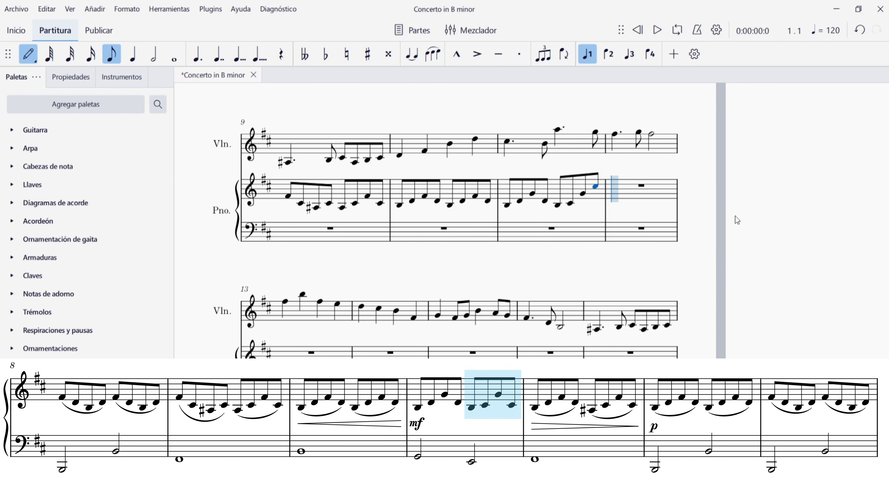
{"action": "key", "text": "ctrl+Down"}
Fill piano treble measure 12 with the eighth notes B, D, F, D, A-sharp, C, F, C
{"action": "key", "text": "b"}
{"action": "key", "text": "d"}
{"action": "key", "text": "f"}
{"action": "key", "text": "d"}
{"action": "key", "text": "a"}
{"action": "key", "text": "Up"}
{"action": "key", "text": "c"}
{"action": "key", "text": "e"}
{"action": "key", "text": "c"}
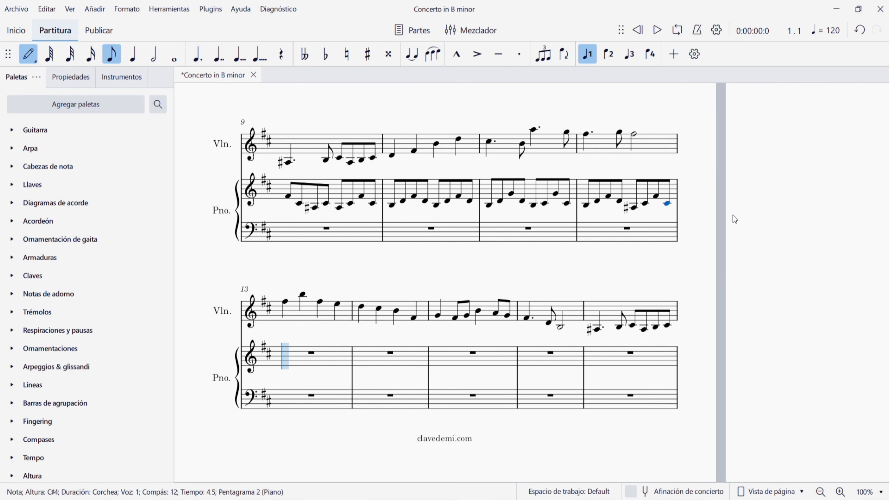
Enter the quarter notes B, A, G and an E octave in piano bass measure 2
{"action": "scroll", "coordinate": [733, 212], "scroll_direction": "up", "scroll_amount": 5}
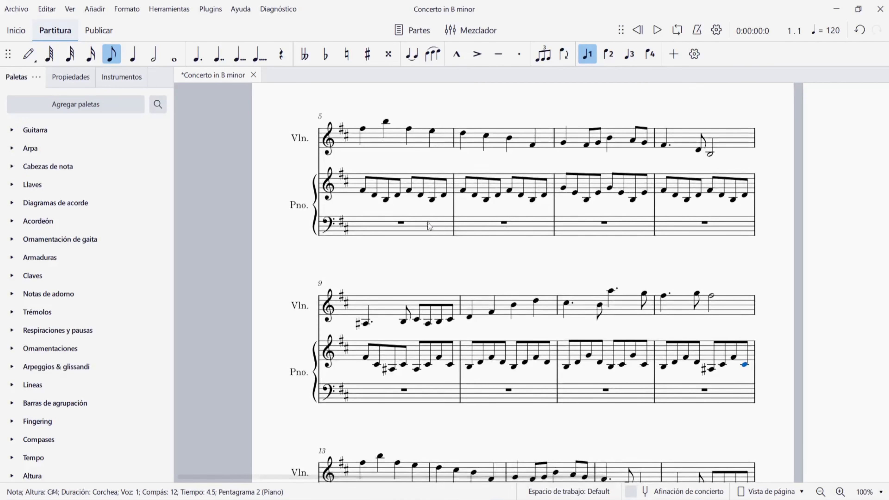
{"action": "key", "text": "Escape"}
{"action": "left_click", "coordinate": [426, 228]}
{"action": "scroll", "coordinate": [483, 315], "scroll_direction": "up", "scroll_amount": 5}
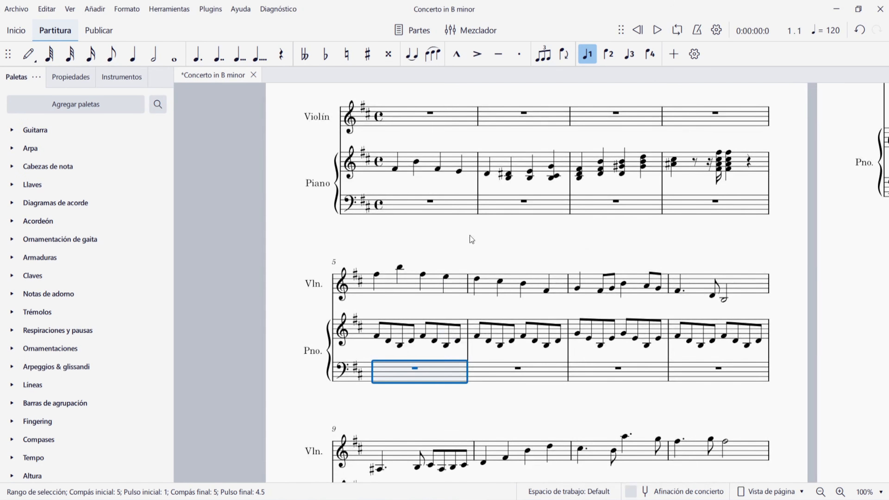
{"action": "left_click", "coordinate": [386, 253]}
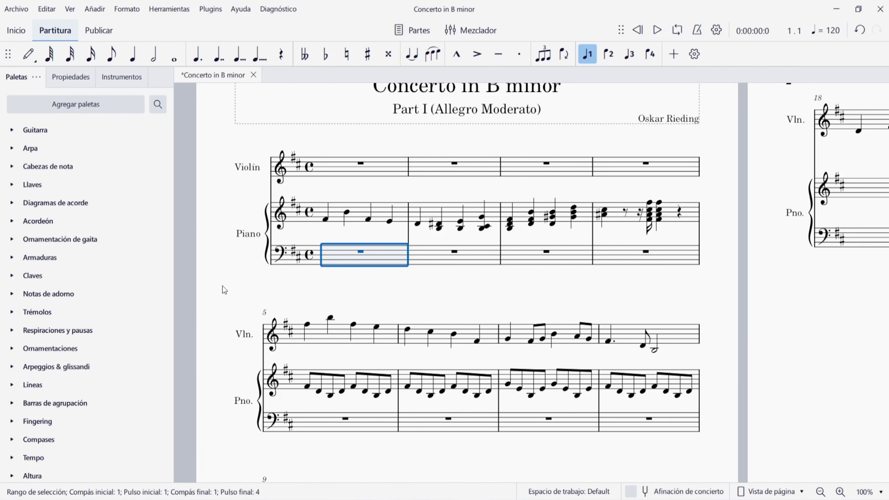
{"action": "key", "text": "Right"}
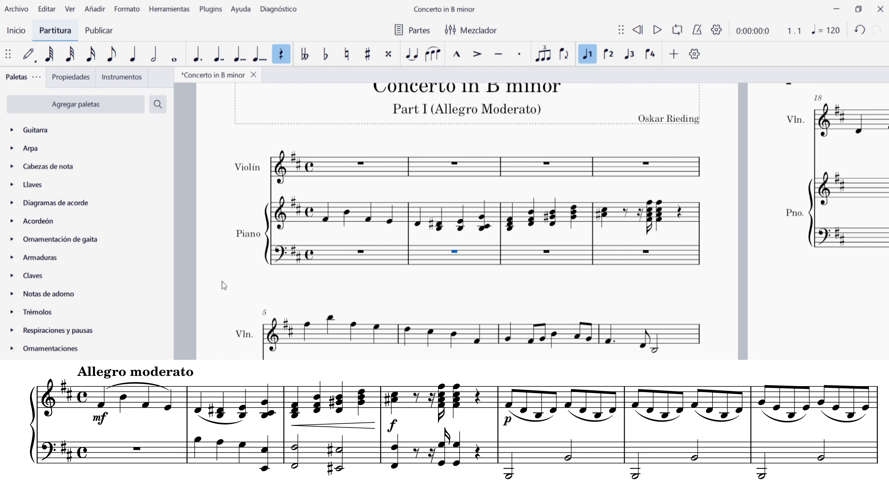
{"action": "key", "text": "n"}
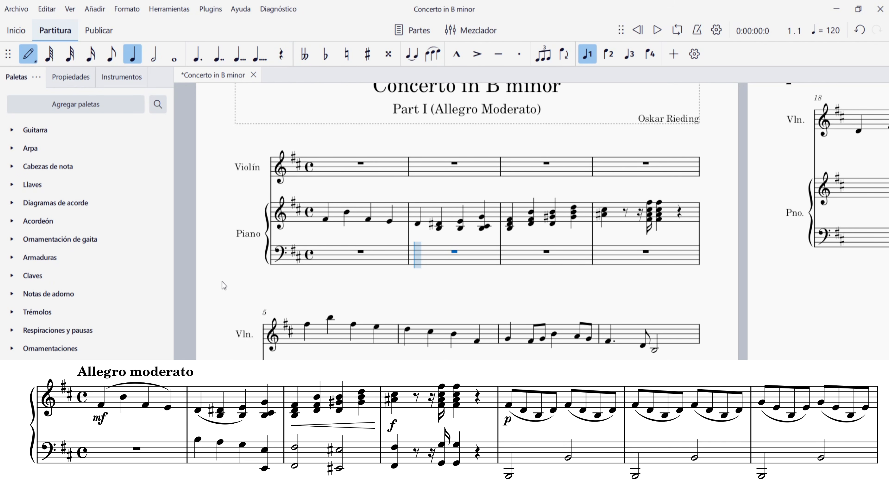
{"action": "key", "text": "b"}
{"action": "key", "text": "ctrl+Up"}
{"action": "key", "text": "a"}
{"action": "key", "text": "g"}
{"action": "key", "text": "e"}
{"action": "key", "text": "ctrl+Down"}
{"action": "key", "text": "shift+e"}
Fill piano bass measure 3 with half-note octaves on F and E-sharp
{"action": "key", "text": "6"}
{"action": "key", "text": "f"}
{"action": "key", "text": "shift+f"}
{"action": "key", "text": "e"}
{"action": "key", "text": "shift+e"}
Fill piano bass measure 4 with a quarter F octave, eighth and sixteenth rests, sixteenth and quarter G octaves, and a quarter rest
{"action": "key", "text": "5"}
{"action": "key", "text": "f"}
{"action": "key", "text": "shift+f"}
{"action": "key", "text": "4"}
{"action": "key", "text": "0"}
{"action": "key", "text": "3"}
{"action": "key", "text": "0"}
{"action": "key", "text": "e"}
{"action": "key", "text": "shift+e"}
{"action": "key", "text": "5"}
{"action": "key", "text": "e"}
{"action": "key", "text": "shift+e"}
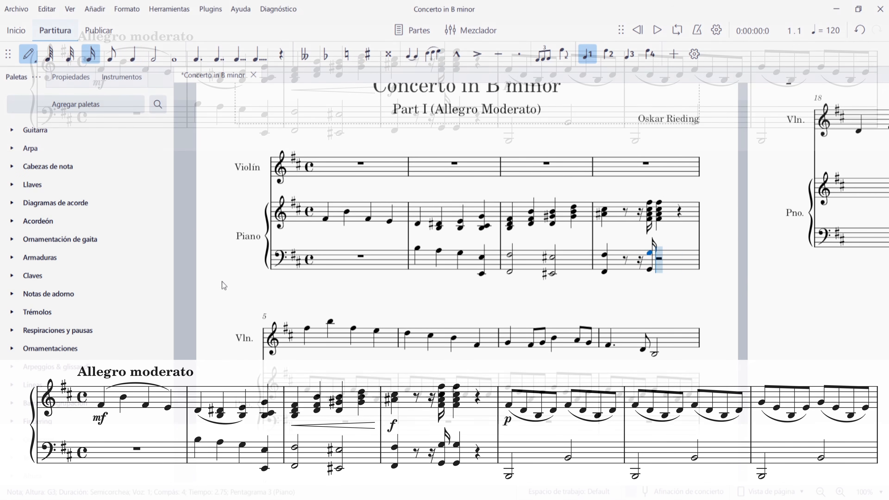
{"action": "key", "text": "0"}
Fill piano bass measures 5 to 8 with half notes alternating between low B and the B an octave higher
{"action": "key", "text": "6"}
{"action": "key", "text": "b"}
{"action": "key", "text": "ctrl+Down"}
{"action": "key", "text": "b"}
{"action": "key", "text": "ctrl+Up"}
{"action": "key", "text": "b"}
{"action": "key", "text": "ctrl+Down"}
{"action": "key", "text": "b"}
{"action": "key", "text": "ctrl+Up"}
{"action": "key", "text": "b"}
{"action": "key", "text": "ctrl+Down"}
{"action": "key", "text": "b"}
{"action": "key", "text": "ctrl+Up"}
{"action": "key", "text": "b"}
{"action": "key", "text": "ctrl+Down"}
{"action": "key", "text": "b"}
{"action": "key", "text": "ctrl+Up"}
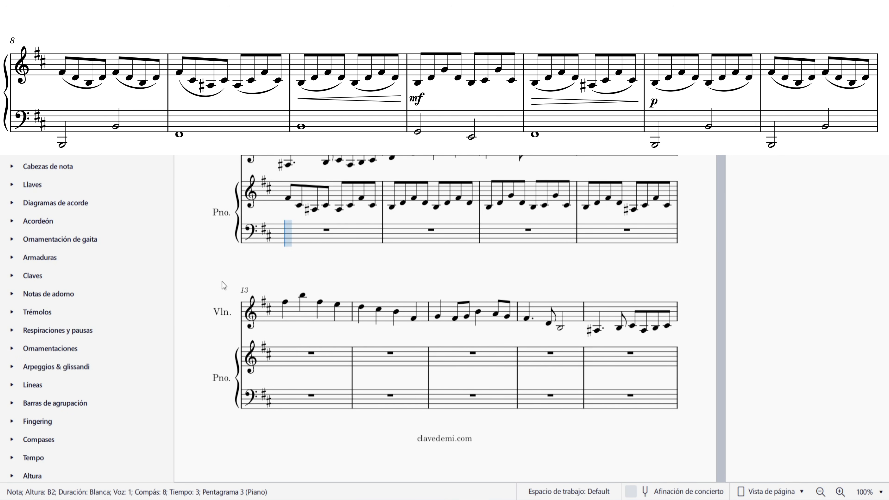
Enter whole notes F and B in piano bass measures 9 and 10, half notes G and E in 11, and whole note F in 12
{"action": "key", "text": "7"}
{"action": "key", "text": "f"}
{"action": "key", "text": "b"}
{"action": "key", "text": "6"}
{"action": "key", "text": "g"}
{"action": "key", "text": "e"}
{"action": "key", "text": "7"}
{"action": "key", "text": "f"}
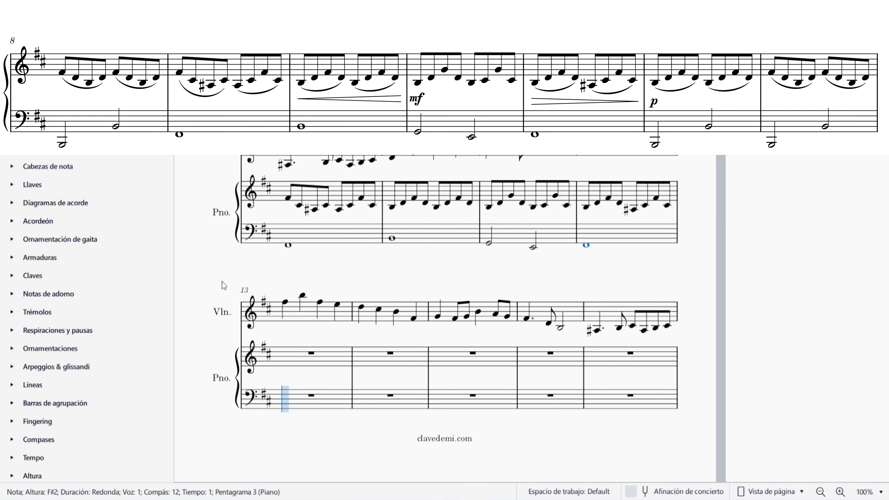
Fill piano treble measure 13 with the eighth notes B, D, F, D, B, D, F, D
{"action": "key", "text": "Escape"}
{"action": "left_click", "coordinate": [338, 363]}
{"action": "key", "text": "n"}
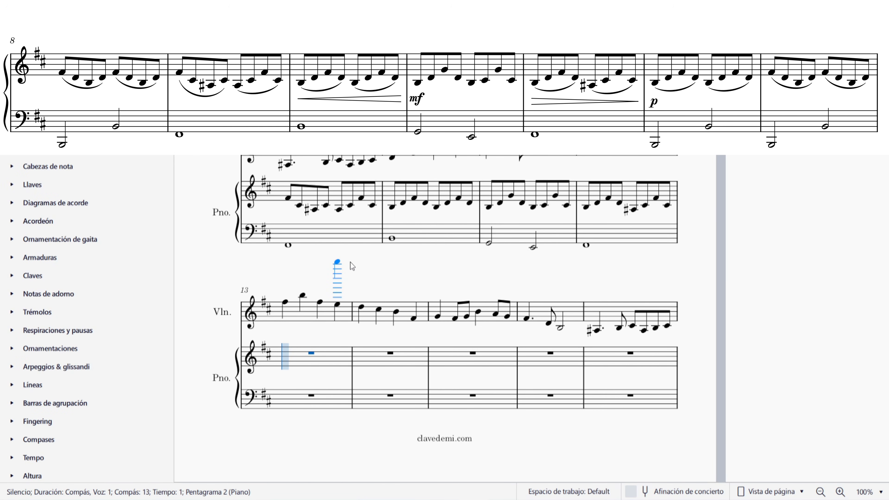
{"action": "key", "text": "b"}
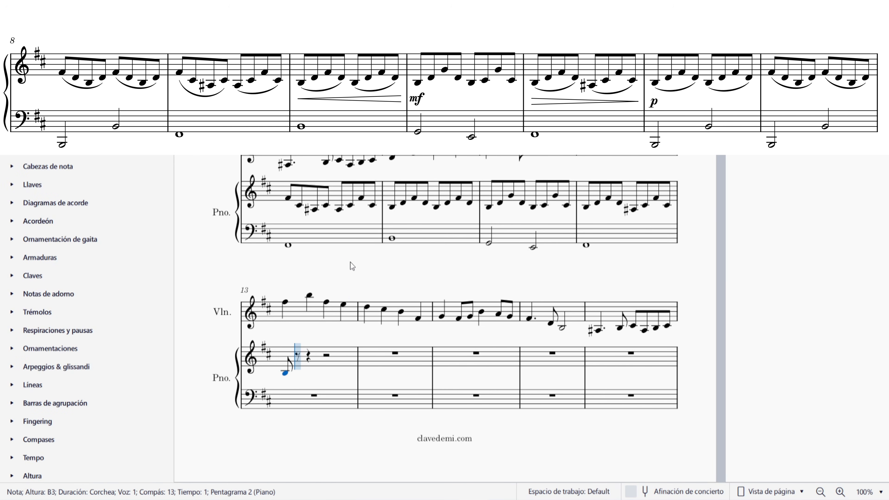
{"action": "key", "text": "d"}
{"action": "key", "text": "f"}
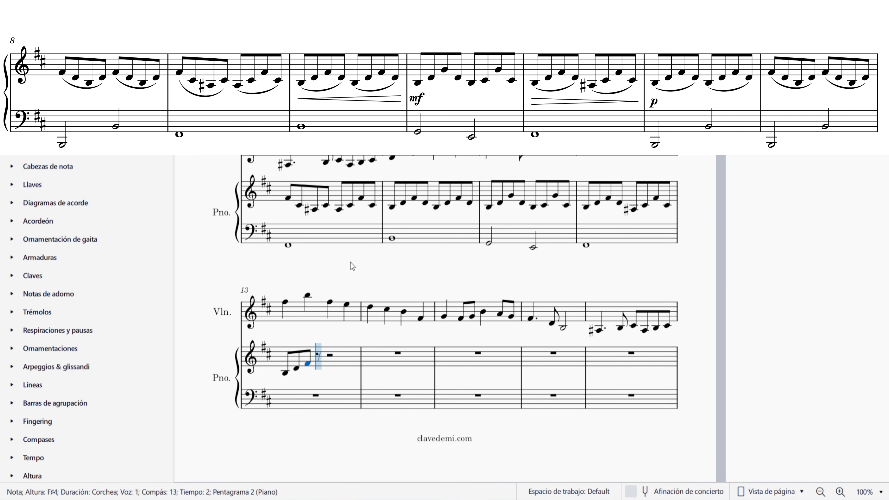
{"action": "key", "text": "d"}
{"action": "key", "text": "b"}
{"action": "key", "text": "d"}
{"action": "key", "text": "f"}
{"action": "key", "text": "d"}
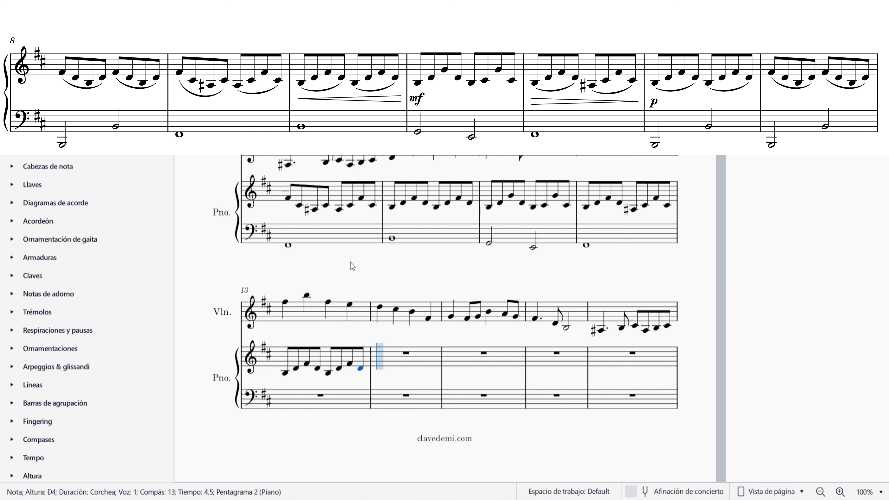
Fill piano bass measure 13 with a low B half note and a B half note one octave higher
{"action": "key", "text": "Escape"}
{"action": "left_click", "coordinate": [308, 408]}
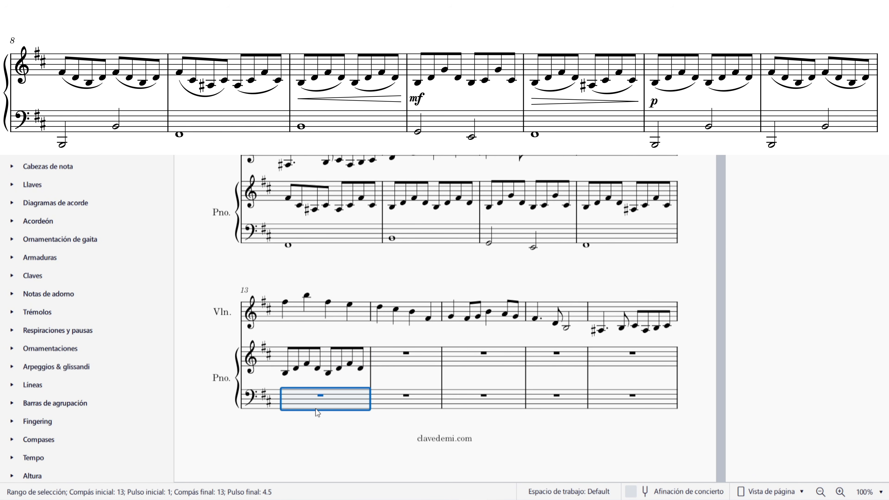
{"action": "key", "text": "n"}
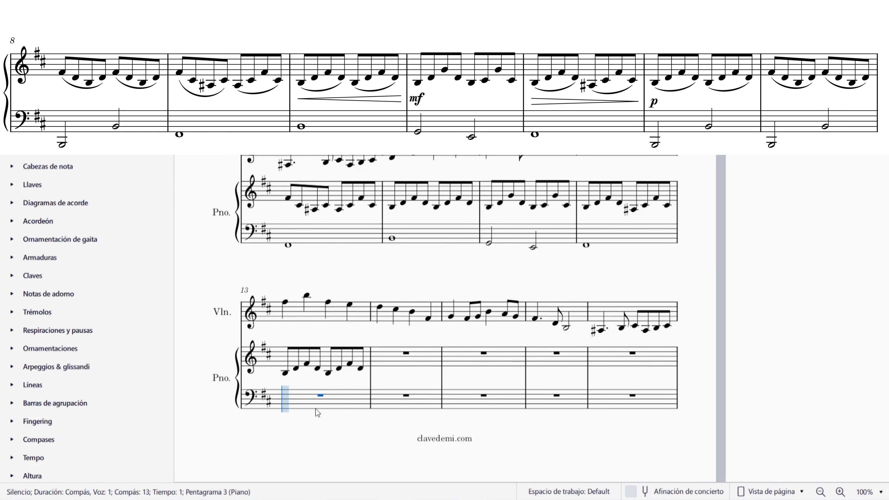
{"action": "key", "text": "6"}
{"action": "key", "text": "b"}
{"action": "key", "text": "ctrl+Down"}
{"action": "key", "text": "b"}
{"action": "key", "text": "ctrl+Up"}
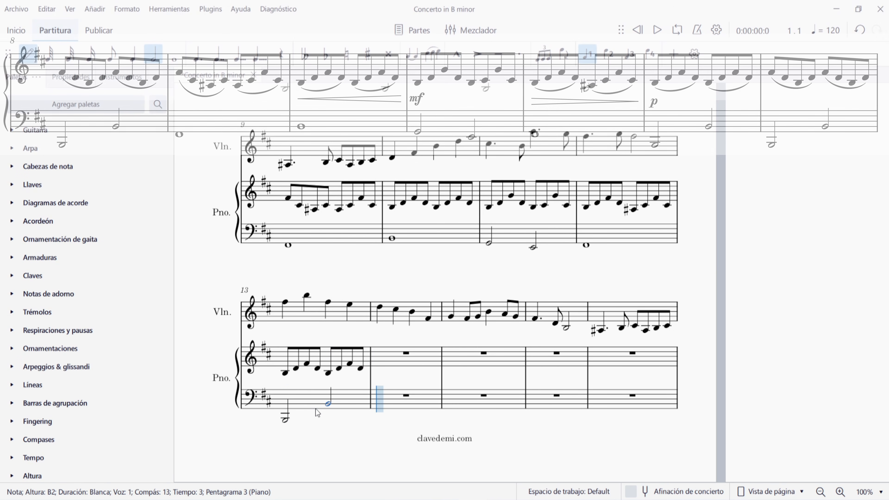
Copy both piano staves of measures 6 to 12 and paste them starting at measure 14
{"action": "scroll", "coordinate": [407, 349], "scroll_direction": "up", "scroll_amount": 4}
{"action": "scroll", "coordinate": [407, 350], "scroll_direction": "up", "scroll_amount": 4}
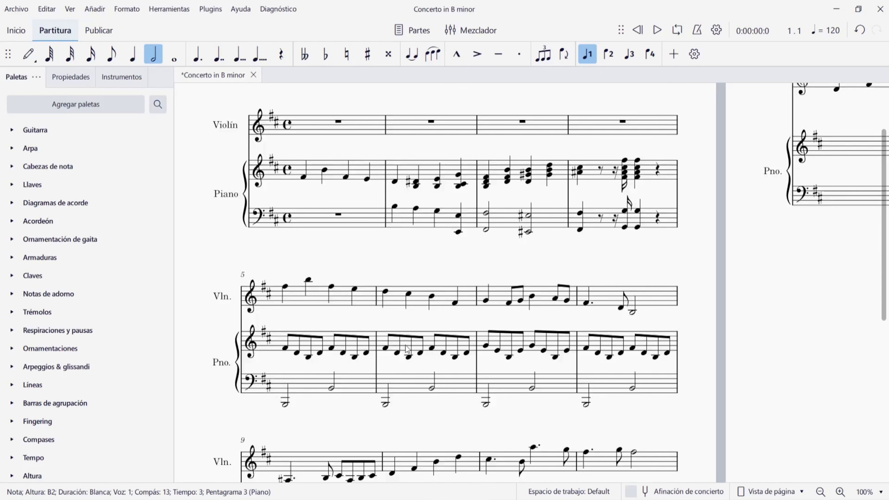
{"action": "key", "text": "Escape"}
{"action": "left_click", "coordinate": [430, 340]}
{"action": "scroll", "coordinate": [502, 309], "scroll_direction": "down", "scroll_amount": 7}
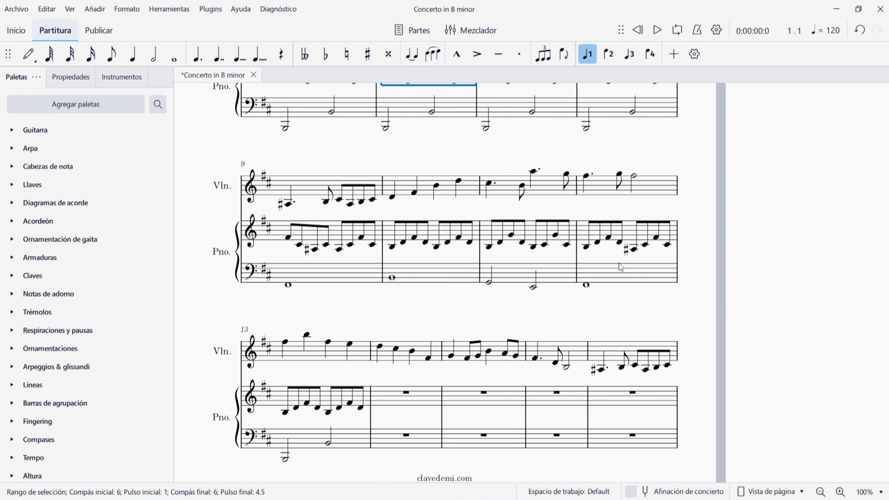
{"action": "left_click", "coordinate": [634, 232], "text": "shift"}
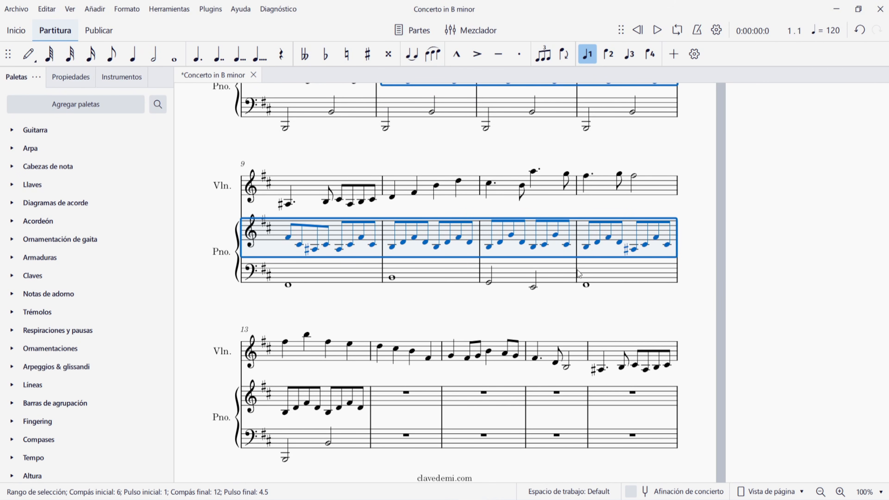
{"action": "left_click", "coordinate": [626, 276], "text": "shift"}
{"action": "key", "text": "ctrl+c"}
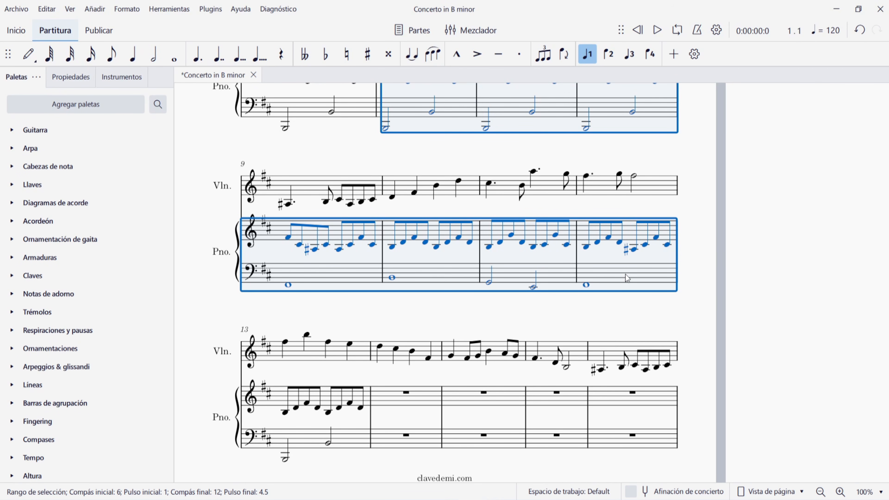
{"action": "left_click", "coordinate": [434, 401]}
{"action": "key", "text": "ctrl+v"}
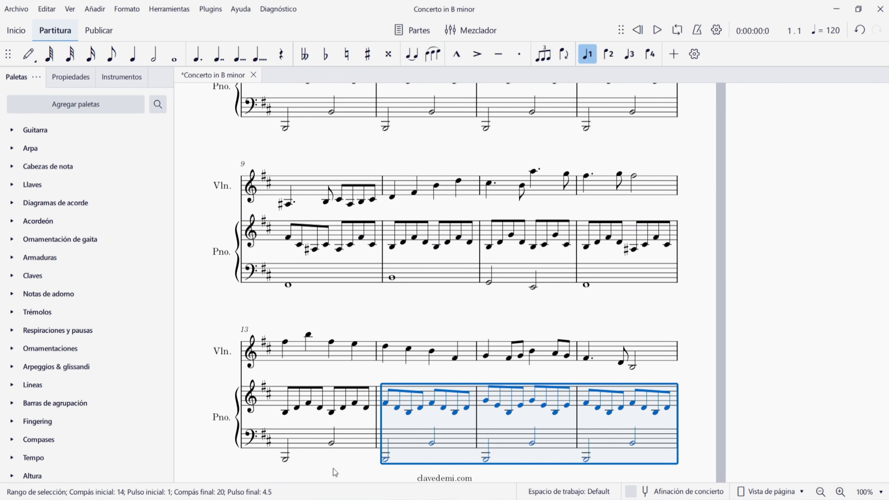
Go through the pasted piano treble notes one by one from measure 14 onto the second page to check them
{"action": "scroll", "coordinate": [434, 403], "scroll_direction": "down", "scroll_amount": 3}
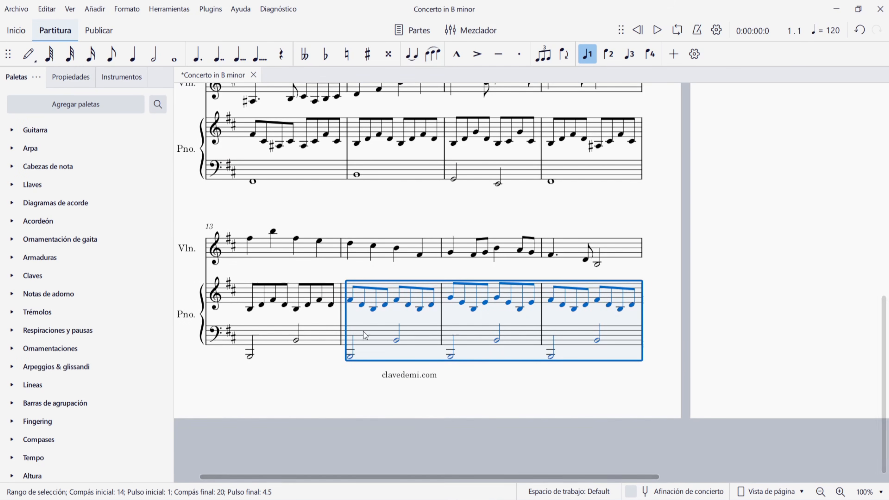
{"action": "left_click", "coordinate": [350, 300]}
{"action": "key", "text": "Right"}
{"action": "key", "text": "Right"}
{"action": "key", "text": "Right"}
{"action": "key", "text": "Right"}
{"action": "key", "text": "Right"}
{"action": "key", "text": "Right"}
{"action": "key", "text": "Right"}
{"action": "key", "text": "Right"}
{"action": "key", "text": "Right"}
{"action": "key", "text": "Right"}
{"action": "key", "text": "Right"}
{"action": "key", "text": "Right"}
{"action": "key", "text": "Right"}
{"action": "key", "text": "Right"}
{"action": "key", "text": "Right"}
{"action": "key", "text": "Right"}
{"action": "key", "text": "Right"}
{"action": "key", "text": "Right"}
{"action": "key", "text": "Right"}
{"action": "key", "text": "Right"}
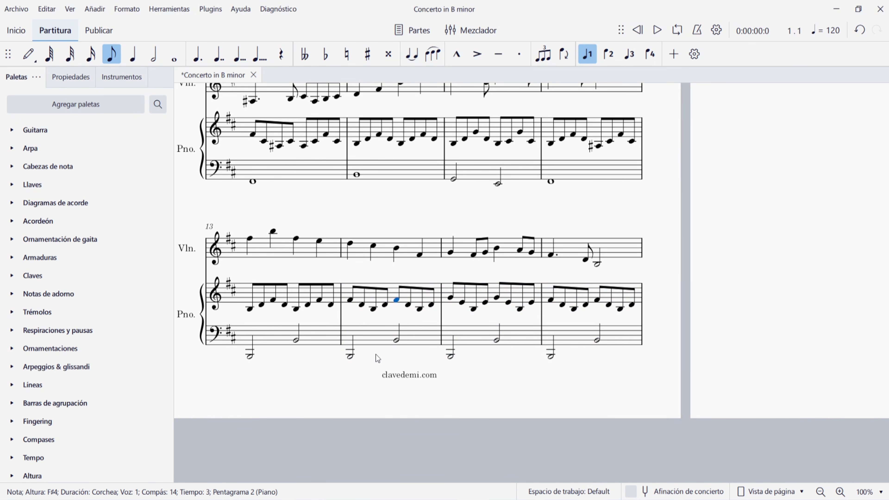
{"action": "key", "text": "Right"}
{"action": "key", "text": "Right"}
{"action": "key", "text": "Right"}
{"action": "key", "text": "Right"}
{"action": "key", "text": "Right"}
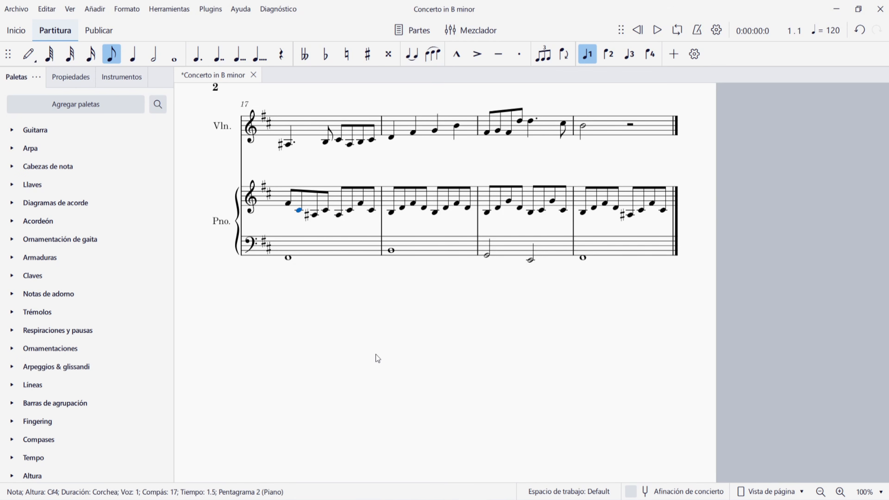
{"action": "key", "text": "Right"}
{"action": "key", "text": "Right"}
{"action": "key", "text": "Right"}
{"action": "key", "text": "Right"}
{"action": "key", "text": "Right"}
{"action": "key", "text": "Right"}
{"action": "key", "text": "Right"}
{"action": "key", "text": "Right"}
{"action": "key", "text": "Right"}
Delete the contents of both piano staves in measures 19 and 20
{"action": "left_click", "coordinate": [485, 197]}
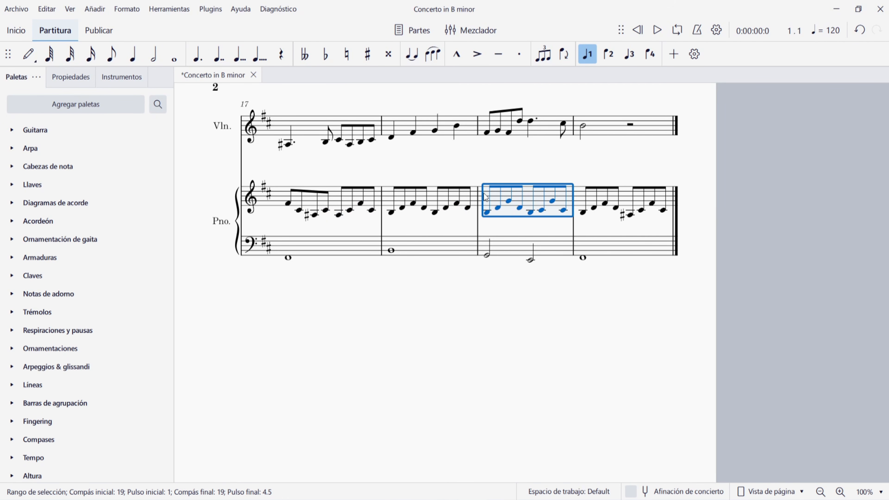
{"action": "left_click", "coordinate": [645, 246], "text": "shift"}
{"action": "key", "text": "Delete"}
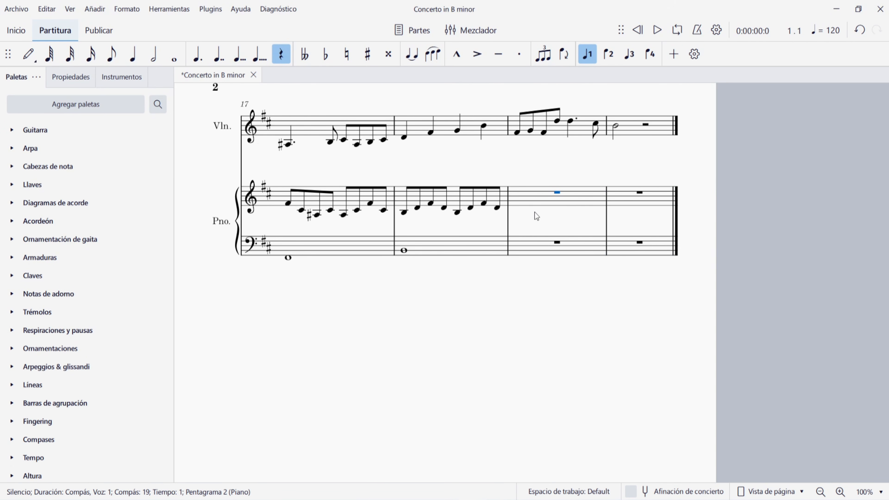
Fill piano treble measure 19 with the eighth notes B, D, F, D, A-sharp, E, F, E
{"action": "left_click", "coordinate": [532, 197]}
{"action": "key", "text": "n"}
{"action": "key", "text": "4"}
{"action": "key", "text": "c"}
{"action": "key", "text": "e"}
{"action": "key", "text": "f"}
{"action": "key", "text": "e"}
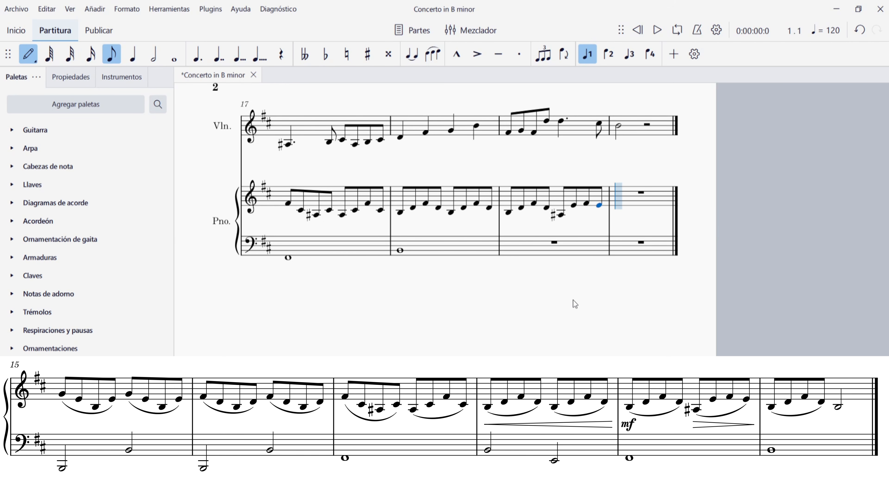
Fill the piano's upper staff in measure 20 with eighth notes B, D, F♯, D and a half note B
{"action": "key", "text": "b"}
{"action": "key", "text": "d"}
{"action": "key", "text": "f"}
{"action": "key", "text": "d"}
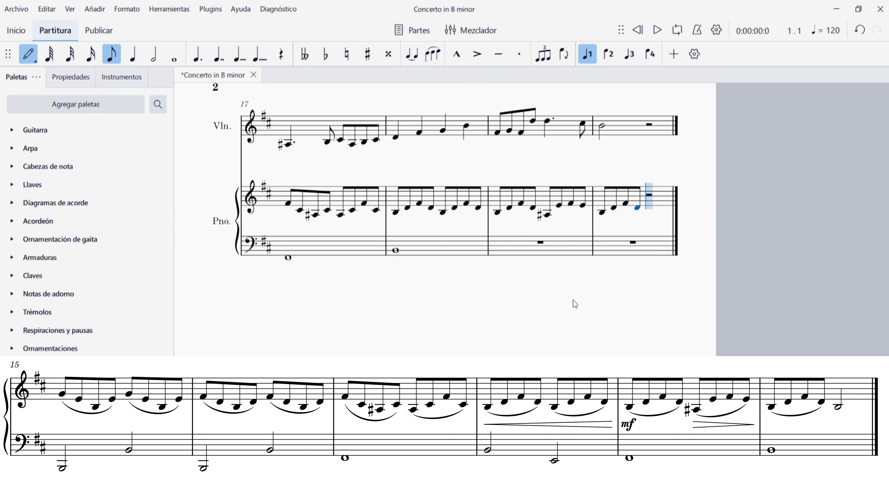
{"action": "key", "text": "5"}
{"action": "key", "text": "b"}
{"action": "key", "text": "Left"}
{"action": "key", "text": "6"}
{"action": "key", "text": "Escape"}
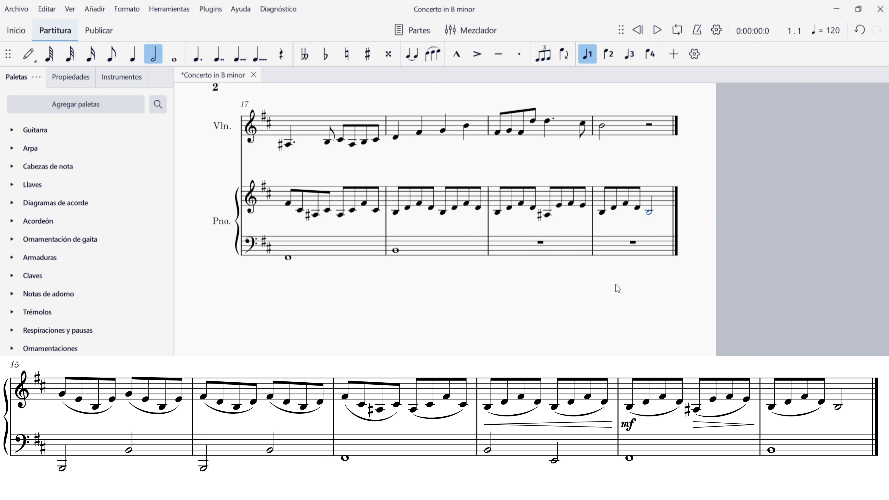
Replace the whole note in the piano's bass staff in measure 18 with a half note B and a lower half note E
{"action": "left_click", "coordinate": [504, 248]}
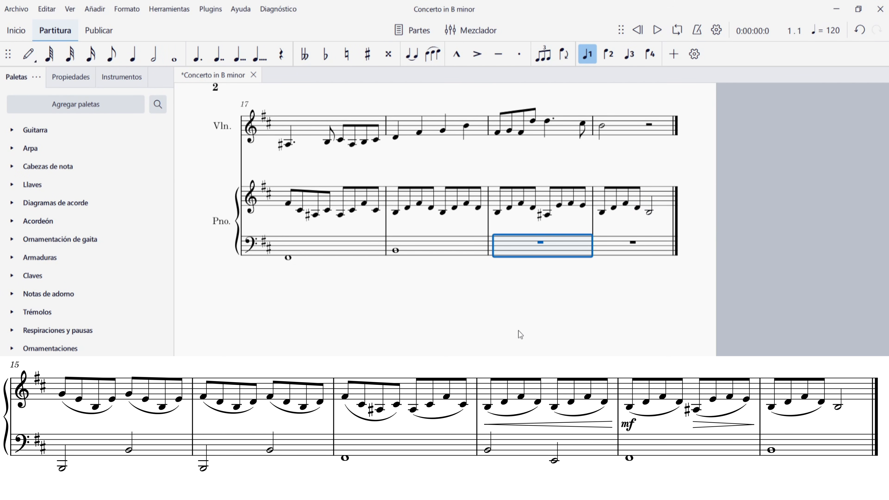
{"action": "key", "text": "n"}
{"action": "key", "text": "Left"}
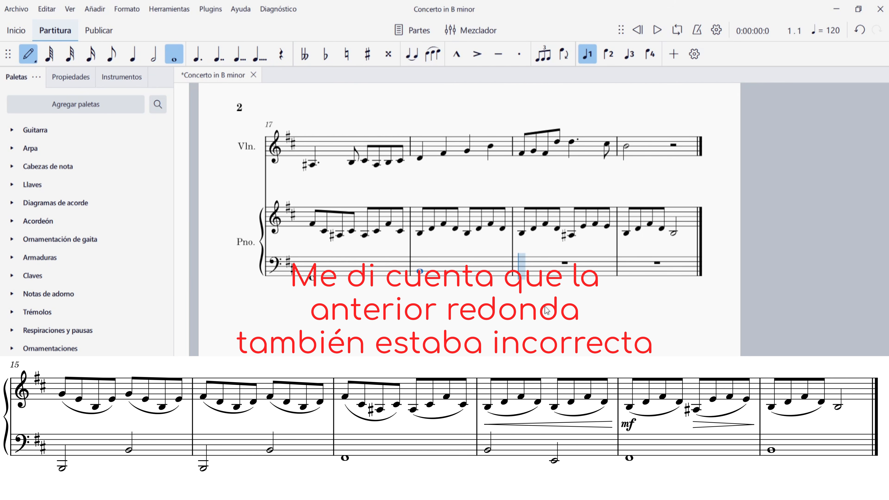
{"action": "key", "text": "6"}
{"action": "key", "text": "e"}
{"action": "key", "text": "ctrl+Down"}
Enter whole notes in the piano's bass staff: a low F♯ in measure 19 and a B in measure 20
{"action": "key", "text": "7"}
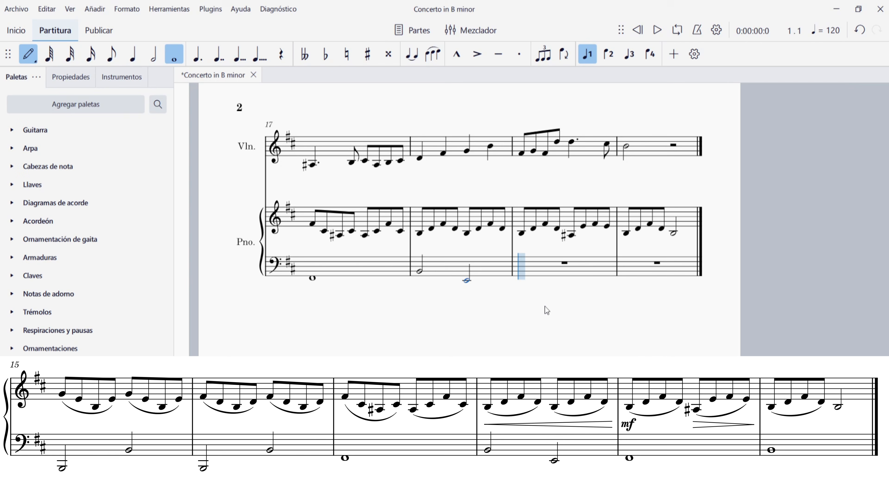
{"action": "key", "text": "f"}
{"action": "key", "text": "b"}
{"action": "key", "text": "6"}
{"action": "key", "text": "7"}
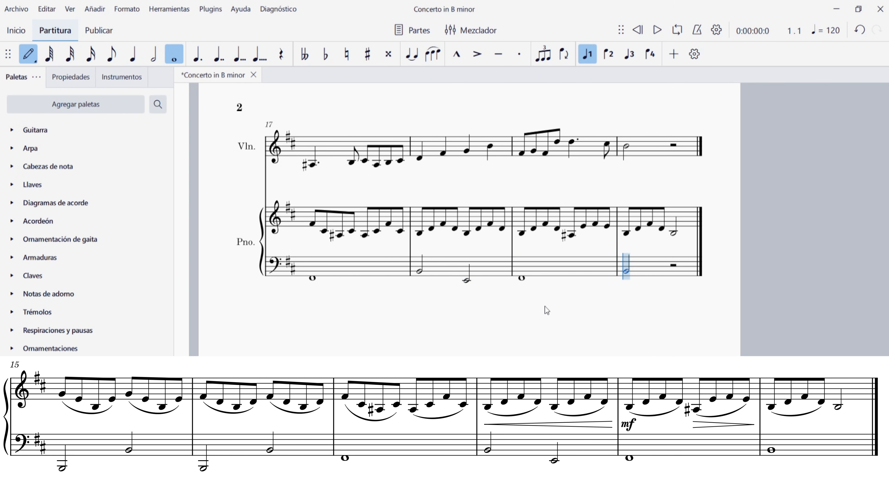
{"action": "key", "text": "b"}
{"action": "key", "text": "Escape"}
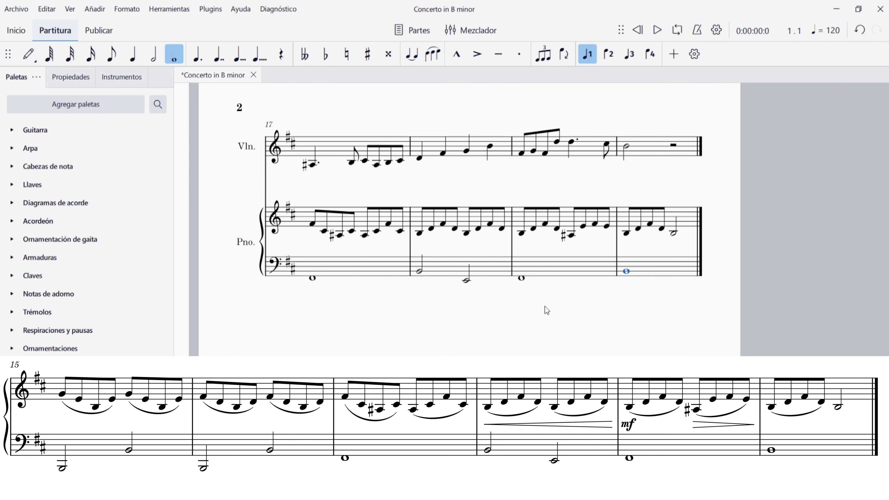
{"action": "key", "text": "Escape"}
Play back the score from measure 19 to the end
{"action": "left_click", "coordinate": [521, 233]}
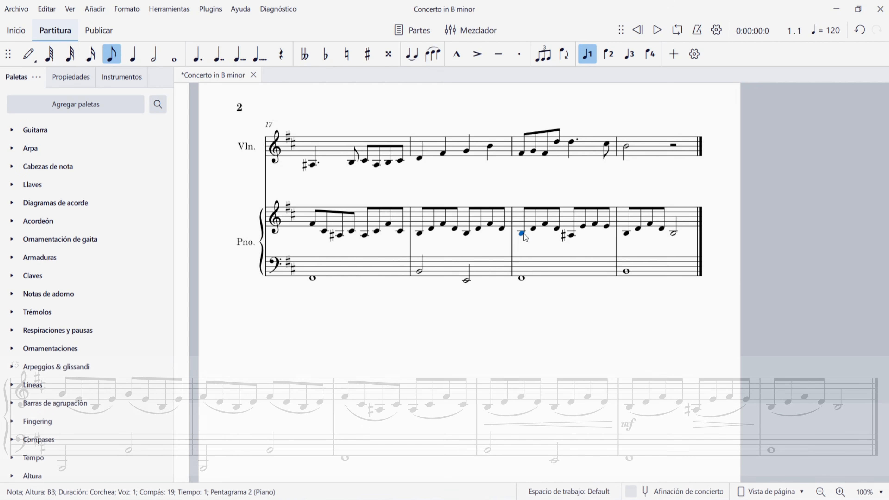
{"action": "left_click", "coordinate": [655, 32]}
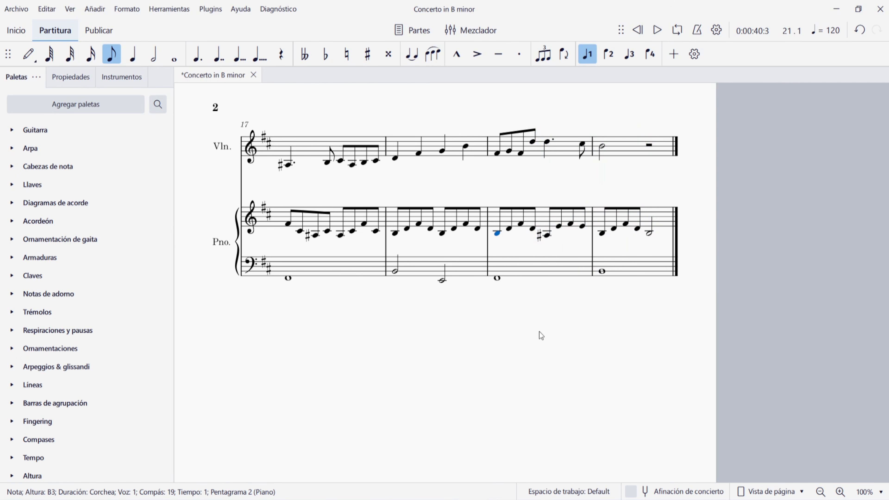
{"action": "left_click", "coordinate": [531, 347]}
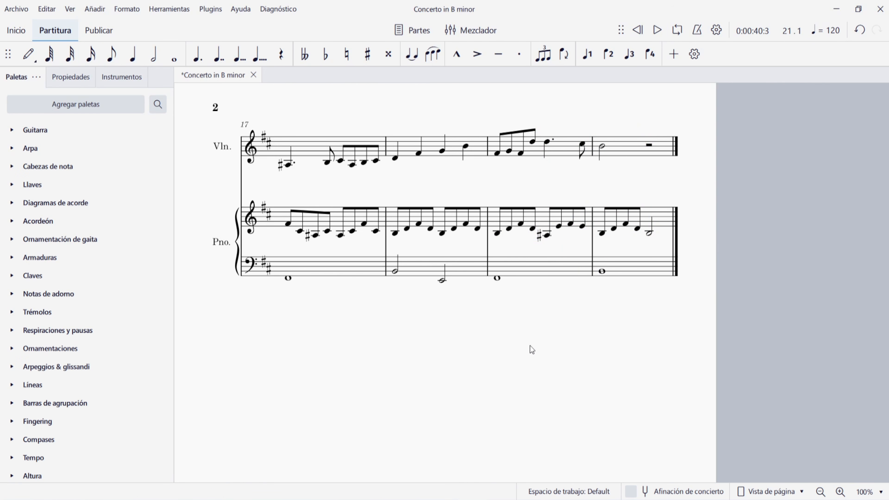
Add an Allegro tempo marking from the Tempo palette above the first violin measure
{"action": "left_click_drag", "start_coordinate": [224, 182], "coordinate": [655, 268]}
{"action": "left_click_drag", "start_coordinate": [391, 127], "coordinate": [573, 84]}
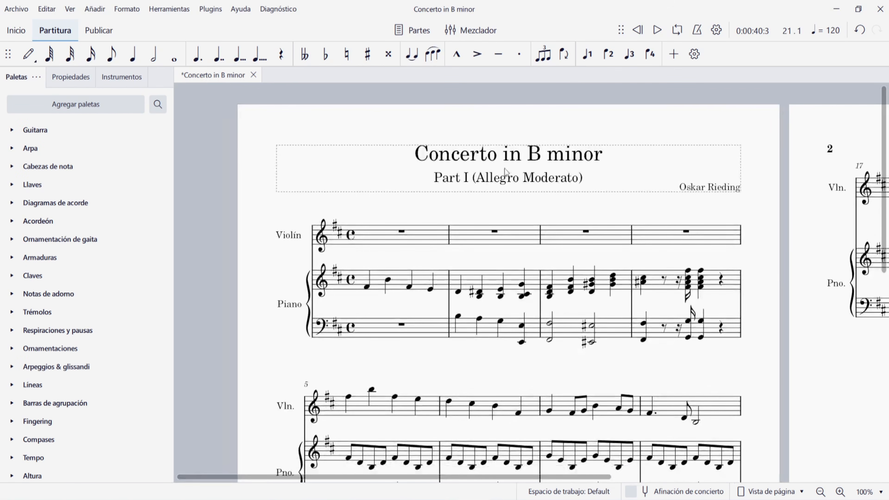
{"action": "left_click_drag", "start_coordinate": [251, 279], "coordinate": [229, 227]}
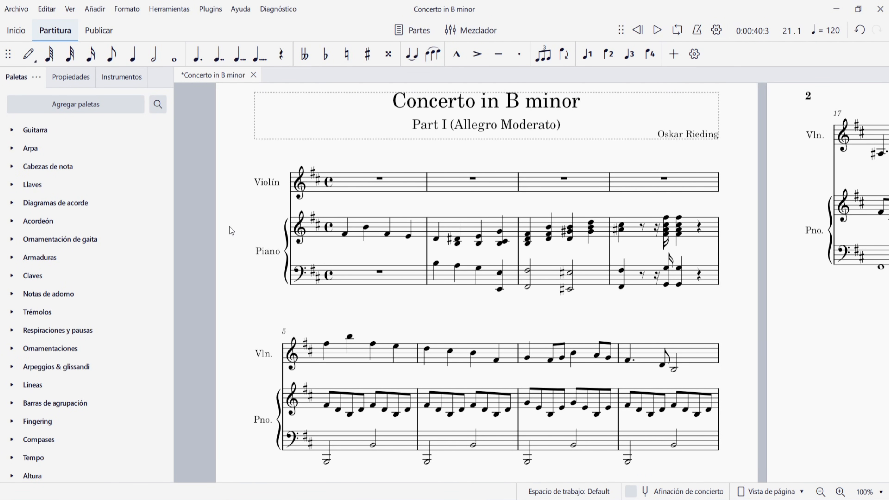
{"action": "left_click_drag", "start_coordinate": [241, 229], "coordinate": [221, 256]}
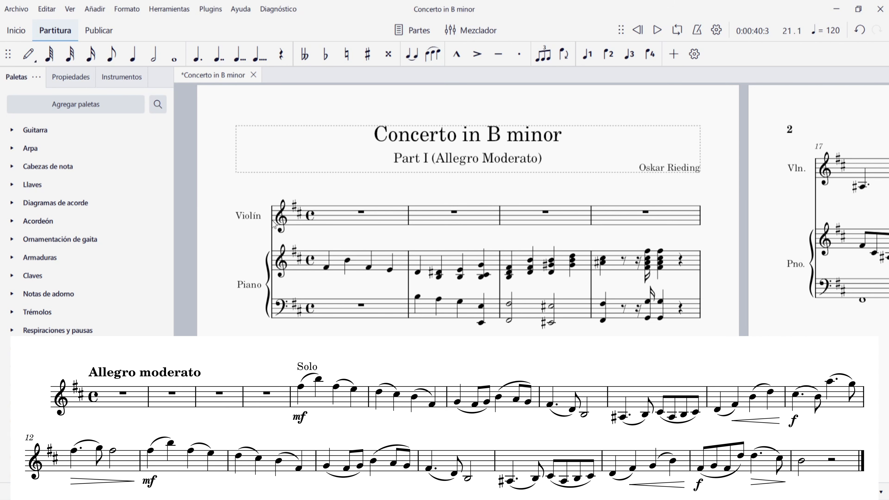
{"action": "left_click", "coordinate": [362, 213]}
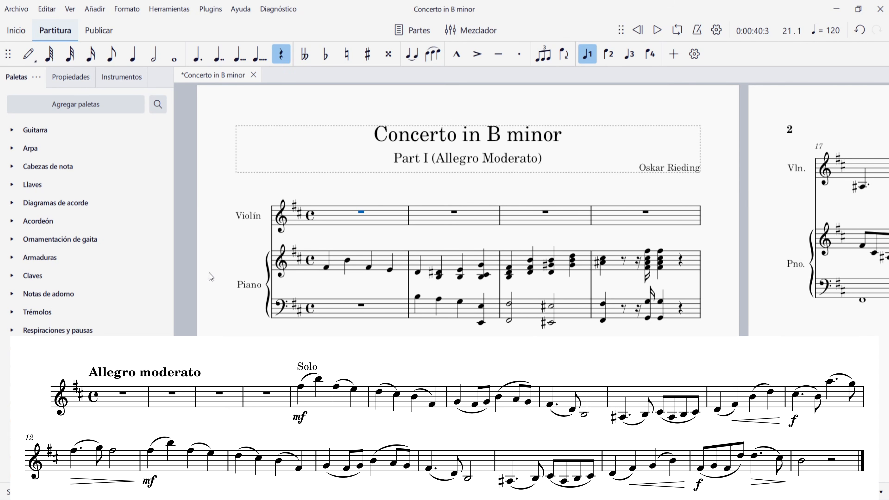
{"action": "scroll", "coordinate": [15, 335], "scroll_direction": "down", "scroll_amount": 4}
{"action": "left_click", "coordinate": [33, 321]}
{"action": "scroll", "coordinate": [86, 307], "scroll_direction": "down", "scroll_amount": 4}
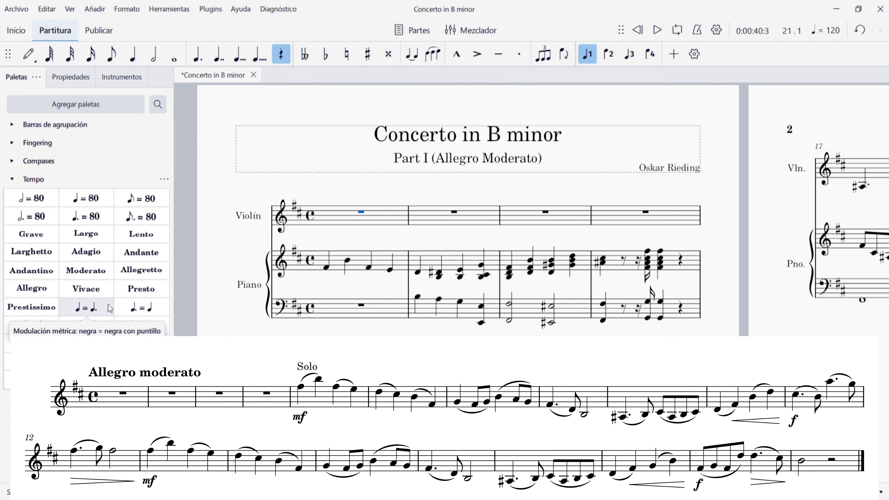
{"action": "left_click", "coordinate": [20, 290]}
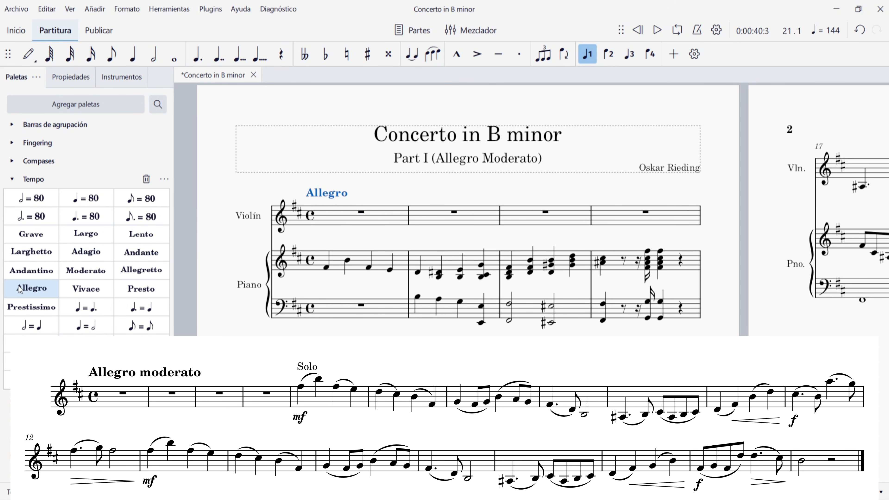
Extend the tempo marking's text to "Allegro moderato" and play back the opening measures
{"action": "double_click", "coordinate": [346, 194]}
{"action": "type", "text": "moderato"}
{"action": "key", "text": "Escape"}
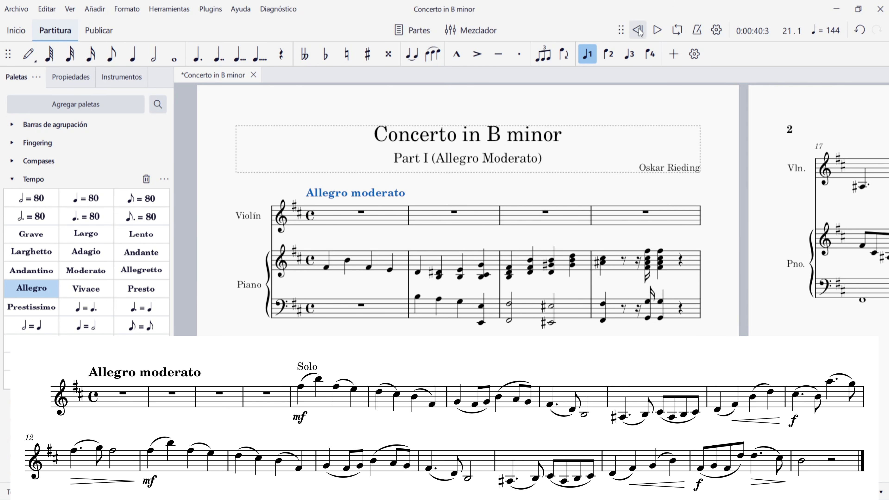
{"action": "left_click", "coordinate": [657, 31]}
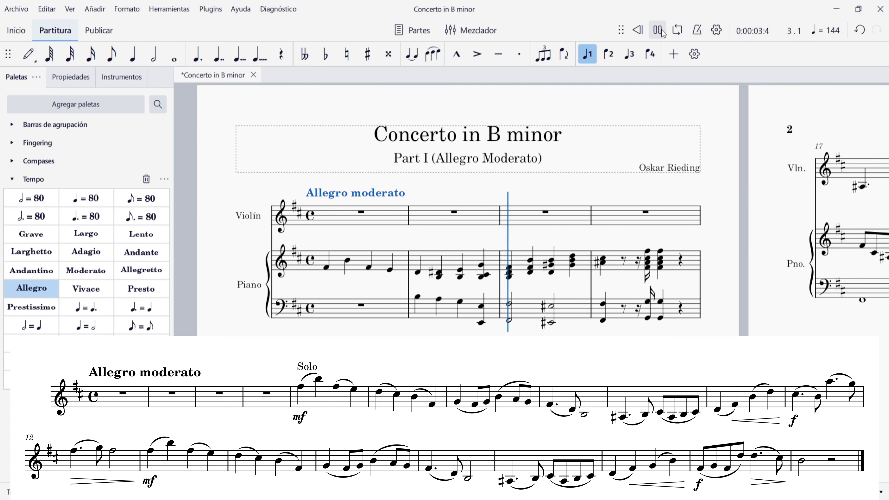
{"action": "left_click", "coordinate": [663, 32]}
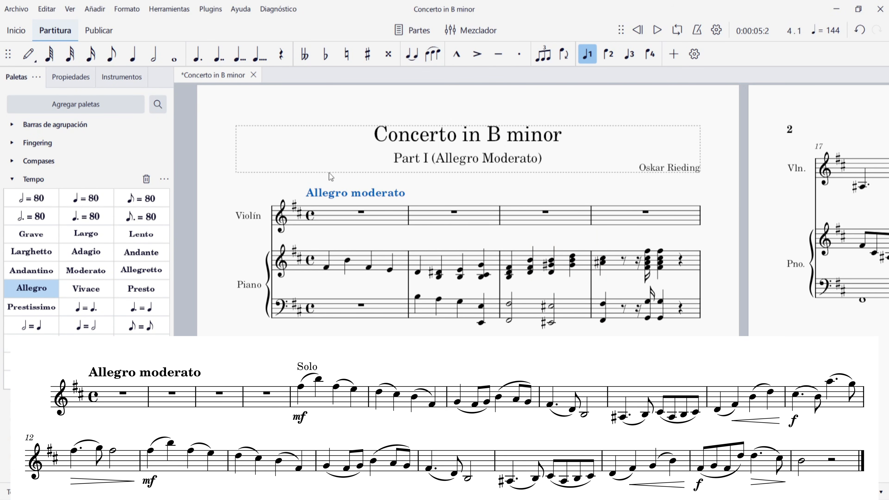
Override the written tempo of the Allegro moderato marking with 120 BPM and play back the opening
{"action": "left_click", "coordinate": [340, 197]}
{"action": "left_click", "coordinate": [74, 77]}
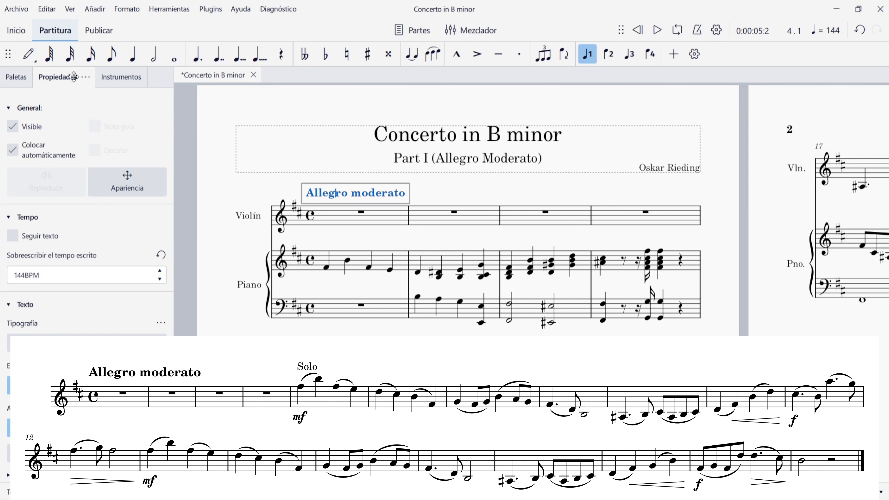
{"action": "left_click", "coordinate": [63, 274]}
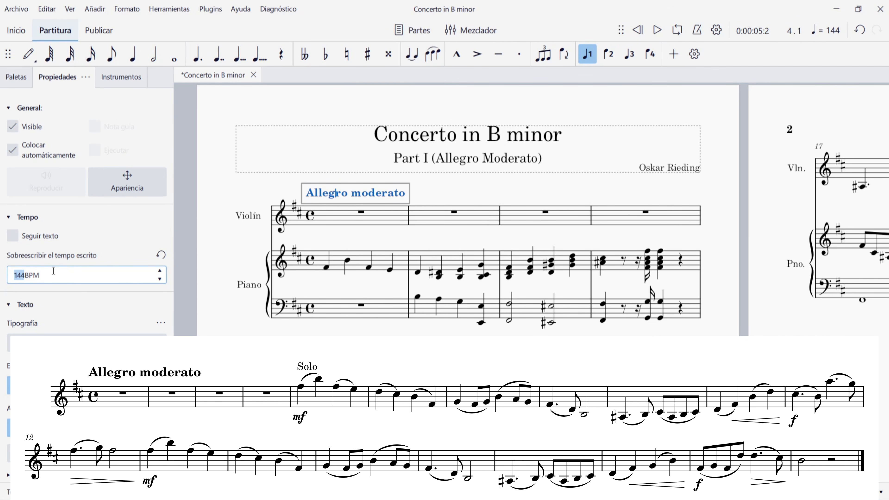
{"action": "type", "text": "120"}
{"action": "left_click", "coordinate": [610, 103]}
{"action": "left_click", "coordinate": [658, 30]}
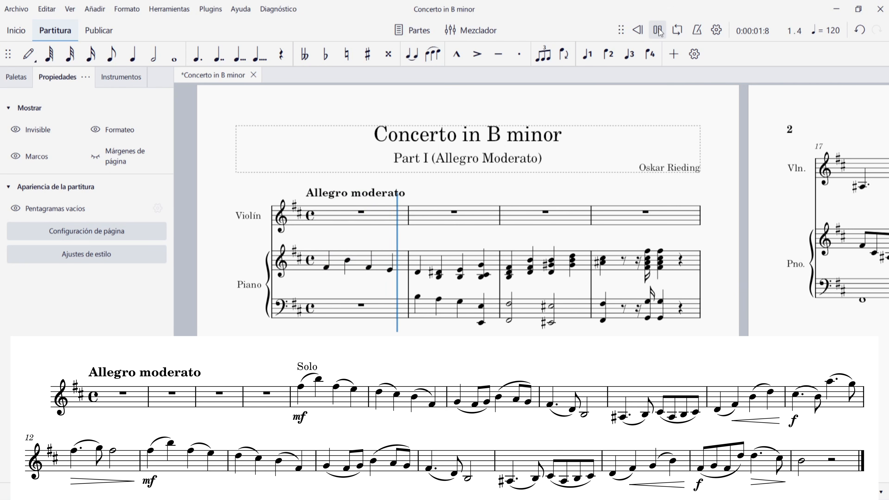
{"action": "key", "text": "space"}
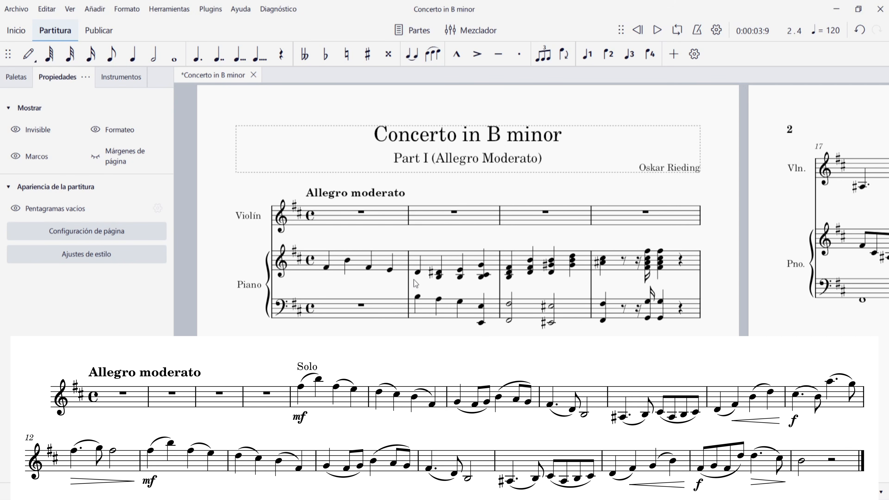
Try a slur over the first two violin notes of measure 5, and undo it
{"action": "left_click", "coordinate": [307, 377]}
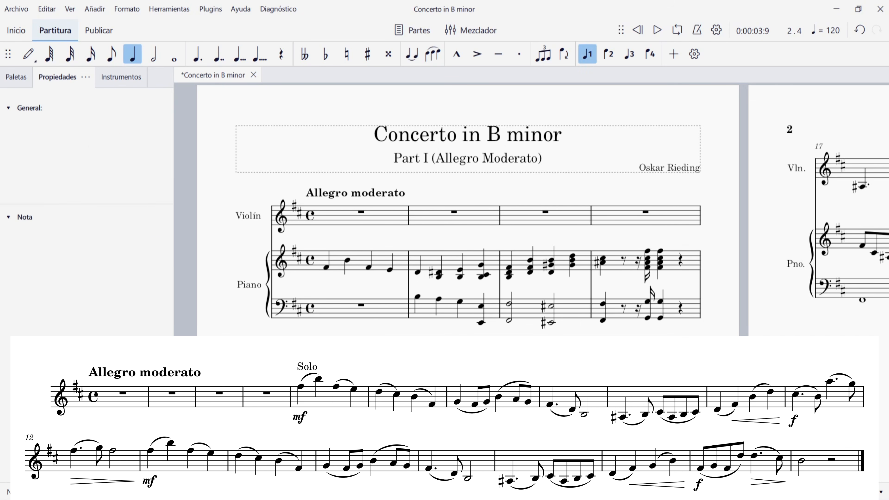
{"action": "left_click_drag", "start_coordinate": [389, 357], "coordinate": [389, 250]}
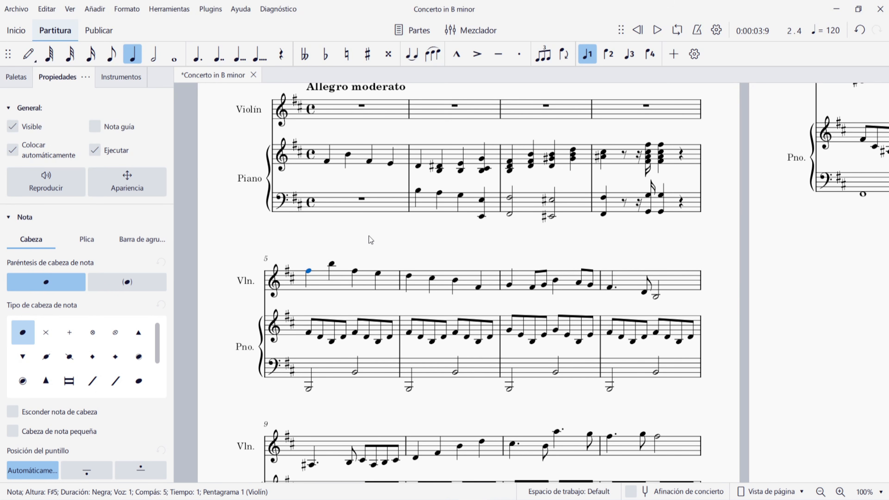
{"action": "key", "text": "s"}
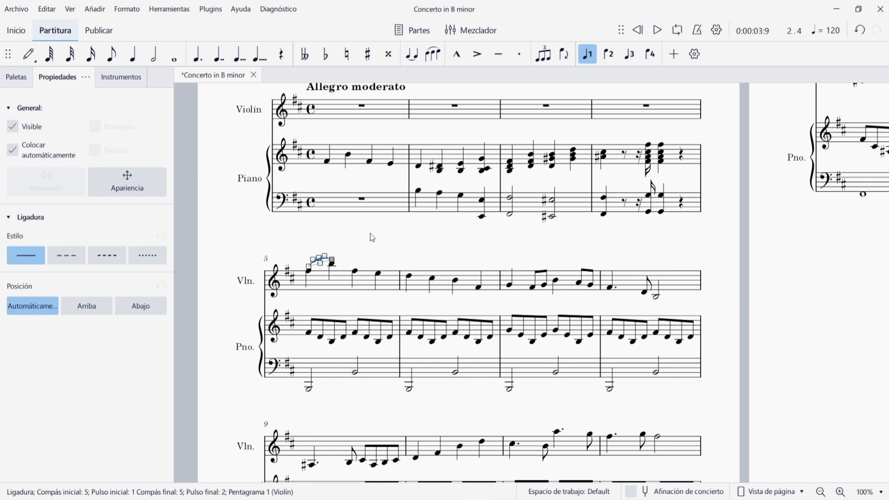
{"action": "left_click", "coordinate": [349, 256]}
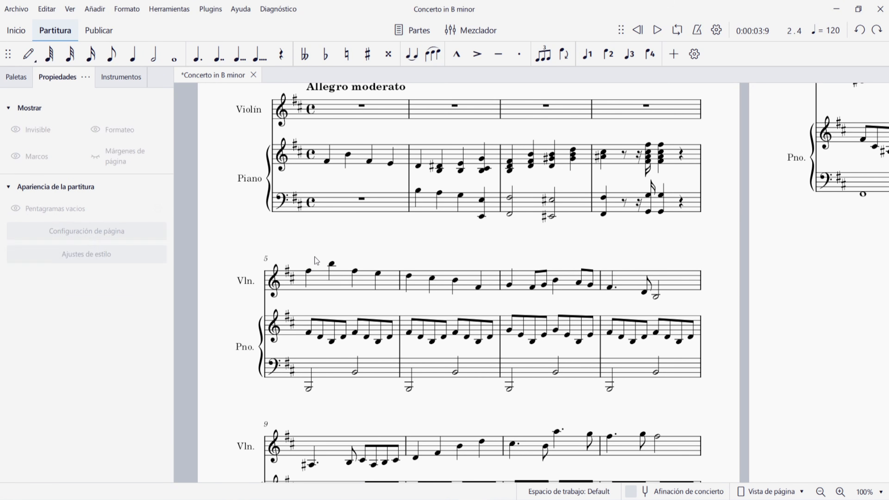
{"action": "key", "text": "ctrl+z"}
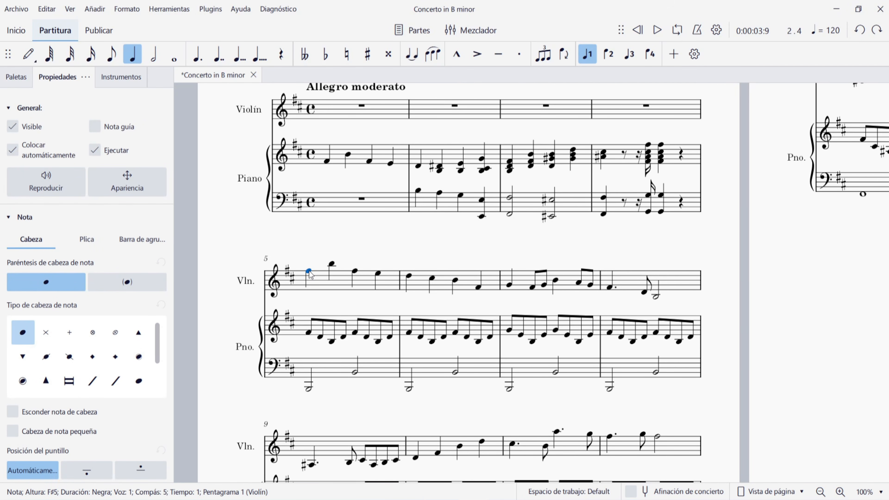
Try a single slur over all four violin notes of measure 5, undo it and clear the selection
{"action": "left_click", "coordinate": [378, 275], "text": "shift"}
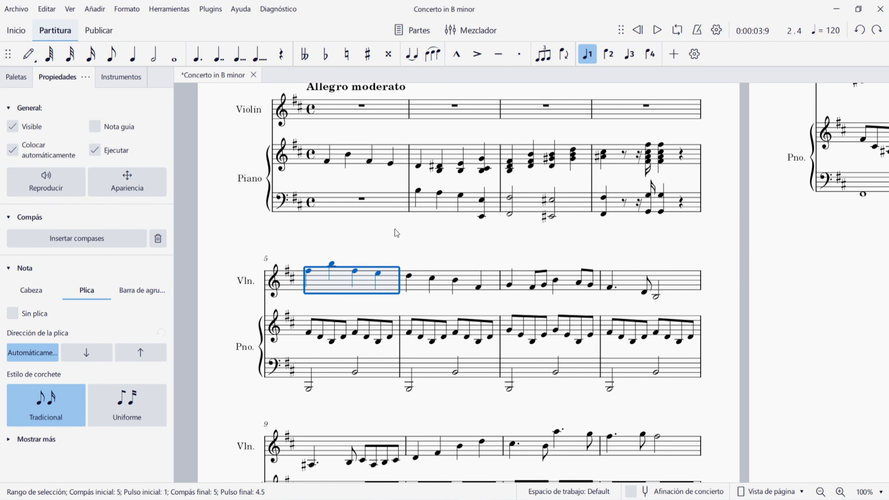
{"action": "key", "text": "s"}
{"action": "key", "text": "Escape"}
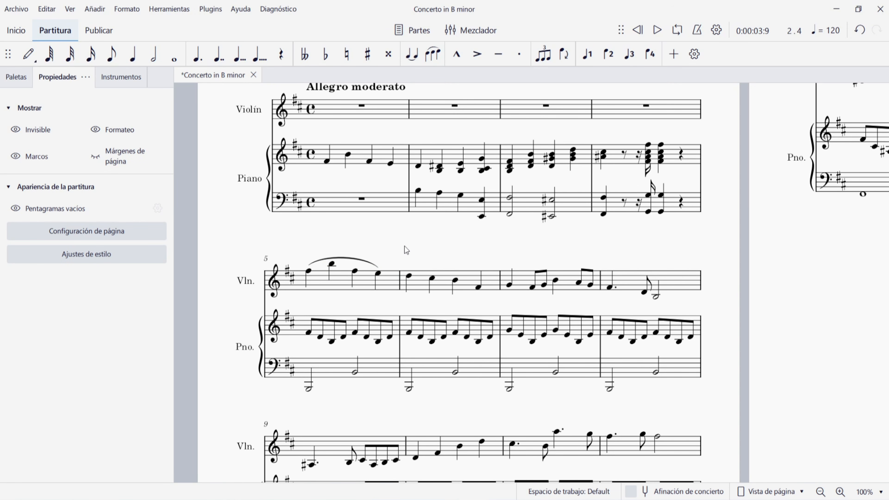
{"action": "key", "text": "ctrl+z"}
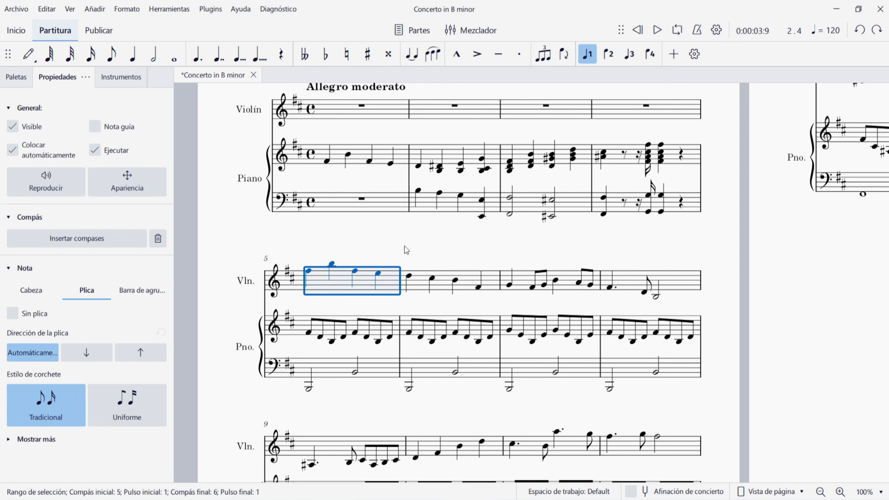
{"action": "key", "text": "Escape"}
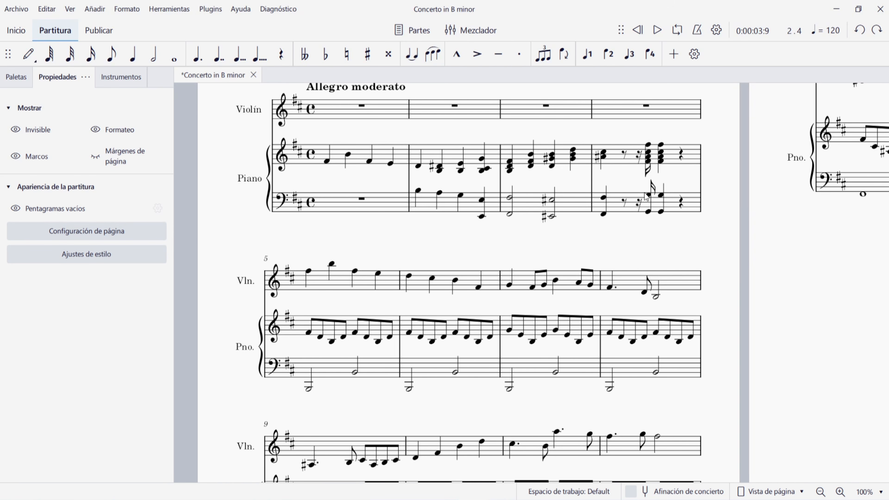
Play back measure 4 starting from the piano's bass staff, and clear the selection
{"action": "left_click", "coordinate": [617, 209]}
{"action": "left_click", "coordinate": [658, 30]}
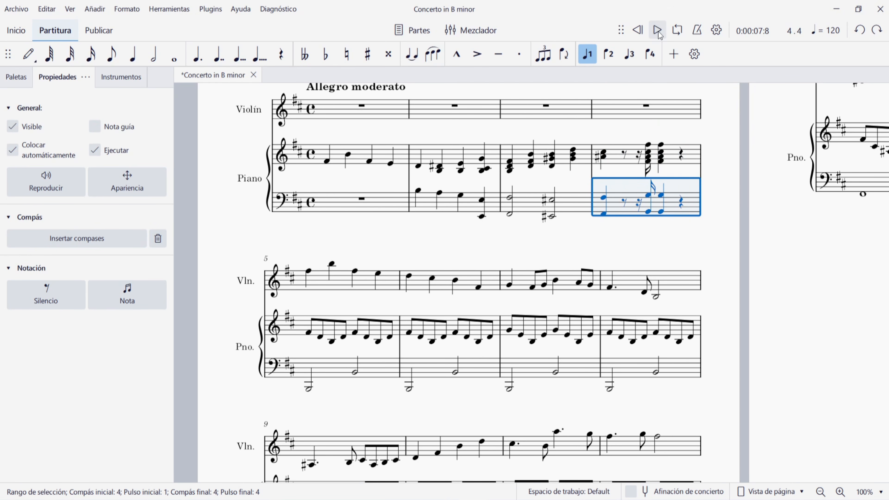
{"action": "left_click", "coordinate": [656, 232]}
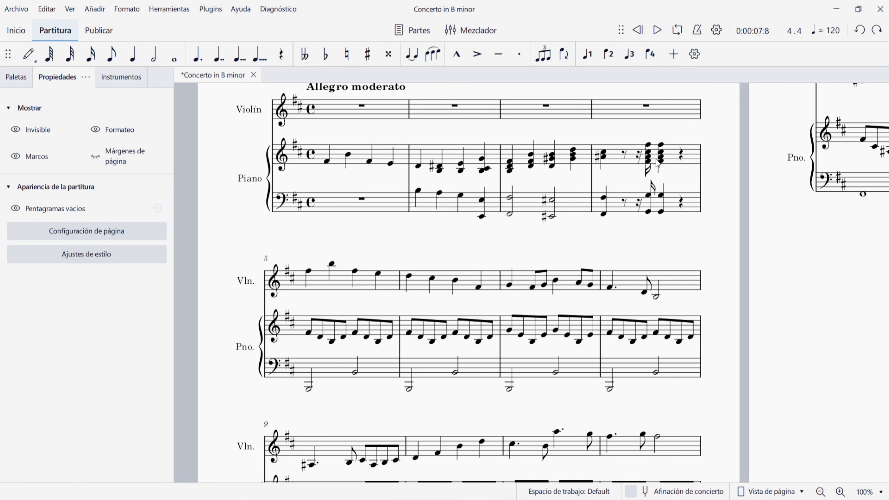
{"action": "scroll", "coordinate": [684, 154], "scroll_direction": "down", "scroll_amount": 1}
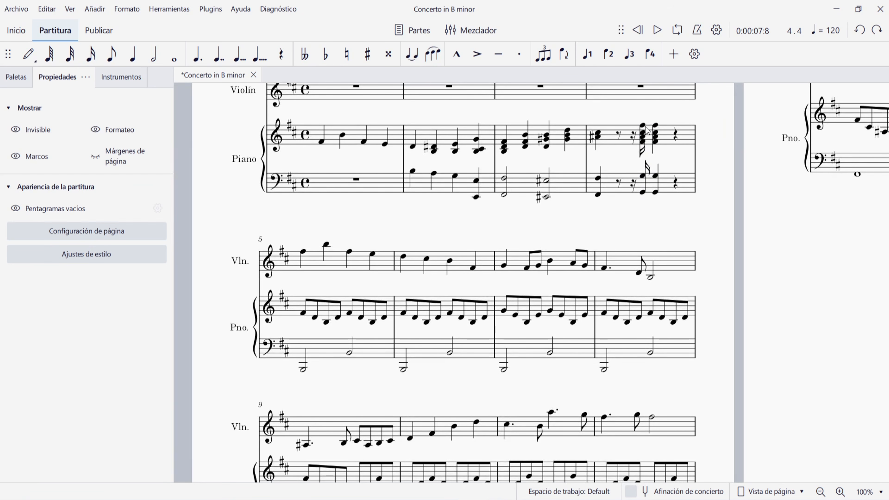
Try tying the sixteenth-note chords of measure 4 to the following chords in both piano staves
{"action": "left_click", "coordinate": [643, 127]}
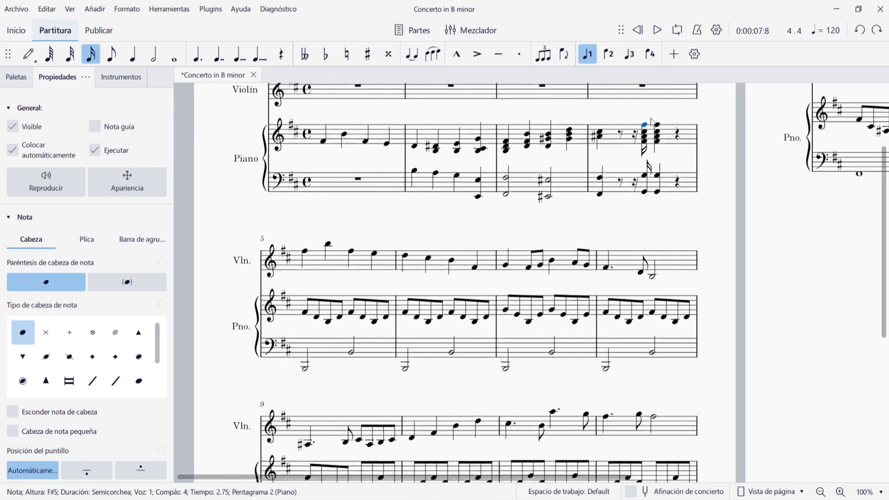
{"action": "scroll", "coordinate": [655, 126], "scroll_direction": "up", "scroll_amount": 1}
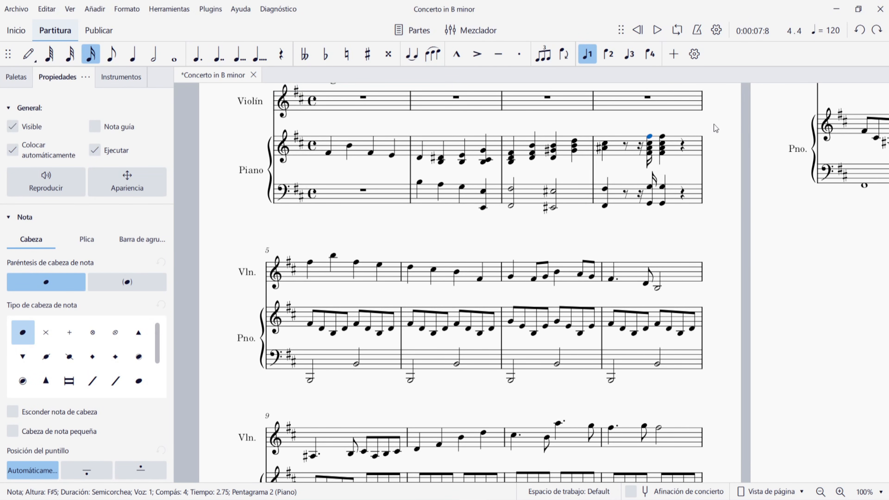
{"action": "key", "text": "shift+Down"}
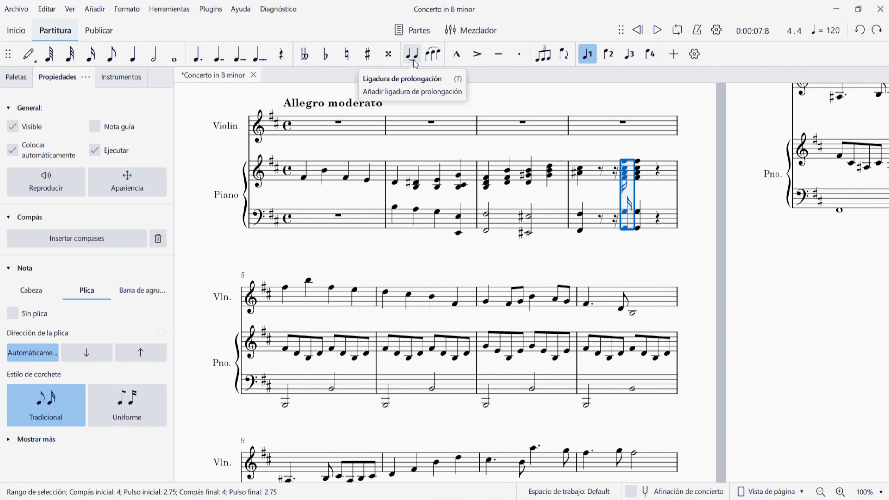
{"action": "key", "text": "t"}
{"action": "key", "text": "Escape"}
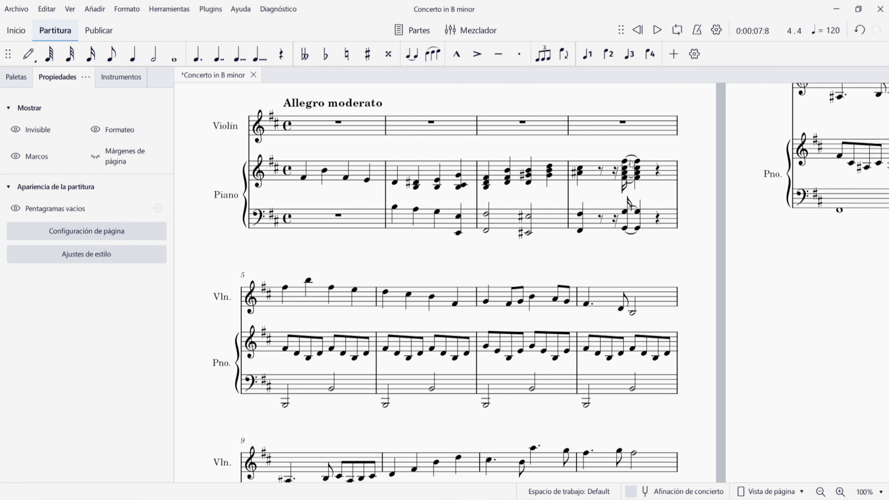
Play back measure 4 starting from the piano's treble staff, and undo the ties
{"action": "left_click", "coordinate": [593, 181]}
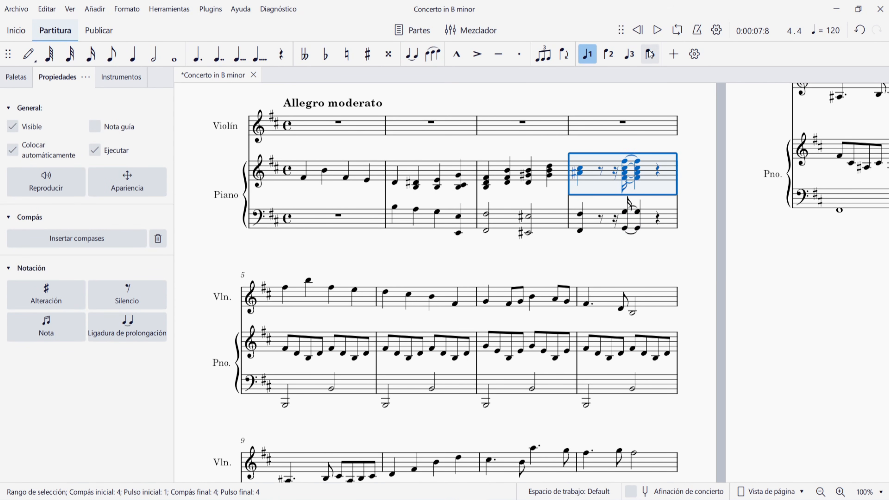
{"action": "left_click", "coordinate": [657, 32]}
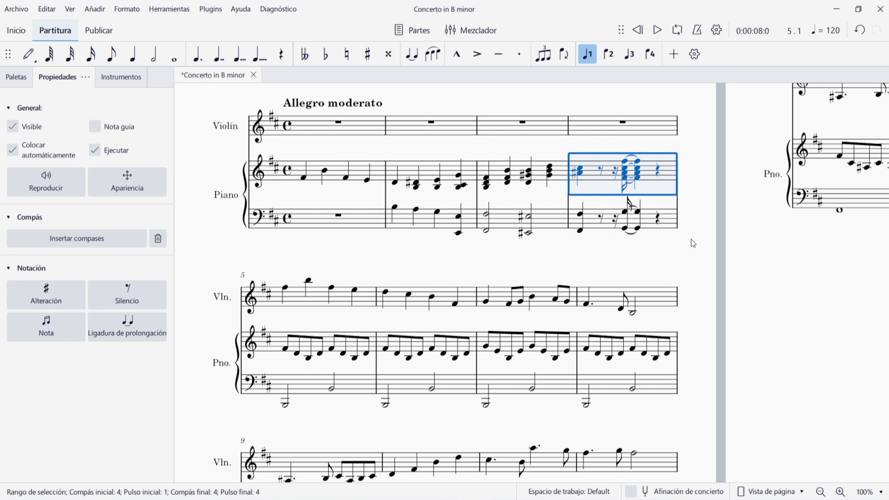
{"action": "left_click", "coordinate": [690, 247]}
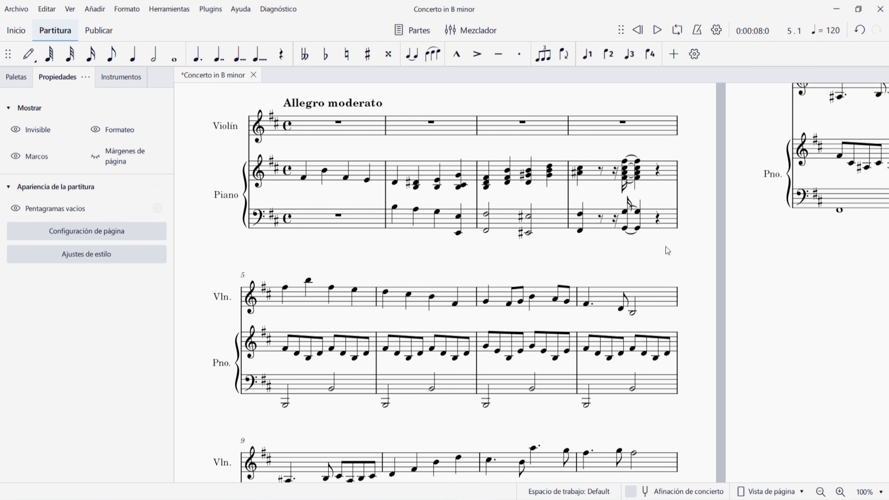
{"action": "key", "text": "ctrl+z"}
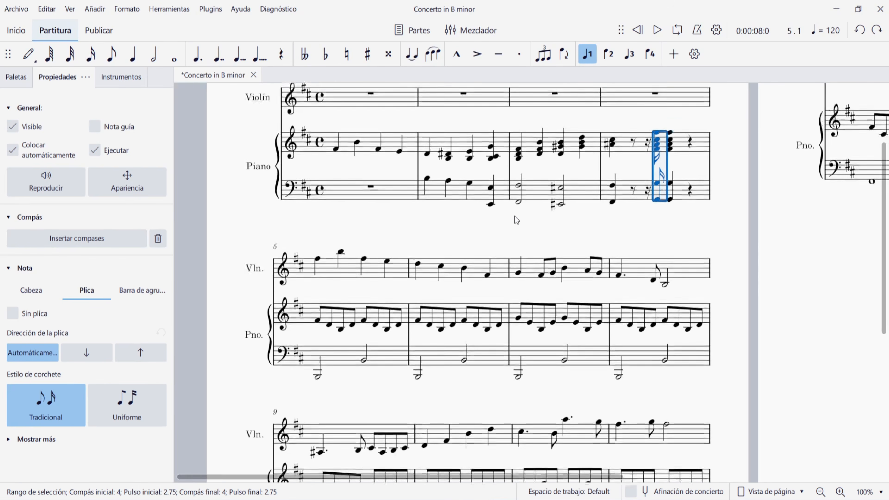
Slur the four violin quarter notes of measure 5 in two pairs, first with second and third with fourth
{"action": "left_click", "coordinate": [333, 257]}
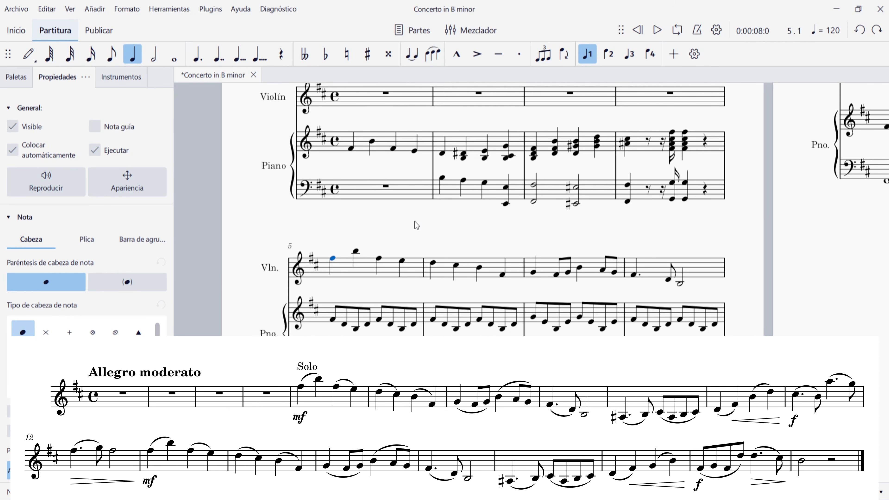
{"action": "key", "text": "s"}
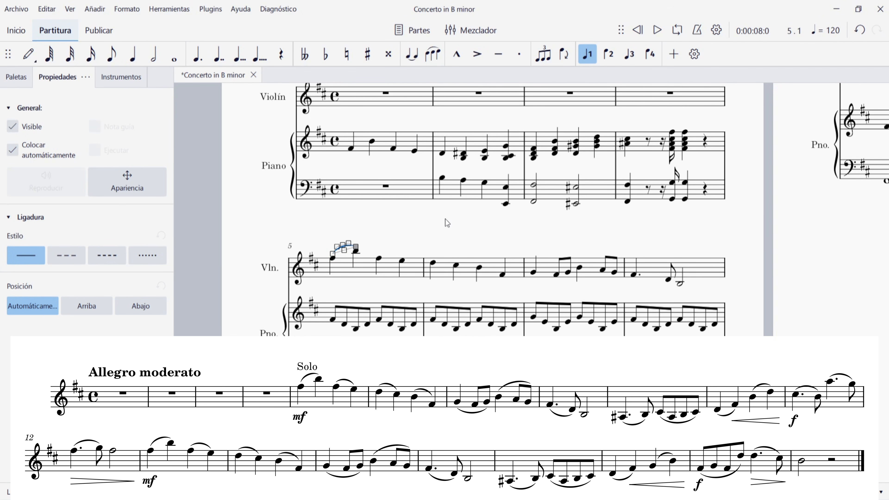
{"action": "left_click", "coordinate": [391, 238]}
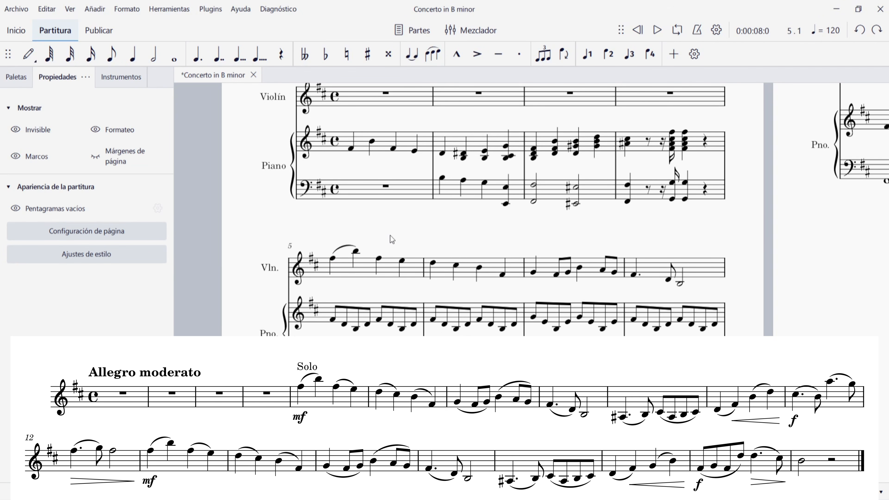
{"action": "left_click", "coordinate": [379, 259]}
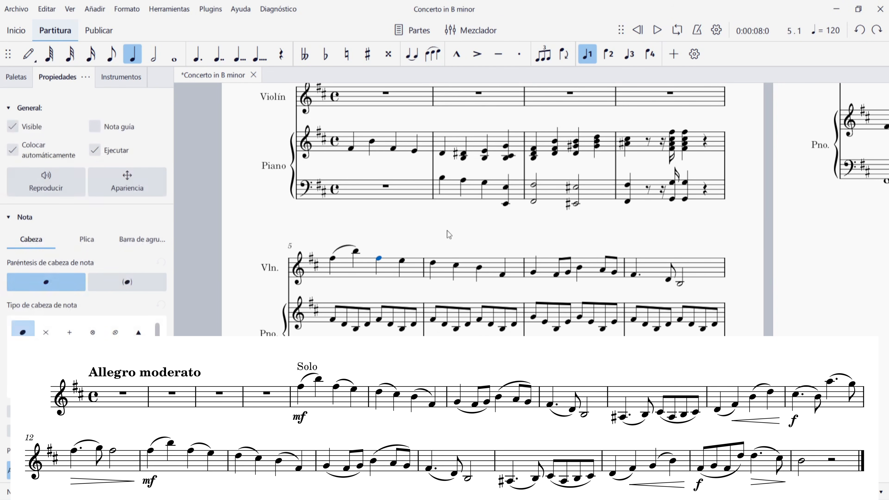
{"action": "key", "text": "s"}
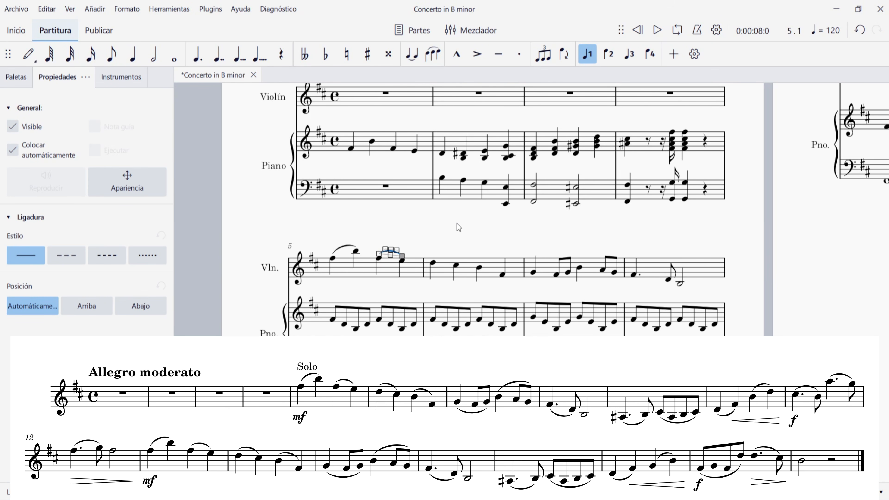
{"action": "key", "text": "Right"}
{"action": "key", "text": "Left"}
{"action": "key", "text": "Right"}
{"action": "key", "text": "Left"}
{"action": "key", "text": "Right"}
{"action": "key", "text": "Left"}
{"action": "key", "text": "Escape"}
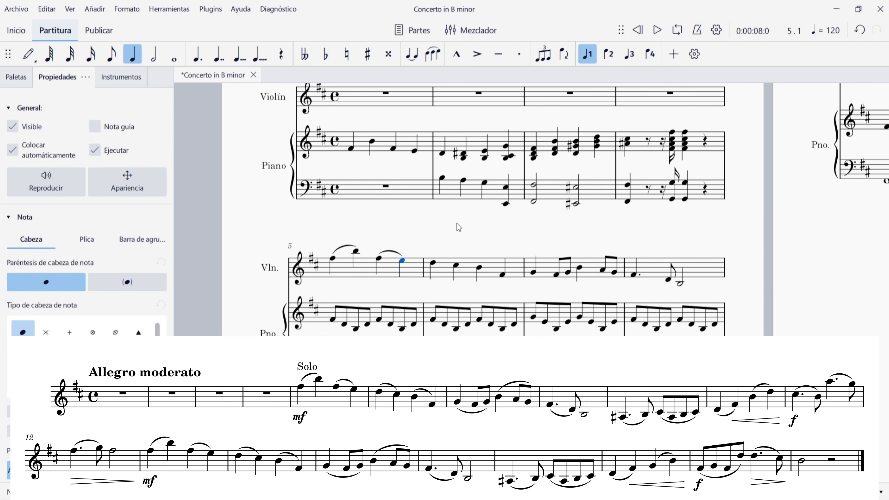
Slur the four violin quarter notes of measure 6 in two pairs
{"action": "key", "text": "alt+Right"}
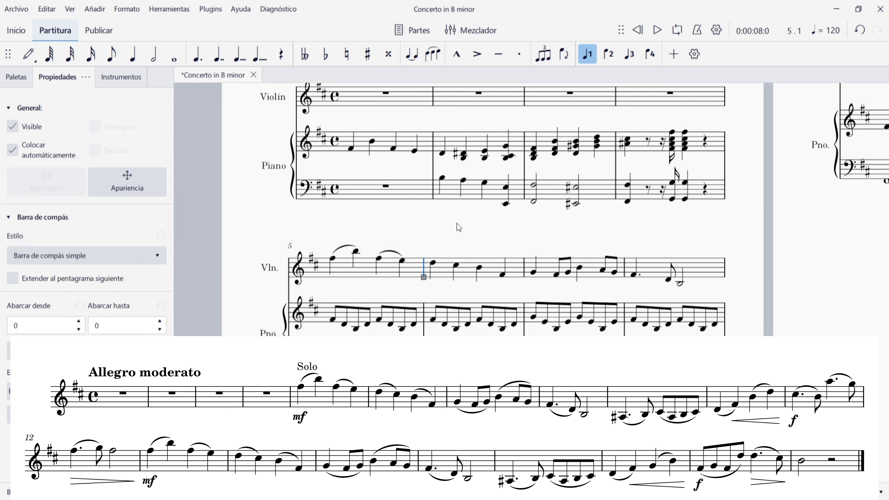
{"action": "key", "text": "alt+Right"}
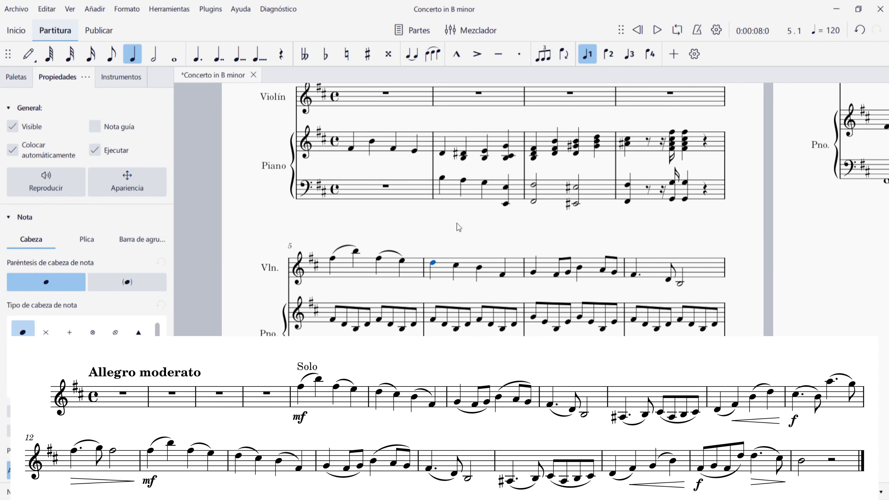
{"action": "key", "text": "s"}
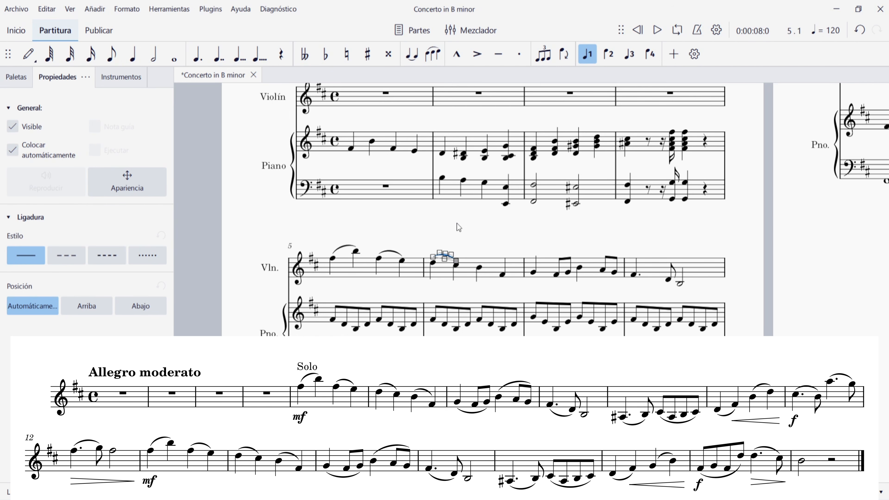
{"action": "key", "text": "Escape"}
{"action": "key", "text": "Right"}
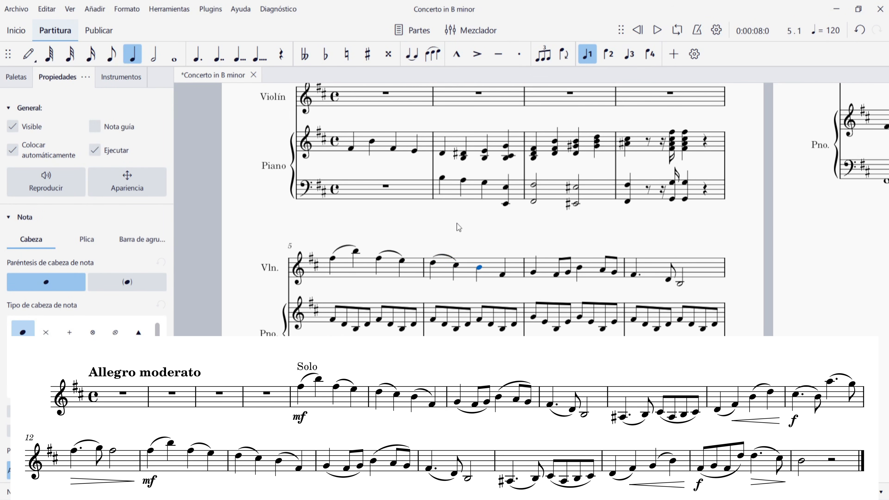
{"action": "key", "text": "s"}
{"action": "key", "text": "Escape"}
Add one slur over the first three violin notes of measure 7 and another over its last three
{"action": "key", "text": "alt+Right"}
{"action": "key", "text": "alt+Right"}
{"action": "key", "text": "shift+Right"}
{"action": "key", "text": "shift+Right"}
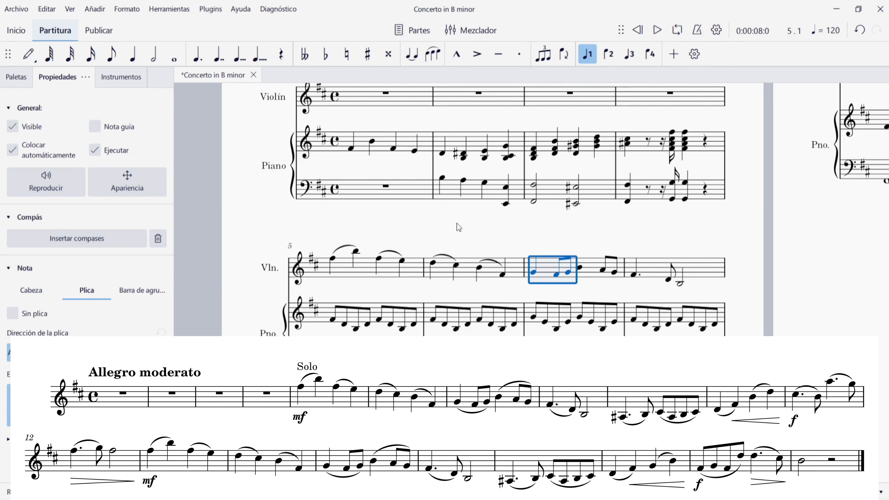
{"action": "key", "text": "s"}
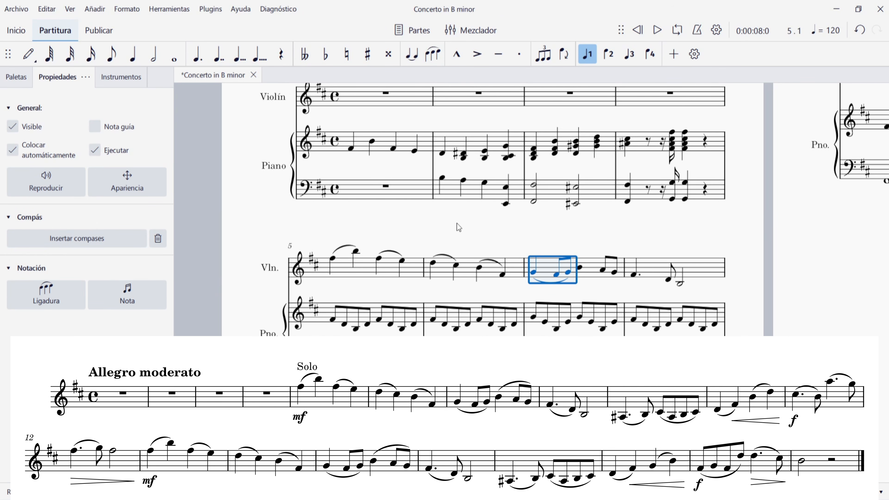
{"action": "key", "text": "shift+Right"}
{"action": "key", "text": "shift+Right"}
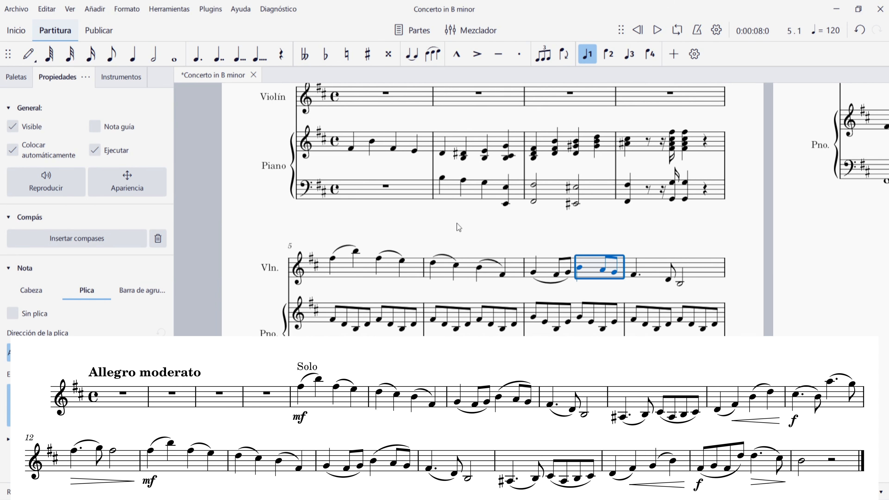
{"action": "key", "text": "s"}
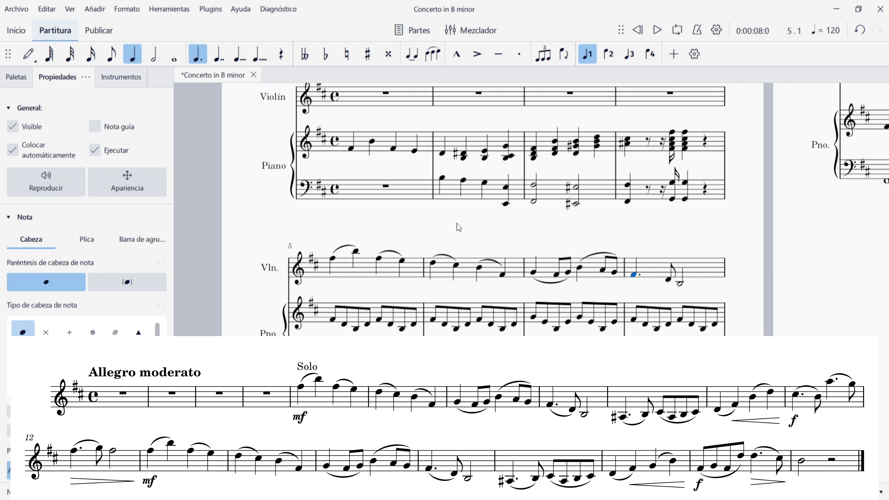
Slur the dotted quarter note to the eighth note in the violin's measure 8
{"action": "key", "text": "shift+Right"}
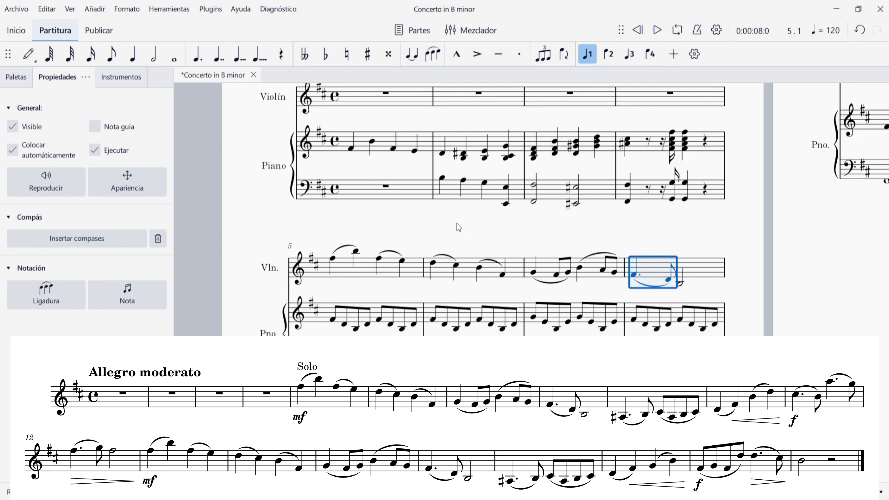
{"action": "key", "text": "Right"}
{"action": "key", "text": "Right"}
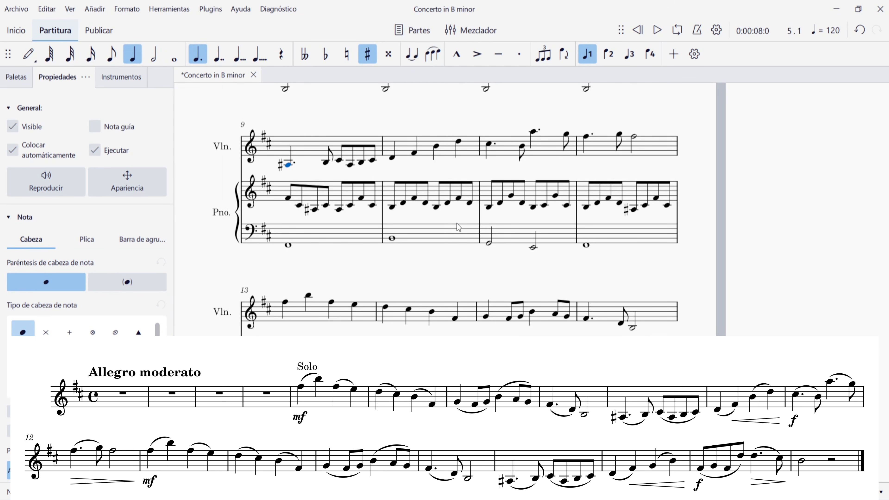
In the violin's measure 9, slur the dotted quarter to the eighth note, and slur the four beamed eighth notes together
{"action": "key", "text": "shift+Right"}
{"action": "key", "text": "s"}
{"action": "key", "text": "Right"}
{"action": "key", "text": "shift+Right"}
{"action": "key", "text": "shift+Right"}
{"action": "key", "text": "shift+Right"}
{"action": "key", "text": "s"}
{"action": "key", "text": "Right"}
Slur the four violin quarter notes of measure 10 in two pairs
{"action": "key", "text": "shift+Right"}
{"action": "key", "text": "s"}
{"action": "key", "text": "Right"}
{"action": "key", "text": "shift+Right"}
{"action": "key", "text": "s"}
{"action": "key", "text": "Right"}
Slur each dotted quarter note to its following eighth note in the violin's measure 11
{"action": "key", "text": "shift+Right"}
{"action": "key", "text": "s"}
{"action": "key", "text": "Right"}
{"action": "key", "text": "shift+Right"}
{"action": "key", "text": "s"}
{"action": "key", "text": "Right"}
Slur the dotted quarter note to the eighth note in the violin's measure 12
{"action": "key", "text": "shift+Right"}
{"action": "key", "text": "s"}
{"action": "key", "text": "Right"}
{"action": "key", "text": "Right"}
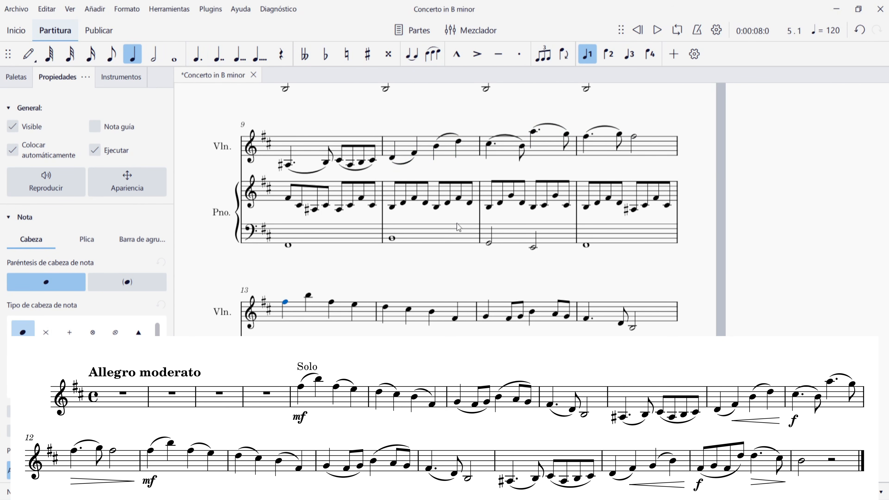
Slur the four violin quarter notes of measure 13 in two pairs
{"action": "key", "text": "shift+Right"}
{"action": "key", "text": "s"}
{"action": "key", "text": "Right"}
{"action": "key", "text": "shift+Right"}
{"action": "key", "text": "s"}
{"action": "key", "text": "Right"}
Slur the four violin quarter notes of measure 14 in two pairs
{"action": "key", "text": "shift+Right"}
{"action": "key", "text": "s"}
{"action": "key", "text": "Right"}
{"action": "key", "text": "shift+Right"}
{"action": "key", "text": "s"}
{"action": "key", "text": "Right"}
Add one slur over the first three violin notes of measure 15 and another over its last three
{"action": "key", "text": "shift+Right"}
{"action": "key", "text": "shift+Right"}
{"action": "key", "text": "s"}
{"action": "key", "text": "Right"}
{"action": "key", "text": "shift+Right"}
{"action": "key", "text": "shift+Right"}
{"action": "key", "text": "s"}
{"action": "key", "text": "Right"}
Slur the dotted quarter note to the eighth note in the violin's measure 16
{"action": "key", "text": "shift+Right"}
{"action": "key", "text": "s"}
{"action": "key", "text": "Right"}
{"action": "key", "text": "Right"}
In the violin's measure 17, slur the dotted quarter to the eighth note, and slur the four beamed eighth notes together
{"action": "key", "text": "shift+Right"}
{"action": "key", "text": "s"}
{"action": "key", "text": "Right"}
{"action": "key", "text": "shift+Right"}
{"action": "key", "text": "shift+Right"}
{"action": "key", "text": "shift+Right"}
{"action": "key", "text": "s"}
{"action": "key", "text": "Right"}
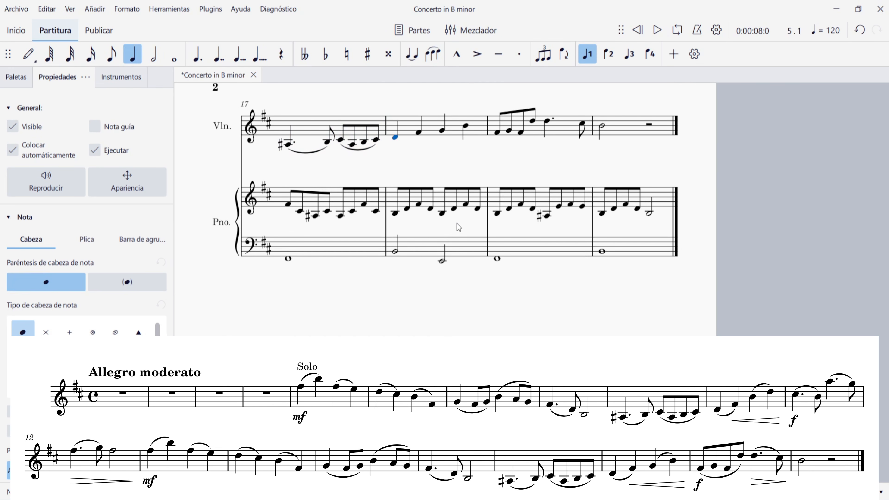
Slur the four violin quarter notes of measure 18 in two pairs
{"action": "key", "text": "shift+Right"}
{"action": "key", "text": "s"}
{"action": "key", "text": "Right"}
{"action": "key", "text": "shift+Right"}
{"action": "key", "text": "s"}
{"action": "key", "text": "Right"}
In the violin's measure 19, slur the four beamed eighth notes together, and slur the dotted quarter to the last eighth note
{"action": "key", "text": "shift+Right"}
{"action": "key", "text": "shift+Right"}
{"action": "key", "text": "shift+Right"}
{"action": "key", "text": "s"}
{"action": "key", "text": "Right"}
{"action": "key", "text": "shift+Right"}
{"action": "key", "text": "ctrl+z"}
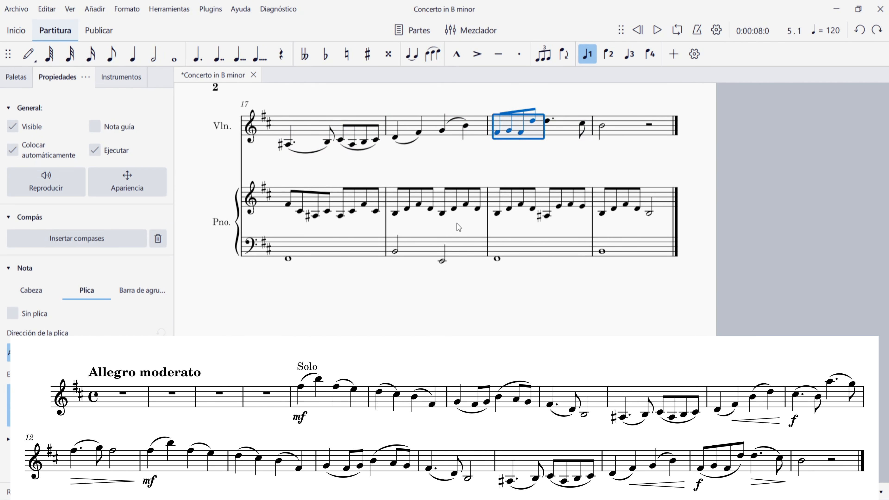
{"action": "key", "text": "s"}
{"action": "key", "text": "Right"}
{"action": "key", "text": "shift+Right"}
{"action": "key", "text": "s"}
{"action": "key", "text": "Right"}
{"action": "key", "text": "Home"}
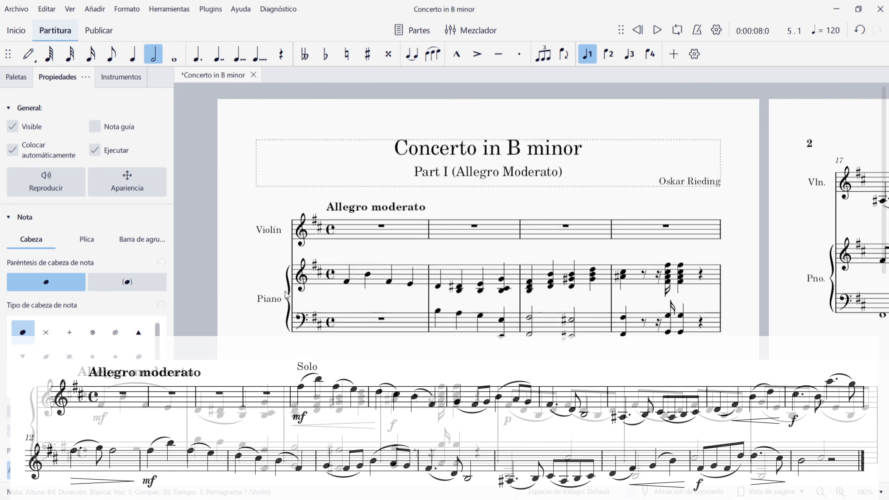
Add a single slur over all four treble-staff piano notes of measure 1 and clear the selection
{"action": "scroll", "coordinate": [454, 248], "scroll_direction": "down", "scroll_amount": 2}
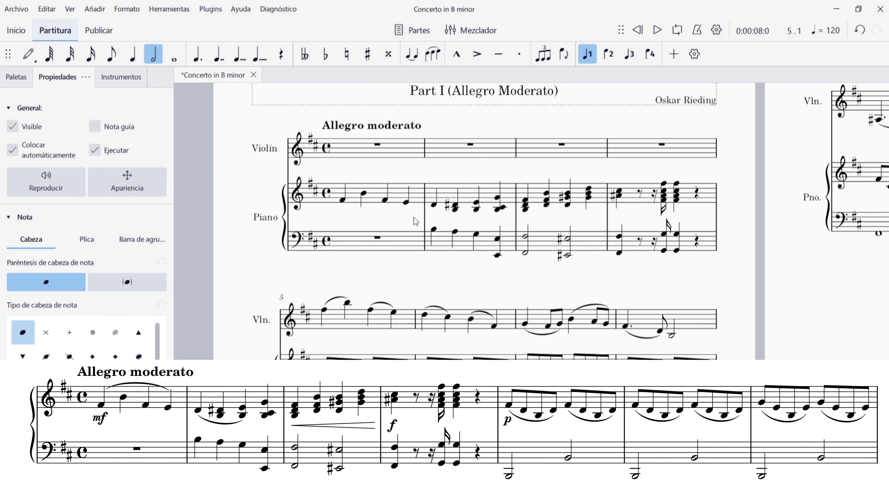
{"action": "left_click", "coordinate": [403, 193]}
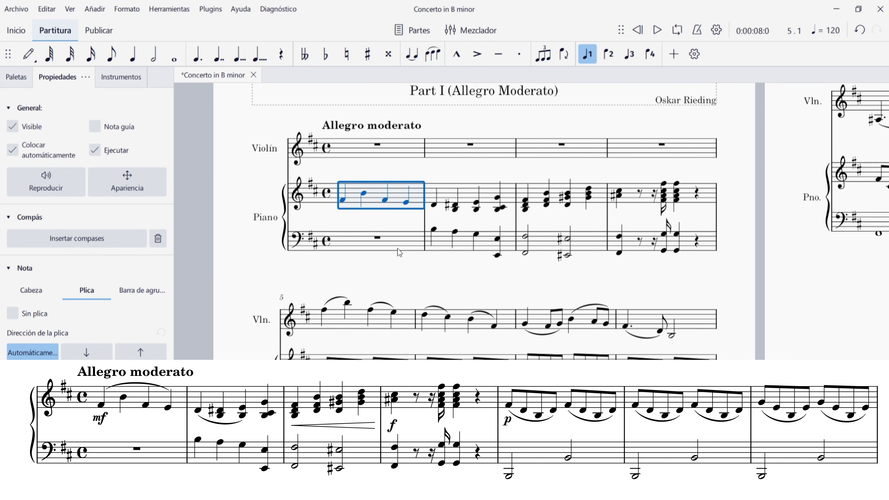
{"action": "key", "text": "s"}
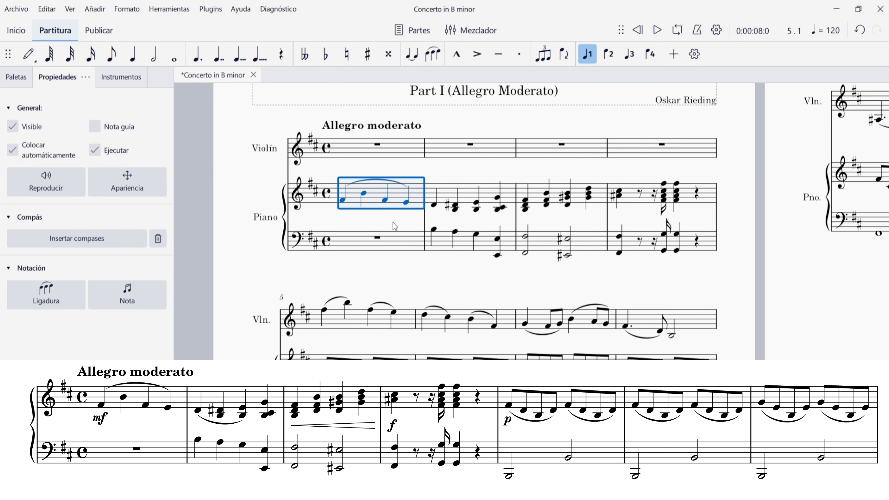
{"action": "left_click", "coordinate": [395, 226]}
Add a slur from the first note to the third beat's chord in the piano's treble staff of measure 2
{"action": "left_click", "coordinate": [434, 206]}
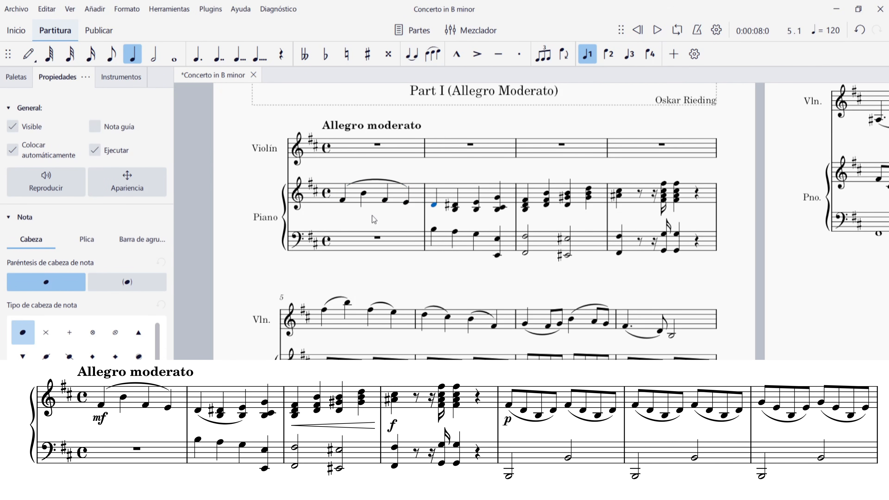
{"action": "key", "text": "shift+Right"}
{"action": "key", "text": "shift+Right"}
{"action": "key", "text": "s"}
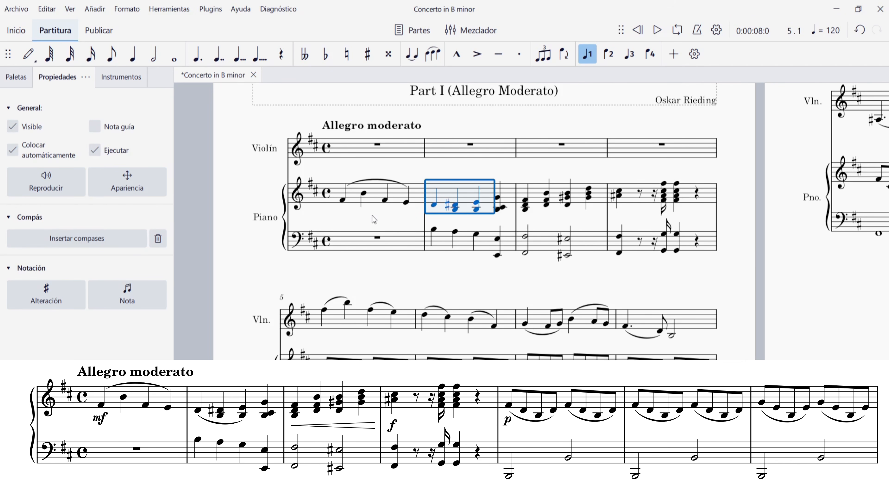
Slur the piano's treble-staff eighth notes of measure 5 in two groups of four
{"action": "key", "text": "Right"}
{"action": "key", "text": "Right"}
{"action": "key", "text": "ctrl+Right"}
{"action": "key", "text": "Right"}
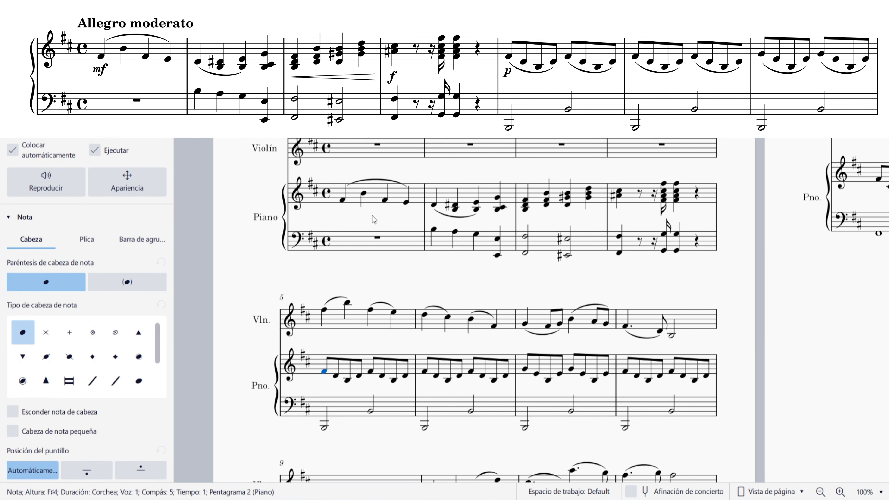
{"action": "key", "text": "shift+Right"}
{"action": "key", "text": "shift+Right"}
{"action": "key", "text": "shift+Right"}
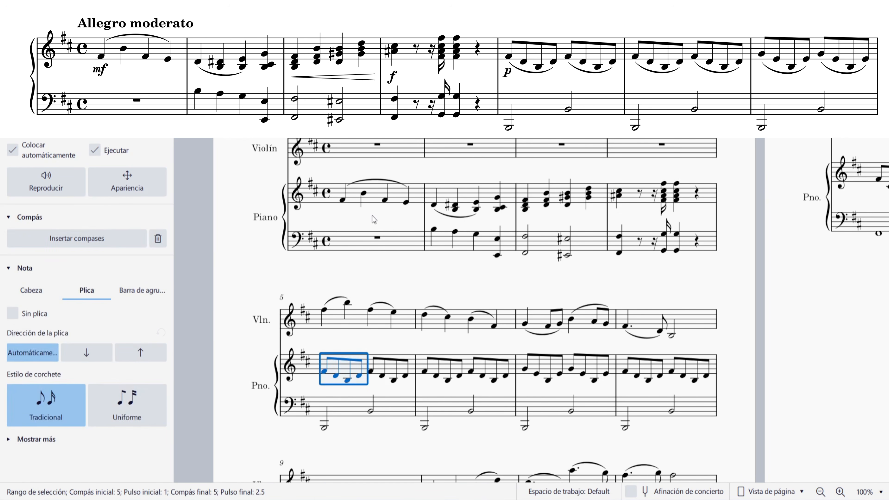
{"action": "key", "text": "s"}
{"action": "key", "text": "Right"}
{"action": "key", "text": "shift+Right"}
{"action": "key", "text": "shift+Right"}
{"action": "key", "text": "shift+Right"}
{"action": "key", "text": "s"}
Slur the piano's treble-staff eighth notes of measure 6 in two groups of four
{"action": "key", "text": "Right"}
{"action": "key", "text": "shift+Right"}
{"action": "key", "text": "shift+Right"}
{"action": "key", "text": "shift+Right"}
{"action": "key", "text": "s"}
{"action": "key", "text": "shift+Right"}
{"action": "key", "text": "shift+Right"}
{"action": "key", "text": "s"}
Slur the piano's treble-staff eighth notes in groups of four through measures 7 and 8 and the first half of measure 9
{"action": "key", "text": "Right"}
{"action": "key", "text": "shift+Right"}
{"action": "key", "text": "shift+Right"}
{"action": "key", "text": "shift+Right"}
{"action": "key", "text": "s"}
{"action": "key", "text": "Right"}
{"action": "key", "text": "shift+Right"}
{"action": "key", "text": "shift+Right"}
{"action": "key", "text": "shift+Right"}
{"action": "key", "text": "s"}
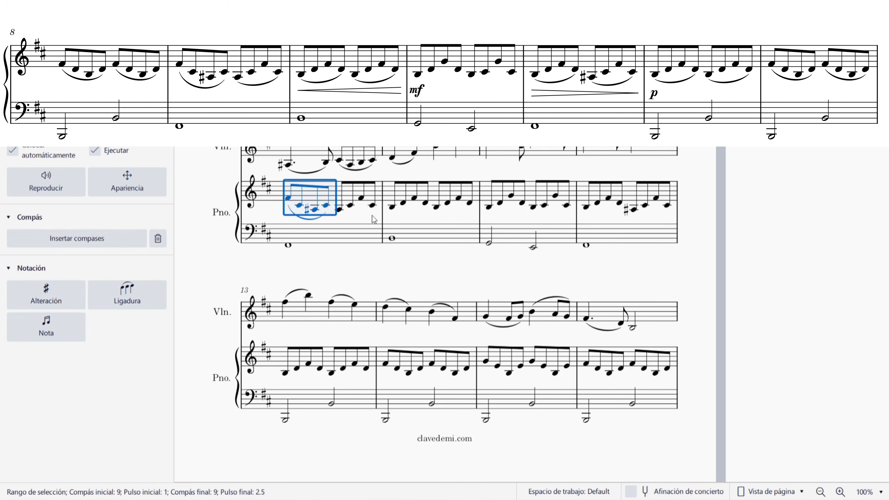
{"action": "key", "text": "s"}
Slur the piano's treble-staff eighth notes in groups of four from the second half of measure 9 through measure 16
{"action": "key", "text": "ctrl+Right"}
{"action": "key", "text": "ctrl+Right"}
{"action": "key", "text": "shift+Right"}
{"action": "key", "text": "shift+Right"}
{"action": "key", "text": "shift+Right"}
{"action": "key", "text": "s"}
{"action": "key", "text": "Right"}
{"action": "key", "text": "shift+Right"}
{"action": "key", "text": "shift+Right"}
{"action": "key", "text": "shift+Right"}
{"action": "key", "text": "s"}
{"action": "key", "text": "Right"}
{"action": "key", "text": "shift+Right"}
{"action": "key", "text": "shift+Right"}
{"action": "key", "text": "shift+Right"}
{"action": "key", "text": "s"}
{"action": "key", "text": "Right"}
{"action": "key", "text": "shift+Right"}
{"action": "key", "text": "shift+Right"}
{"action": "key", "text": "shift+Right"}
{"action": "key", "text": "s"}
{"action": "key", "text": "Right"}
{"action": "key", "text": "shift+Right"}
{"action": "key", "text": "shift+Right"}
{"action": "key", "text": "shift+Right"}
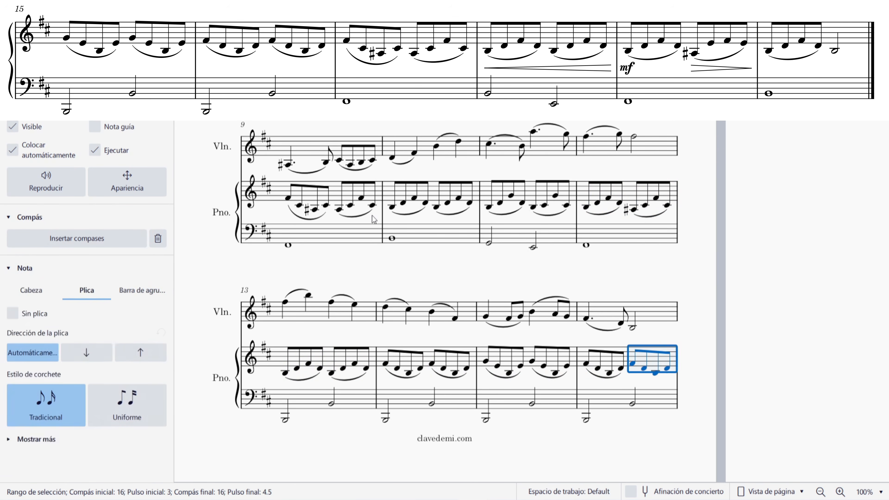
{"action": "key", "text": "s"}
Slur the piano's treble-staff eighth notes of measure 17 in two groups of four
{"action": "key", "text": "Right"}
{"action": "key", "text": "shift+Right"}
{"action": "key", "text": "shift+Right"}
{"action": "key", "text": "shift+Right"}
{"action": "key", "text": "s"}
{"action": "key", "text": "Right"}
{"action": "key", "text": "shift+Right"}
{"action": "key", "text": "shift+Right"}
{"action": "key", "text": "shift+Right"}
{"action": "key", "text": "s"}
Slur the piano's treble-staff eighth notes of measure 18 in two groups of four
{"action": "key", "text": "Right"}
{"action": "key", "text": "shift+Right"}
{"action": "key", "text": "shift+Right"}
{"action": "key", "text": "shift+Right"}
{"action": "key", "text": "s"}
{"action": "key", "text": "Right"}
{"action": "key", "text": "shift+Right"}
{"action": "key", "text": "shift+Right"}
{"action": "key", "text": "shift+Right"}
{"action": "key", "text": "s"}
Slur the piano's treble-staff eighth notes of measure 19 in groups of four, along with the first four of measure 20
{"action": "key", "text": "Right"}
{"action": "key", "text": "shift+Right"}
{"action": "key", "text": "shift+Right"}
{"action": "key", "text": "shift+Right"}
{"action": "key", "text": "s"}
{"action": "key", "text": "Right"}
{"action": "key", "text": "shift+Right"}
{"action": "key", "text": "shift+Right"}
{"action": "key", "text": "shift+Right"}
{"action": "key", "text": "s"}
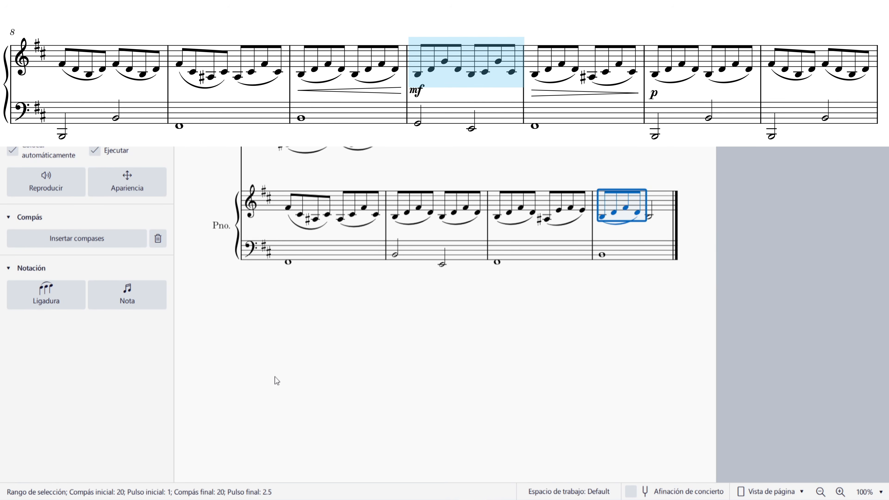
Delete both slurs from the piano's treble staff in measure 11
{"action": "scroll", "coordinate": [275, 377], "scroll_direction": "up", "scroll_amount": 10}
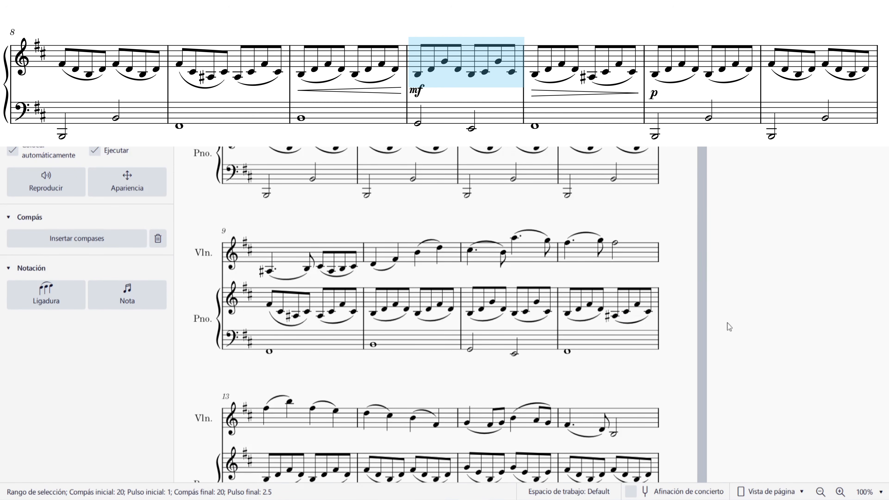
{"action": "scroll", "coordinate": [729, 319], "scroll_direction": "left", "scroll_amount": 1}
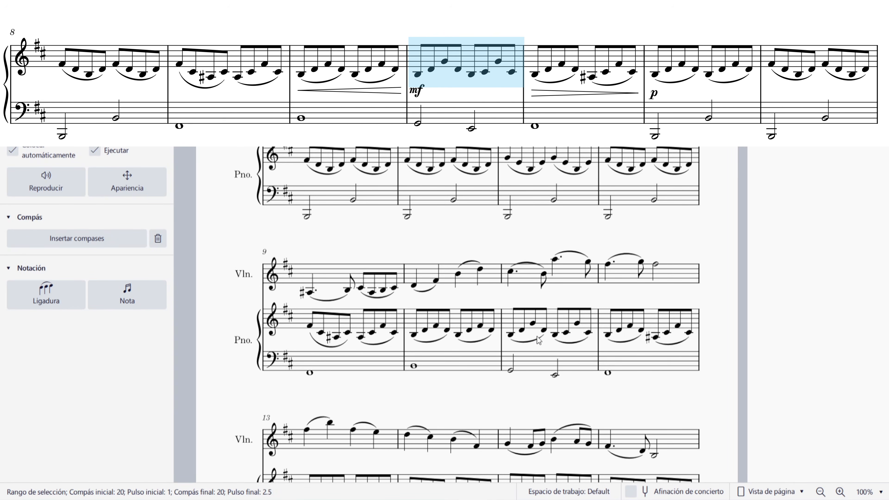
{"action": "left_click", "coordinate": [531, 343]}
{"action": "left_click", "coordinate": [530, 343]}
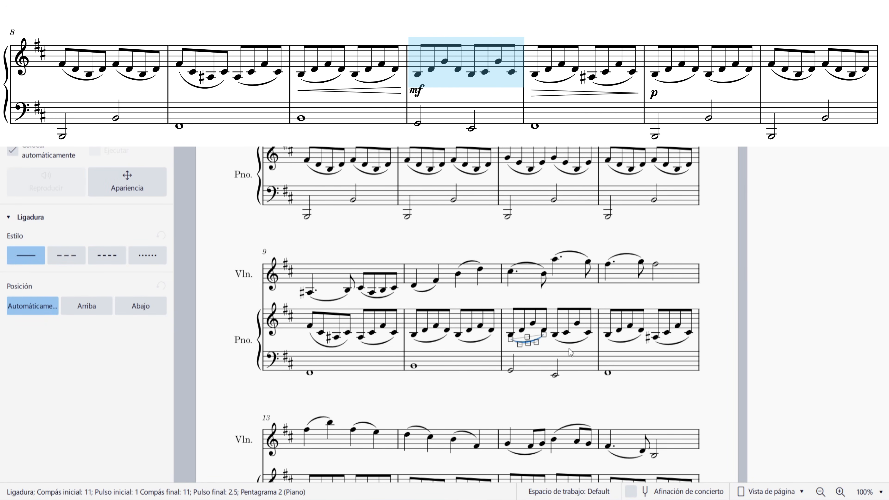
{"action": "left_click", "coordinate": [577, 343], "text": "ctrl"}
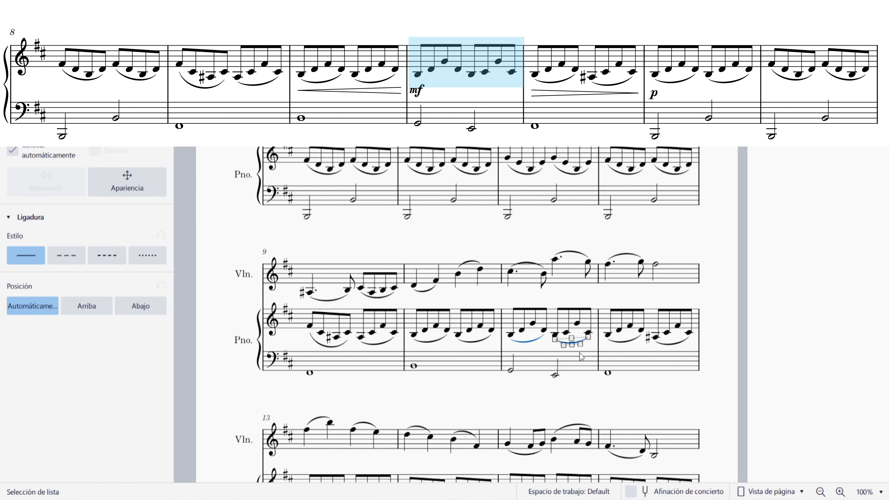
{"action": "key", "text": "Delete"}
Bring up the dynamics symbols and add mf under the violin's first note of measure 5
{"action": "left_click_drag", "start_coordinate": [778, 177], "coordinate": [795, 302]}
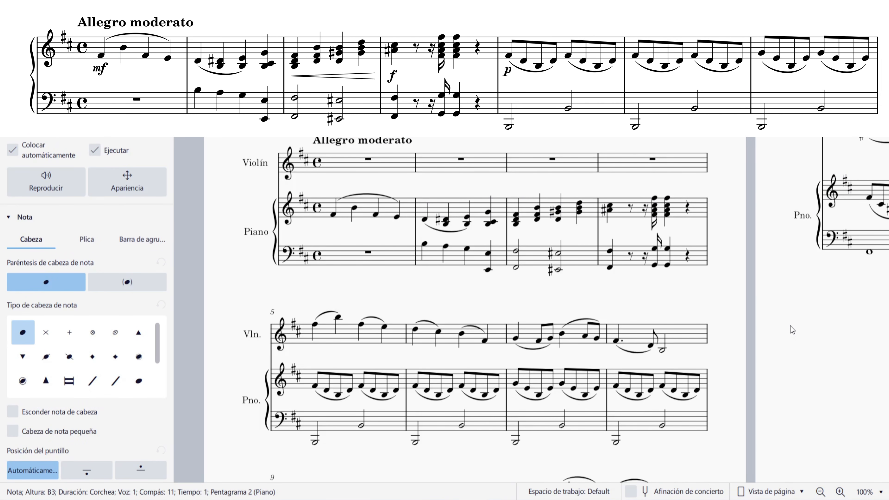
{"action": "left_click", "coordinate": [19, 70]}
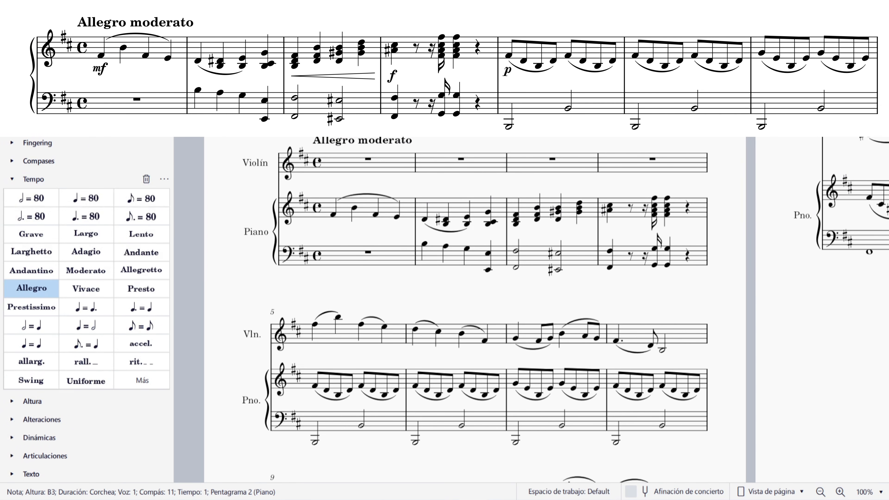
{"action": "left_click", "coordinate": [12, 179]}
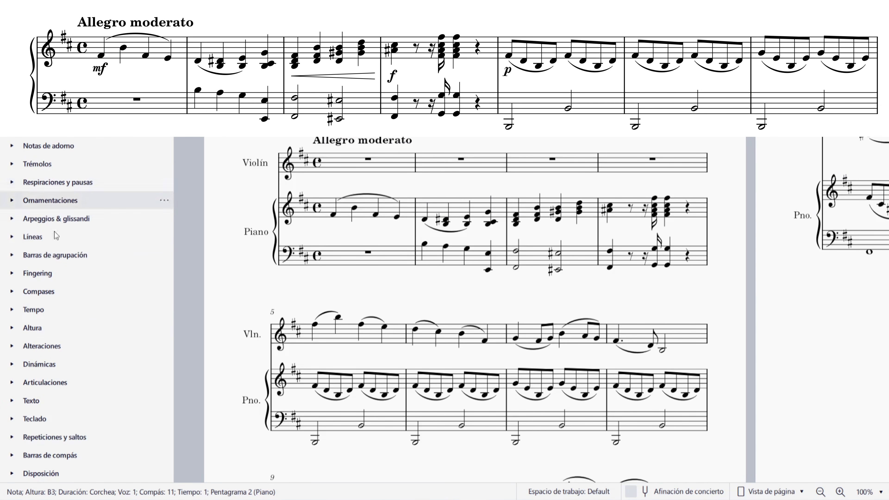
{"action": "left_click", "coordinate": [12, 364]}
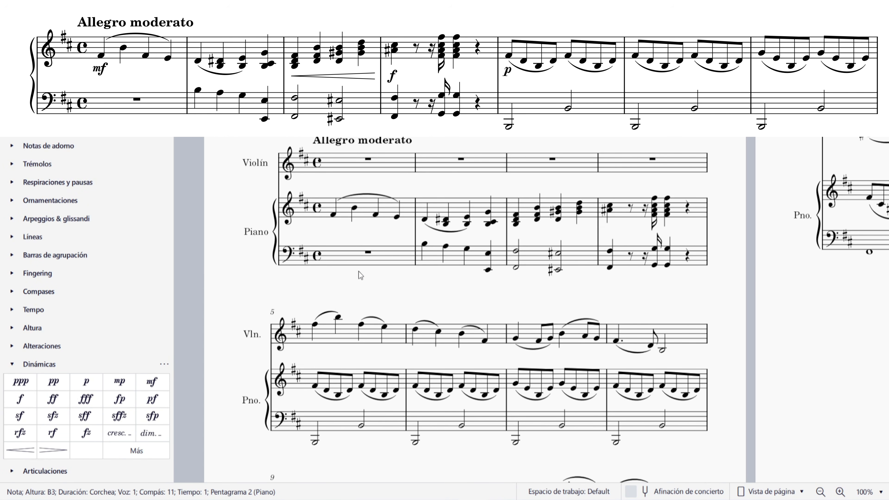
{"action": "left_click", "coordinate": [315, 325]}
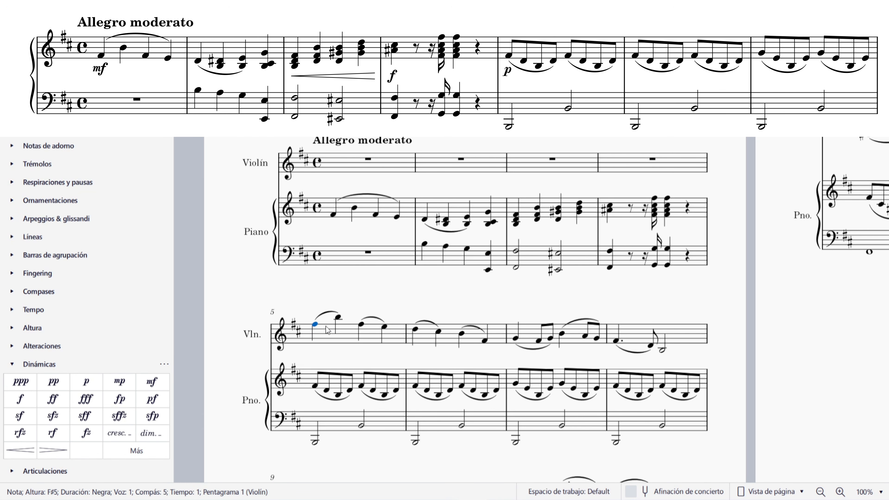
{"action": "left_click", "coordinate": [153, 386]}
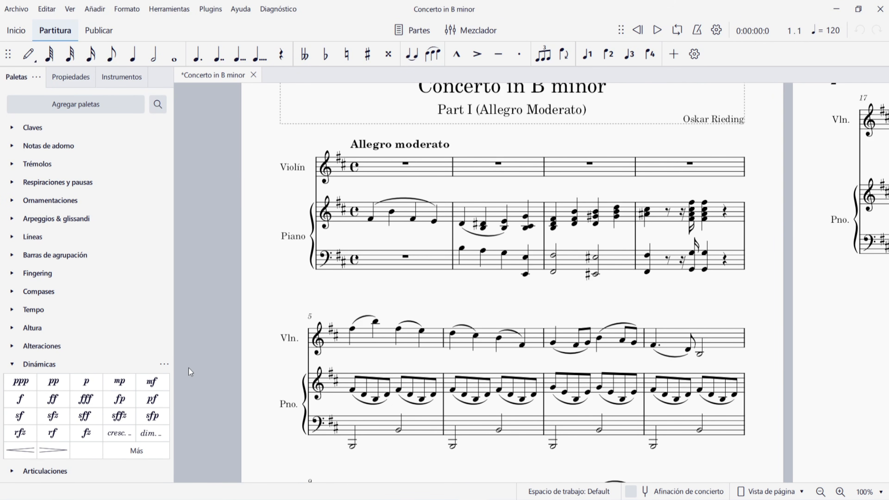
{"action": "left_click", "coordinate": [352, 331]}
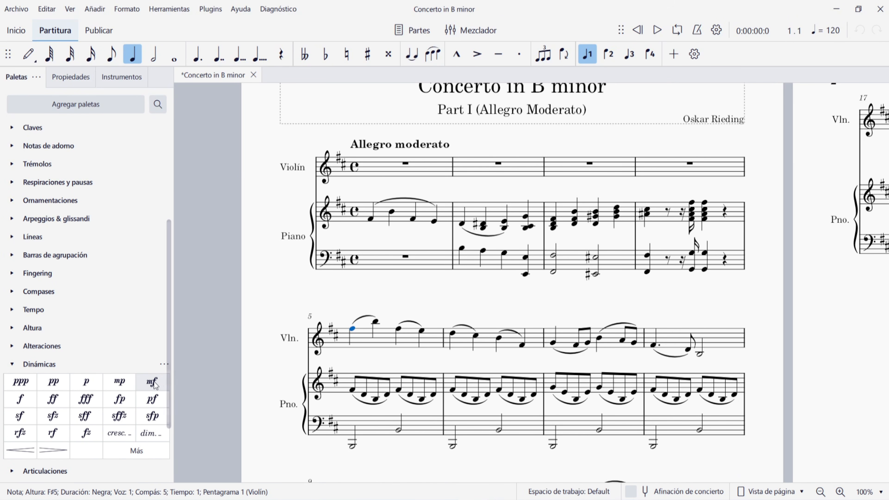
{"action": "left_click_drag", "start_coordinate": [149, 384], "coordinate": [350, 327]}
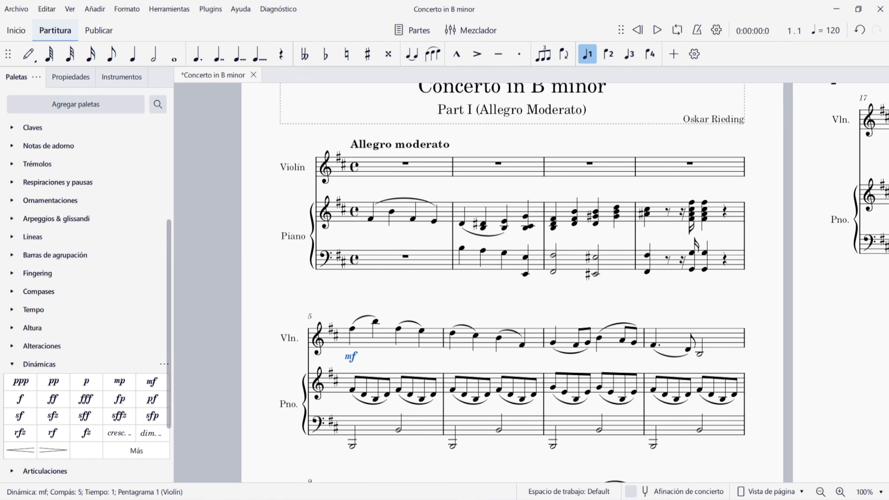
Add an f dynamic to the violin's first note of measure 11 and mf to its first note of measure 13
{"action": "scroll", "coordinate": [556, 304], "scroll_direction": "down", "scroll_amount": 5}
{"action": "left_click", "coordinate": [556, 304]}
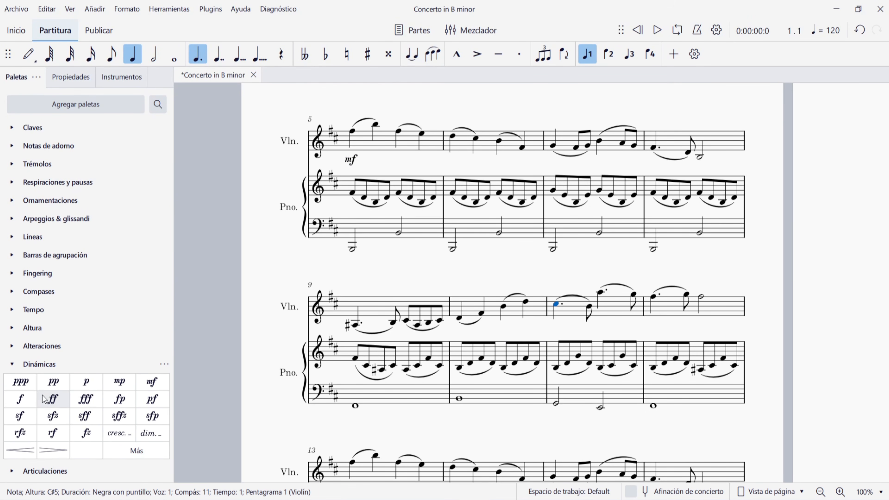
{"action": "left_click", "coordinate": [21, 399]}
{"action": "scroll", "coordinate": [373, 308], "scroll_direction": "down", "scroll_amount": 5}
{"action": "left_click", "coordinate": [353, 290]}
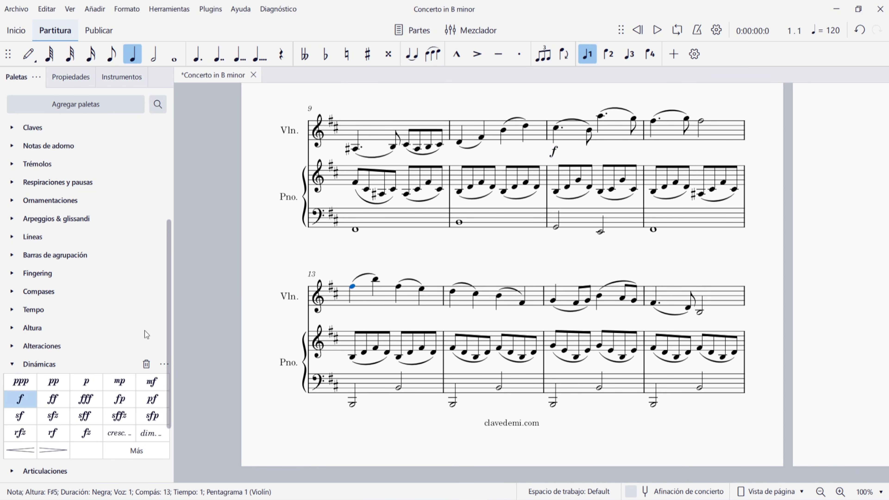
{"action": "left_click", "coordinate": [153, 382]}
Add an f dynamic to the violin's first note of measure 19
{"action": "left_click_drag", "start_coordinate": [774, 184], "coordinate": [470, 386]}
{"action": "left_click_drag", "start_coordinate": [790, 145], "coordinate": [515, 381]}
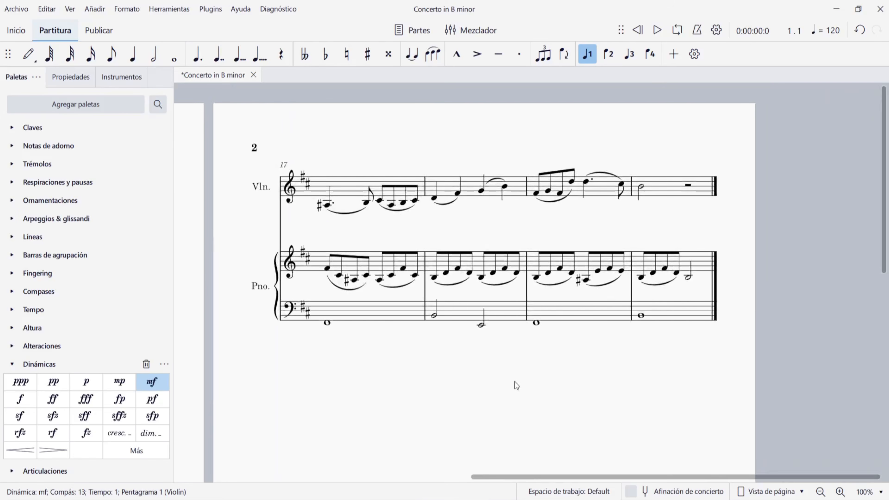
{"action": "left_click", "coordinate": [535, 193]}
{"action": "left_click", "coordinate": [21, 399]}
In the piano's treble staff, add mf to the first note of measure 1 and f to the first chord of measure 4
{"action": "left_click_drag", "start_coordinate": [437, 231], "coordinate": [722, 230]}
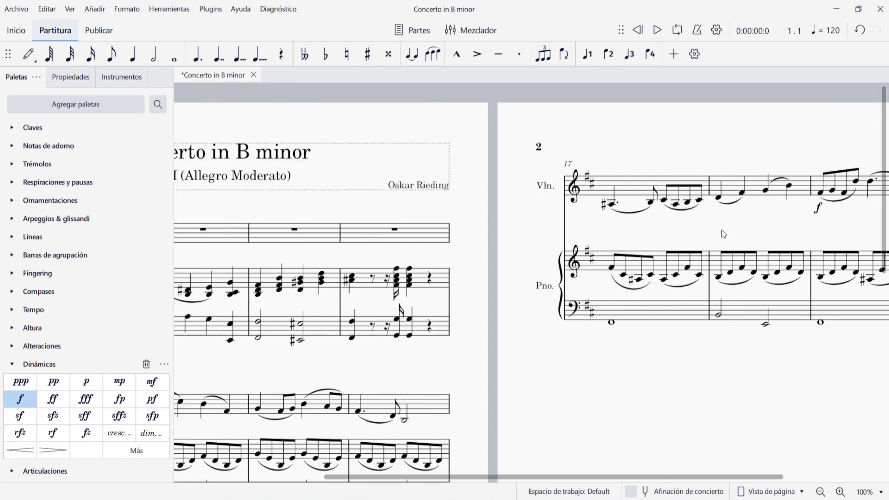
{"action": "left_click_drag", "start_coordinate": [536, 230], "coordinate": [798, 230]}
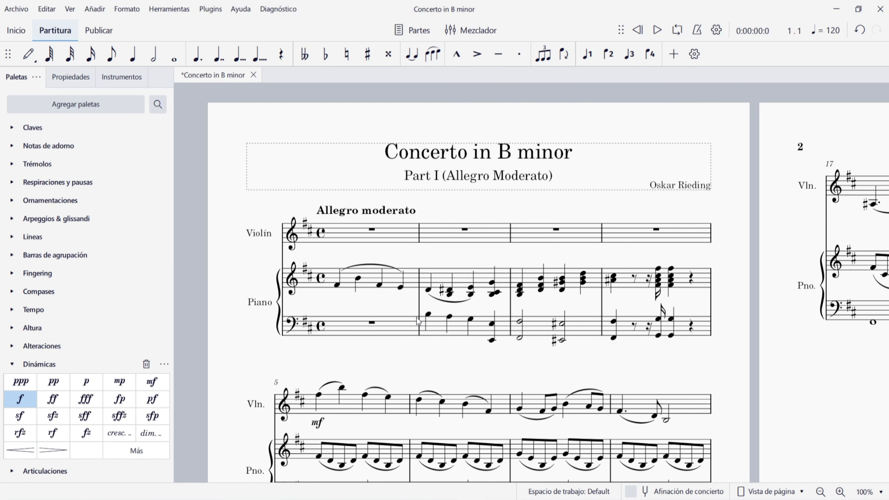
{"action": "left_click", "coordinate": [338, 285]}
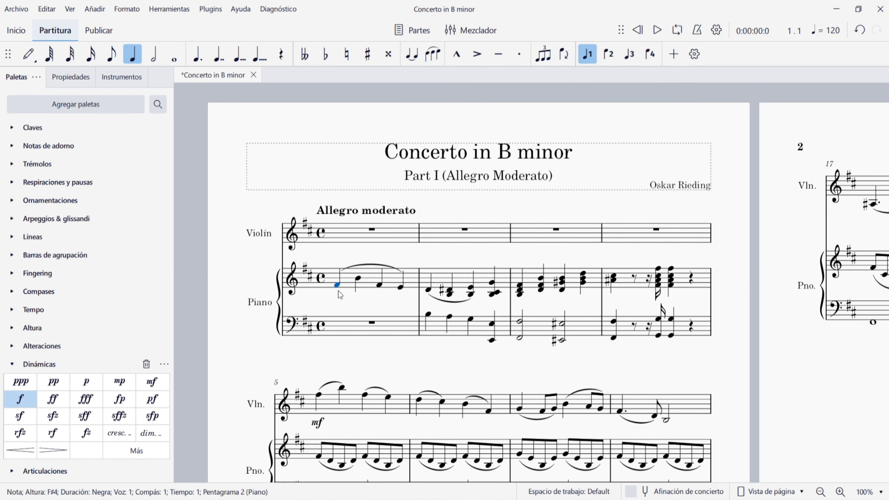
{"action": "left_click", "coordinate": [151, 381]}
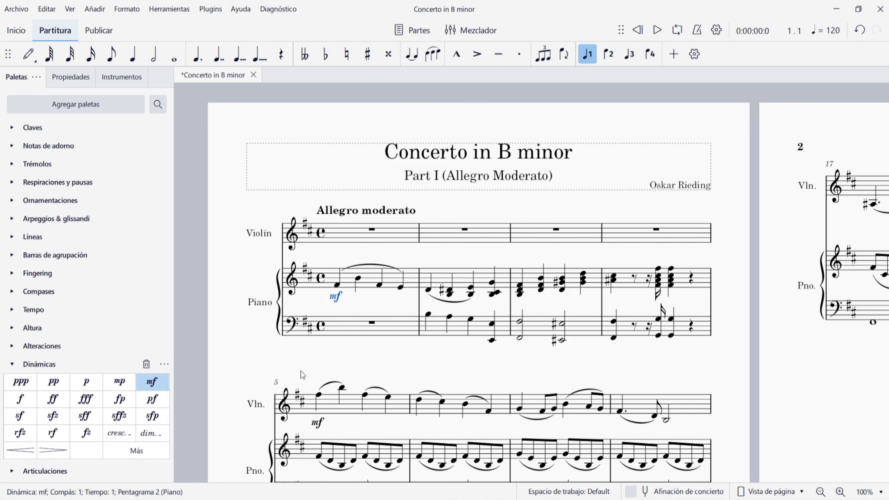
{"action": "left_click", "coordinate": [612, 280]}
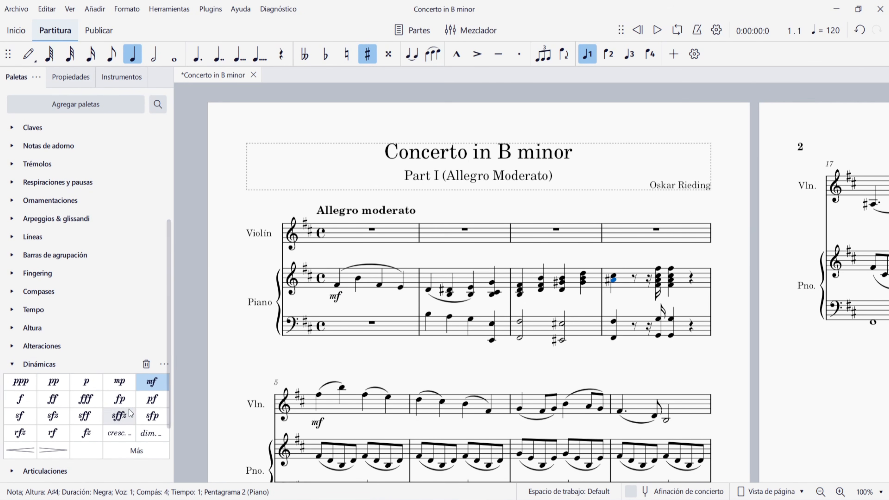
{"action": "left_click", "coordinate": [20, 399]}
In the piano's treble staff, add p at the start of measures 5 and 13, and mf at the start of measure 19
{"action": "scroll", "coordinate": [328, 374], "scroll_direction": "down", "scroll_amount": 3}
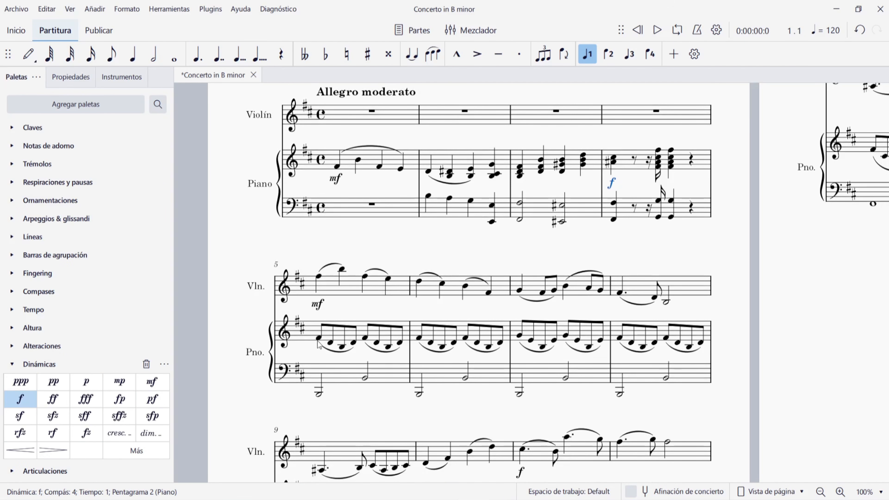
{"action": "left_click", "coordinate": [319, 337]}
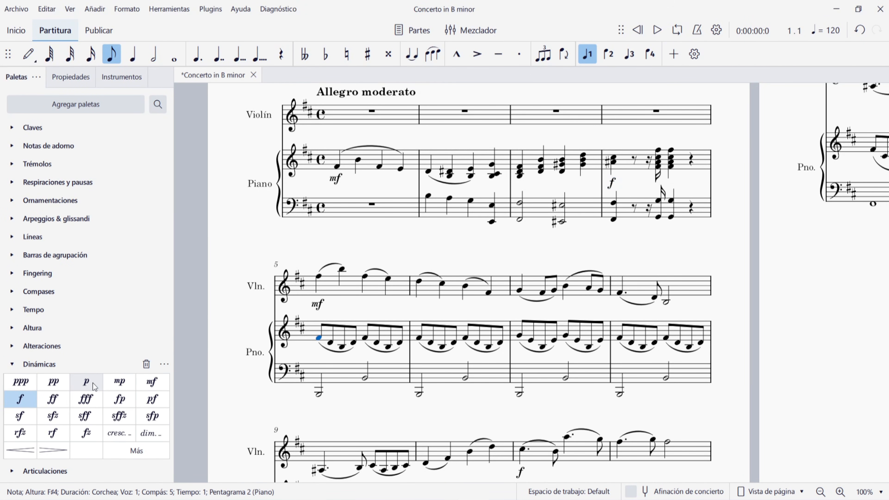
{"action": "left_click", "coordinate": [92, 382]}
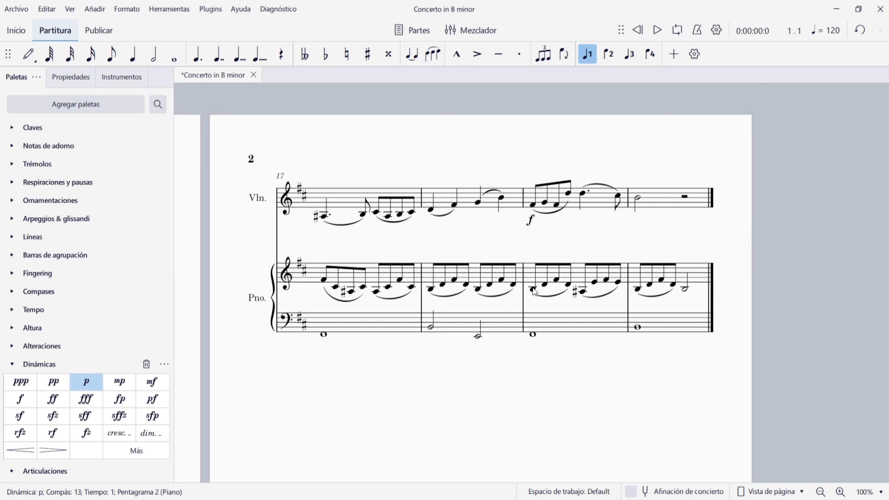
{"action": "left_click", "coordinate": [531, 289]}
{"action": "left_click", "coordinate": [152, 382]}
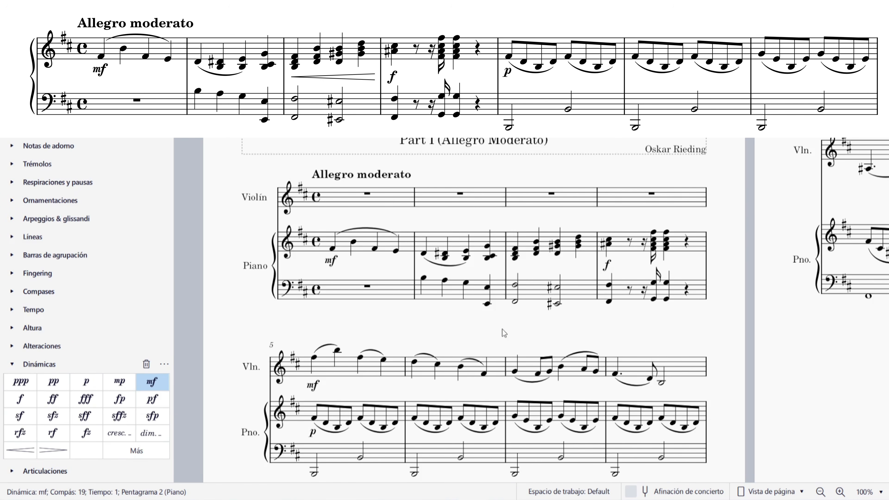
Try to add a crescendo hairpin across all four treble-staff piano chords of measure 3
{"action": "left_click", "coordinate": [515, 248]}
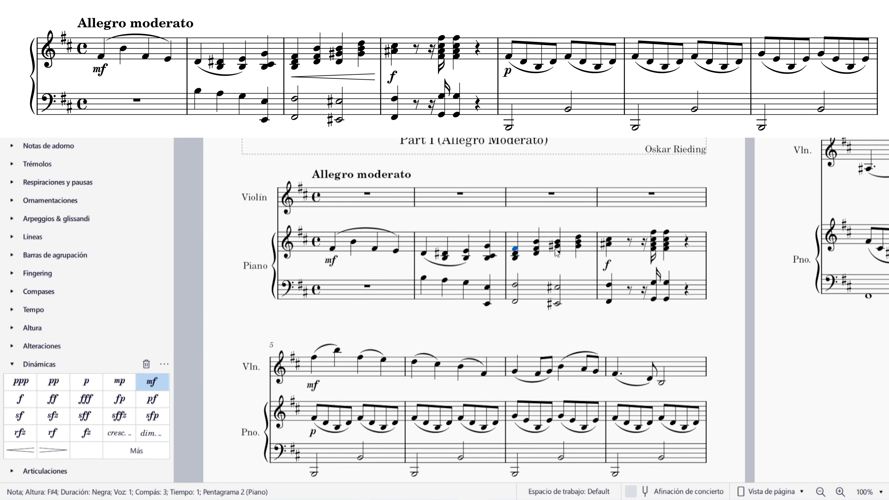
{"action": "left_click", "coordinate": [579, 242], "text": "shift"}
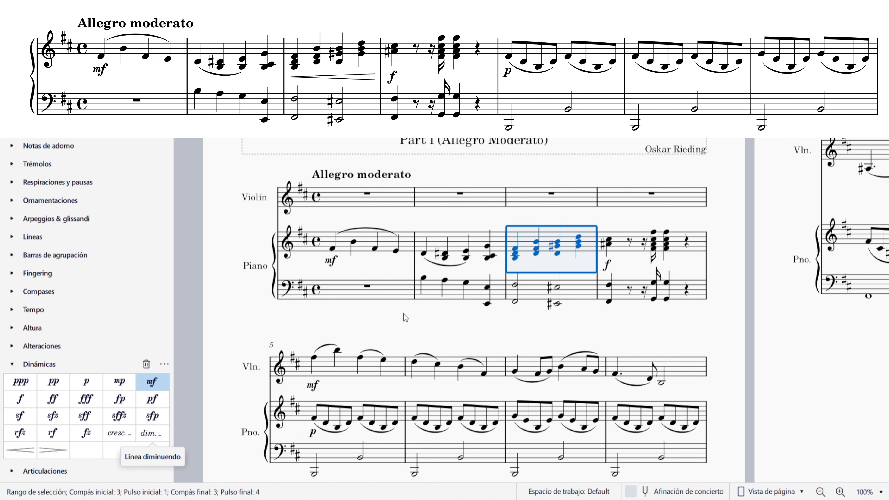
{"action": "left_click", "coordinate": [503, 318]}
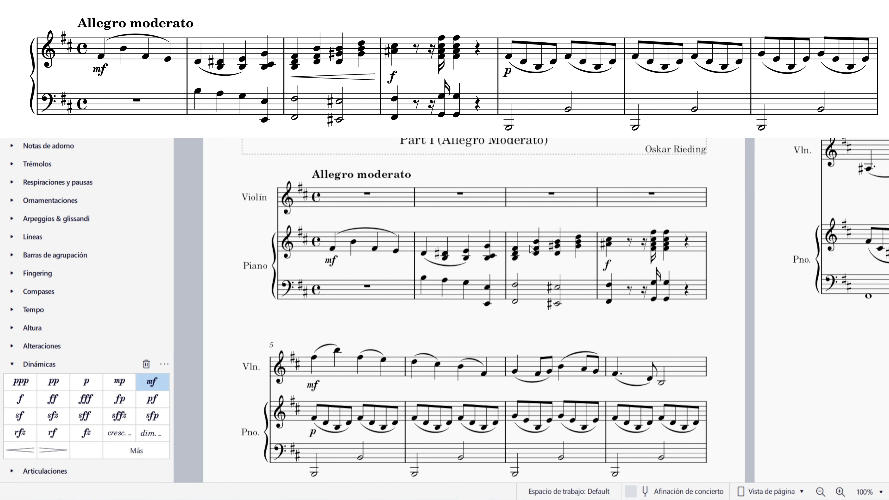
{"action": "left_click", "coordinate": [591, 245]}
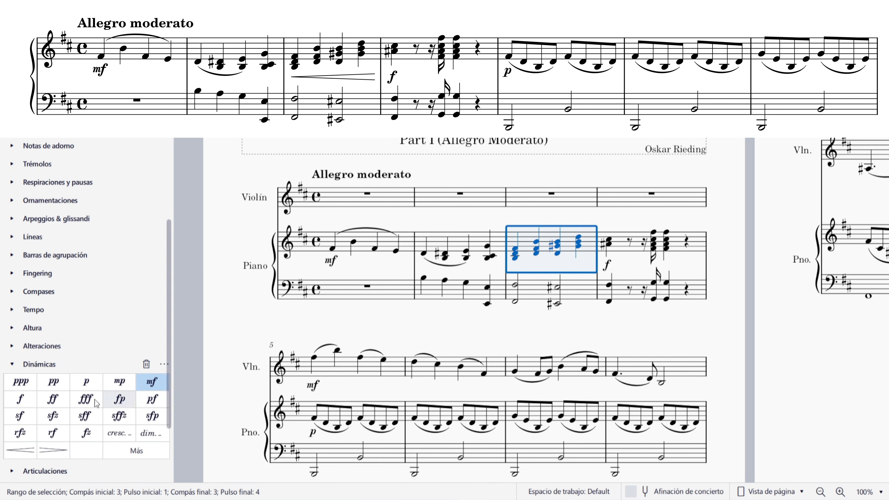
{"action": "left_click", "coordinate": [21, 452]}
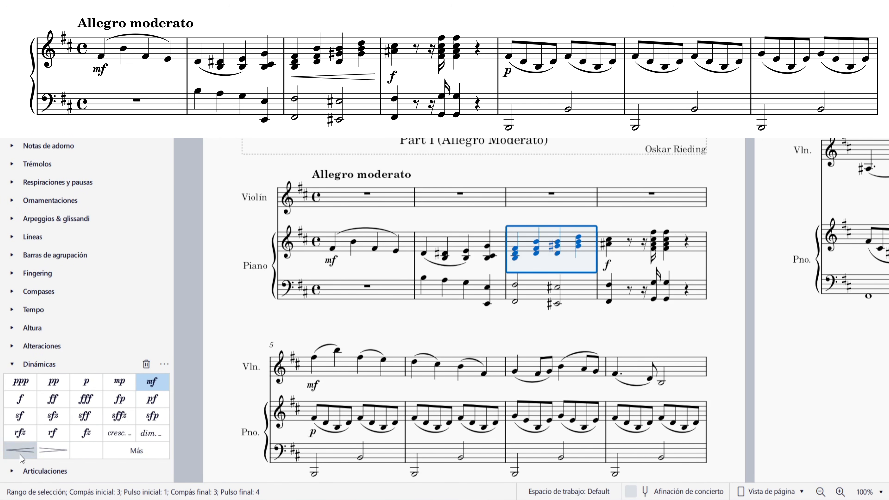
{"action": "left_click", "coordinate": [469, 318]}
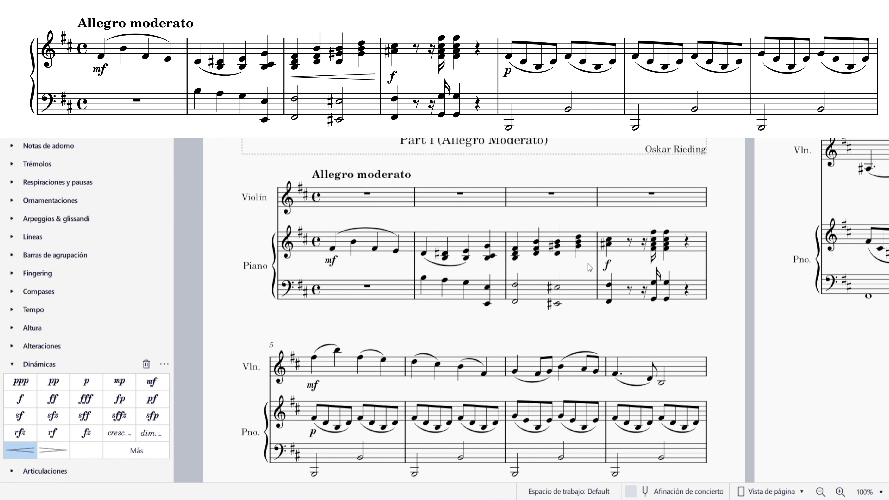
Add a crescendo hairpin across the whole of measure 3 in the piano's treble staff
{"action": "left_click", "coordinate": [589, 249]}
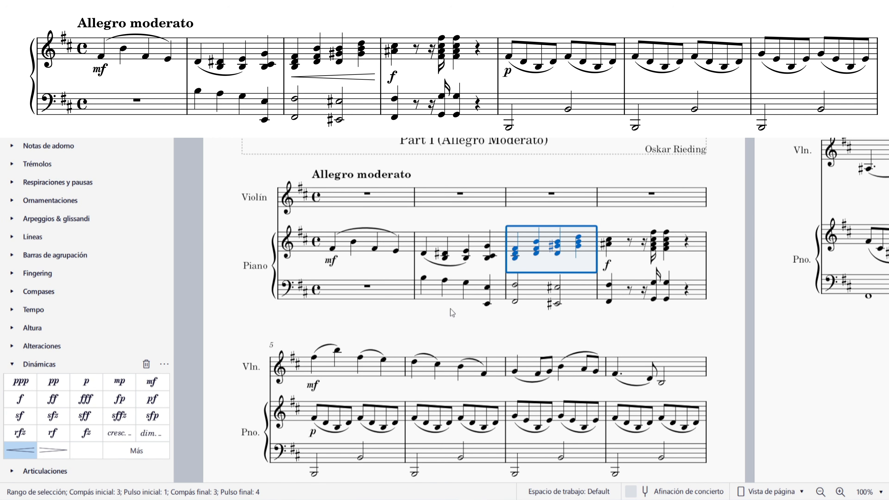
{"action": "key", "text": "less"}
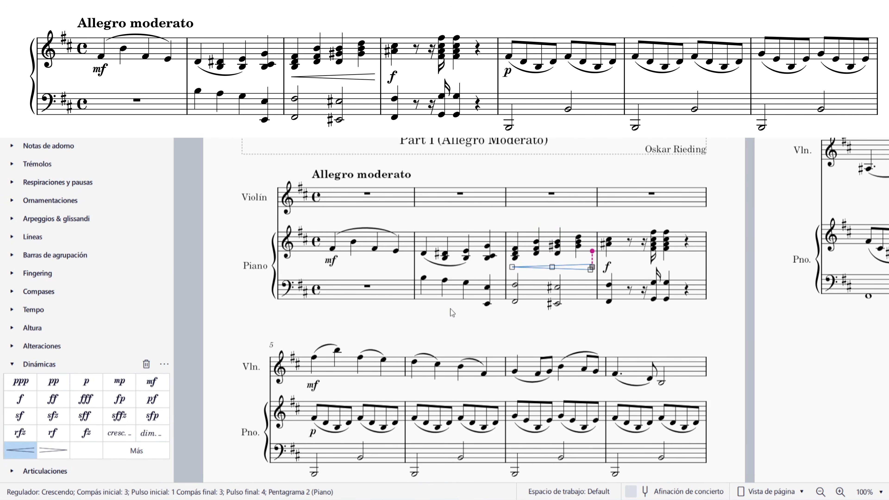
{"action": "key", "text": "Escape"}
In measure 10, add a crescendo hairpin under the whole piano treble measure and another under the violin's second to last notes
{"action": "scroll", "coordinate": [450, 309], "scroll_direction": "down", "scroll_amount": 5}
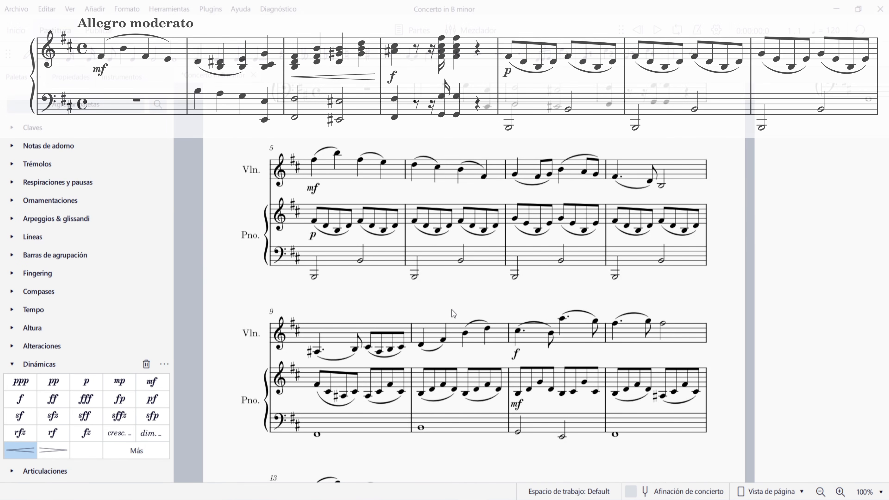
{"action": "left_click", "coordinate": [462, 364]}
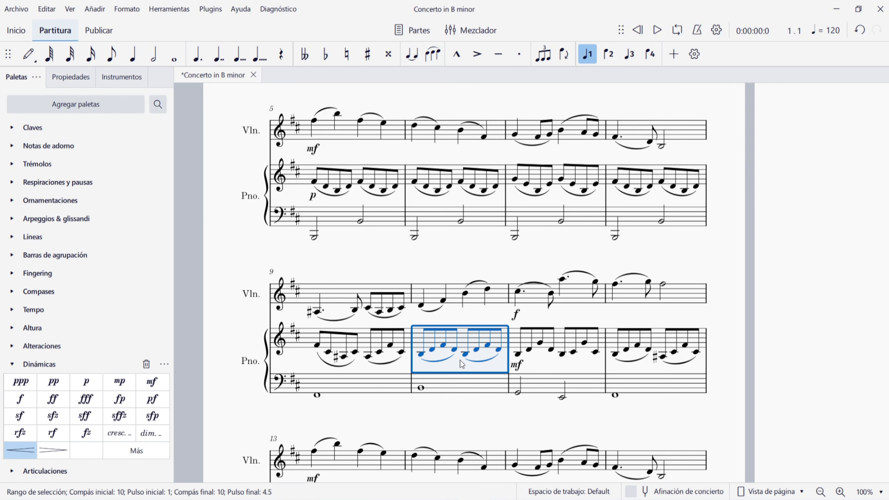
{"action": "key", "text": "less"}
{"action": "key", "text": "Escape"}
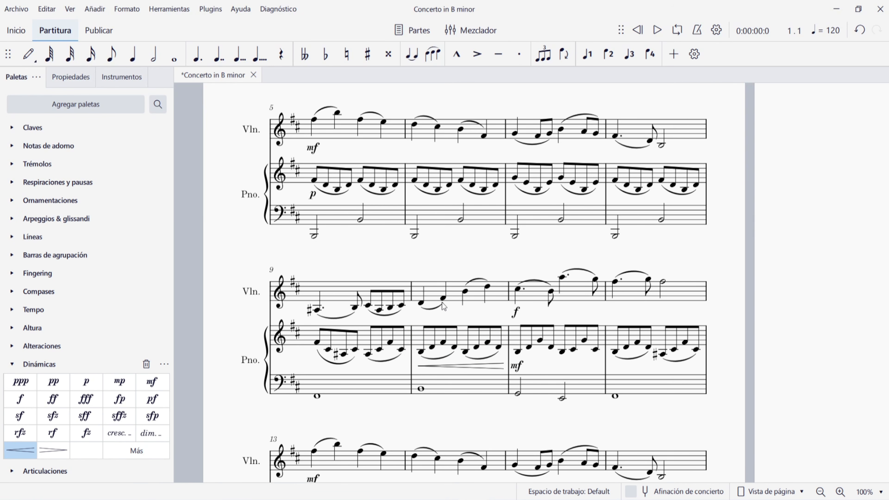
{"action": "left_click", "coordinate": [442, 300]}
{"action": "left_click", "coordinate": [489, 288], "text": "shift"}
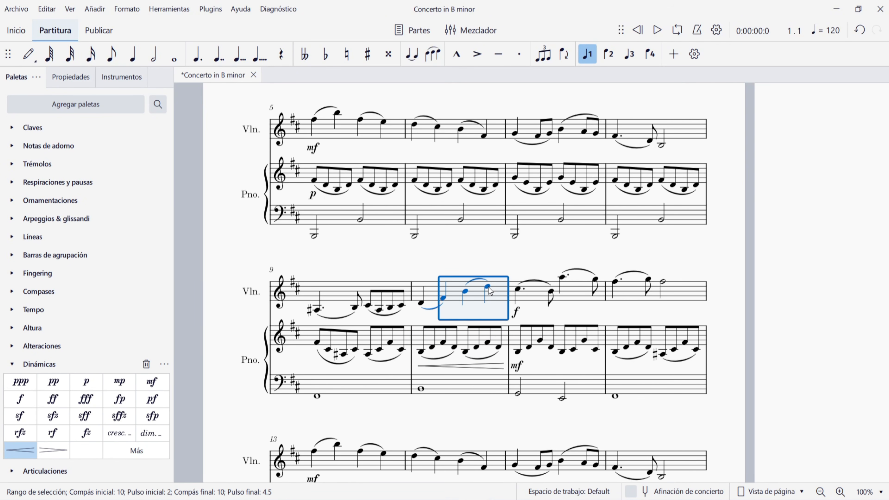
{"action": "key", "text": "less"}
{"action": "key", "text": "Escape"}
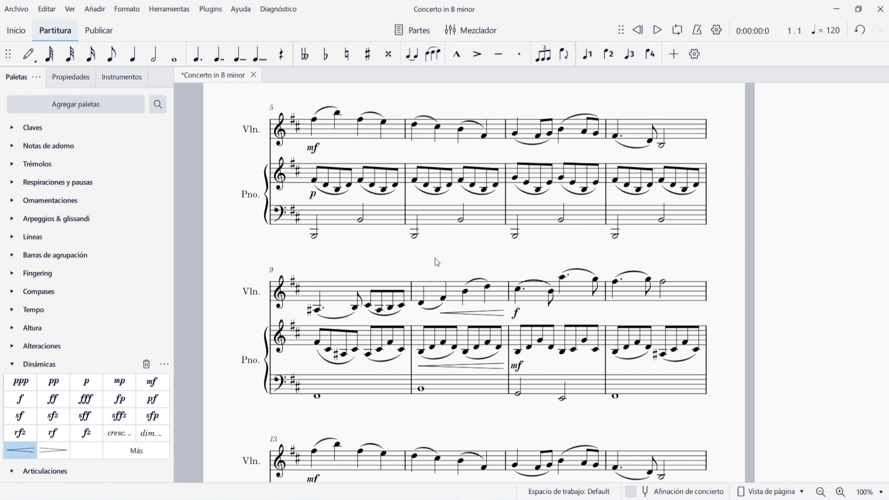
Add decrescendo hairpins across the whole of measure 12 in the violin staff and the piano's treble staff
{"action": "left_click", "coordinate": [678, 298]}
{"action": "key", "text": "greater"}
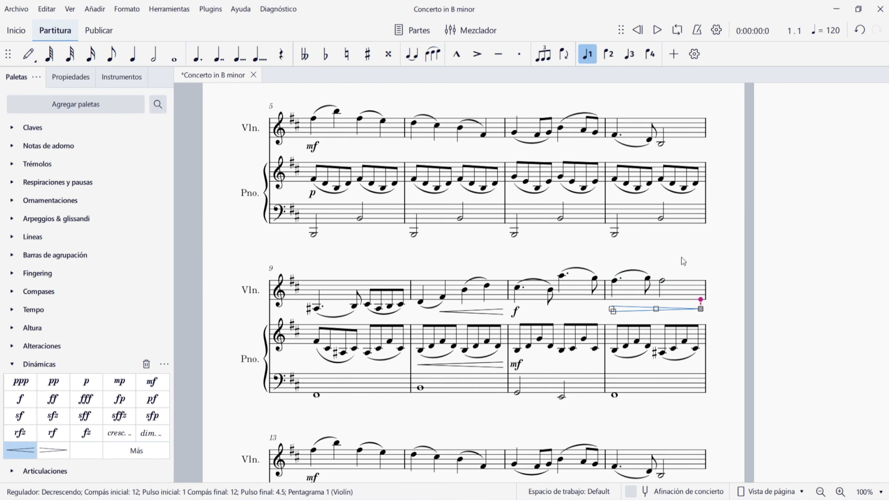
{"action": "key", "text": "Escape"}
{"action": "left_click", "coordinate": [662, 342]}
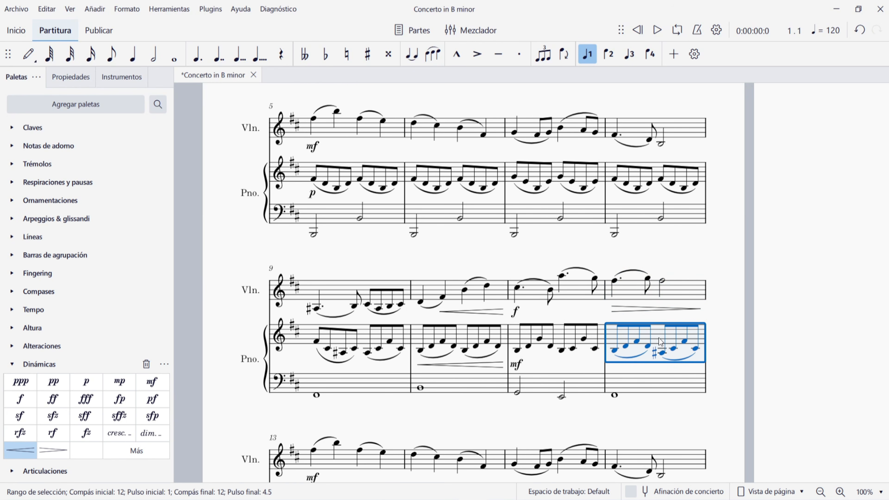
{"action": "key", "text": "greater"}
{"action": "key", "text": "Escape"}
In measure 18, add a crescendo hairpin from the violin's second note to its last, and one across the whole piano treble measure
{"action": "scroll", "coordinate": [714, 391], "scroll_direction": "down", "scroll_amount": 3}
{"action": "scroll", "coordinate": [803, 219], "scroll_direction": "right", "scroll_amount": 5}
{"action": "left_click_drag", "start_coordinate": [663, 266], "coordinate": [445, 427]}
{"action": "left_click_drag", "start_coordinate": [639, 194], "coordinate": [590, 224]}
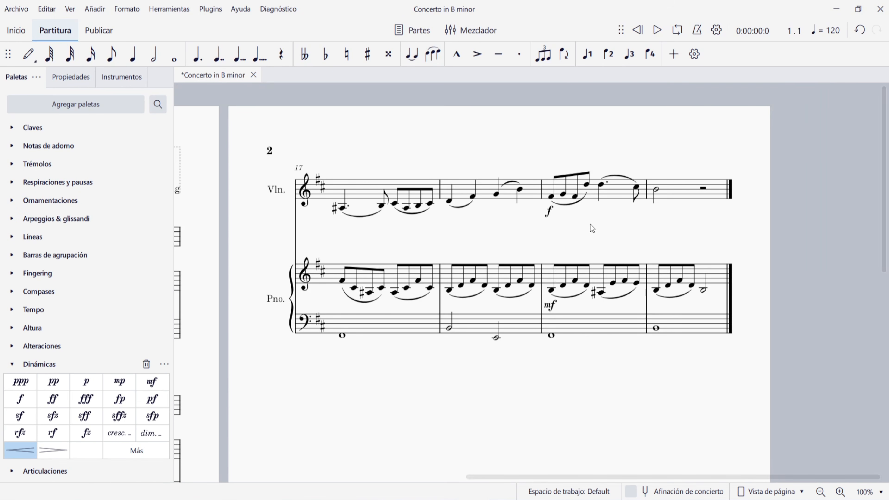
{"action": "left_click", "coordinate": [493, 199]}
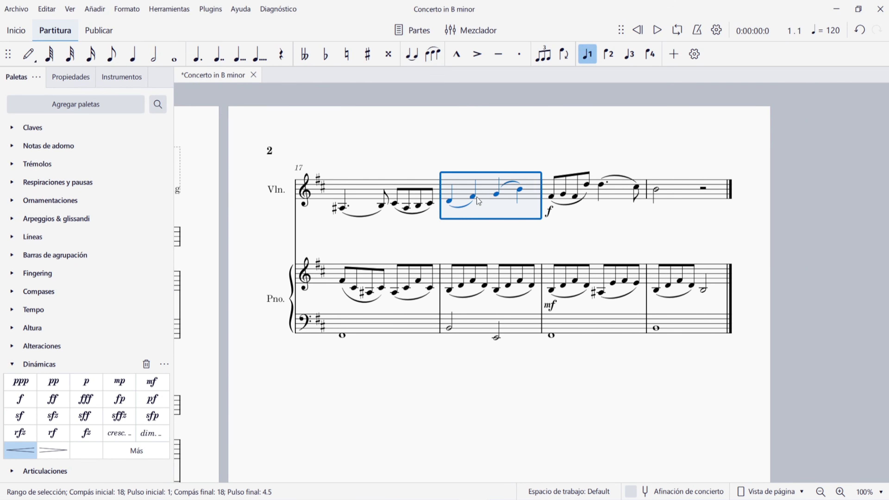
{"action": "left_click", "coordinate": [473, 196]}
{"action": "left_click", "coordinate": [521, 190], "text": "shift"}
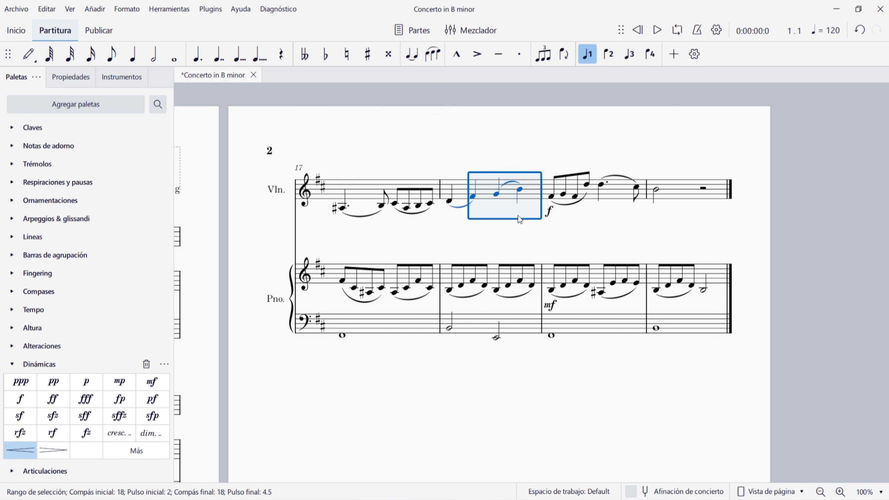
{"action": "key", "text": "less"}
{"action": "key", "text": "Escape"}
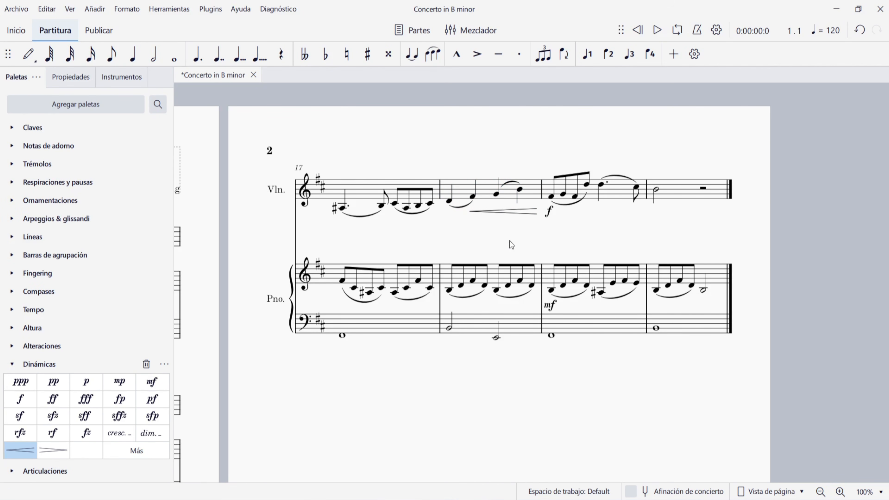
{"action": "left_click", "coordinate": [490, 277]}
{"action": "key", "text": "less"}
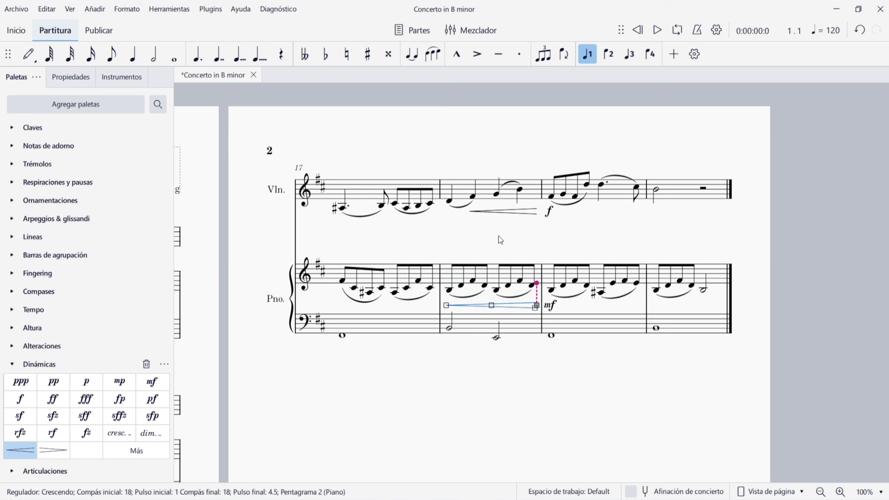
{"action": "key", "text": "Escape"}
Add decrescendo hairpins over beats 3 and 4 of measure 19 in the piano's treble staff and the violin staff
{"action": "left_click", "coordinate": [601, 292]}
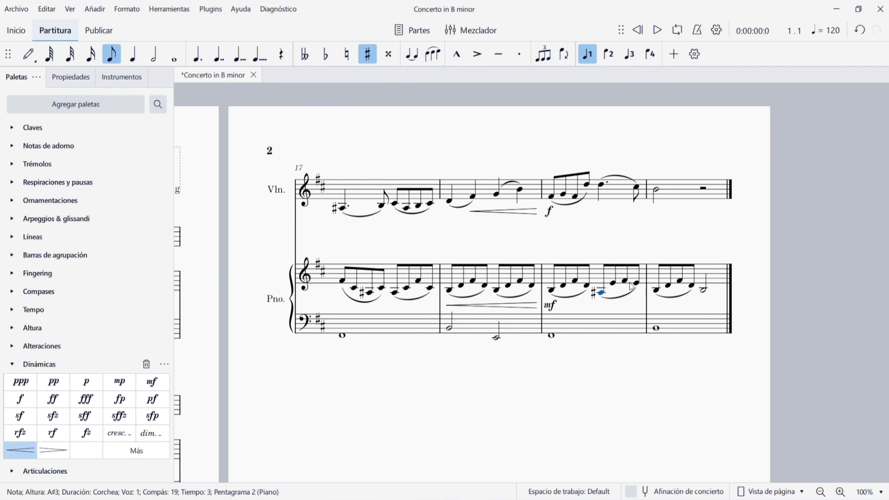
{"action": "left_click", "coordinate": [636, 283], "text": "shift"}
{"action": "key", "text": "greater"}
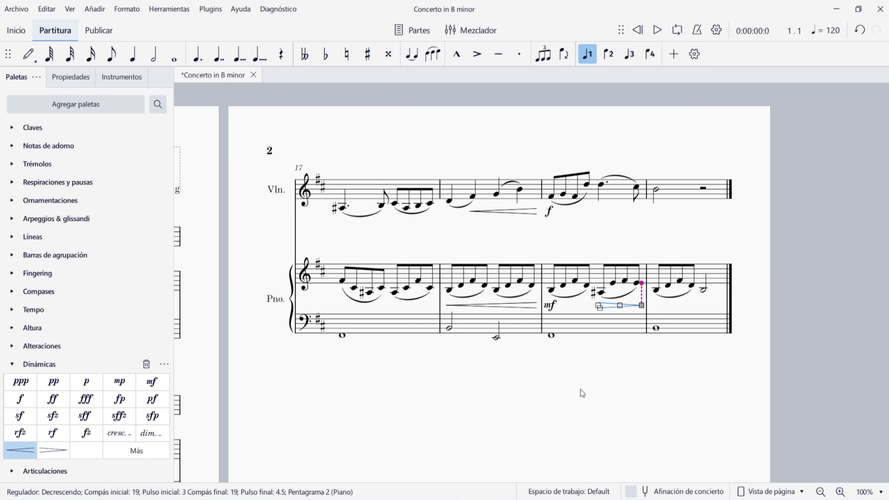
{"action": "key", "text": "Escape"}
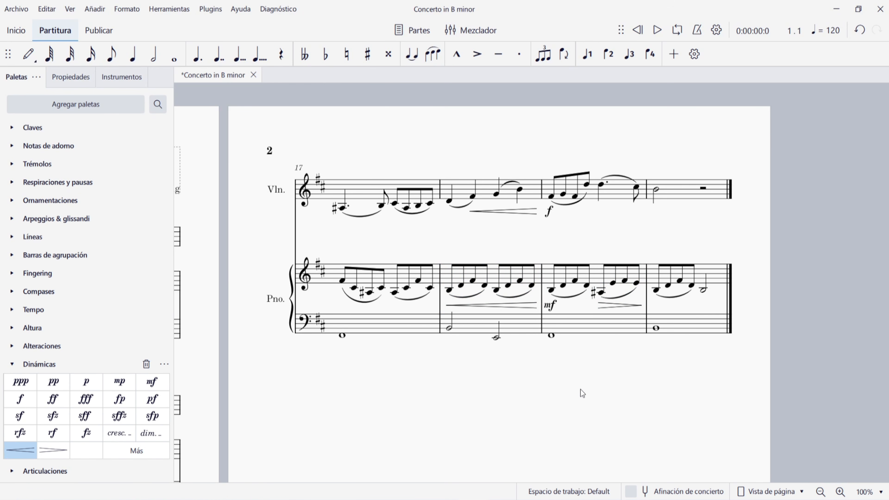
{"action": "left_click", "coordinate": [602, 190]}
{"action": "left_click", "coordinate": [636, 188], "text": "shift"}
{"action": "key", "text": "greater"}
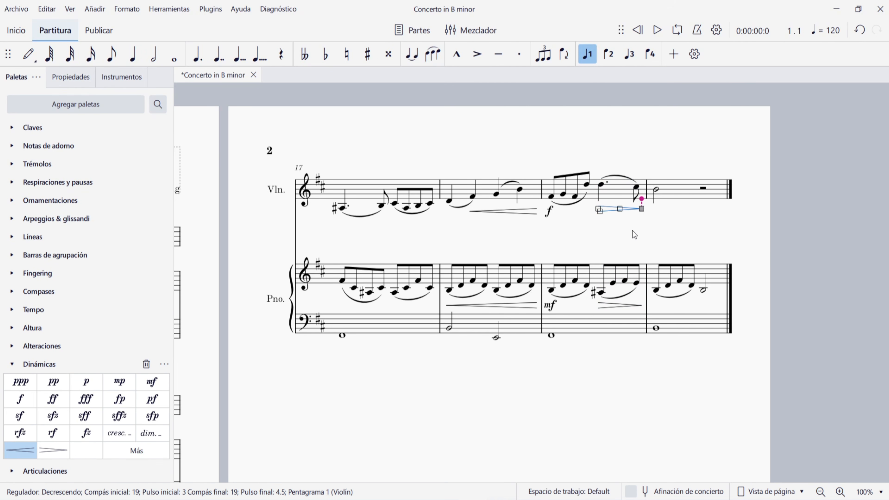
{"action": "key", "text": "Escape"}
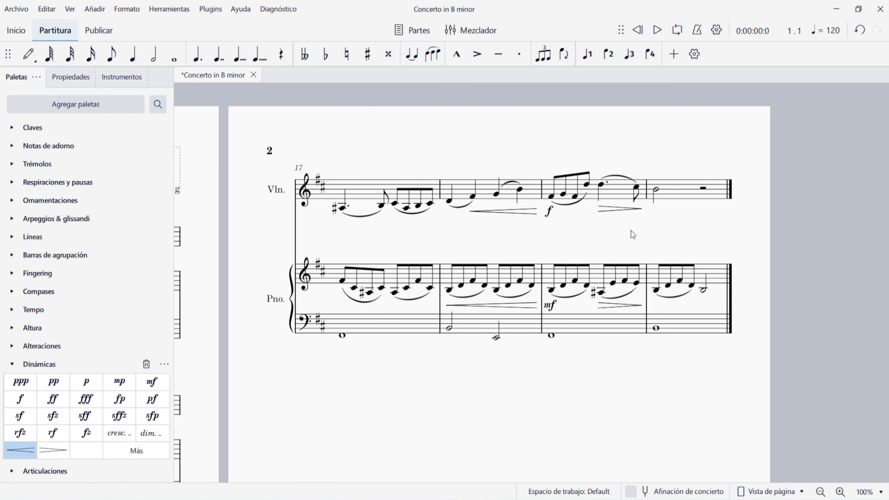
Return to the first page and replace the expanded dynamics symbols with the text elements, selecting the violin's first note of measure 5
{"action": "left_click_drag", "start_coordinate": [504, 129], "coordinate": [830, 170]}
{"action": "scroll", "coordinate": [347, 206], "scroll_direction": "left", "scroll_amount": 5}
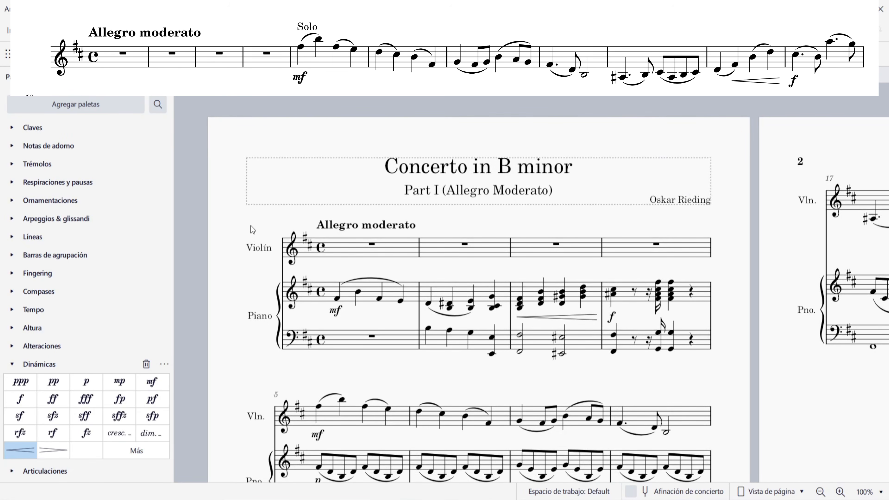
{"action": "scroll", "coordinate": [259, 245], "scroll_direction": "down", "scroll_amount": 3}
{"action": "left_click", "coordinate": [312, 305]}
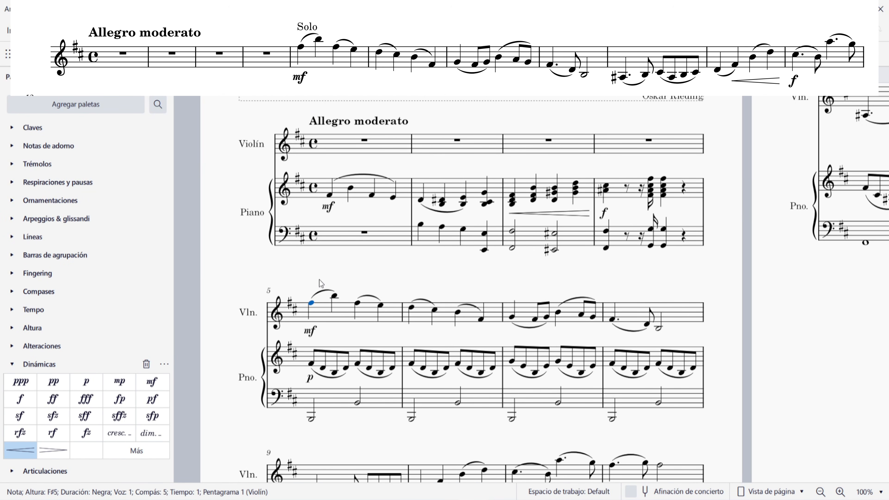
{"action": "left_click", "coordinate": [12, 364]}
{"action": "left_click", "coordinate": [13, 400]}
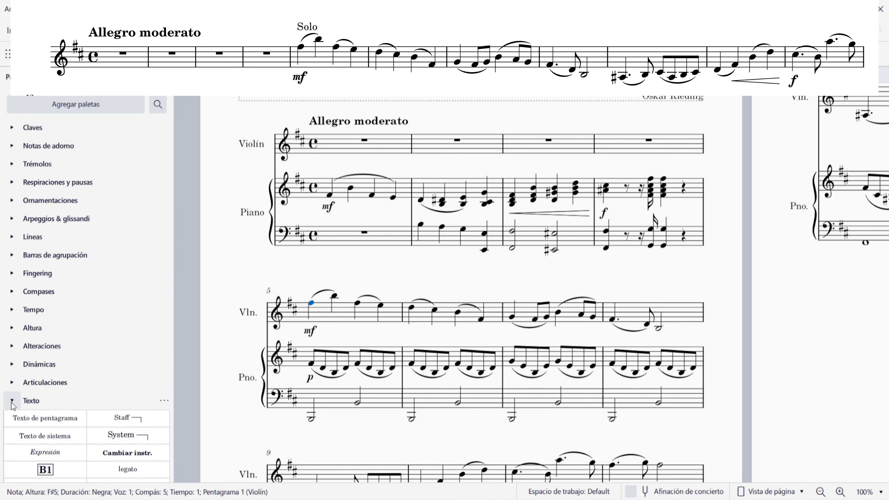
{"action": "scroll", "coordinate": [66, 350], "scroll_direction": "down", "scroll_amount": 2}
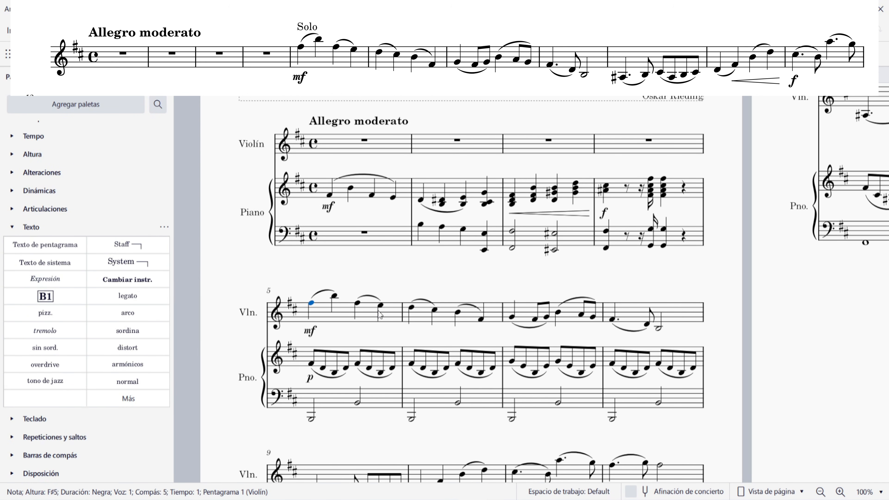
Try the expression text "legato" on the violin's first note of measure 6 and delete it again
{"action": "left_click", "coordinate": [412, 309]}
{"action": "left_click", "coordinate": [45, 279]}
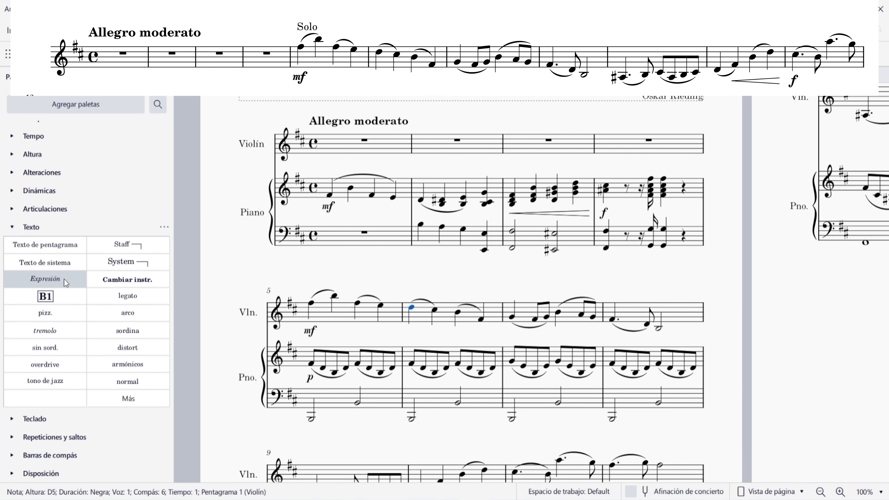
{"action": "double_click", "coordinate": [429, 337]}
{"action": "type", "text": "legato"}
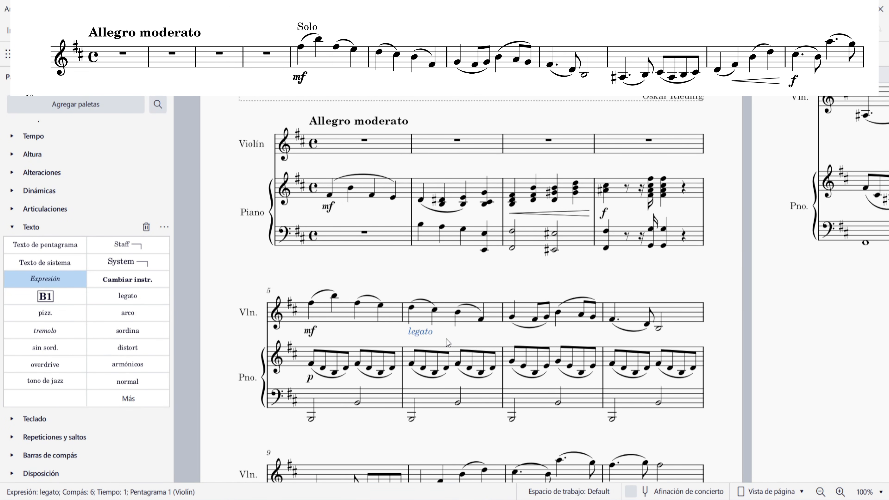
{"action": "key", "text": "Delete"}
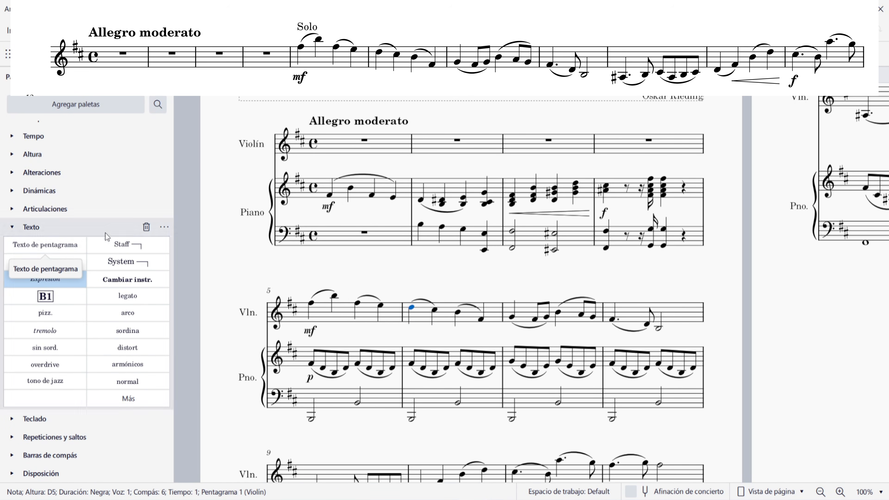
{"action": "left_click", "coordinate": [185, 256]}
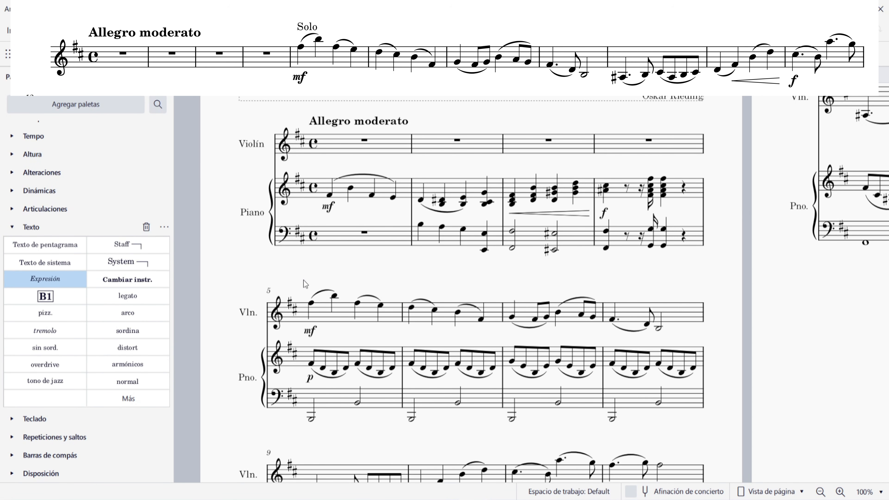
Add the staff text "Solo" above the violin's first note of measure 5
{"action": "left_click", "coordinate": [313, 306]}
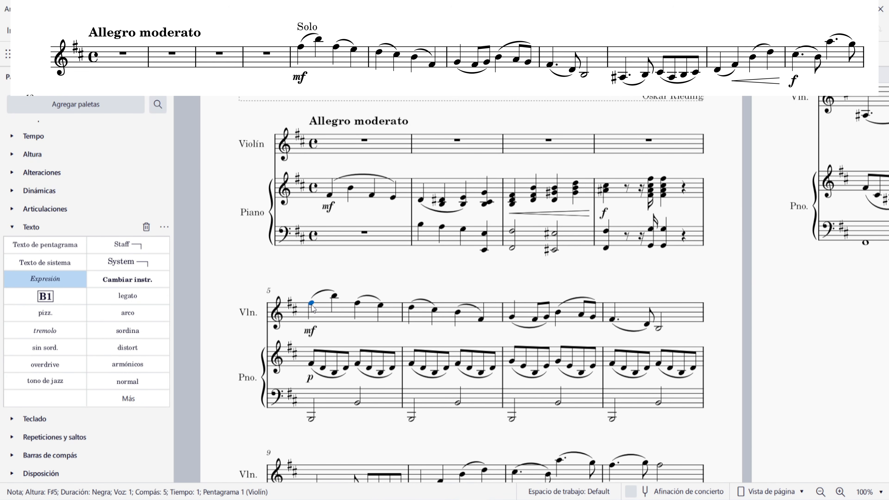
{"action": "left_click", "coordinate": [65, 250]}
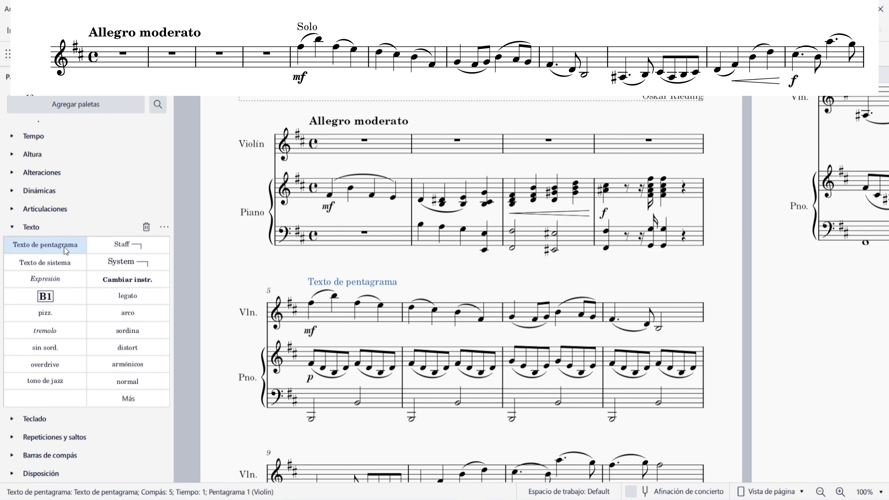
{"action": "double_click", "coordinate": [346, 285]}
{"action": "type", "text": "Solo"}
{"action": "key", "text": "Escape"}
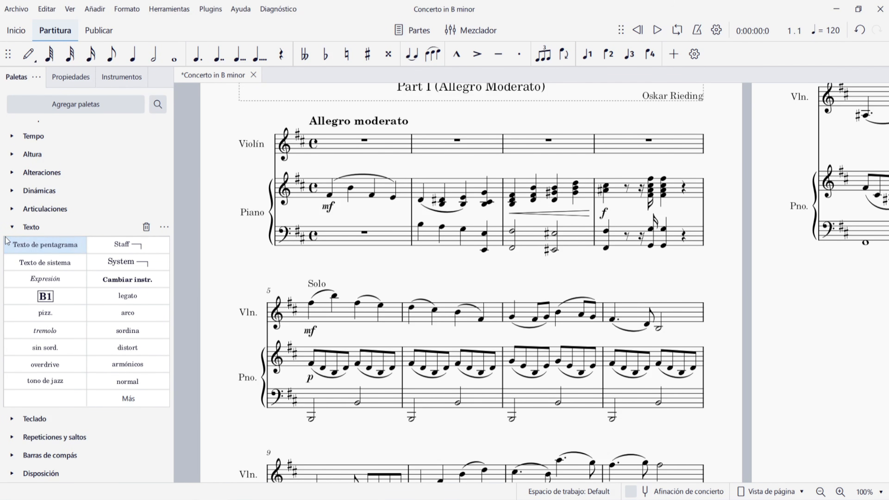
Replace the expanded text elements with the repeats and jumps symbols, and add an end-repeat barline at the end of measure 19
{"action": "left_click", "coordinate": [12, 227]}
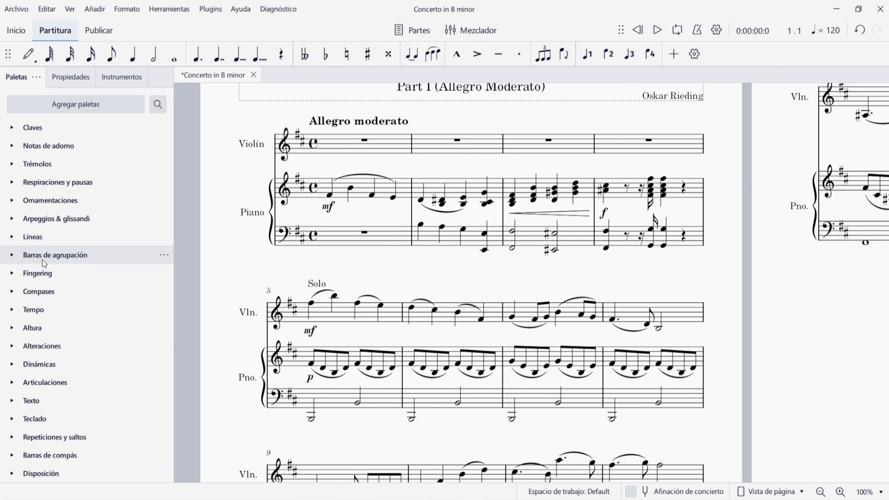
{"action": "left_click", "coordinate": [14, 437]}
{"action": "scroll", "coordinate": [38, 428], "scroll_direction": "down", "scroll_amount": 5}
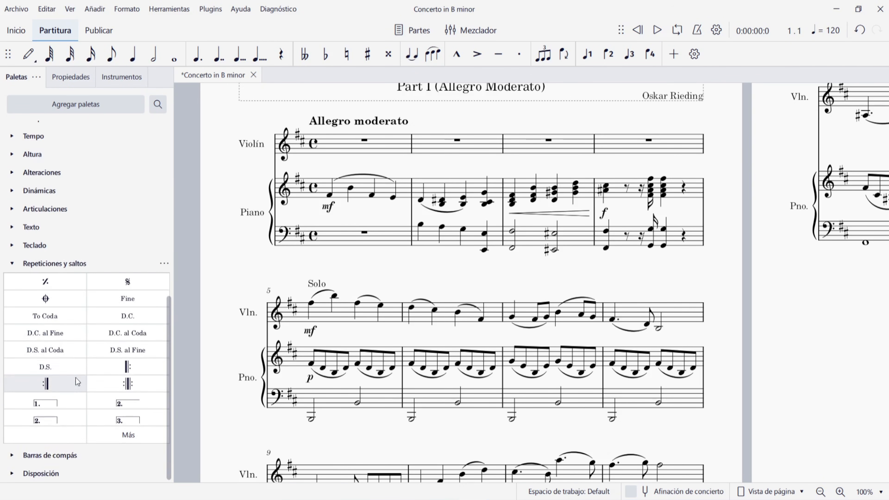
{"action": "scroll", "coordinate": [718, 259], "scroll_direction": "down", "scroll_amount": 4}
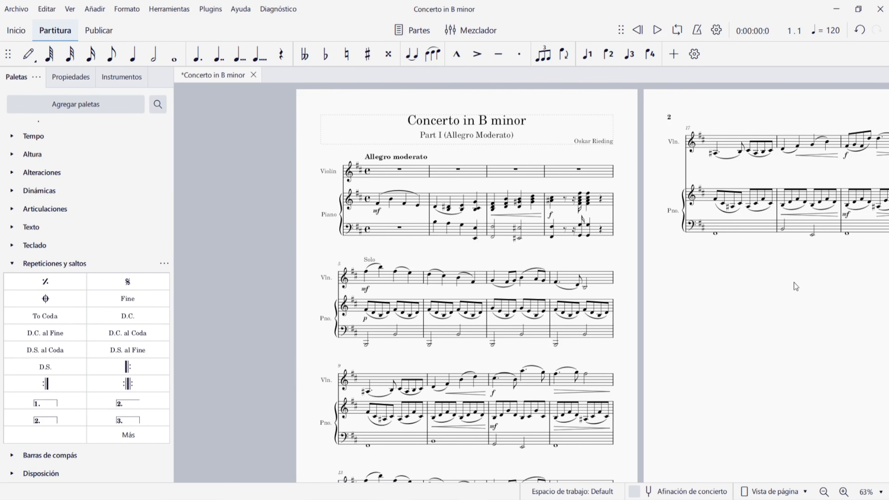
{"action": "left_click_drag", "start_coordinate": [805, 293], "coordinate": [715, 304]}
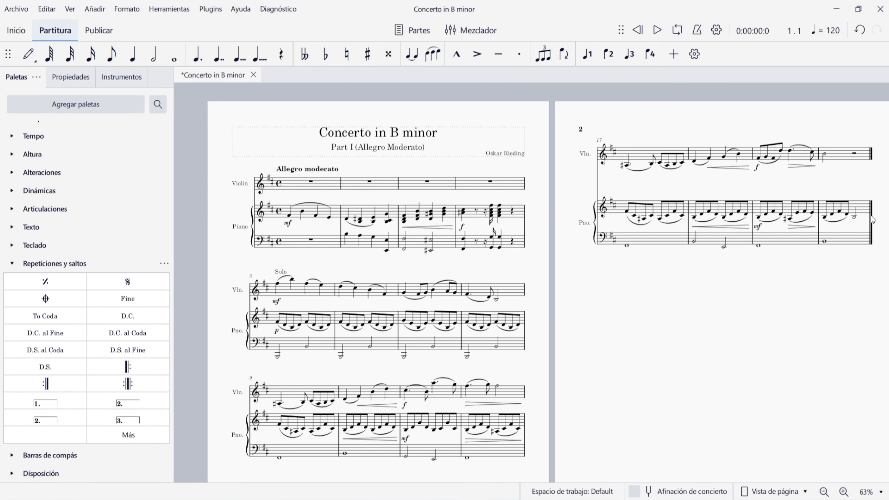
{"action": "left_click", "coordinate": [819, 212]}
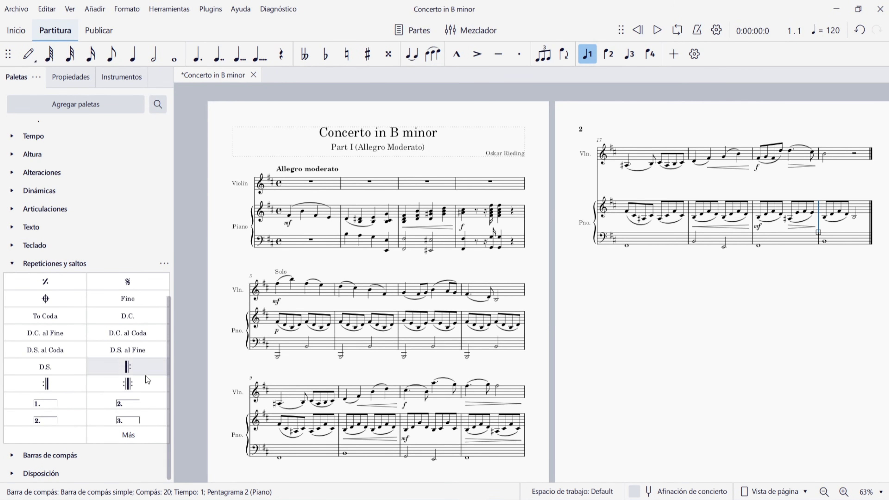
{"action": "left_click", "coordinate": [45, 384]}
{"action": "left_click", "coordinate": [704, 371]}
{"action": "left_click_drag", "start_coordinate": [807, 321], "coordinate": [727, 349]}
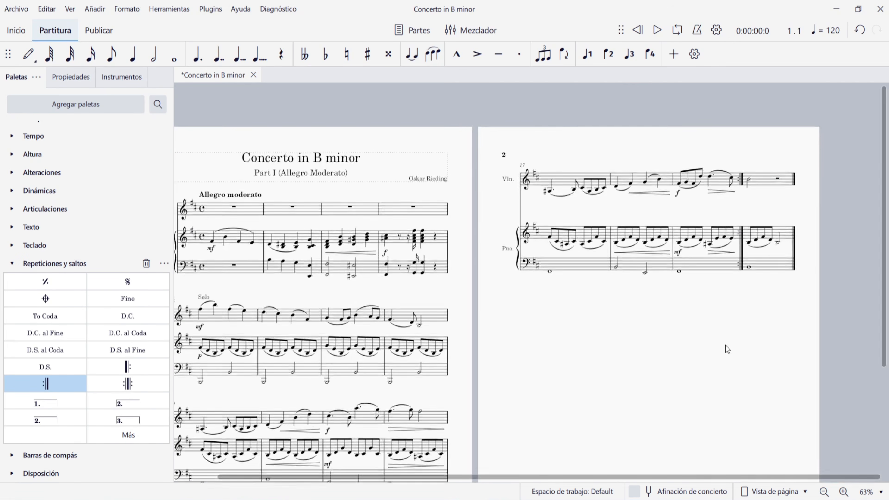
Select measure 19 in the piano's bass staff, play from there through the repeat back to the opening, and pause playback
{"action": "scroll", "coordinate": [727, 349], "scroll_direction": "up", "scroll_amount": 5, "text": "ctrl"}
{"action": "left_click_drag", "start_coordinate": [695, 395], "coordinate": [708, 438]}
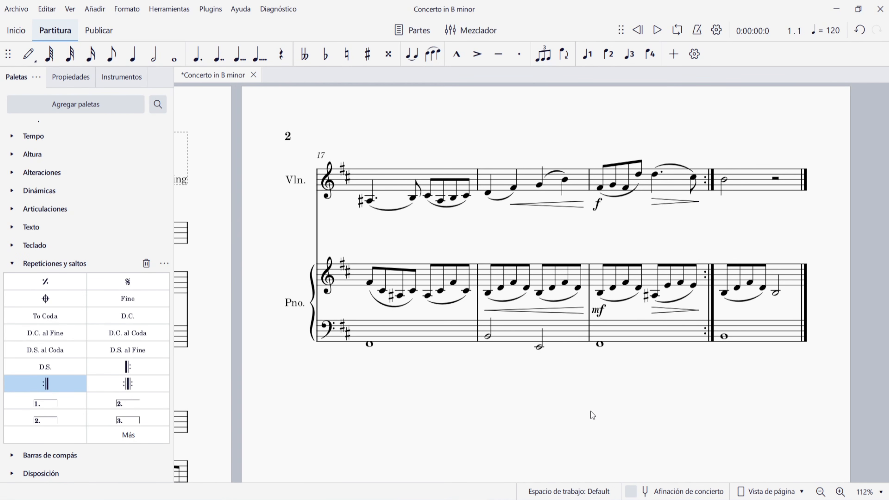
{"action": "left_click", "coordinate": [597, 331]}
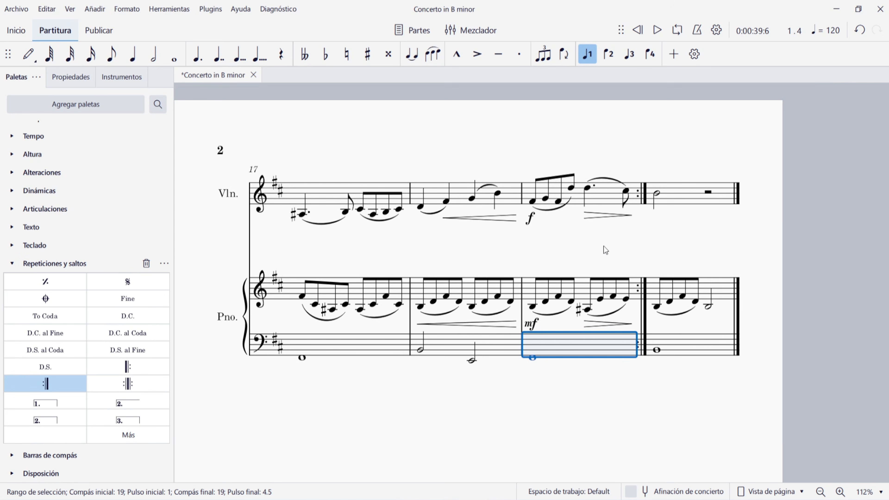
{"action": "left_click", "coordinate": [657, 31]}
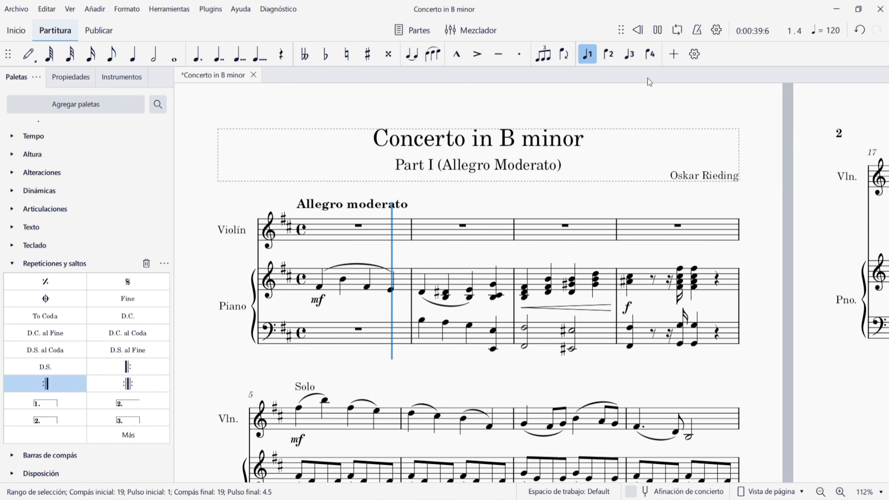
{"action": "left_click", "coordinate": [657, 30]}
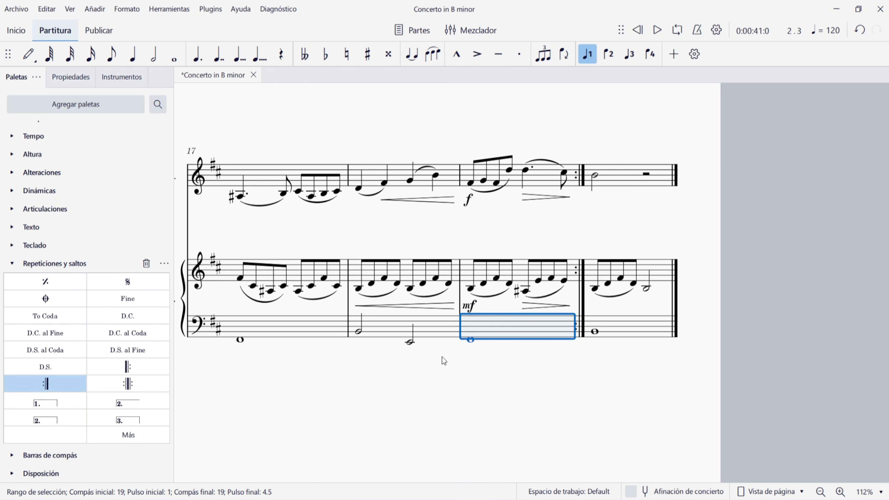
Add a first-ending bracket over the selected measure 19 and an open second-ending bracket over measure 20
{"action": "left_click", "coordinate": [66, 409]}
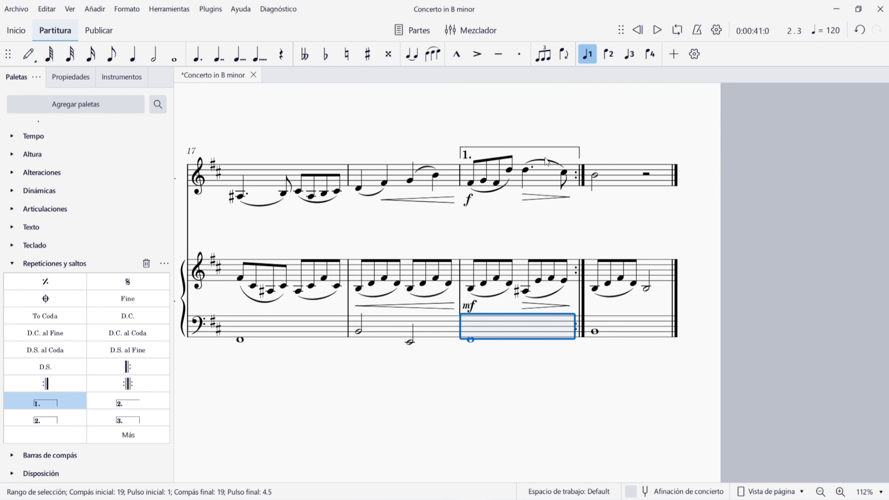
{"action": "left_click", "coordinate": [610, 176]}
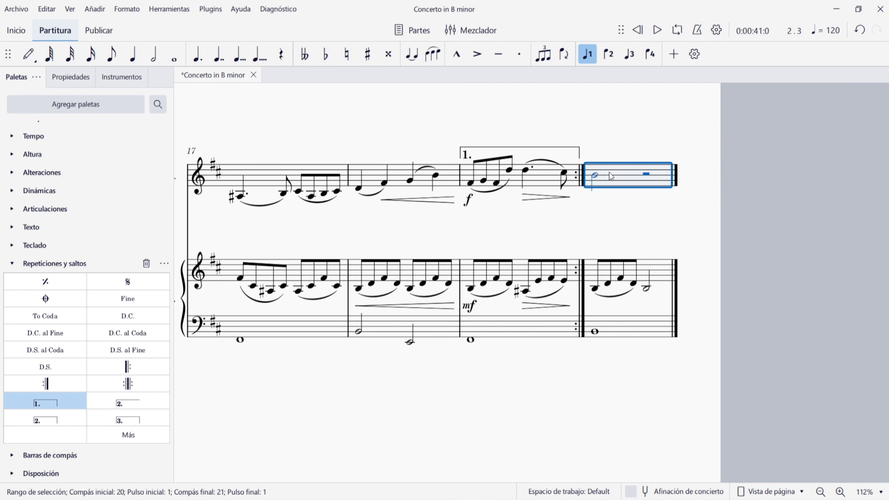
{"action": "left_click", "coordinate": [117, 404]}
{"action": "left_click", "coordinate": [569, 398]}
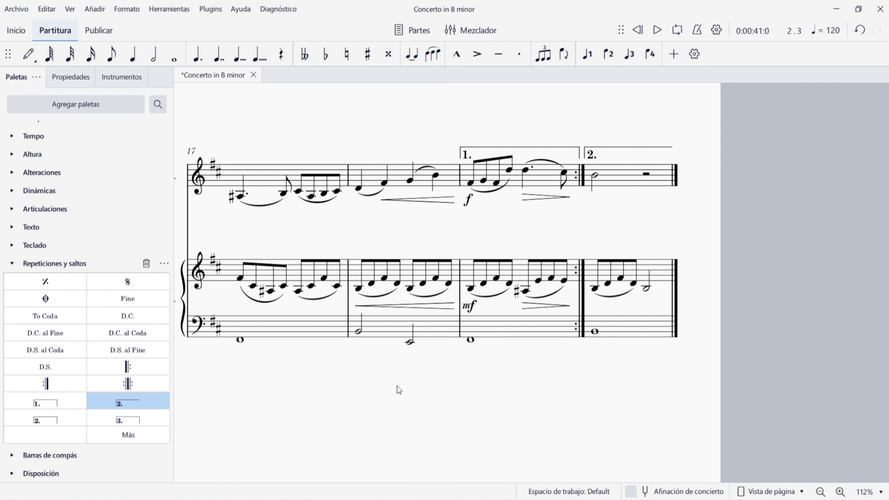
Return to measure 5 on the first page and change the pitches of the piano's two bass-staff half notes to F#3 and D3
{"action": "scroll", "coordinate": [398, 386], "scroll_direction": "down", "scroll_amount": 3, "text": "ctrl"}
{"action": "scroll", "coordinate": [397, 389], "scroll_direction": "left", "scroll_amount": 10}
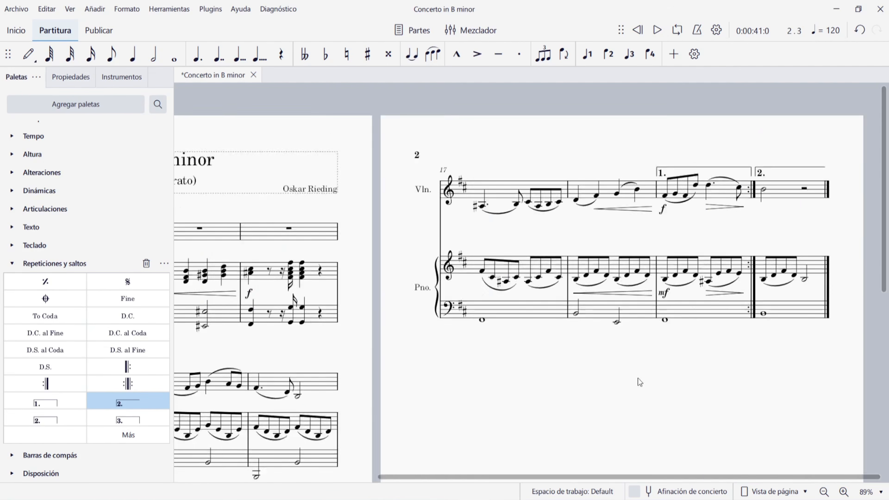
{"action": "scroll", "coordinate": [565, 326], "scroll_direction": "left", "scroll_amount": 5}
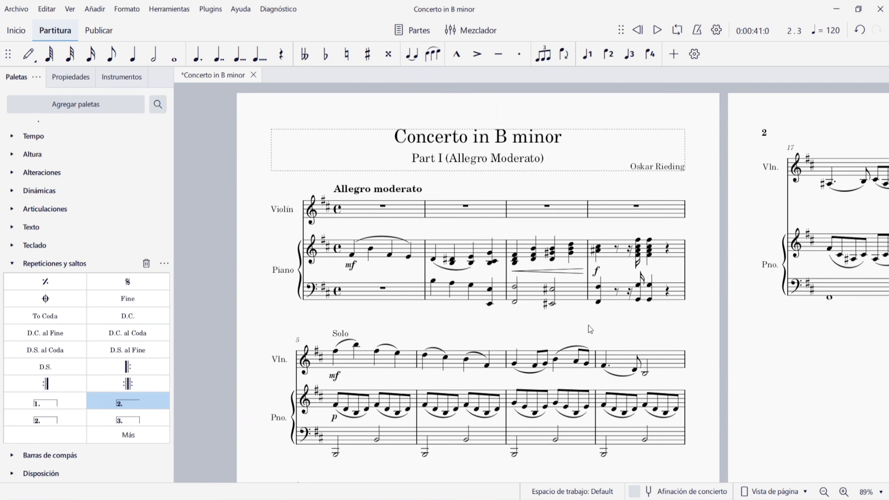
{"action": "scroll", "coordinate": [533, 312], "scroll_direction": "down", "scroll_amount": 4}
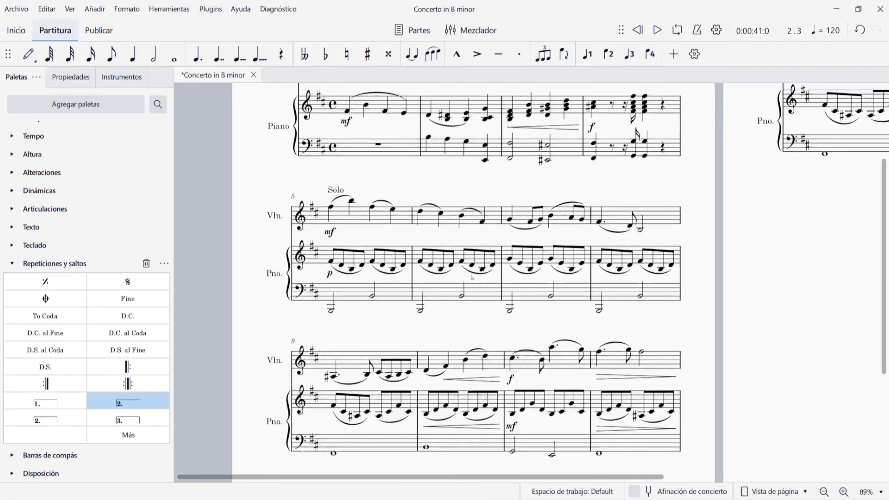
{"action": "scroll", "coordinate": [401, 307], "scroll_direction": "down", "scroll_amount": 1}
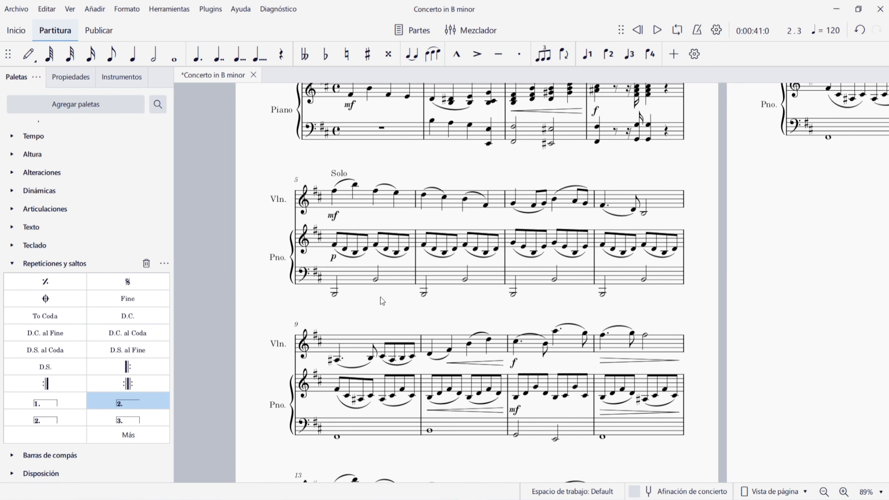
{"action": "scroll", "coordinate": [381, 342], "scroll_direction": "up", "scroll_amount": 1}
{"action": "scroll", "coordinate": [381, 341], "scroll_direction": "up", "scroll_amount": 5, "text": "ctrl"}
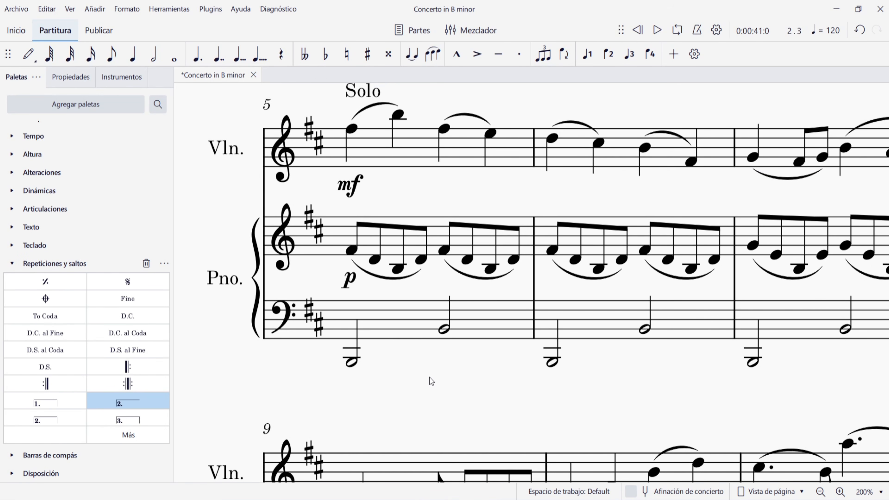
{"action": "left_click_drag", "start_coordinate": [428, 362], "coordinate": [397, 378]}
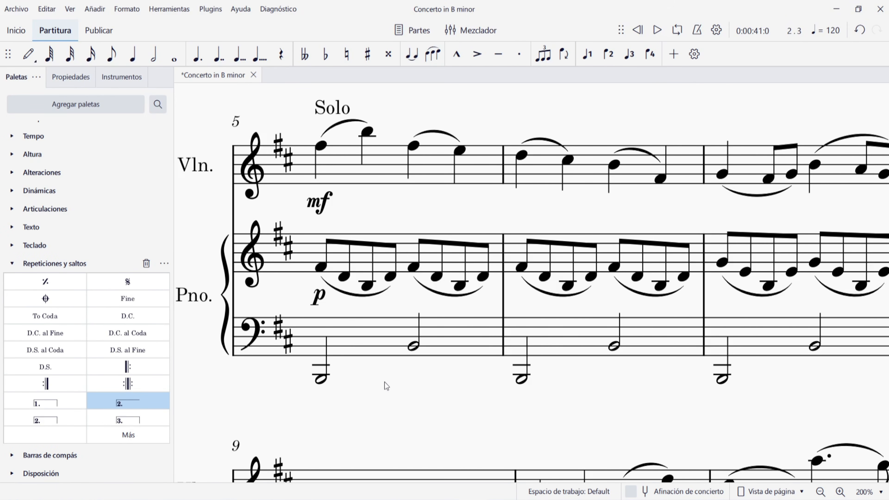
{"action": "left_click", "coordinate": [353, 346]}
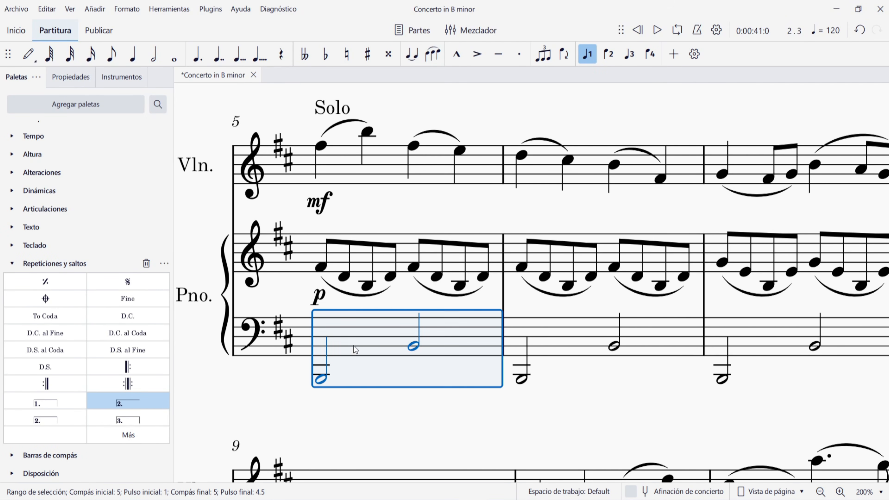
{"action": "left_click", "coordinate": [411, 390]}
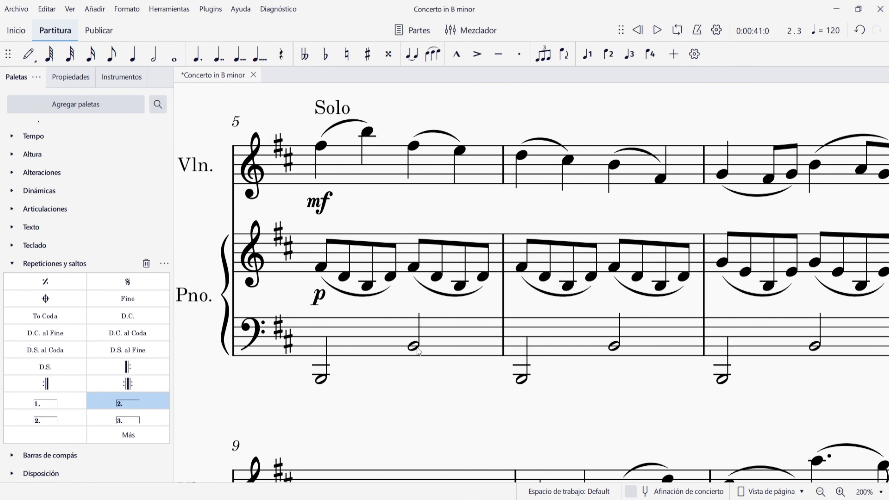
{"action": "left_click_drag", "start_coordinate": [324, 385], "coordinate": [319, 332]}
{"action": "left_click_drag", "start_coordinate": [417, 350], "coordinate": [415, 340]}
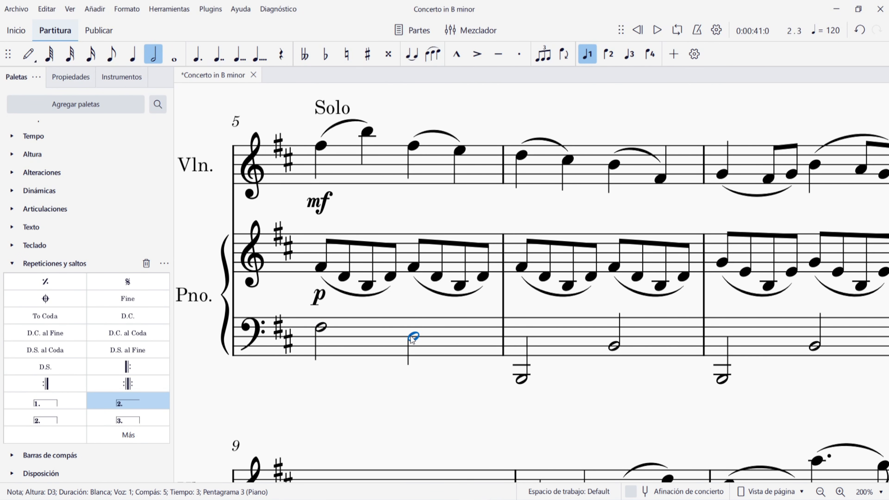
{"action": "key", "text": "Escape"}
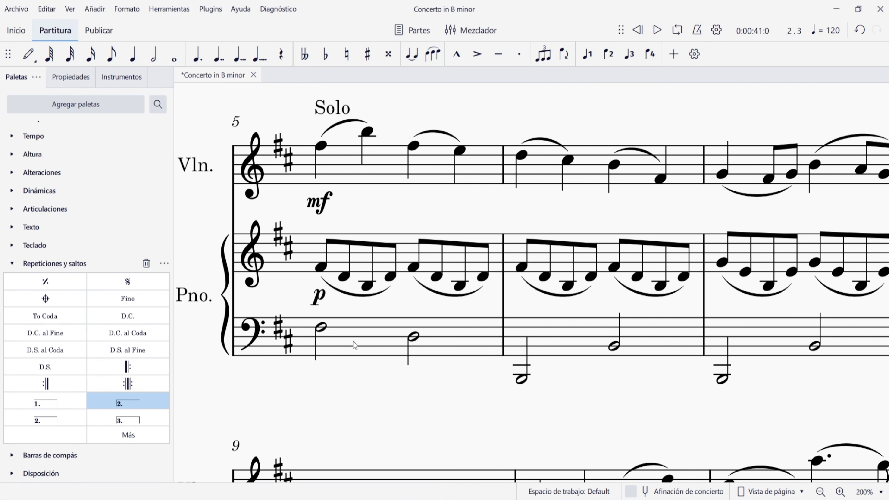
Enter the eighth notes A, F, D, F, A, F, D, F in voice 2 of the piano's bass staff in measure 5
{"action": "left_click", "coordinate": [354, 345]}
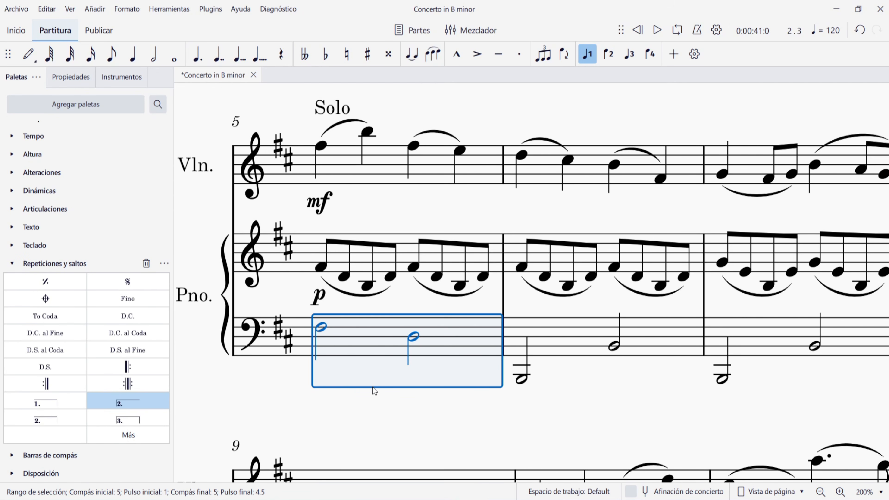
{"action": "key", "text": "n"}
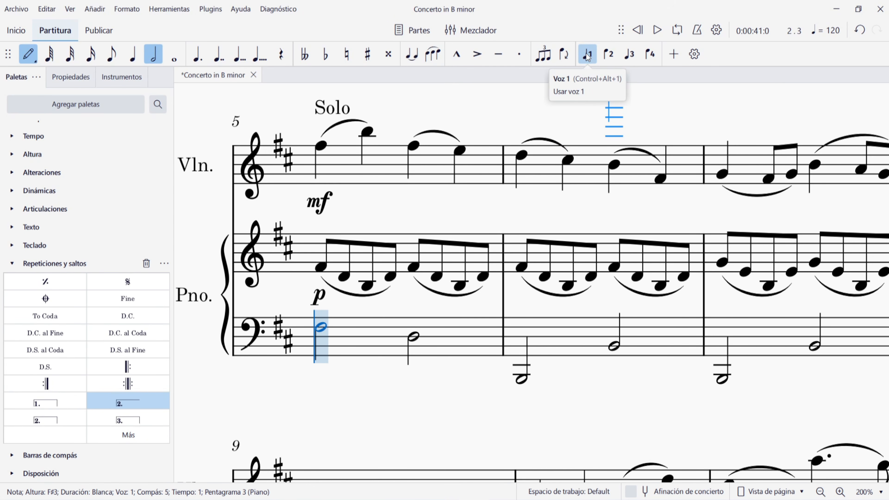
{"action": "left_click", "coordinate": [610, 56]}
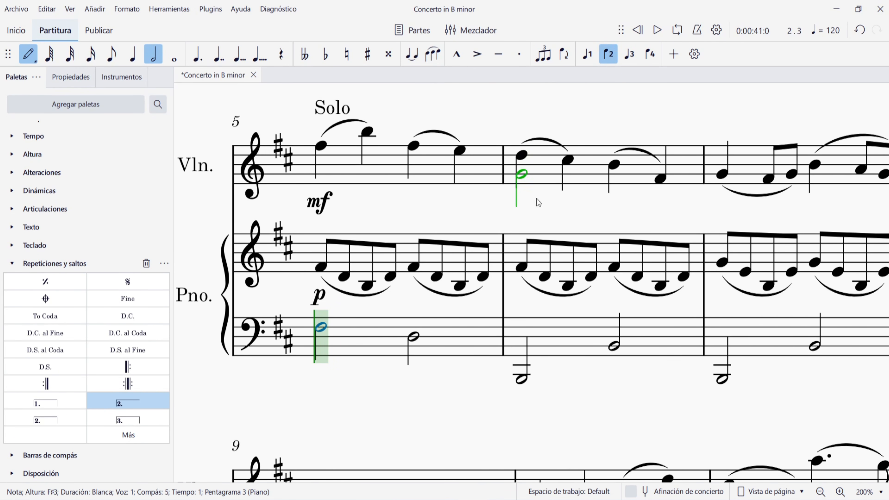
{"action": "left_click", "coordinate": [321, 344]}
{"action": "key", "text": "4"}
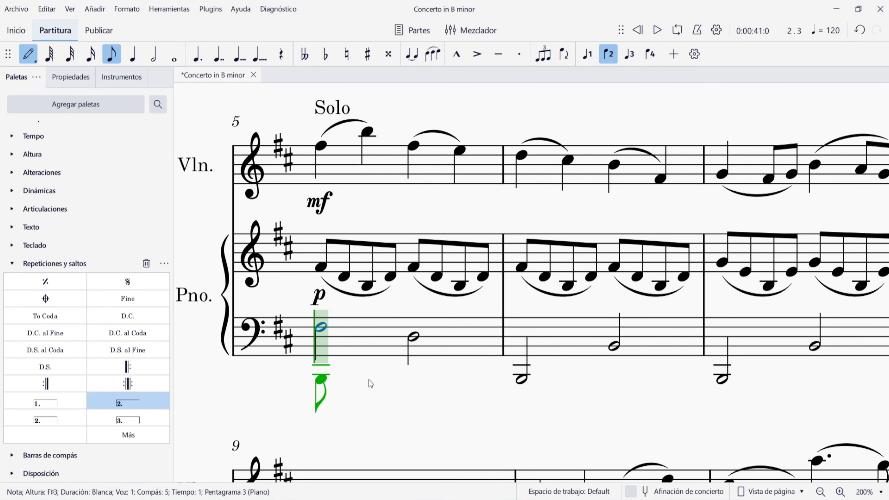
{"action": "key", "text": "a"}
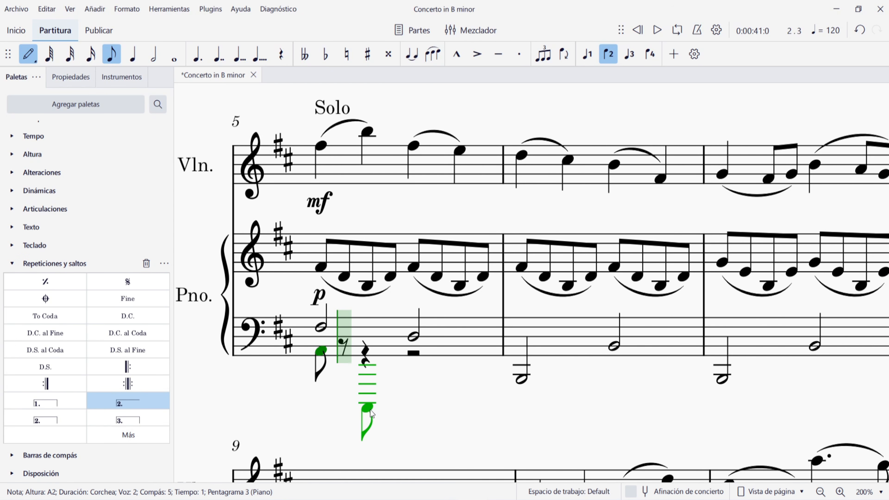
{"action": "key", "text": "f"}
{"action": "key", "text": "d"}
{"action": "key", "text": "f"}
{"action": "key", "text": "a"}
{"action": "key", "text": "f"}
{"action": "key", "text": "d"}
{"action": "key", "text": "f"}
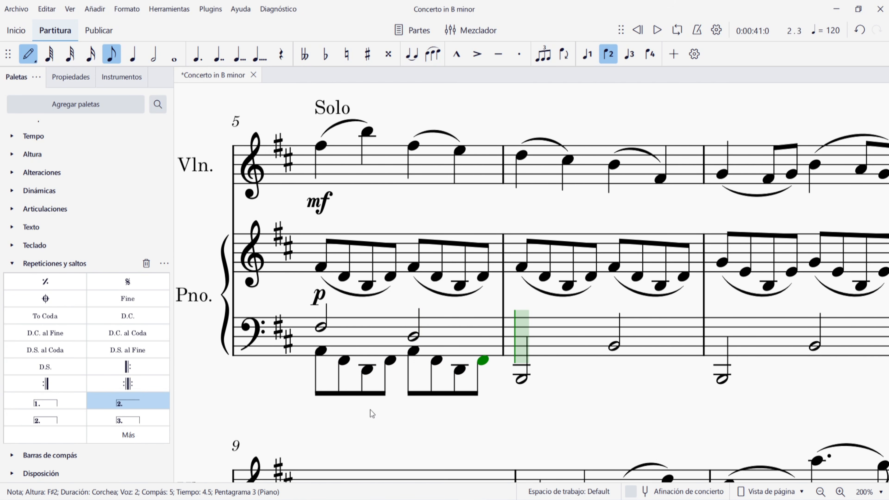
{"action": "key", "text": "Escape"}
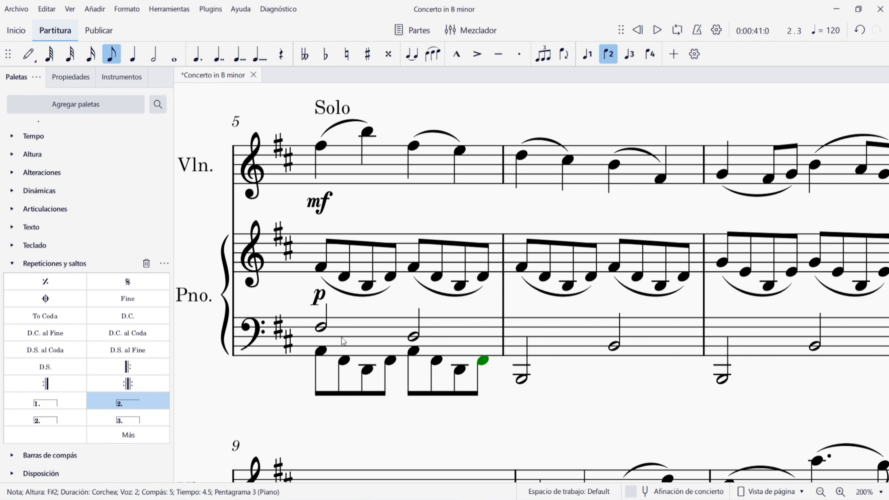
Examine the voices in measure 5 of the piano's bass staff by selecting the two half notes and each eighth note in turn
{"action": "left_click", "coordinate": [321, 327]}
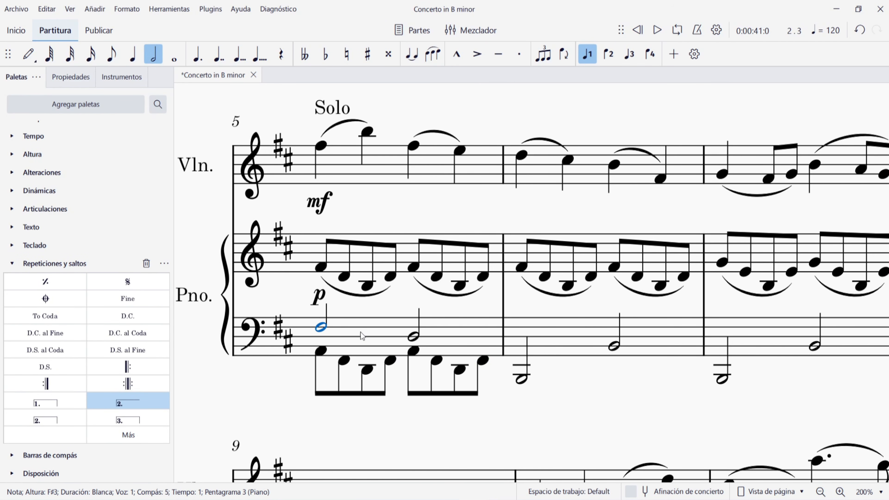
{"action": "left_click", "coordinate": [413, 339]}
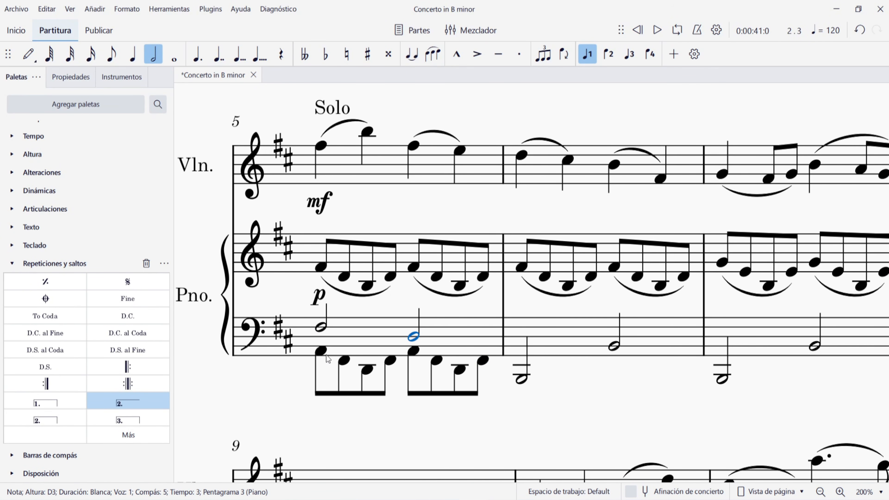
{"action": "left_click", "coordinate": [319, 351]}
{"action": "left_click", "coordinate": [343, 362]}
{"action": "left_click", "coordinate": [368, 371]}
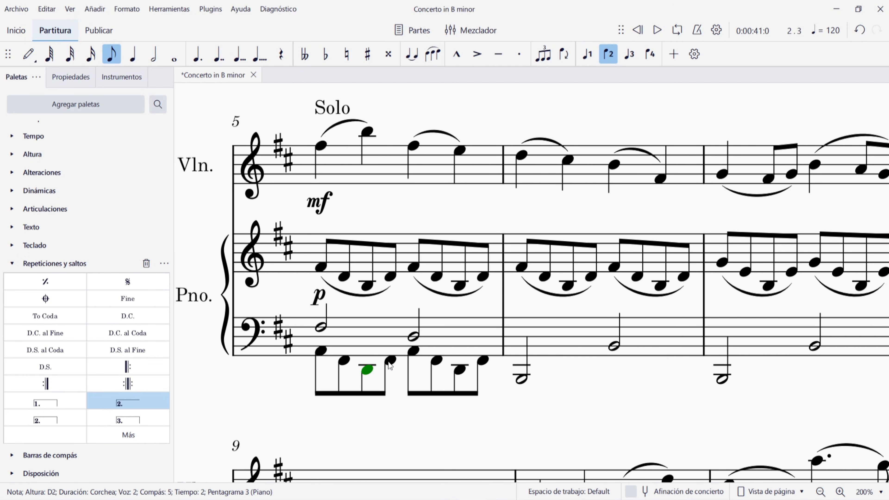
{"action": "left_click", "coordinate": [389, 362]}
{"action": "left_click", "coordinate": [415, 352]}
{"action": "left_click", "coordinate": [437, 360]}
{"action": "left_click", "coordinate": [460, 370]}
{"action": "left_click", "coordinate": [483, 360]}
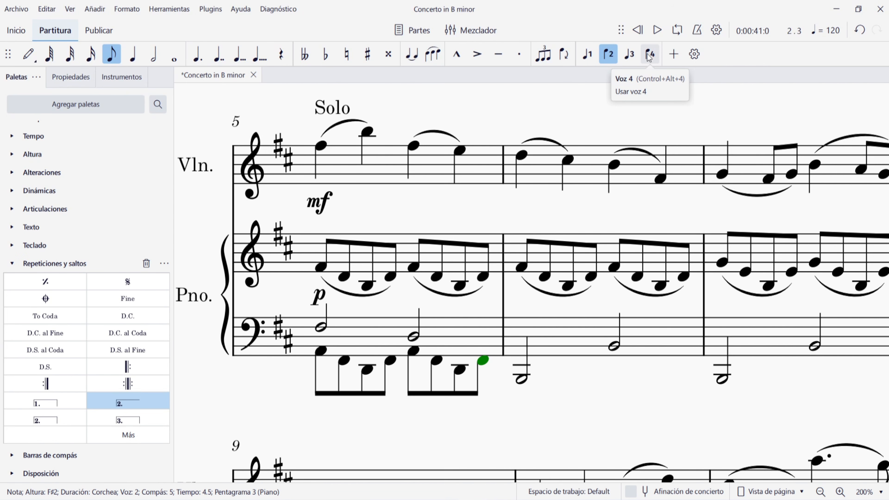
{"action": "left_click", "coordinate": [589, 413]}
Undo the voice 2 eighth notes and the half-note pitch changes in measure 5 of the piano's bass staff
{"action": "key", "text": "ctrl+z"}
{"action": "key", "text": "ctrl+z"}
{"action": "key", "text": "ctrl+z"}
{"action": "key", "text": "ctrl+z"}
{"action": "key", "text": "ctrl+z"}
{"action": "key", "text": "ctrl+z"}
{"action": "key", "text": "ctrl+z"}
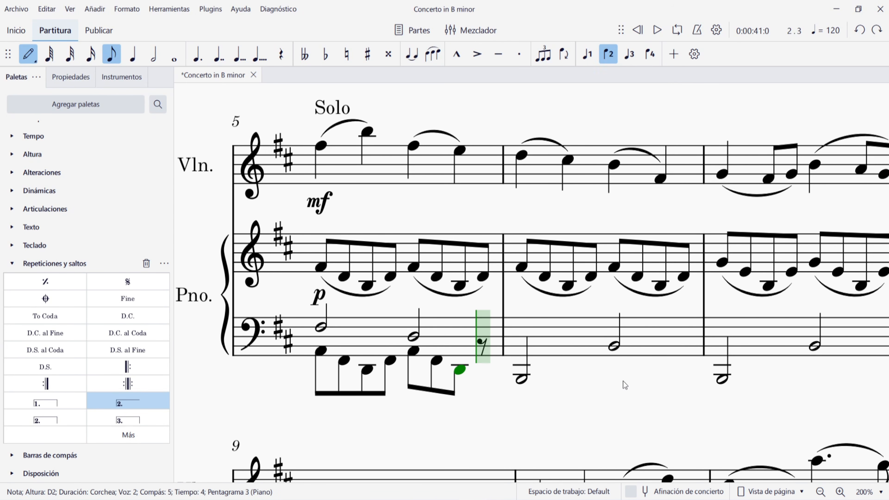
{"action": "key", "text": "ctrl+z"}
{"action": "key", "text": "ctrl+z"}
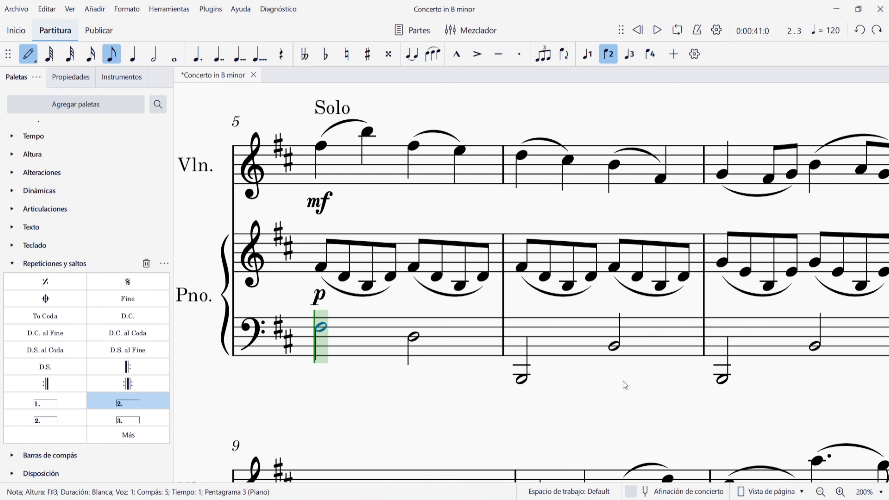
{"action": "key", "text": "ctrl+z"}
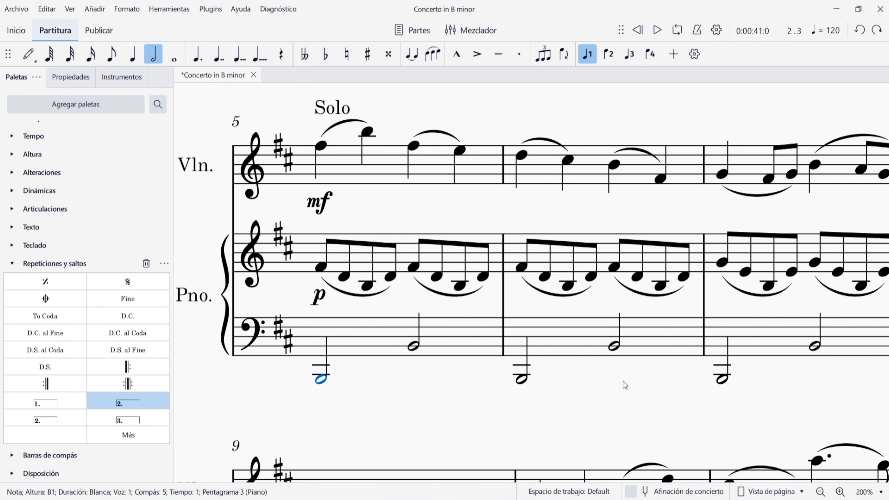
{"action": "key", "text": "Escape"}
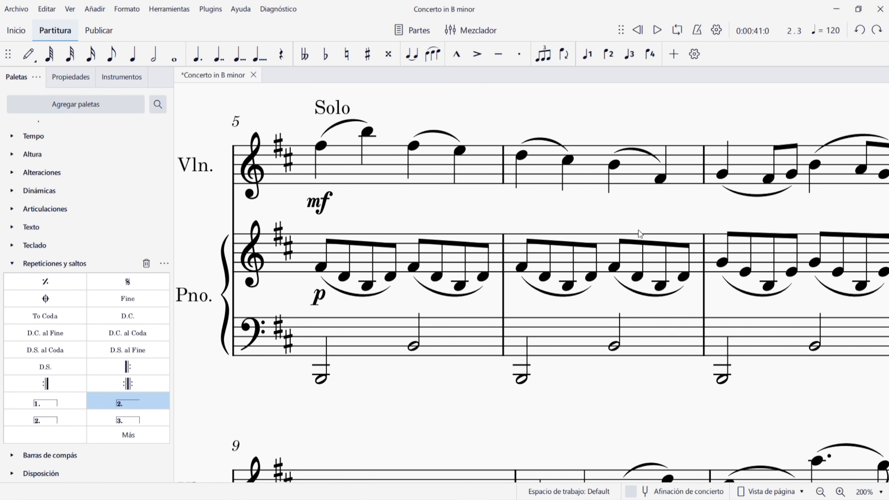
Add a system break at the end of measure 3 and remove it again
{"action": "scroll", "coordinate": [638, 230], "scroll_direction": "down", "scroll_amount": 2, "text": "ctrl"}
{"action": "scroll", "coordinate": [638, 230], "scroll_direction": "down", "scroll_amount": 3, "text": "ctrl"}
{"action": "scroll", "coordinate": [467, 258], "scroll_direction": "down", "scroll_amount": 3, "text": "ctrl"}
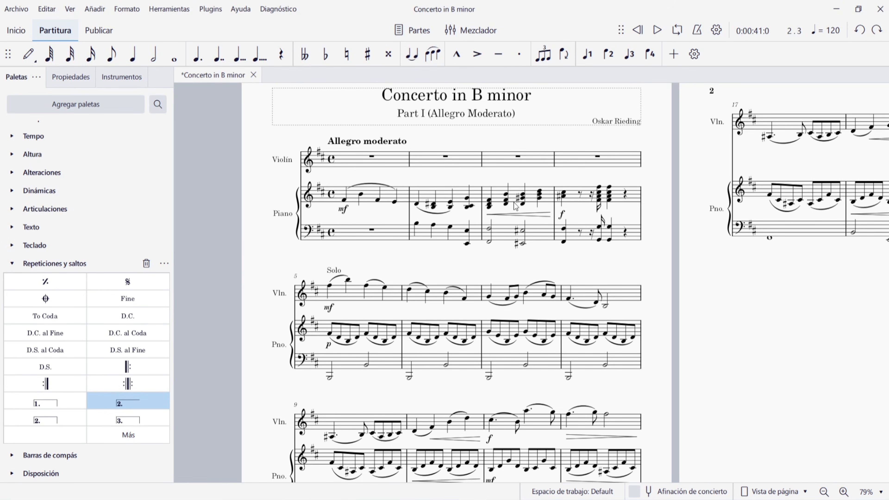
{"action": "left_click", "coordinate": [534, 165]}
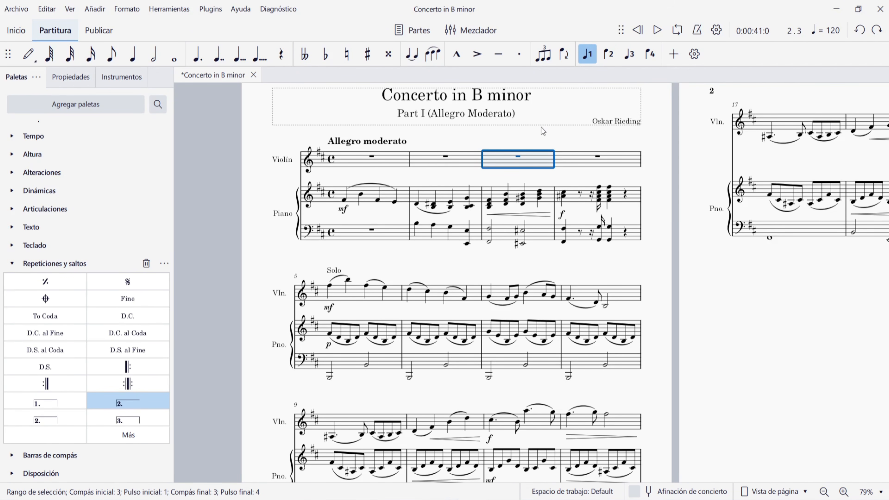
{"action": "key", "text": "Return"}
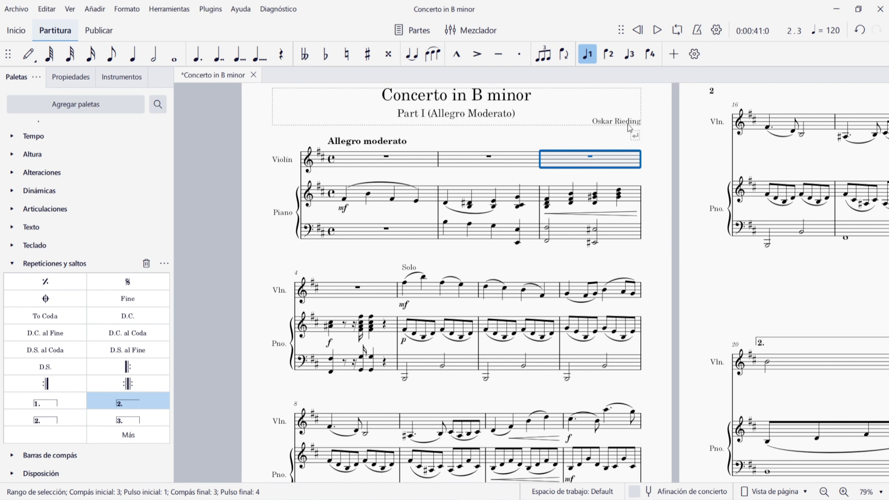
{"action": "left_click", "coordinate": [635, 135]}
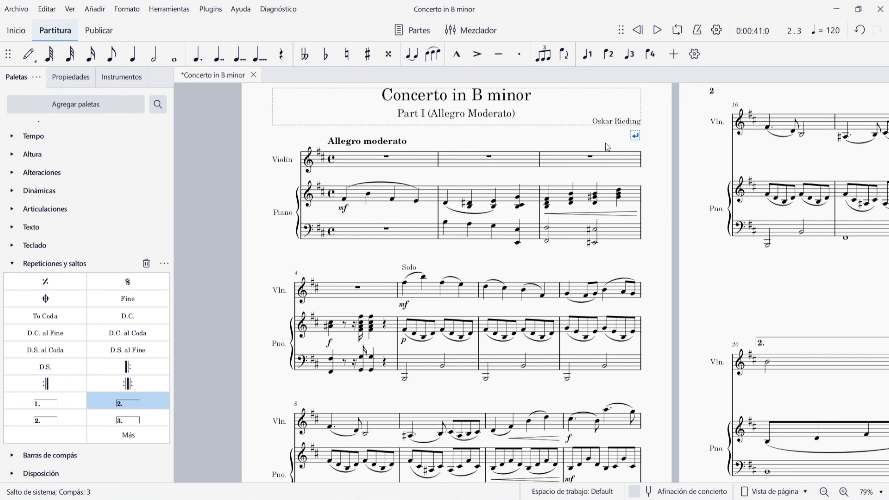
{"action": "key", "text": "Delete"}
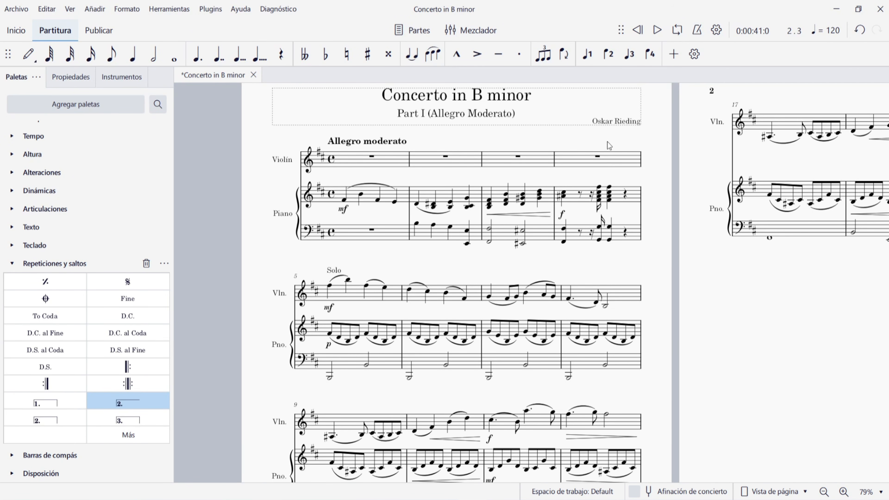
Try system breaks every 3 measures throughout the score, check both pages and undo the breaks
{"action": "left_click", "coordinate": [126, 9]}
{"action": "mouse_move", "coordinate": [218, 84]}
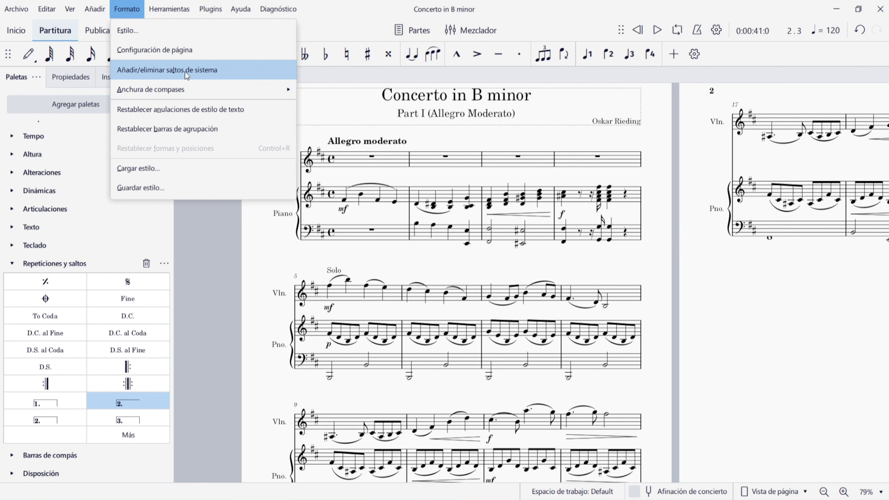
{"action": "left_click", "coordinate": [192, 72]}
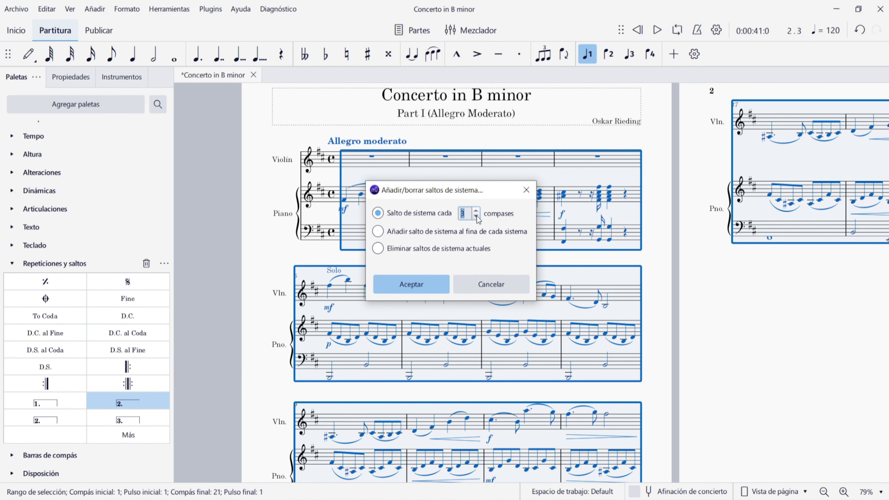
{"action": "left_click", "coordinate": [426, 282]}
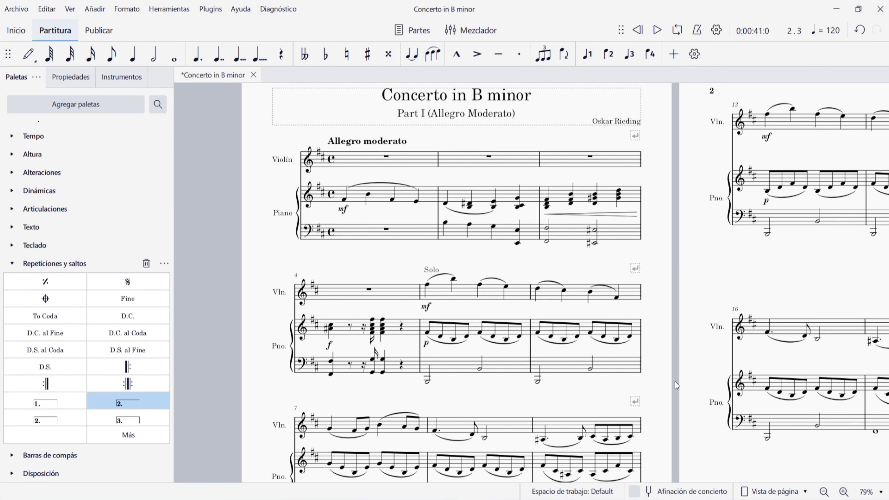
{"action": "left_click_drag", "start_coordinate": [675, 381], "coordinate": [637, 158]}
{"action": "left_click_drag", "start_coordinate": [732, 253], "coordinate": [419, 333]}
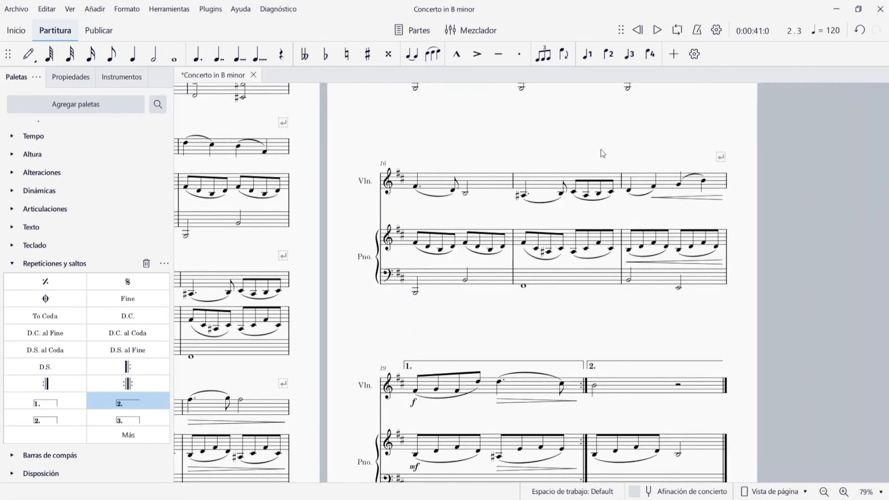
{"action": "key", "text": "ctrl+Home"}
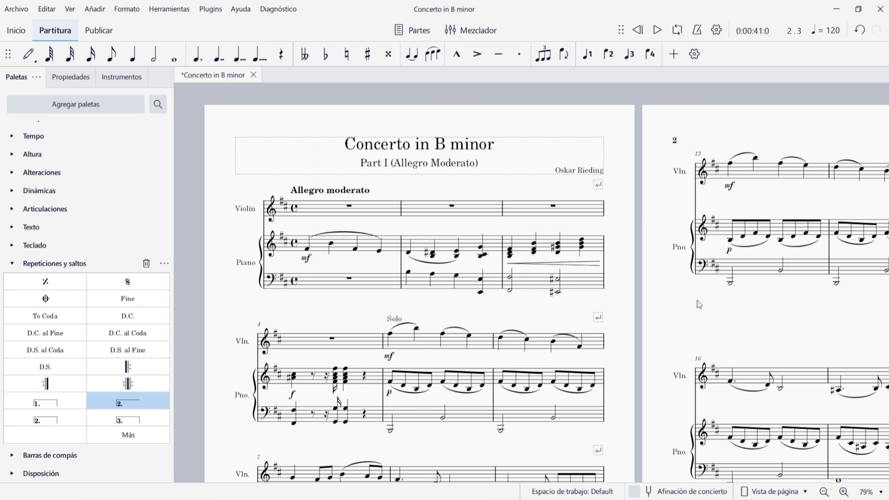
{"action": "key", "text": "ctrl+z"}
{"action": "key", "text": "Escape"}
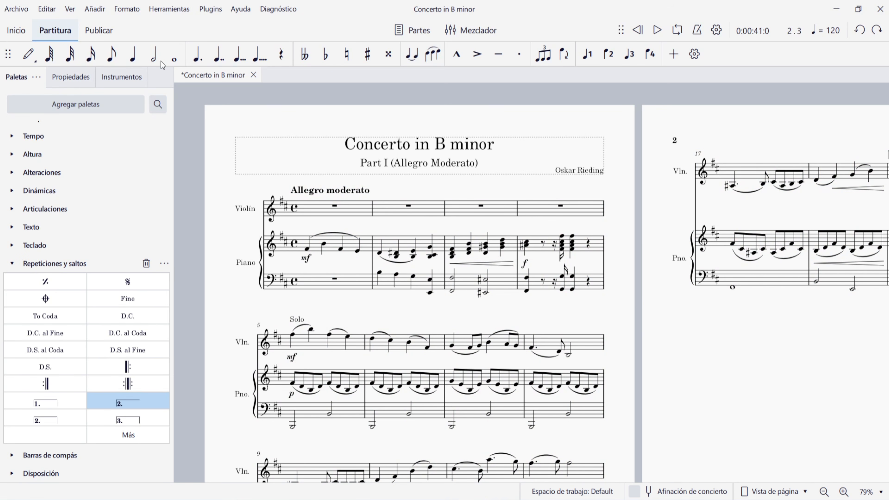
Try a staff spacing of 2,150 mm in the page settings and reduce it to 1,550 mm, checking the score behind the dialog
{"action": "left_click", "coordinate": [128, 14]}
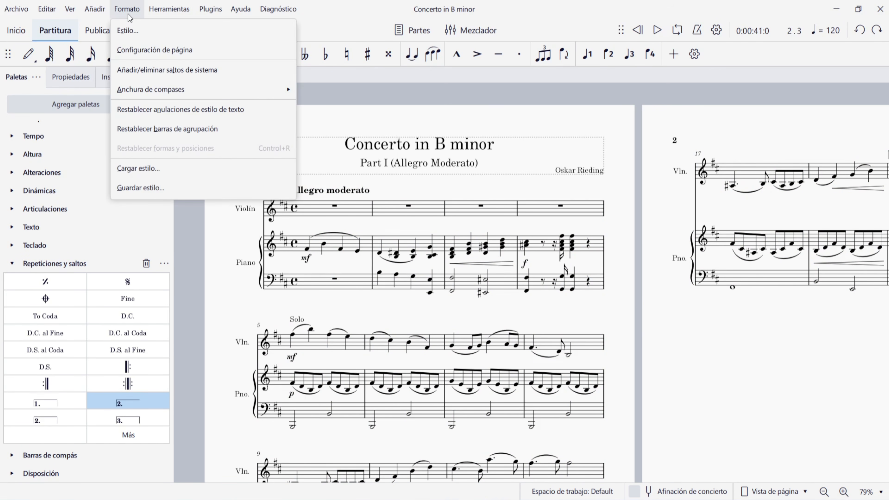
{"action": "left_click", "coordinate": [138, 52]}
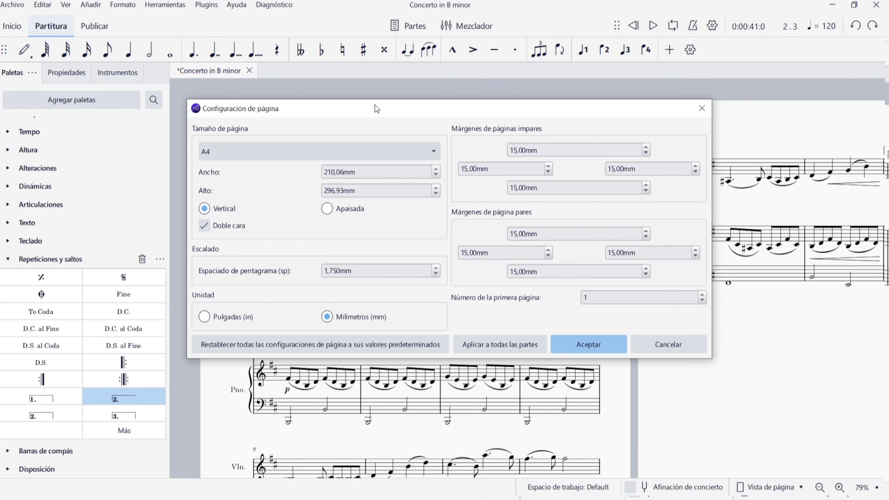
{"action": "left_click_drag", "start_coordinate": [370, 275], "coordinate": [315, 276]}
{"action": "left_click", "coordinate": [379, 272]}
{"action": "left_click", "coordinate": [435, 267]}
{"action": "left_click", "coordinate": [435, 267]}
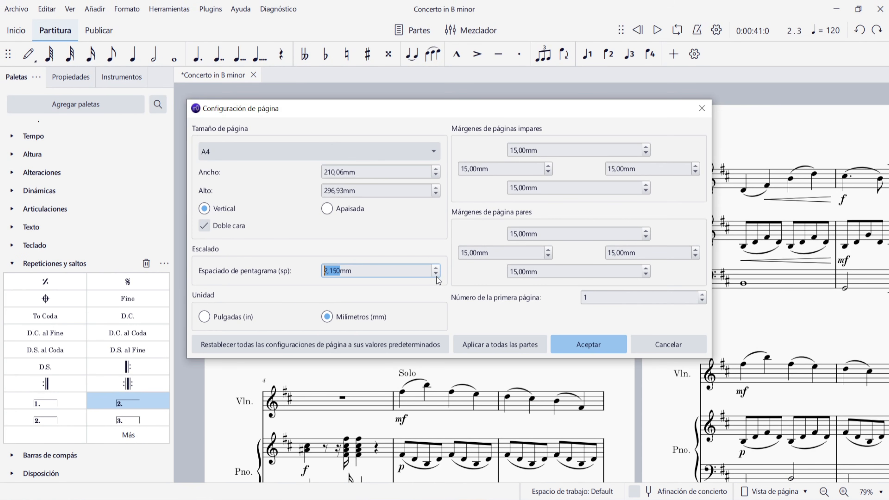
{"action": "left_click", "coordinate": [436, 275]}
{"action": "left_click", "coordinate": [436, 275]}
{"action": "left_click", "coordinate": [436, 275]}
{"action": "left_click", "coordinate": [436, 275]}
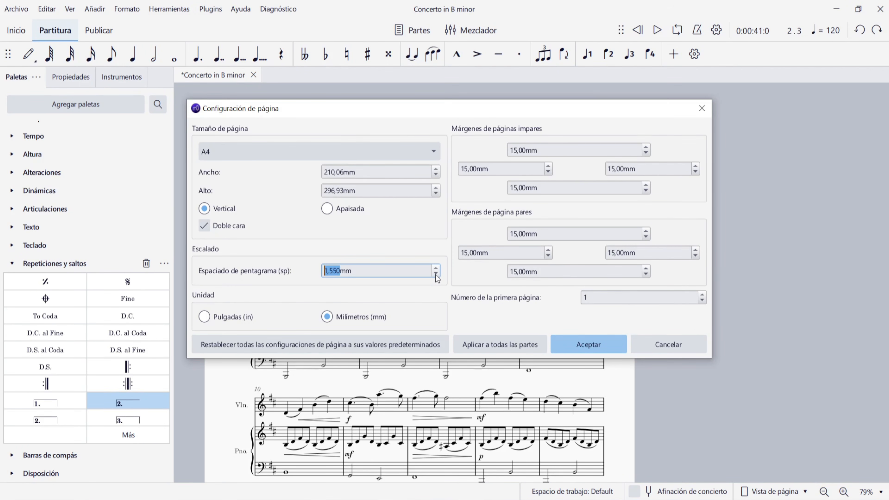
{"action": "left_click_drag", "start_coordinate": [451, 109], "coordinate": [507, 10]}
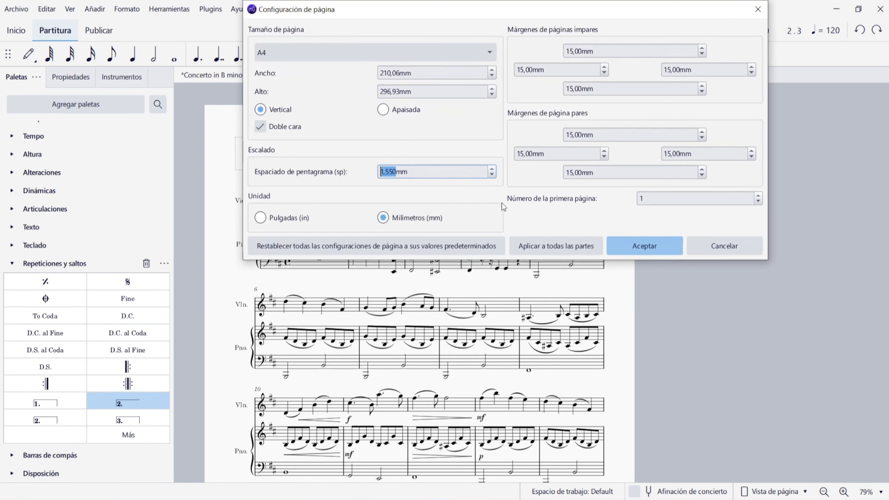
{"action": "left_click_drag", "start_coordinate": [561, 10], "coordinate": [510, 105]}
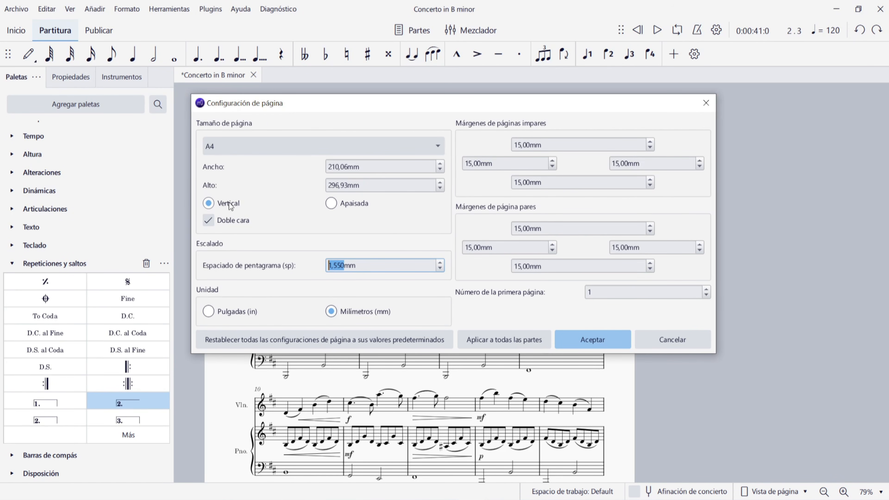
Preview the landscape page orientation, return to vertical orientation and apply the page settings
{"action": "left_click", "coordinate": [331, 203]}
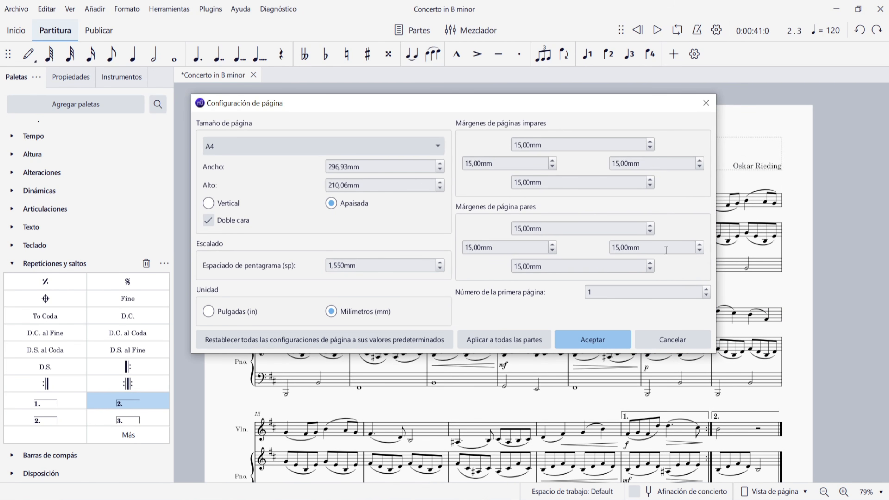
{"action": "left_click", "coordinate": [211, 206]}
{"action": "left_click", "coordinate": [593, 339]}
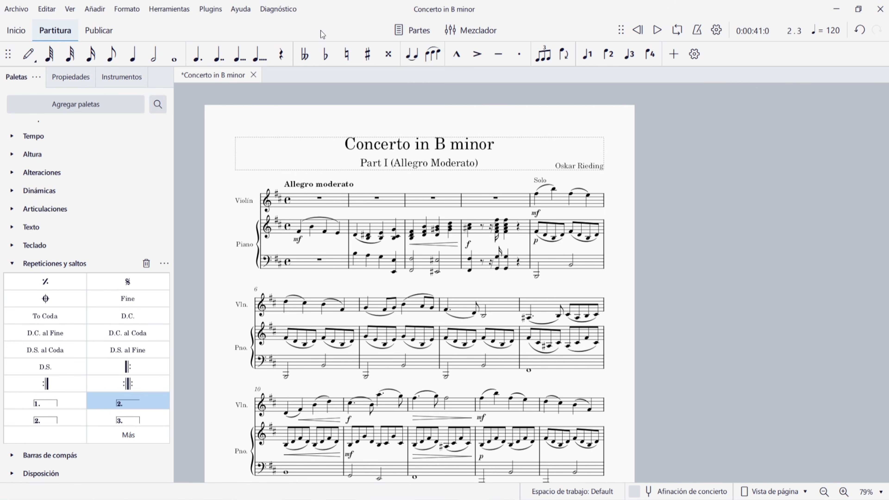
Open all instrument parts of the score and look through the piano part
{"action": "left_click", "coordinate": [413, 32]}
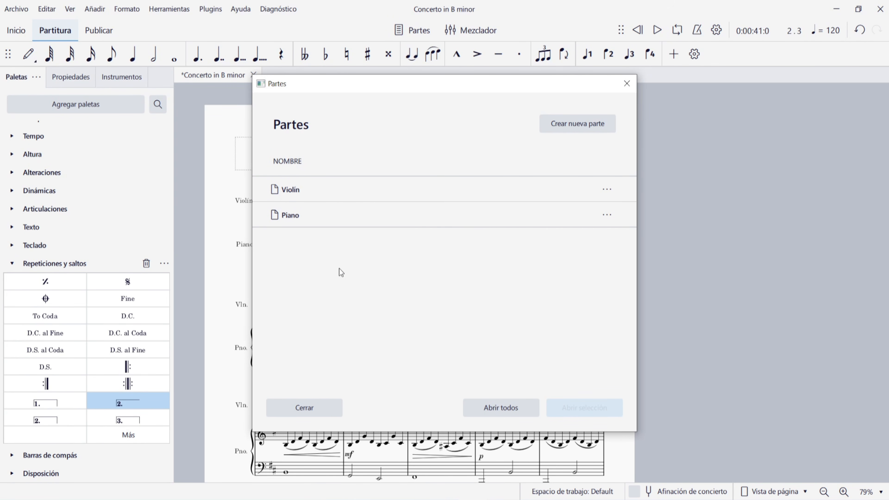
{"action": "left_click", "coordinate": [500, 407]}
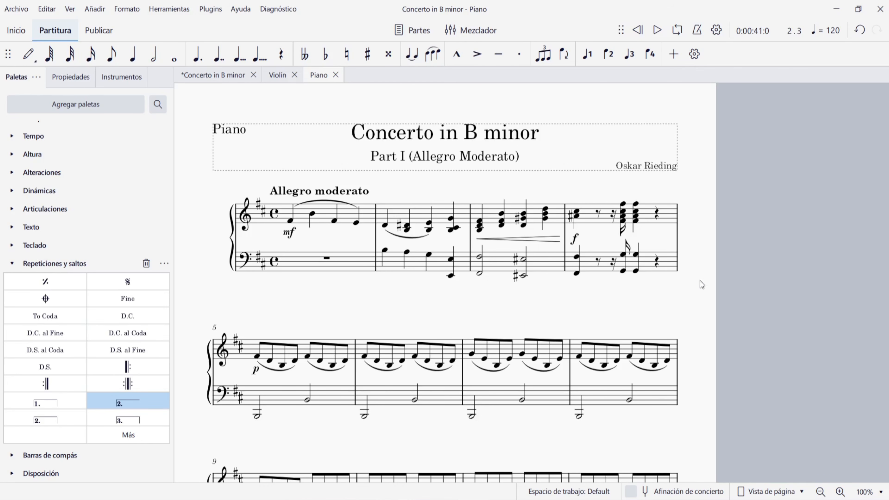
{"action": "scroll", "coordinate": [699, 279], "scroll_direction": "down", "scroll_amount": 3}
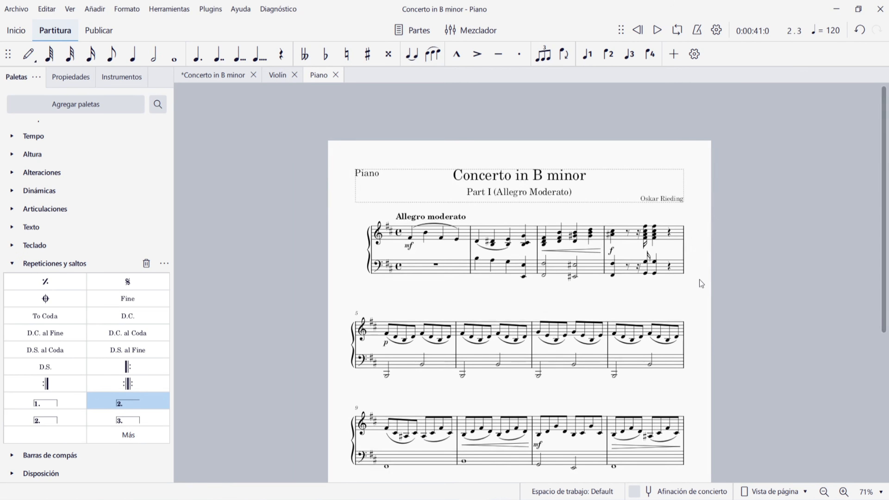
{"action": "scroll", "coordinate": [588, 234], "scroll_direction": "down", "scroll_amount": 6}
{"action": "scroll", "coordinate": [617, 181], "scroll_direction": "up", "scroll_amount": 8}
Review the layout of the violin part, the piano part and the full score in turn
{"action": "left_click", "coordinate": [278, 74]}
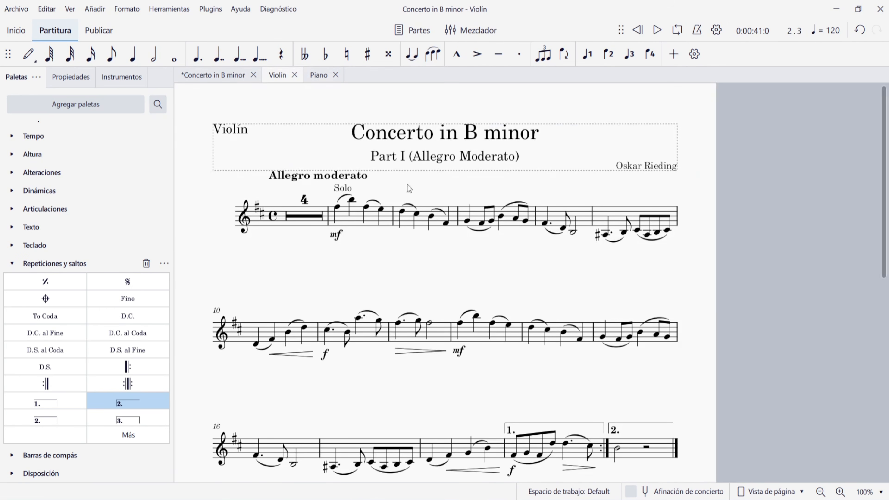
{"action": "scroll", "coordinate": [414, 190], "scroll_direction": "down", "scroll_amount": 5}
{"action": "scroll", "coordinate": [414, 188], "scroll_direction": "down", "scroll_amount": 2}
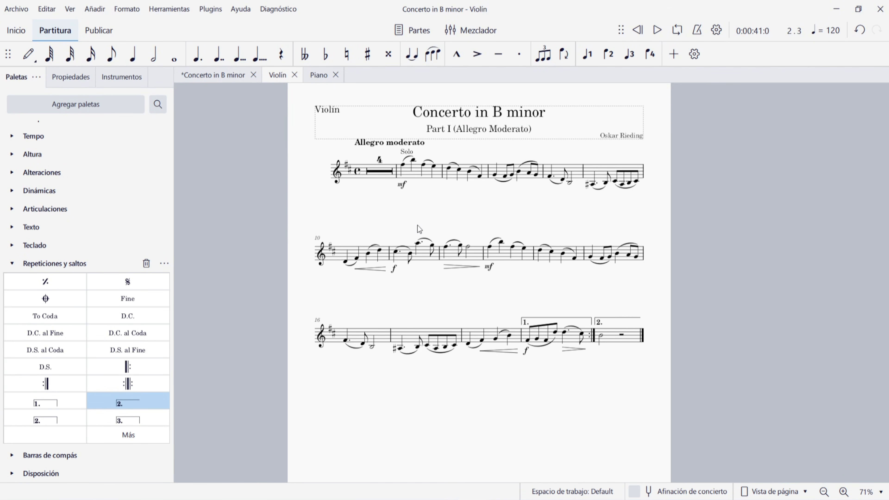
{"action": "left_click", "coordinate": [313, 76]}
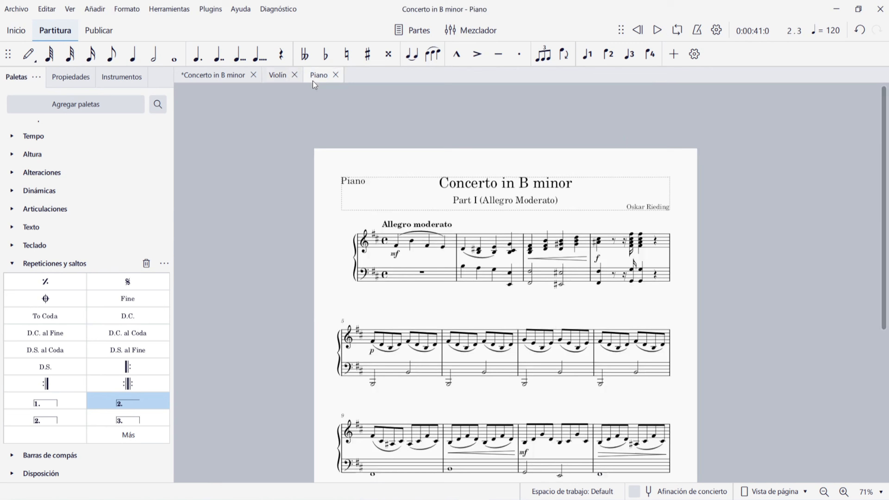
{"action": "scroll", "coordinate": [268, 305], "scroll_direction": "down", "scroll_amount": 5}
{"action": "scroll", "coordinate": [268, 305], "scroll_direction": "up", "scroll_amount": 4}
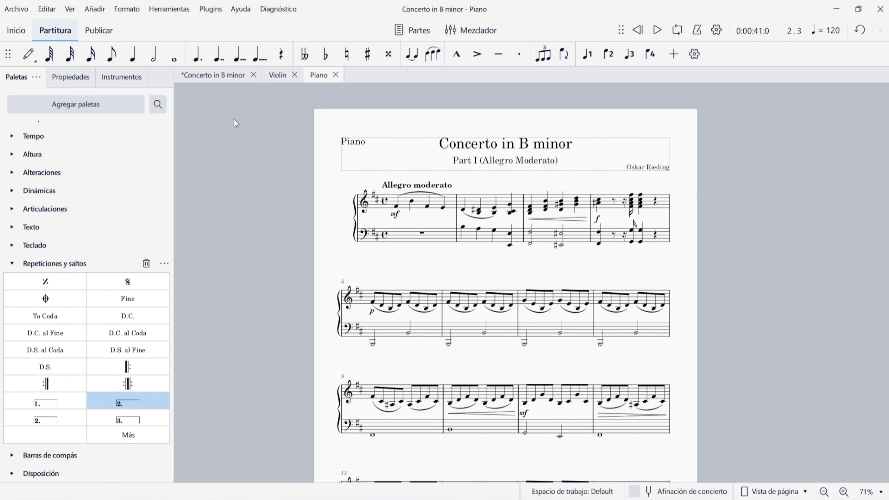
{"action": "left_click", "coordinate": [224, 78]}
{"action": "scroll", "coordinate": [517, 217], "scroll_direction": "down", "scroll_amount": 5}
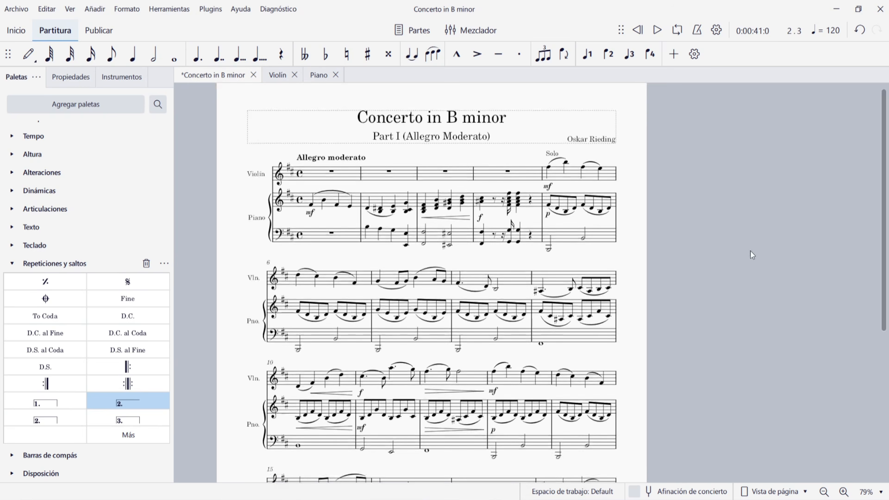
{"action": "scroll", "coordinate": [517, 217], "scroll_direction": "down", "scroll_amount": 3}
{"action": "scroll", "coordinate": [516, 217], "scroll_direction": "up", "scroll_amount": 10}
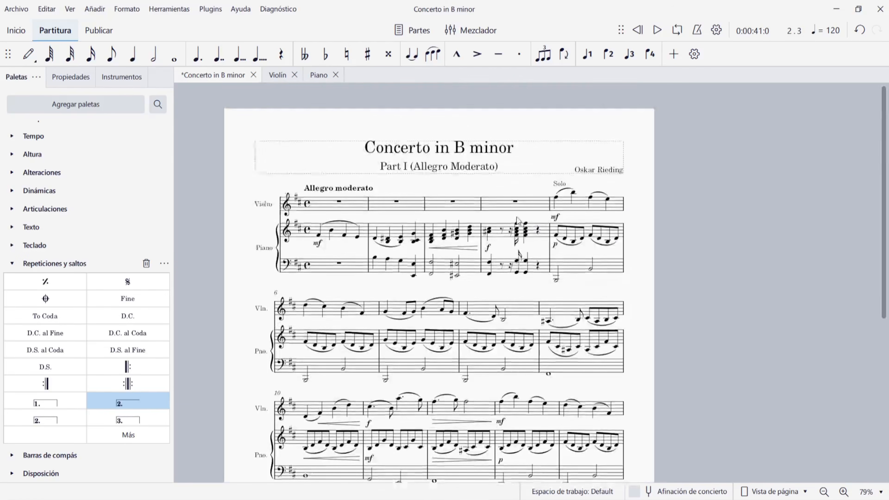
{"action": "scroll", "coordinate": [546, 166], "scroll_direction": "left", "scroll_amount": 2}
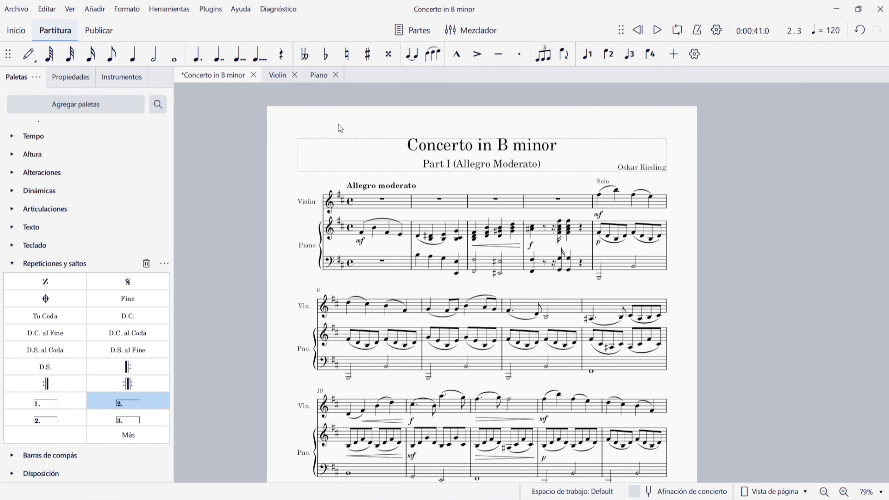
Bring up the save-as dialog to review the score's file name, folder and MuseScore file type, and dismiss it without saving
{"action": "left_click", "coordinate": [18, 10]}
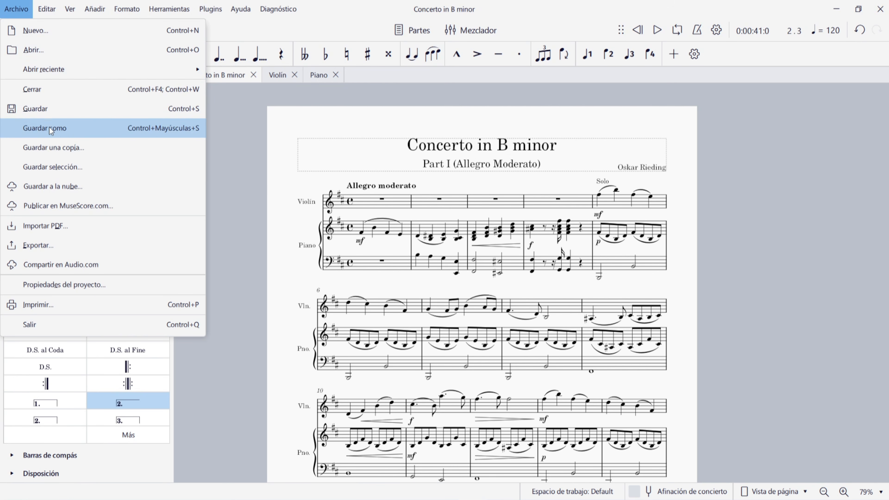
{"action": "left_click", "coordinate": [57, 129]}
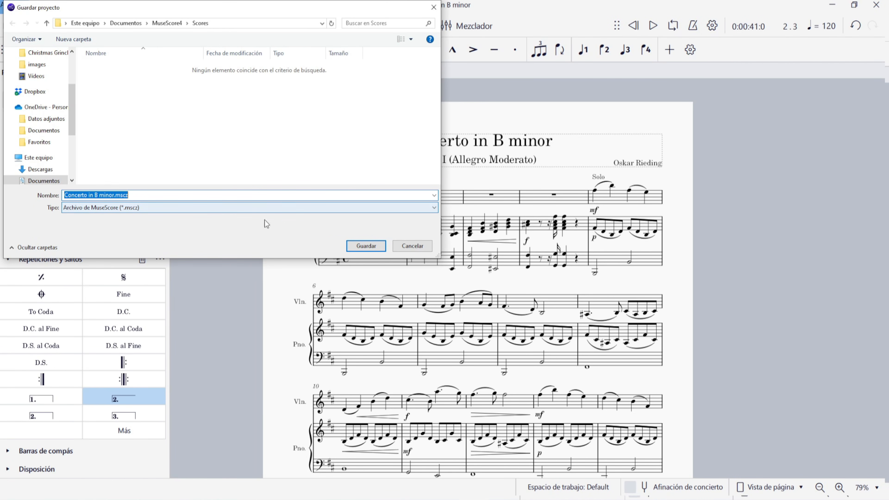
{"action": "left_click_drag", "start_coordinate": [412, 246], "coordinate": [201, 156]}
{"action": "key", "text": "Escape"}
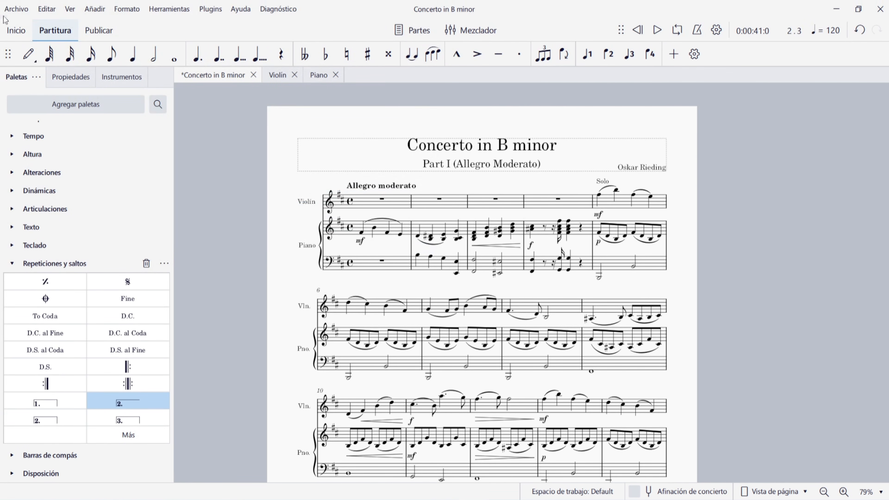
Examine the export settings and available file formats for the main score, and close the dialog without exporting
{"action": "left_click", "coordinate": [17, 11]}
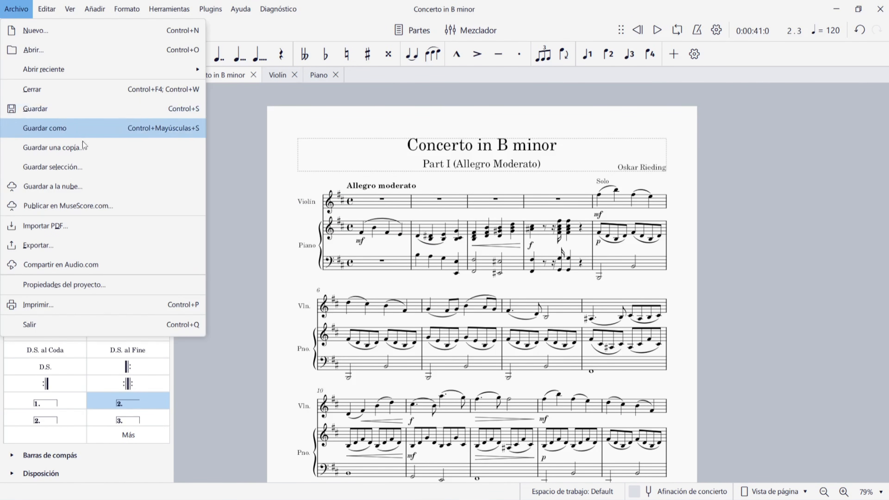
{"action": "left_click", "coordinate": [80, 248]}
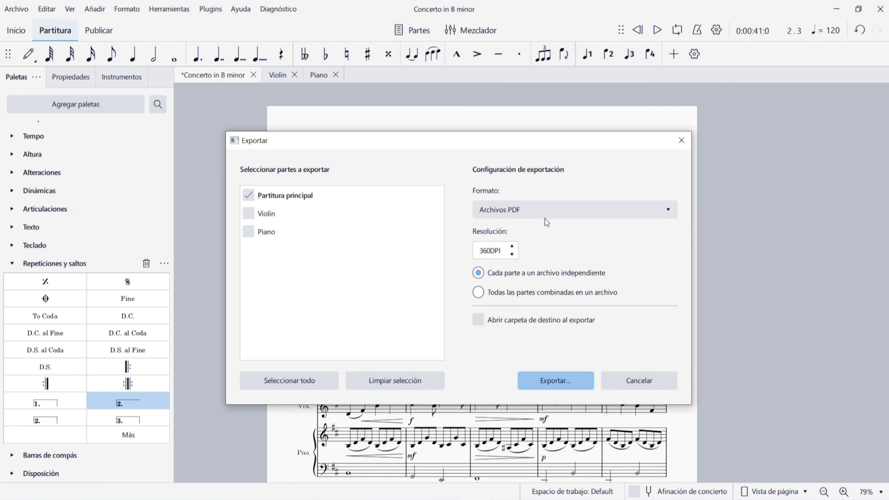
{"action": "left_click", "coordinate": [545, 215]}
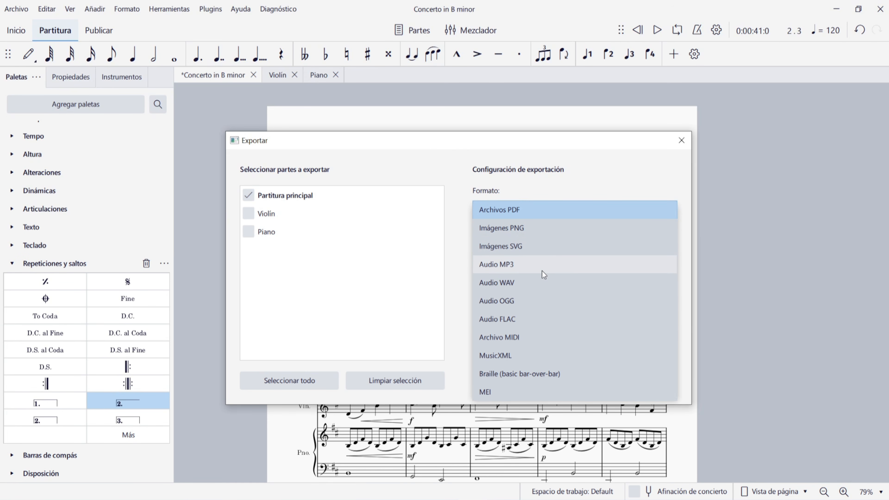
{"action": "left_click", "coordinate": [589, 141]}
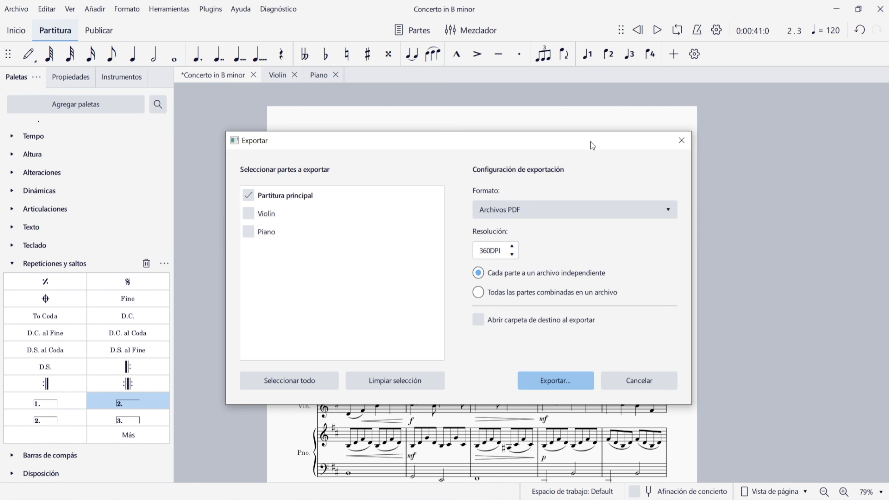
{"action": "left_click", "coordinate": [681, 140]}
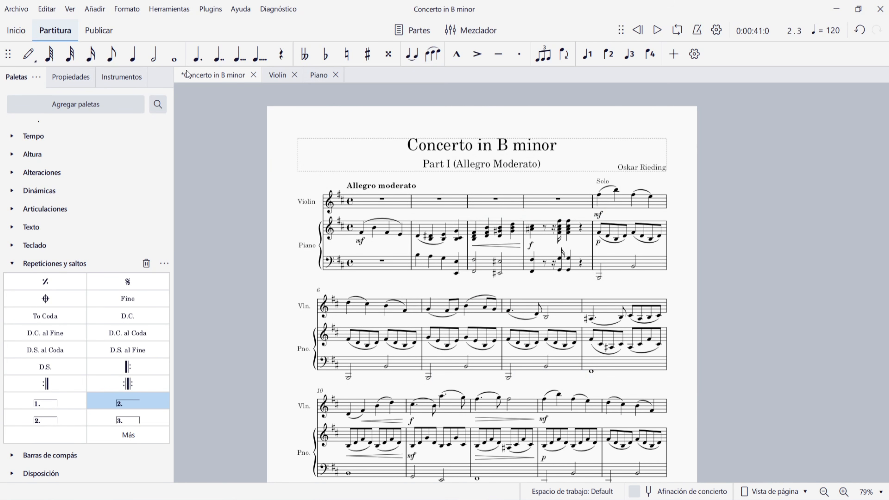
Look through the full score from beginning to end and play it back from the first measure
{"action": "left_click", "coordinate": [100, 31]}
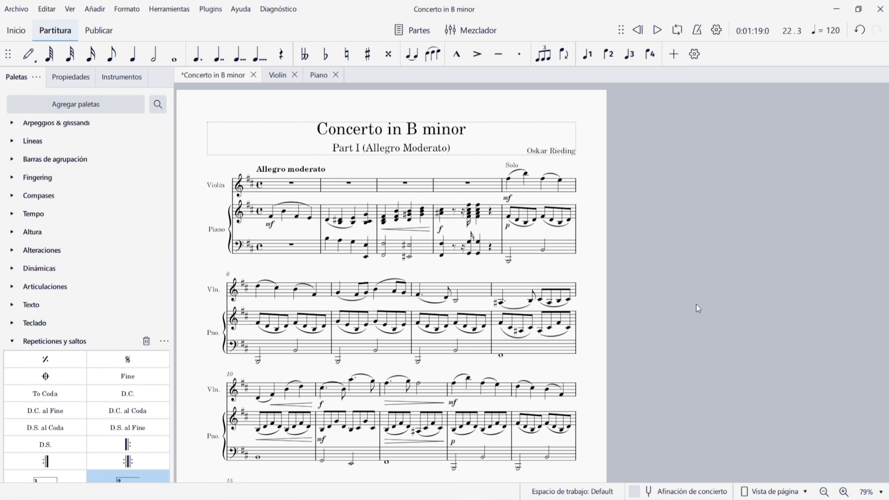
{"action": "scroll", "coordinate": [685, 357], "scroll_direction": "down", "scroll_amount": 8}
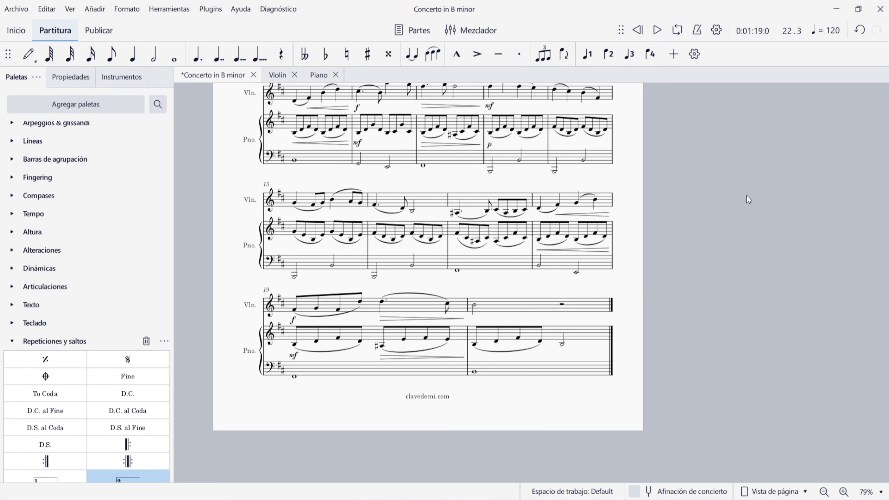
{"action": "scroll", "coordinate": [685, 329], "scroll_direction": "up", "scroll_amount": 10}
{"action": "scroll", "coordinate": [675, 200], "scroll_direction": "down", "scroll_amount": 1}
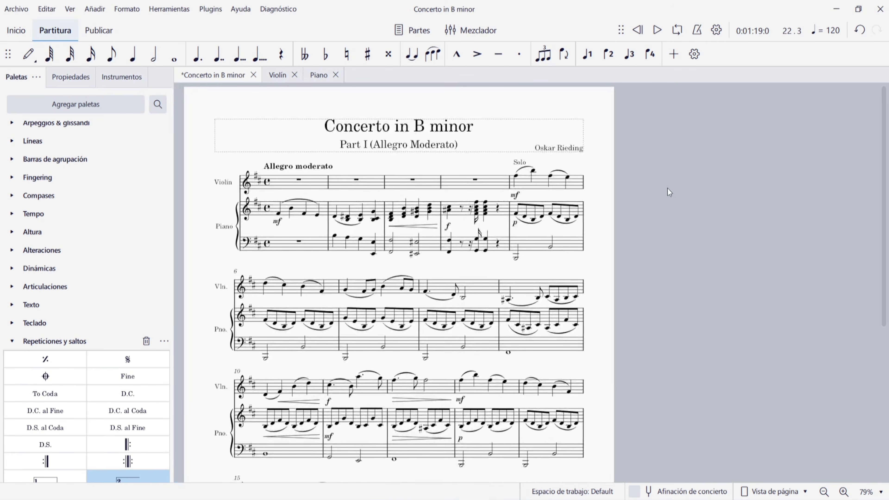
{"action": "left_click_drag", "start_coordinate": [669, 192], "coordinate": [661, 191]}
{"action": "scroll", "coordinate": [667, 187], "scroll_direction": "down", "scroll_amount": 1}
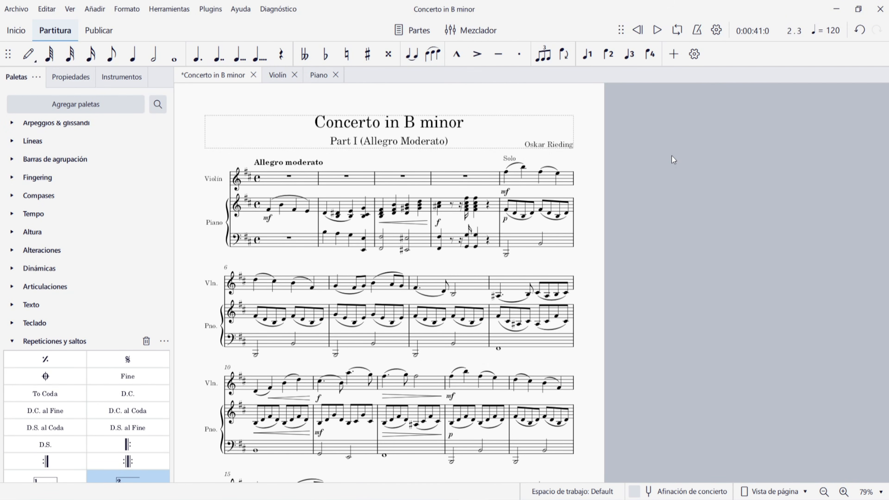
{"action": "key", "text": "space"}
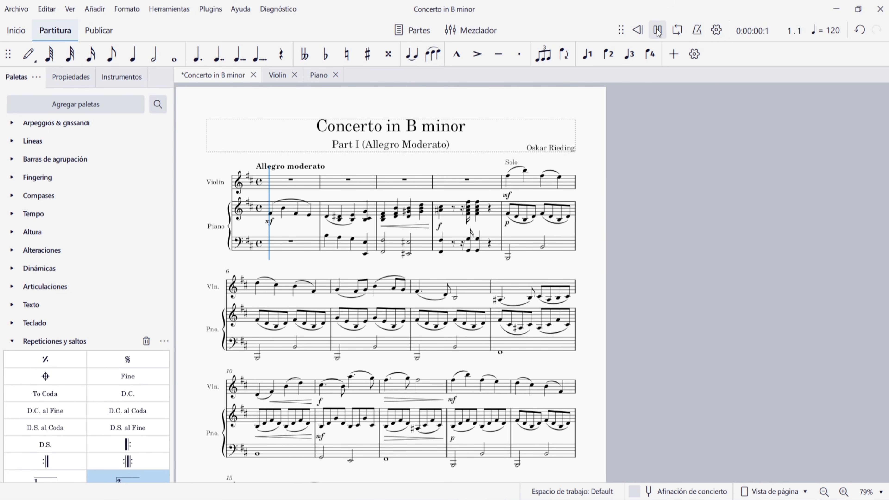